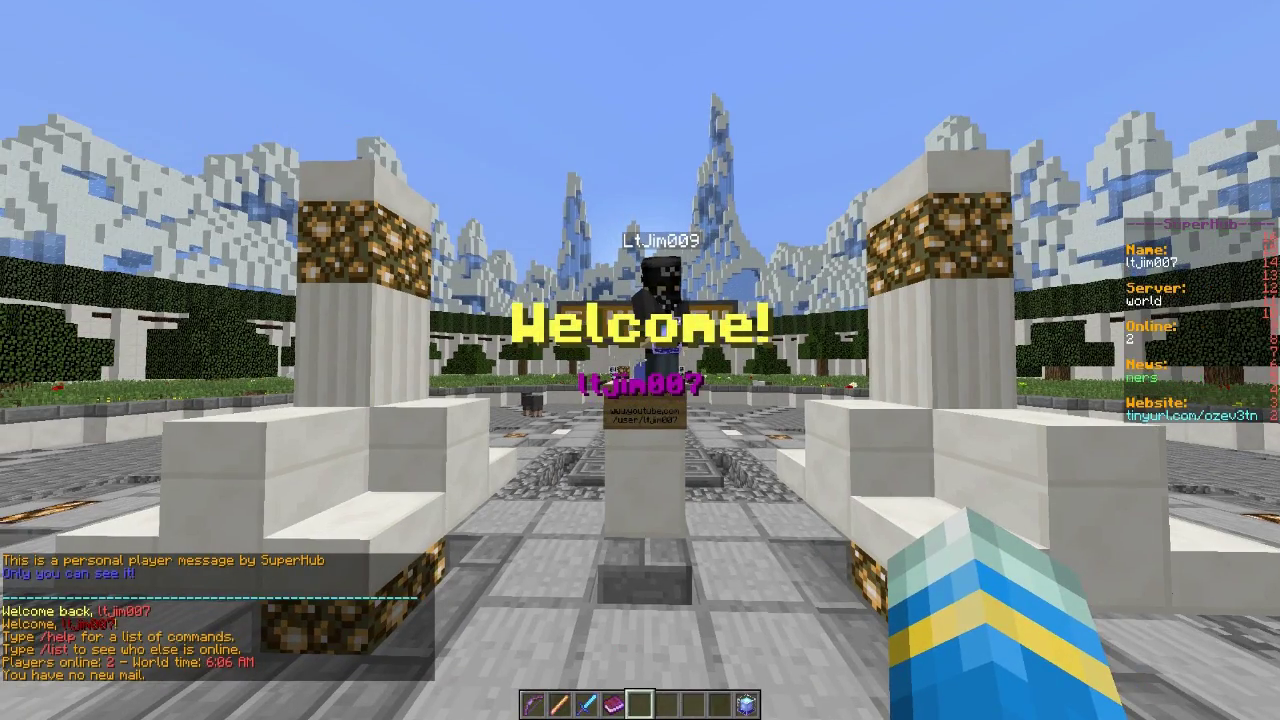
Step: Tour the hub from the spawn pillars towards the Minigames area
{"action": "key", "text": "w"}
{"action": "key", "text": "space"}
{"action": "key", "text": "w"}
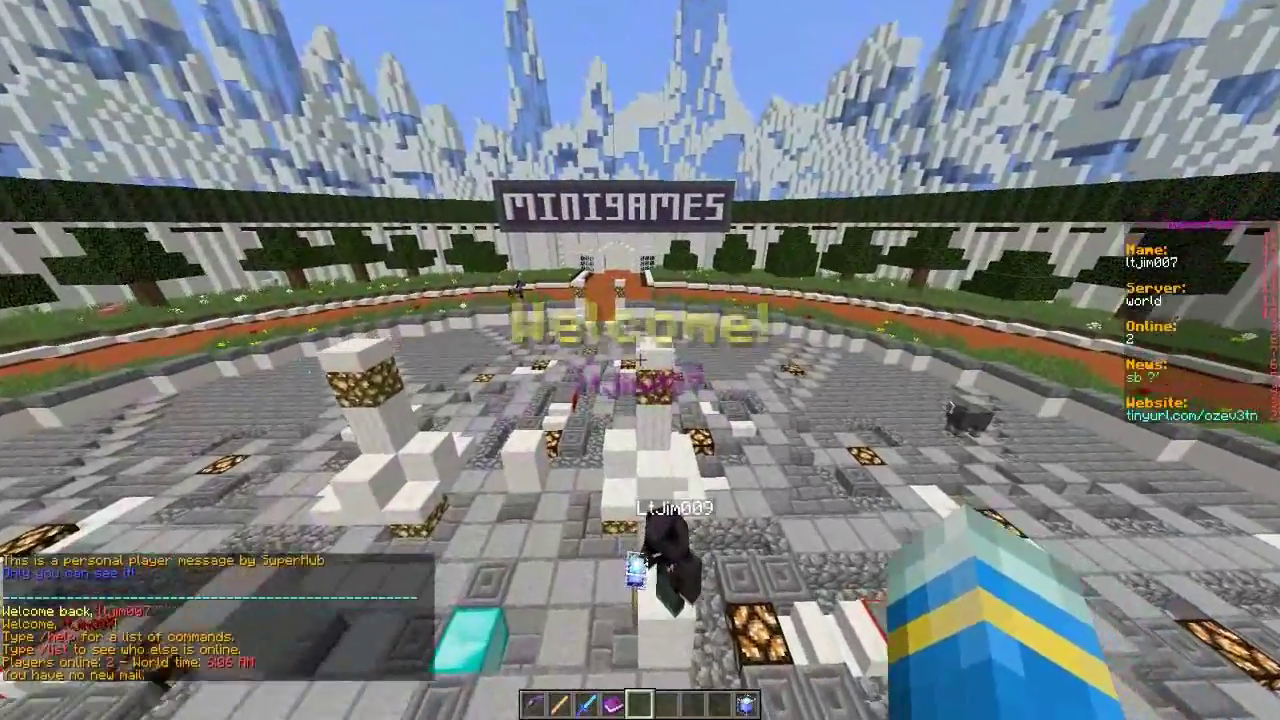
{"action": "scroll", "coordinate": [640, 360], "scroll_direction": "down", "scroll_amount": 1}
{"action": "scroll", "coordinate": [640, 360], "scroll_direction": "down", "scroll_amount": 1}
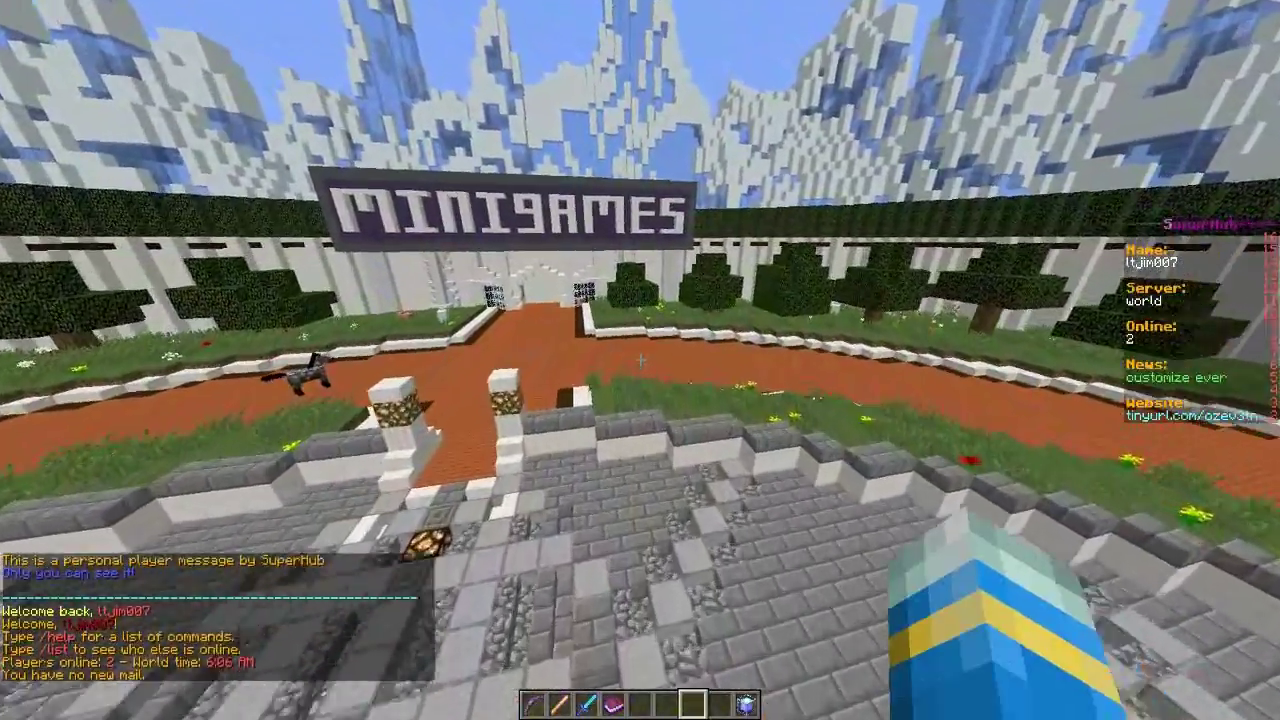
Step: Look over the inventory and try out the Super Popper and Super Kicker hotbar items
{"action": "key", "text": "e"}
{"action": "key", "text": "e"}
{"action": "scroll", "coordinate": [640, 360], "scroll_direction": "up", "scroll_amount": 6}
{"action": "scroll", "coordinate": [640, 360], "scroll_direction": "up", "scroll_amount": 1}
{"action": "right_click", "coordinate": [640, 360]}
{"action": "key", "text": "e"}
{"action": "scroll", "coordinate": [640, 360], "scroll_direction": "down", "scroll_amount": 2}
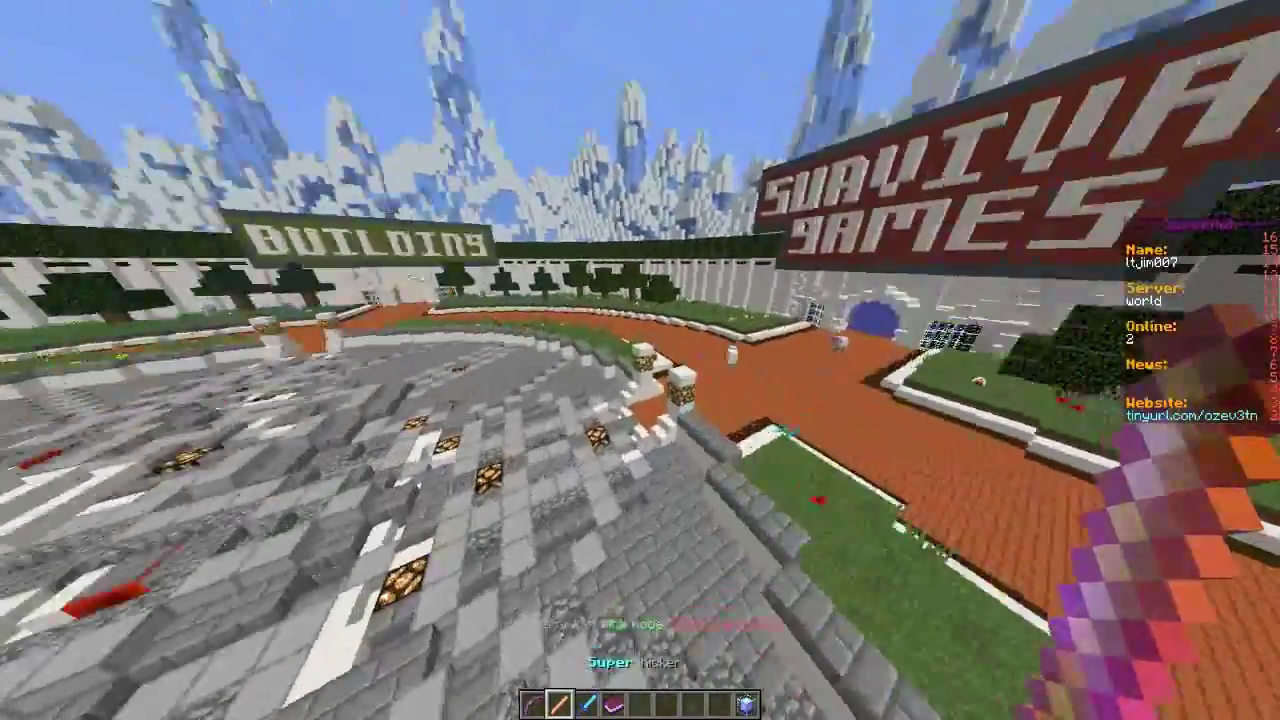
{"action": "scroll", "coordinate": [640, 360], "scroll_direction": "down", "scroll_amount": 2}
Step: Cross the plaza past the Building and Skyblock areas and return to the other player at the central pillars
{"action": "key", "text": "w"}
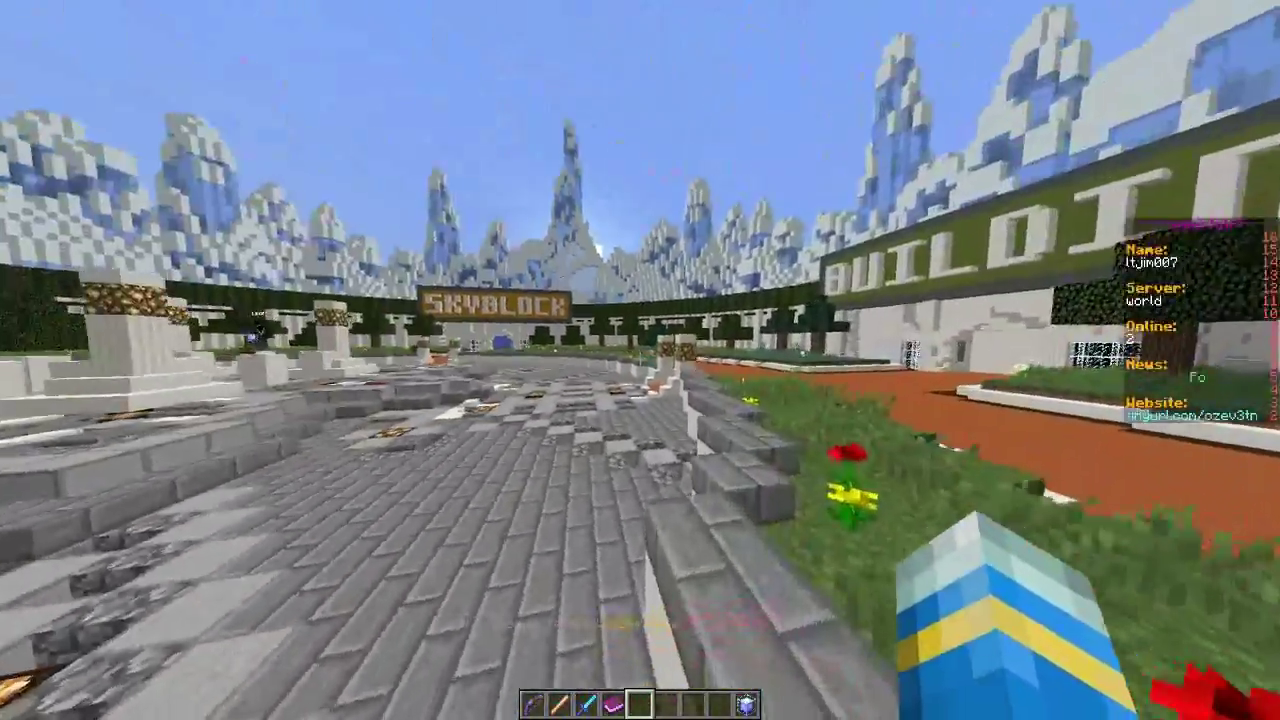
{"action": "key", "text": "w"}
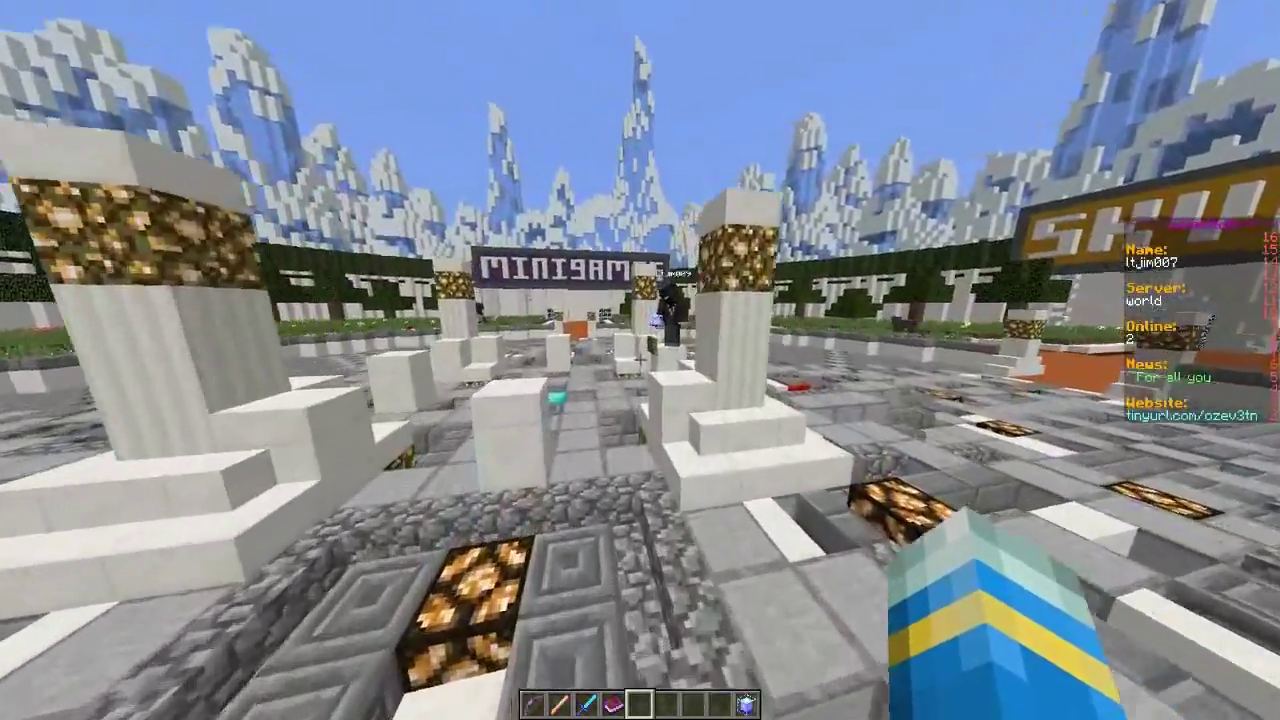
{"action": "key", "text": "w"}
{"action": "key", "text": "space"}
{"action": "key", "text": "space"}
{"action": "scroll", "coordinate": [640, 360], "scroll_direction": "up", "scroll_amount": 1}
{"action": "scroll", "coordinate": [640, 360], "scroll_direction": "up", "scroll_amount": 3}
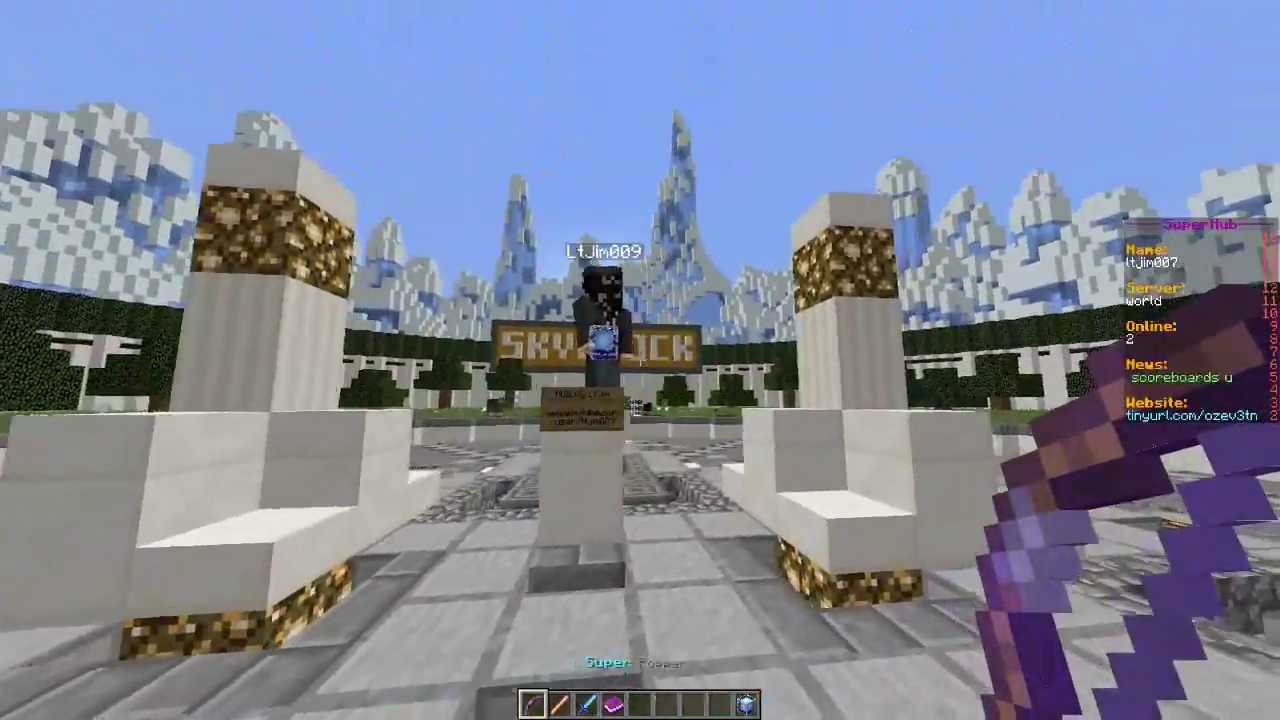
Step: Clear the stone slab out of the hotbar
{"action": "scroll", "coordinate": [640, 360], "scroll_direction": "down", "scroll_amount": 4}
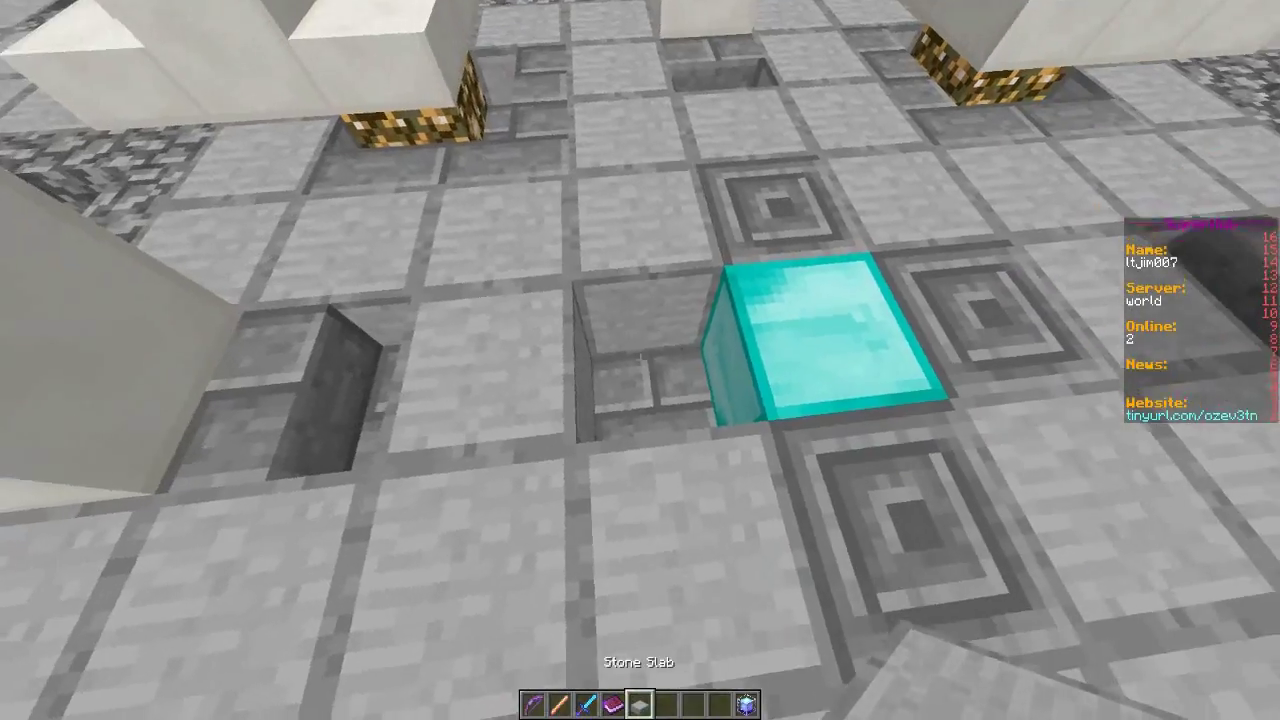
{"action": "key", "text": "e"}
{"action": "key", "text": "e"}
Step: Use the Super Popper on the other player twice and check the chat history
{"action": "scroll", "coordinate": [640, 360], "scroll_direction": "up", "scroll_amount": 4}
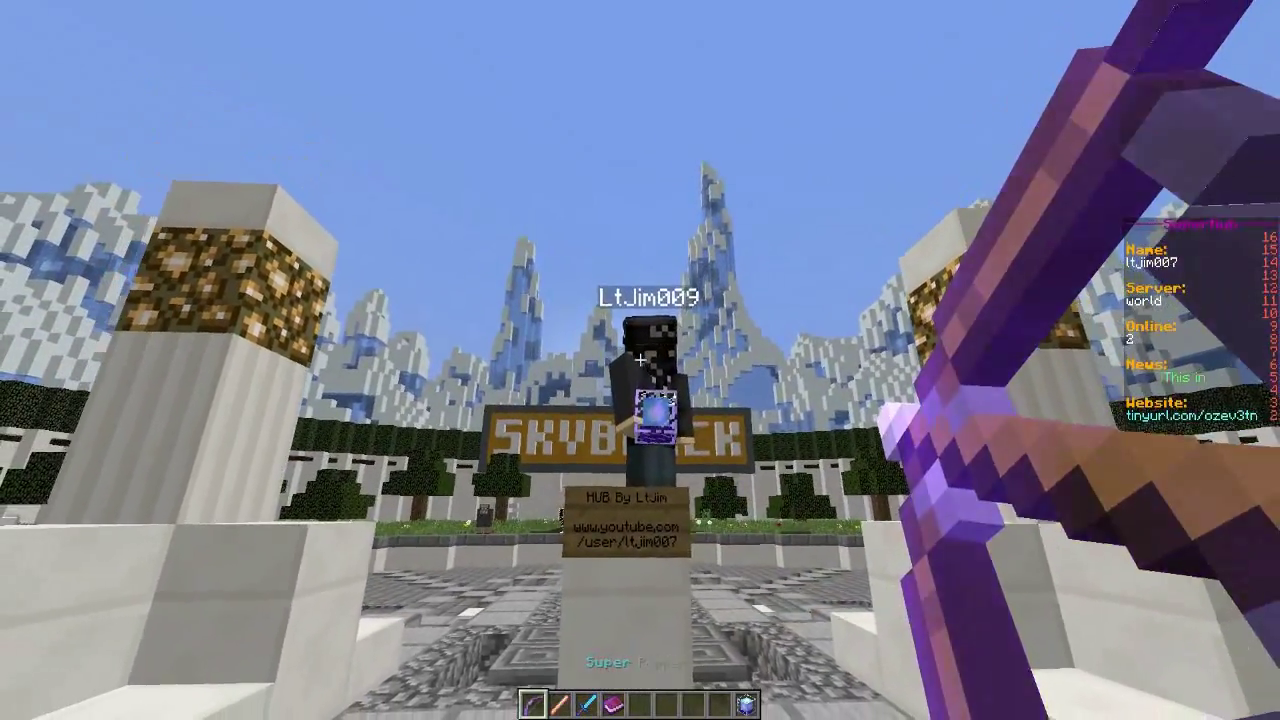
{"action": "right_click", "coordinate": [640, 360]}
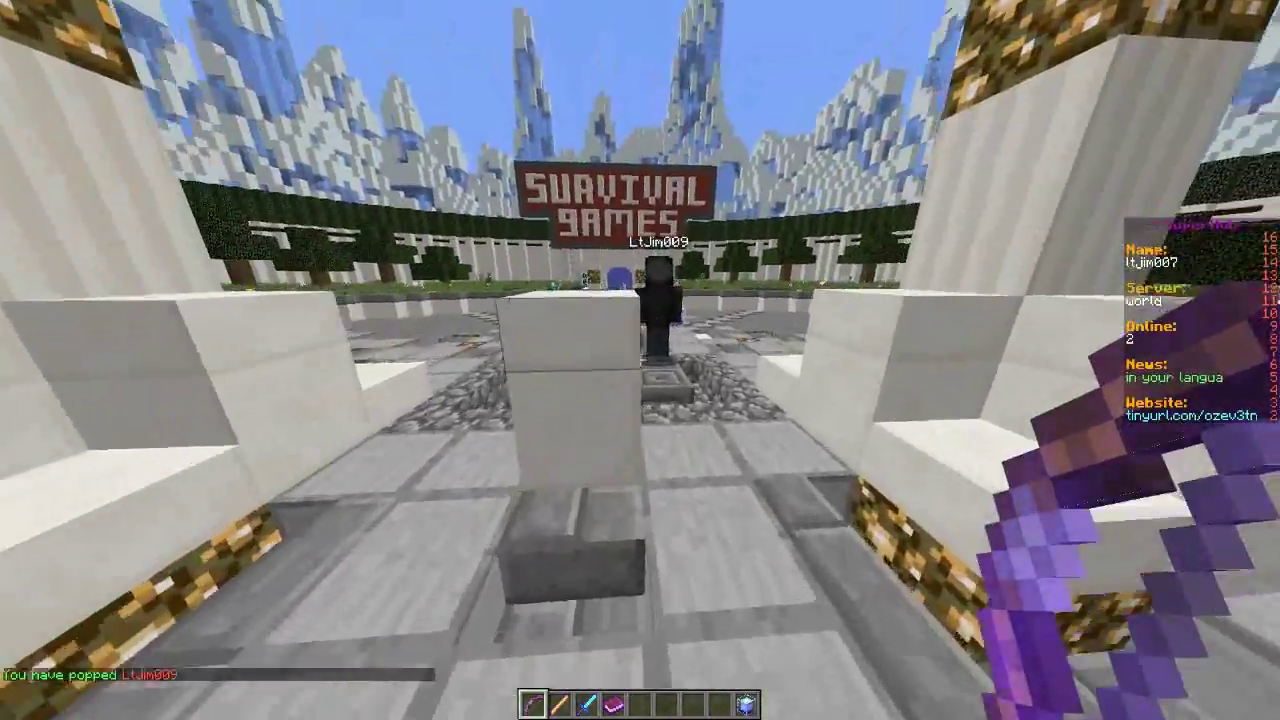
{"action": "right_click", "coordinate": [640, 360]}
{"action": "key", "text": "t"}
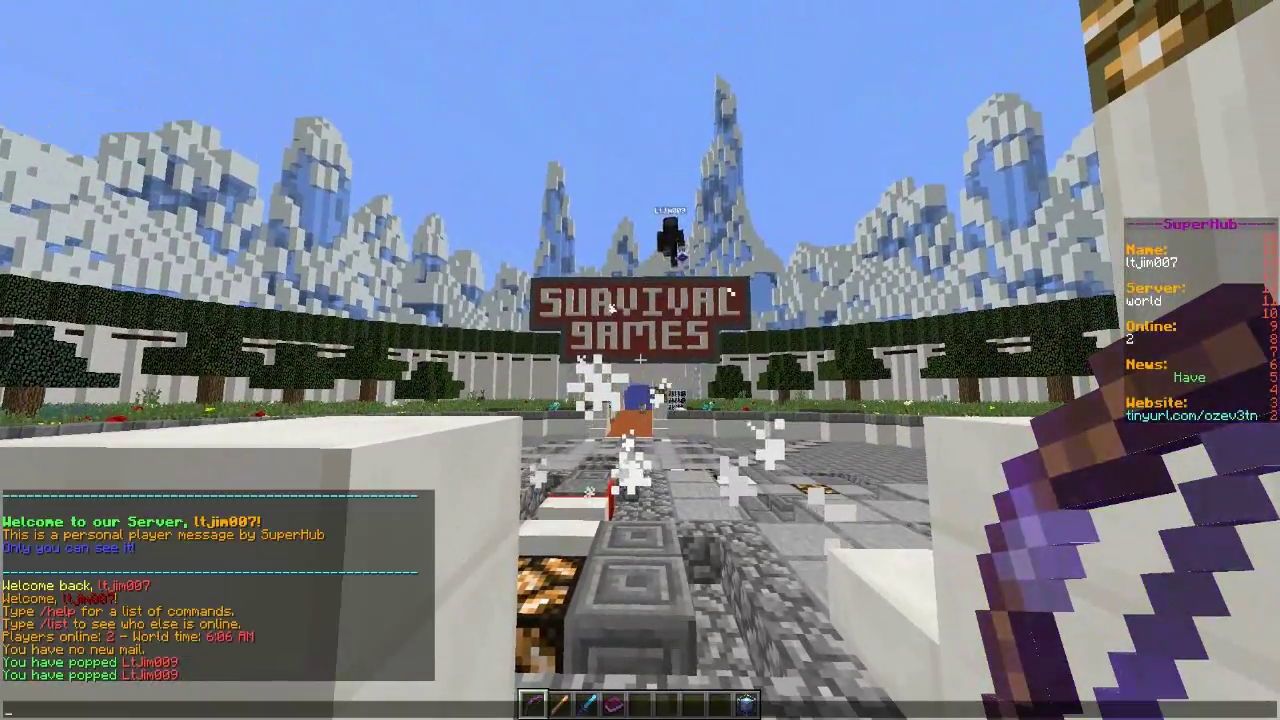
{"action": "key", "text": "Escape"}
{"action": "key", "text": "w"}
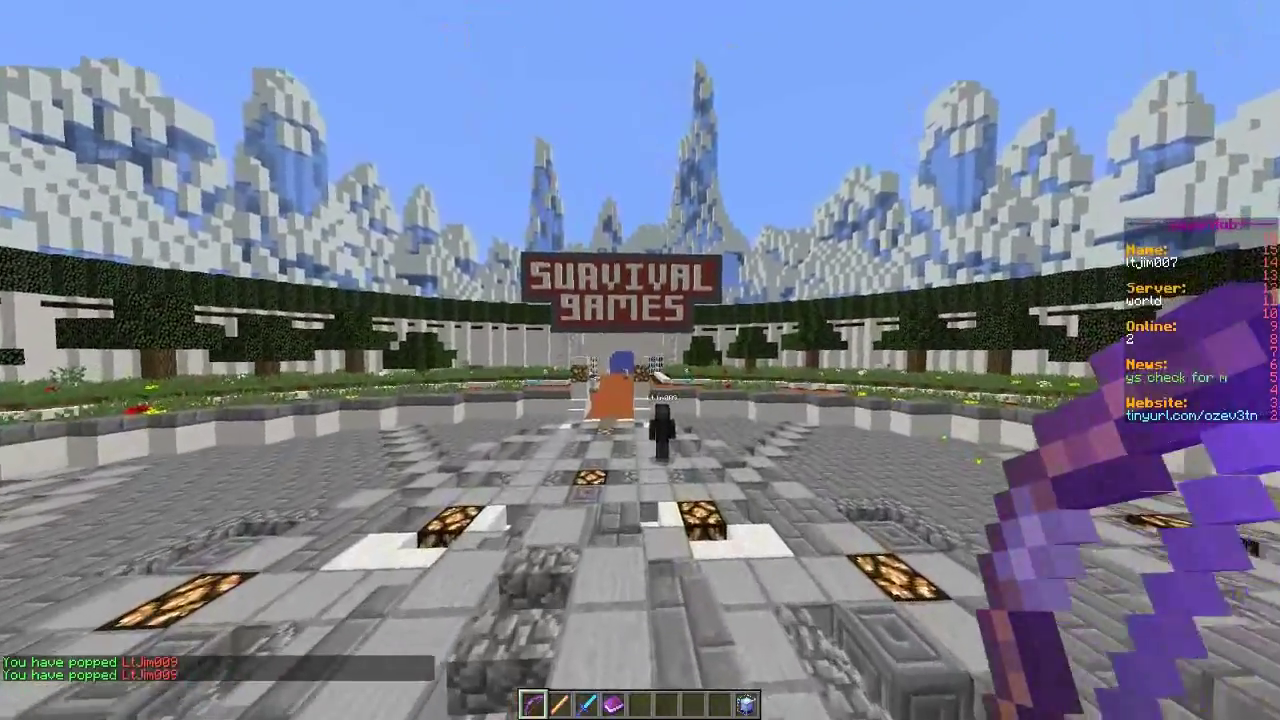
Step: Compare the Super Kicker and Super Brawler outfits in third-person view, finishing on Super Brawler in first person
{"action": "key", "text": "2"}
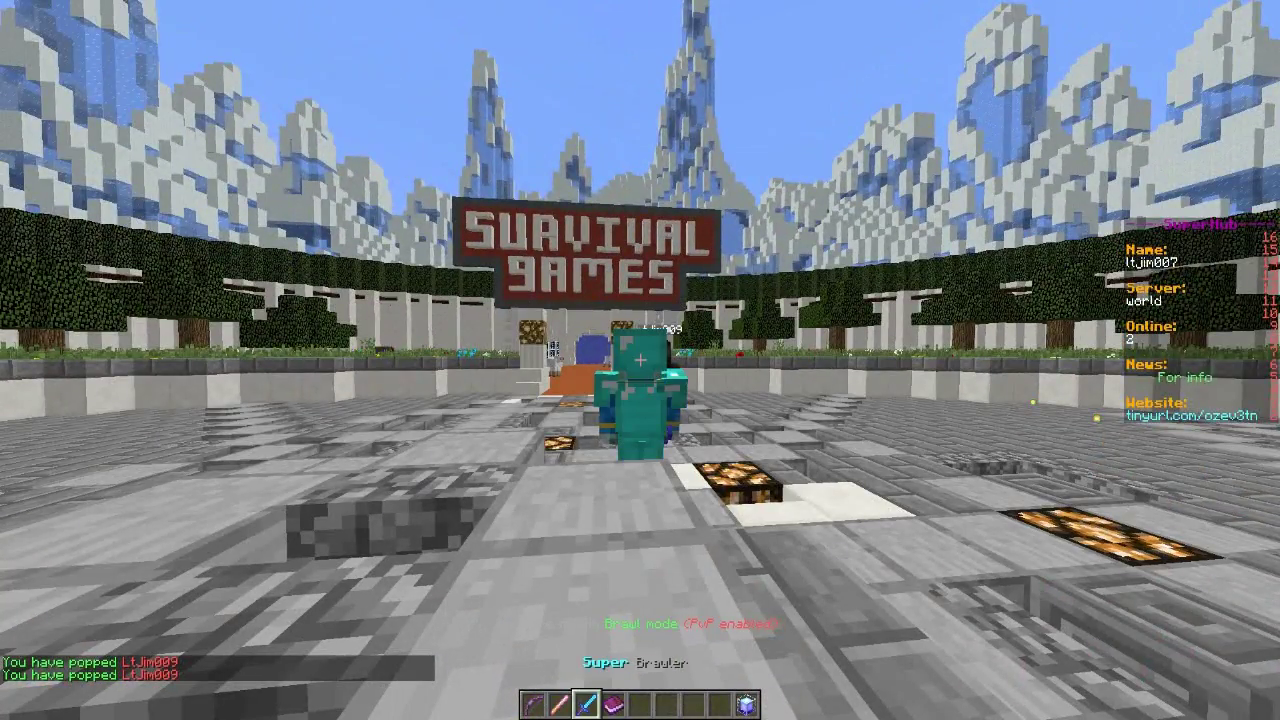
{"action": "key", "text": "3"}
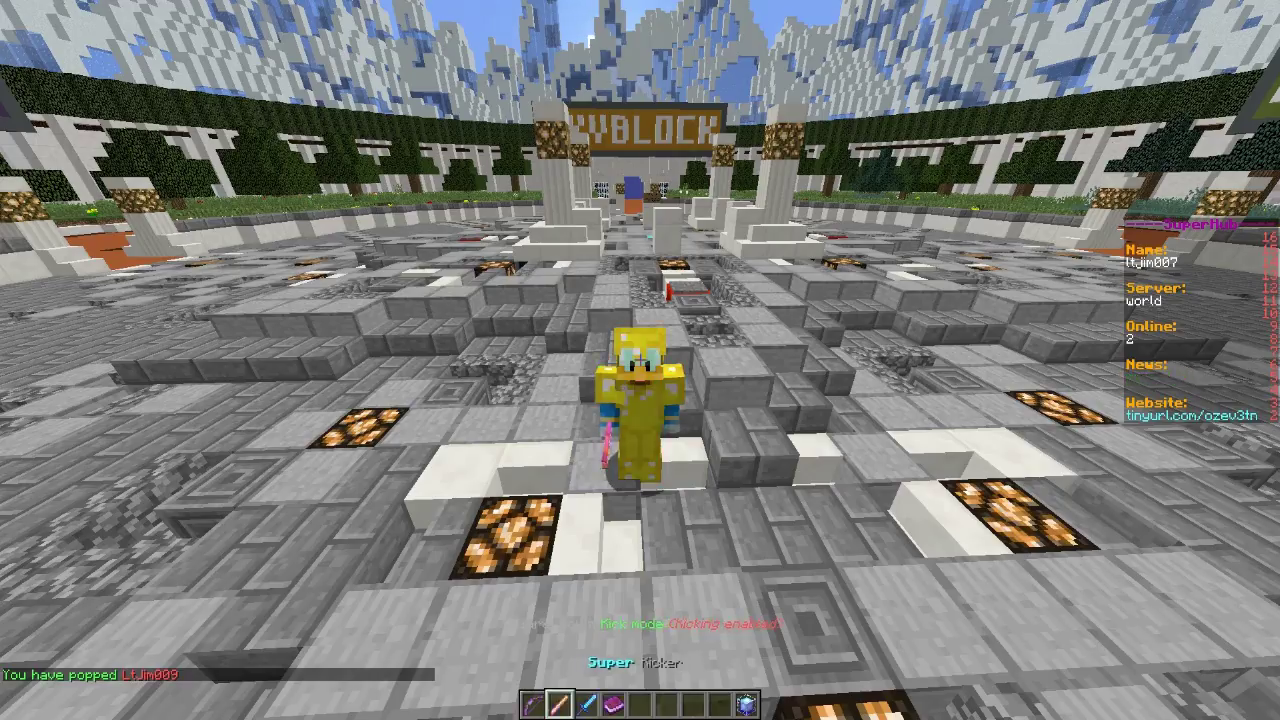
{"action": "key", "text": "3"}
{"action": "key", "text": "F5"}
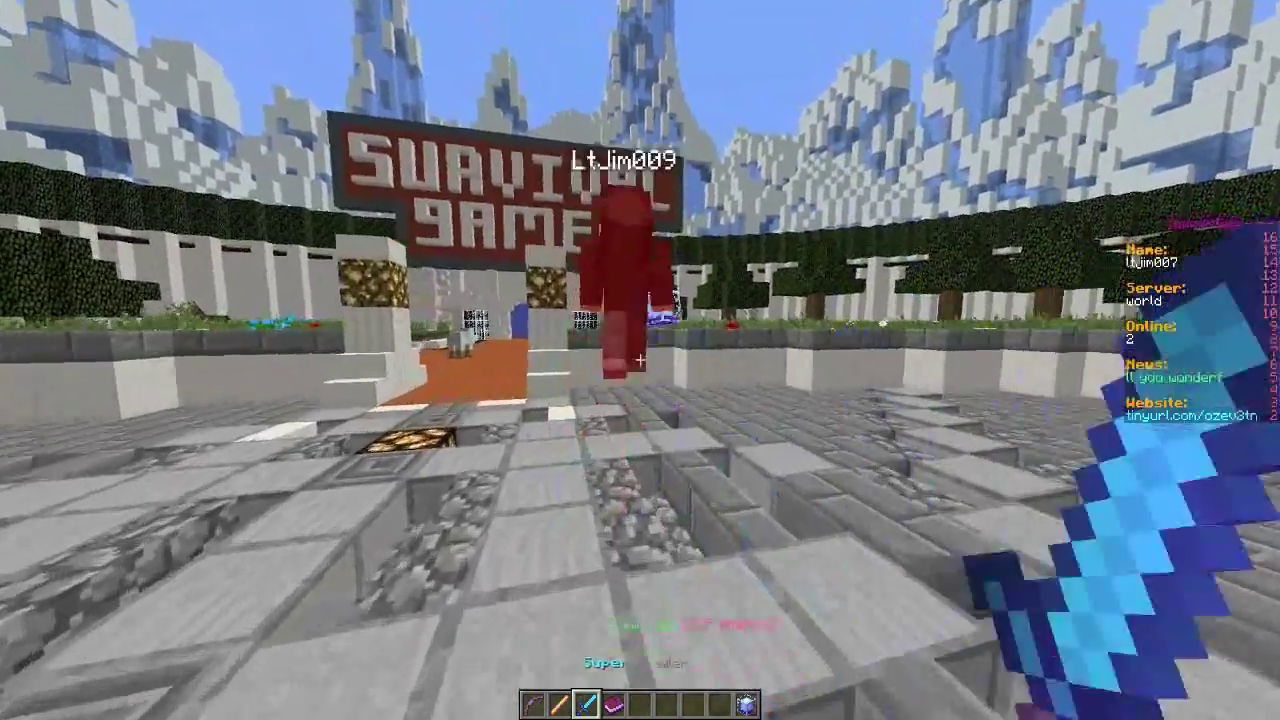
Step: Attack the other player with the Super Brawler sword until they are slain
{"action": "key", "text": "w"}
{"action": "left_click", "coordinate": [640, 360]}
{"action": "left_click", "coordinate": [640, 360]}
{"action": "left_click", "coordinate": [640, 360]}
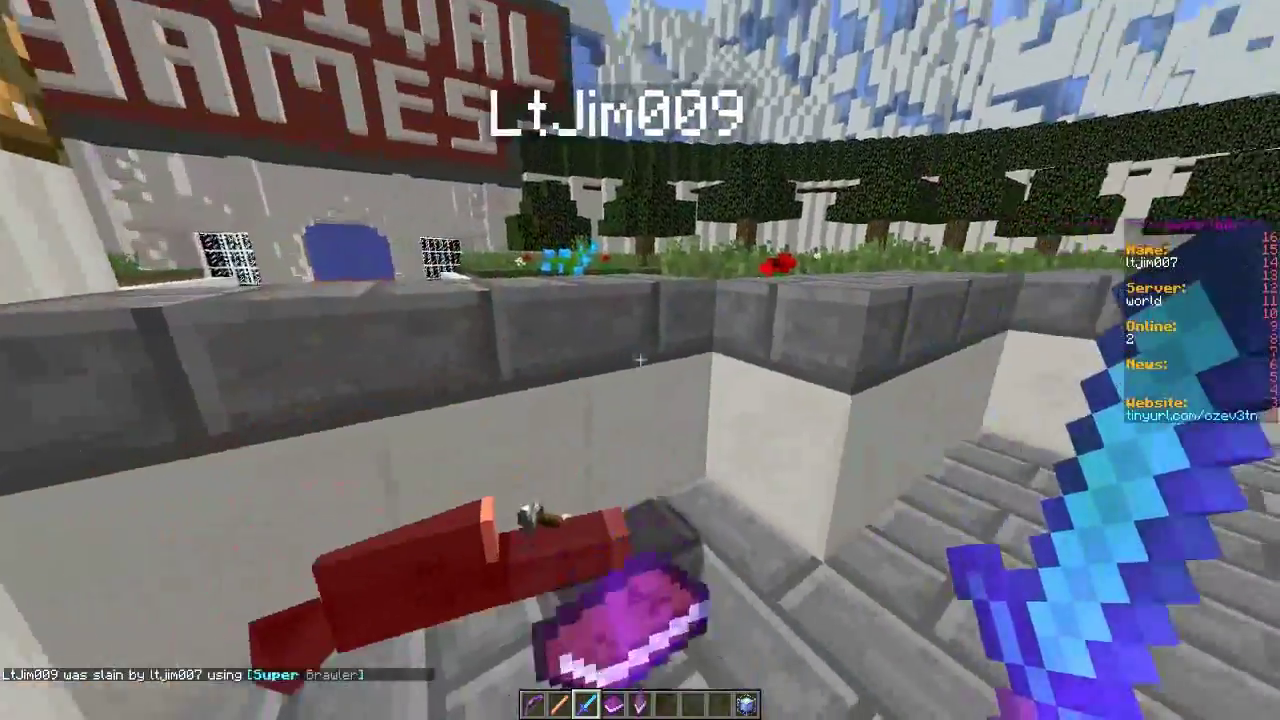
Step: Collect the slain player's dropped book and remove the duplicate from the inventory
{"action": "key", "text": "w"}
{"action": "key", "text": "e"}
{"action": "left_click", "coordinate": [624, 423], "text": "shift"}
{"action": "key", "text": "e"}
Step: Read the Server Info book near the central pillars and check the chat history
{"action": "key", "text": "4"}
{"action": "key", "text": "w"}
{"action": "scroll", "coordinate": [640, 360], "scroll_direction": "down", "scroll_amount": 1}
{"action": "scroll", "coordinate": [640, 360], "scroll_direction": "up", "scroll_amount": 2}
{"action": "scroll", "coordinate": [640, 360], "scroll_direction": "down", "scroll_amount": 1}
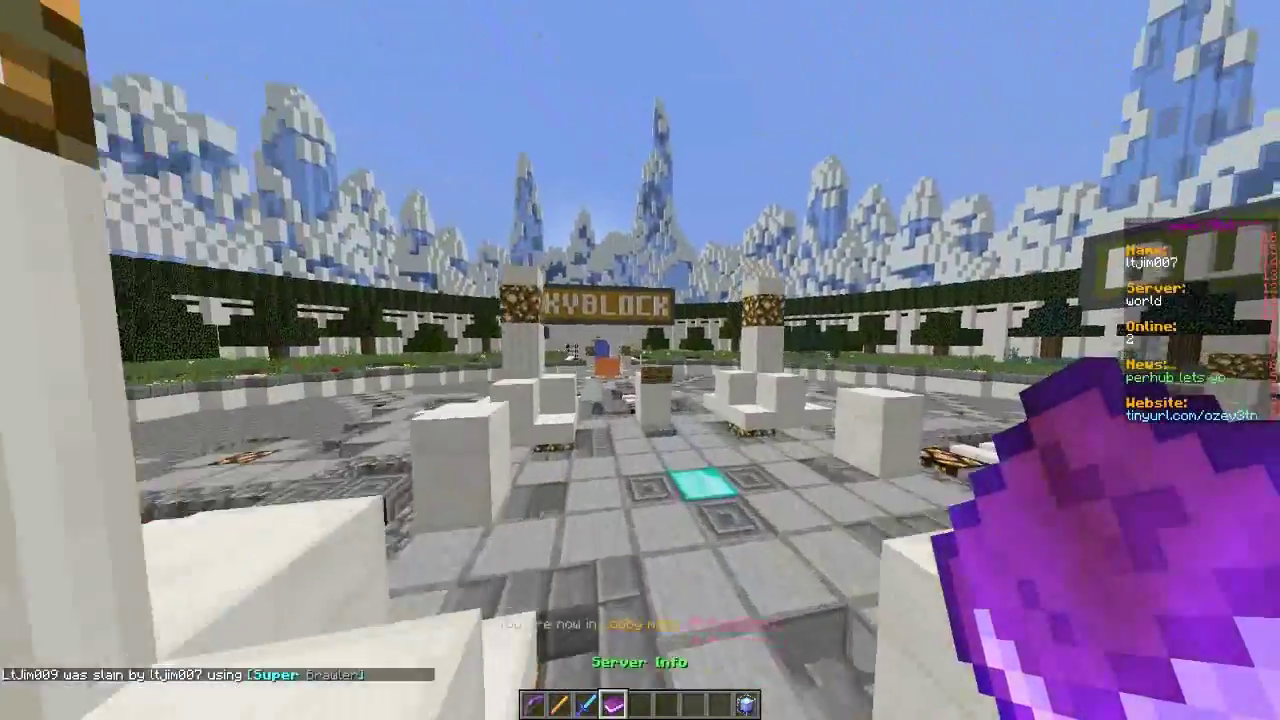
{"action": "right_click", "coordinate": [640, 360]}
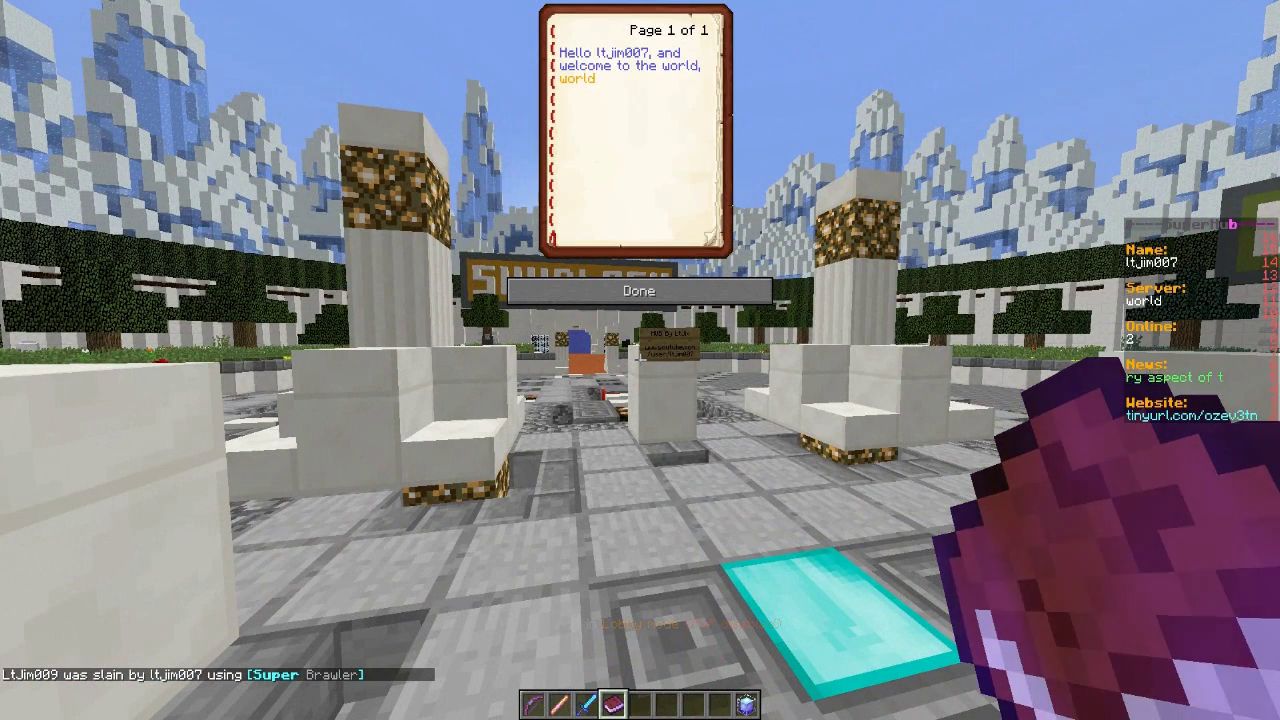
{"action": "key", "text": "Escape"}
{"action": "key", "text": "t"}
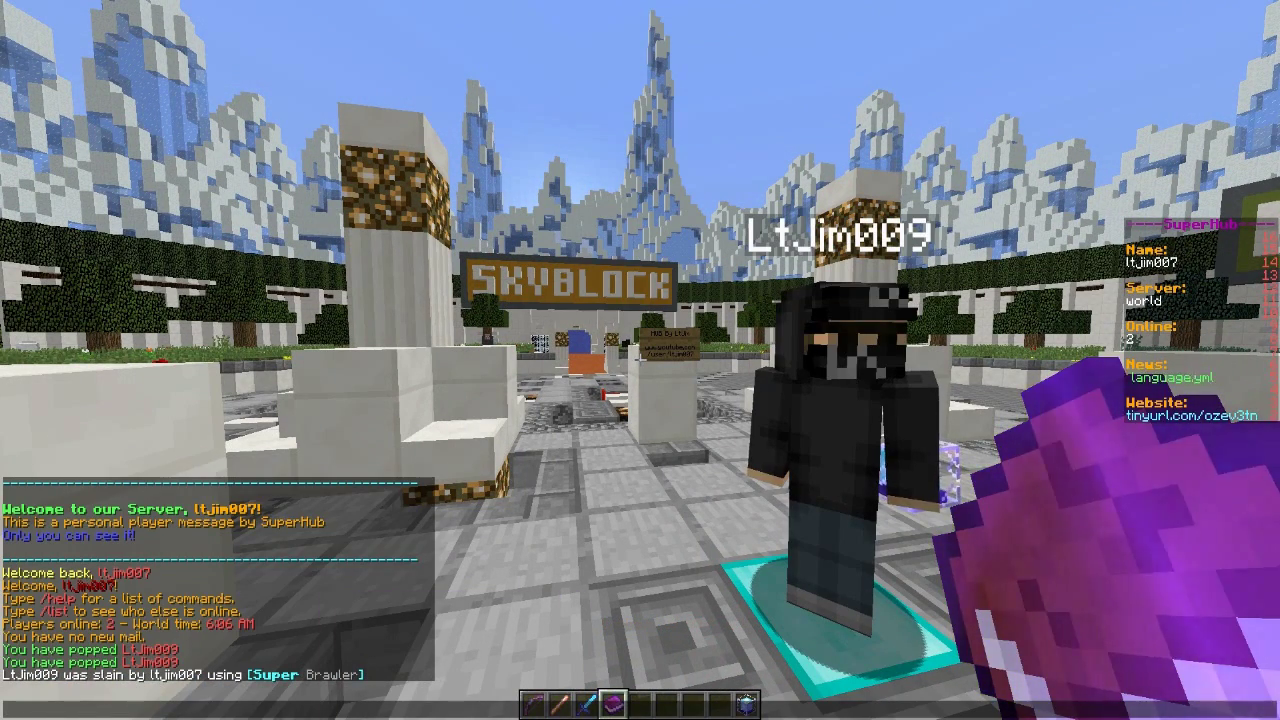
{"action": "key", "text": "Escape"}
Step: Clear all active hub features through the Hub Menu and enable the Paint Gun gadget
{"action": "key", "text": "w"}
{"action": "scroll", "coordinate": [640, 360], "scroll_direction": "down", "scroll_amount": 5}
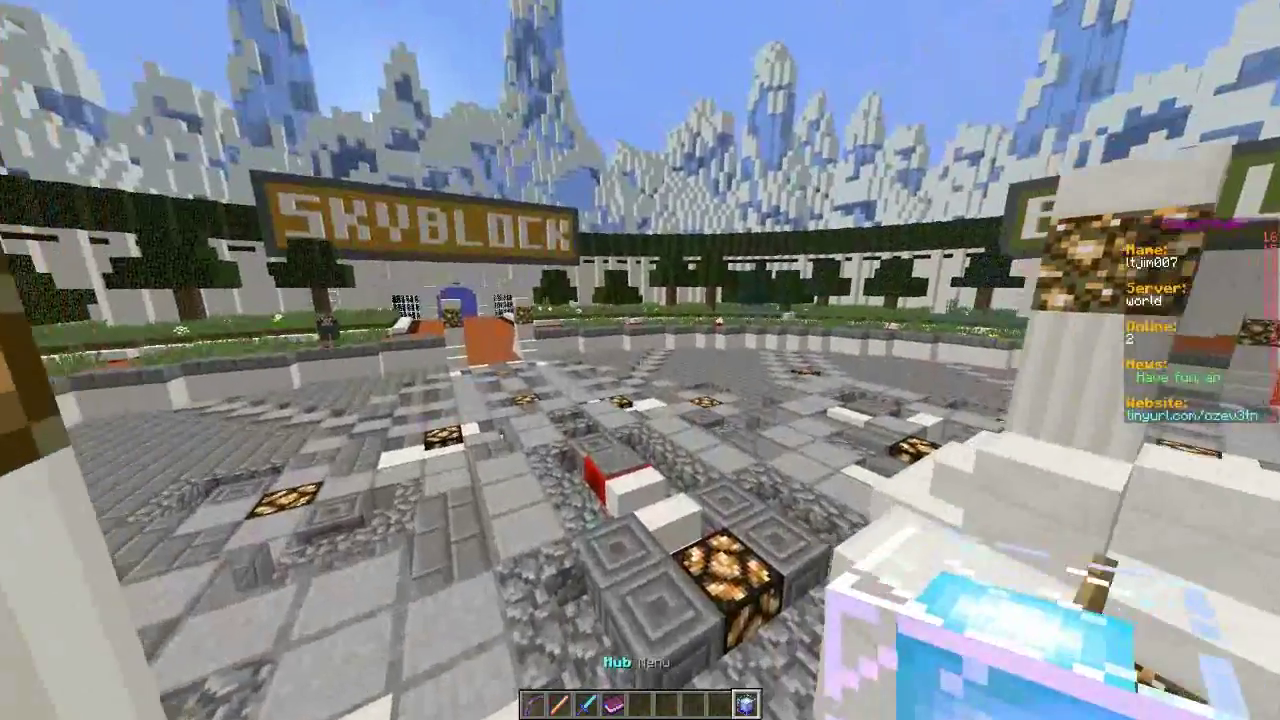
{"action": "right_click", "coordinate": [640, 360]}
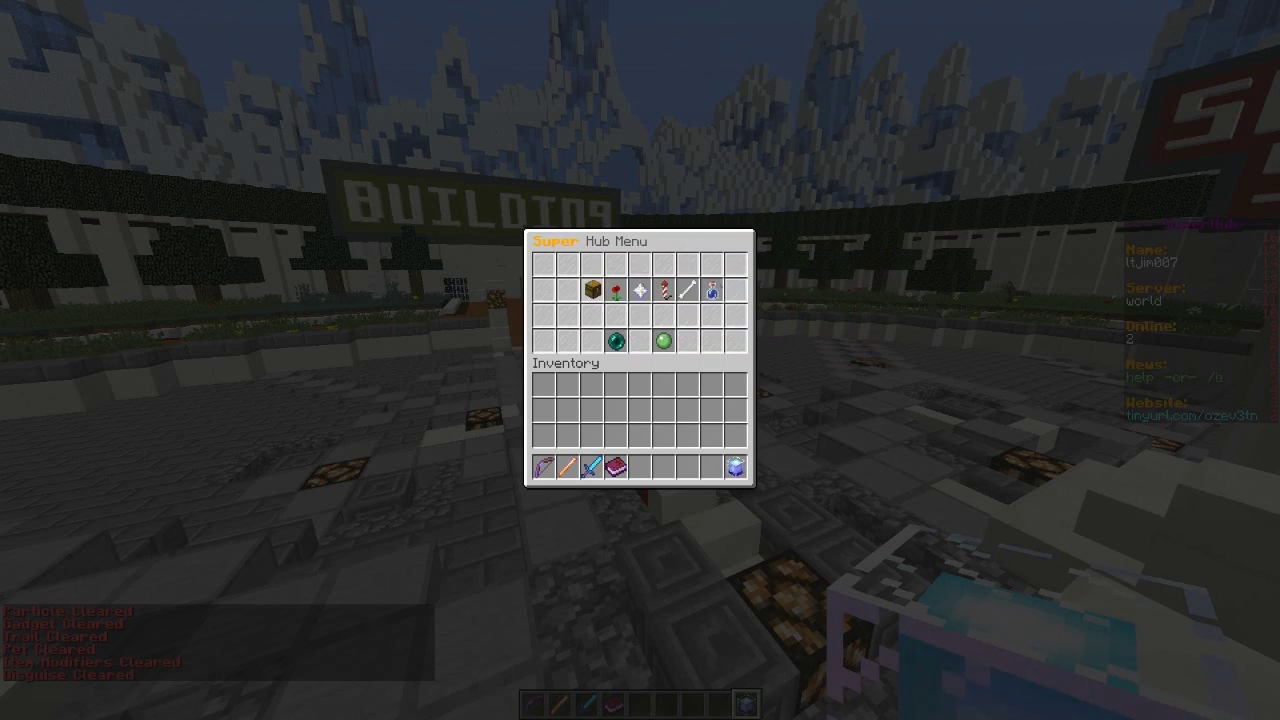
{"action": "left_click", "coordinate": [664, 290]}
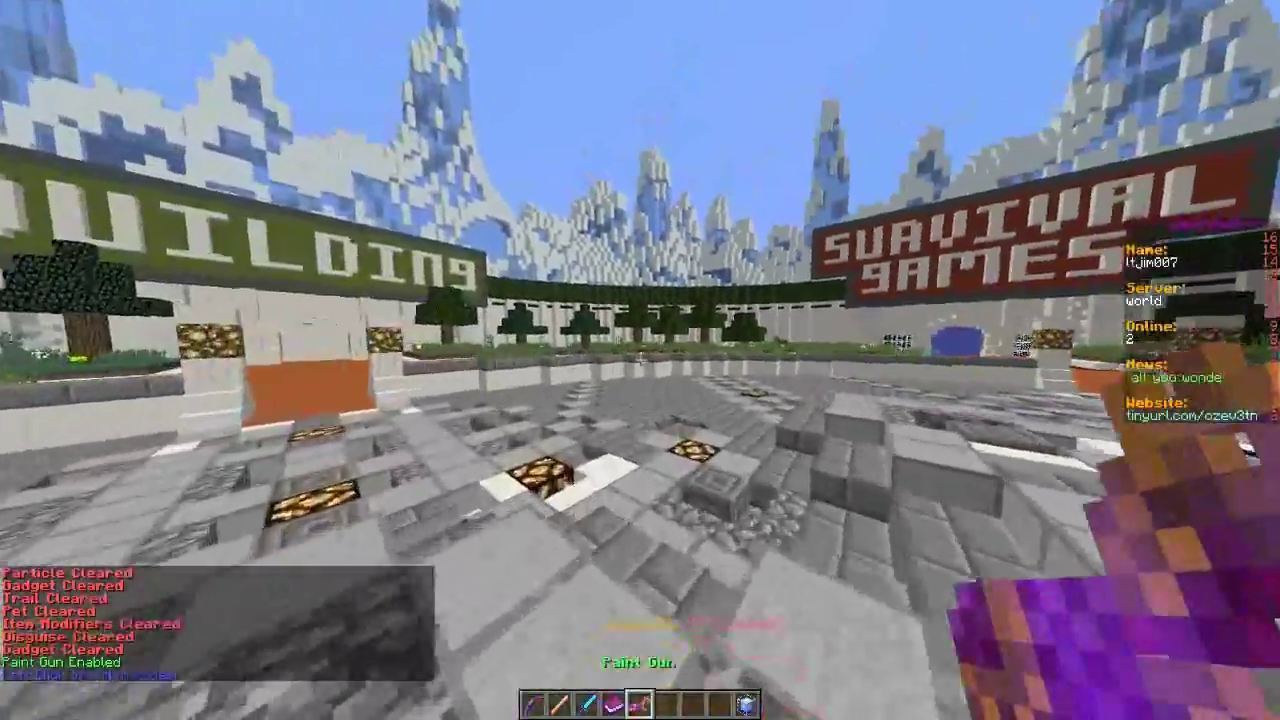
Step: Fly over to the orange path and fire the Paint Gun at it repeatedly to colour its blocks
{"action": "key", "text": "F5"}
{"action": "key", "text": "F5"}
{"action": "key", "text": "F5"}
{"action": "key", "text": "space"}
{"action": "key", "text": "space"}
{"action": "right_click", "coordinate": [640, 360]}
{"action": "right_click", "coordinate": [640, 360]}
{"action": "right_click", "coordinate": [640, 360]}
{"action": "key", "text": "w"}
{"action": "right_click", "coordinate": [640, 360]}
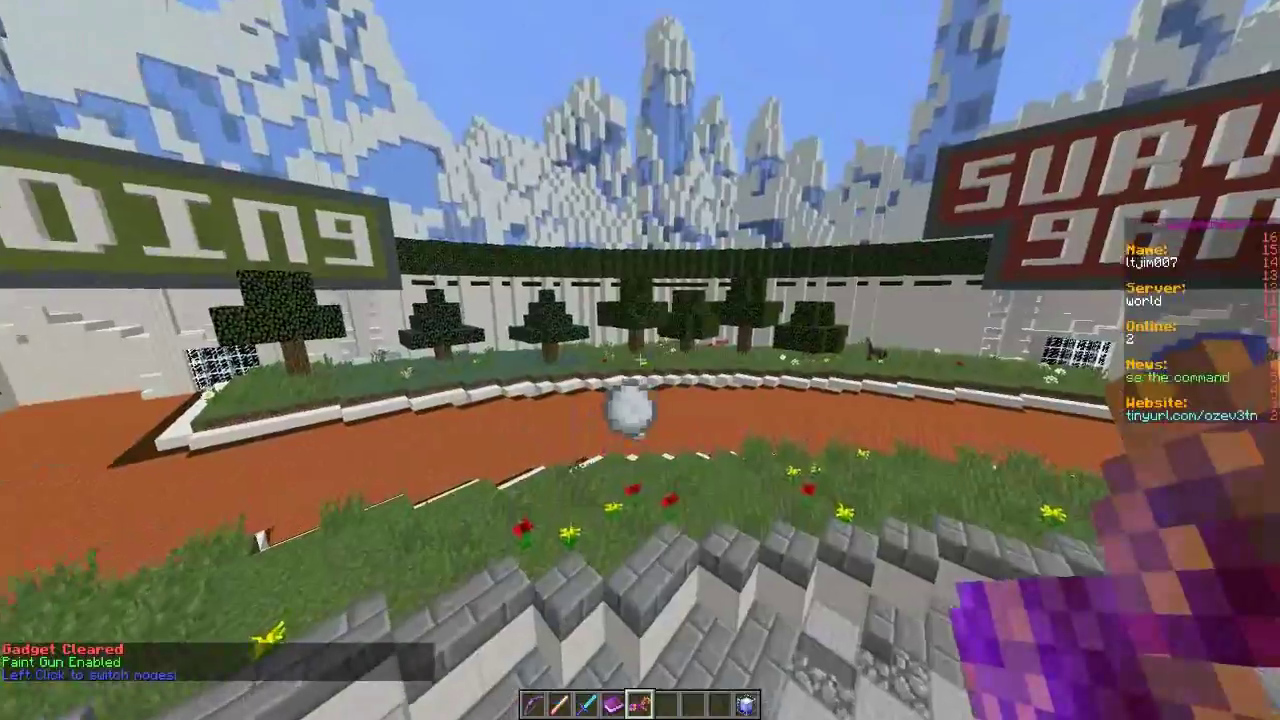
{"action": "right_click", "coordinate": [640, 360]}
{"action": "right_click", "coordinate": [640, 360]}
{"action": "right_click", "coordinate": [640, 360]}
{"action": "right_click", "coordinate": [640, 360]}
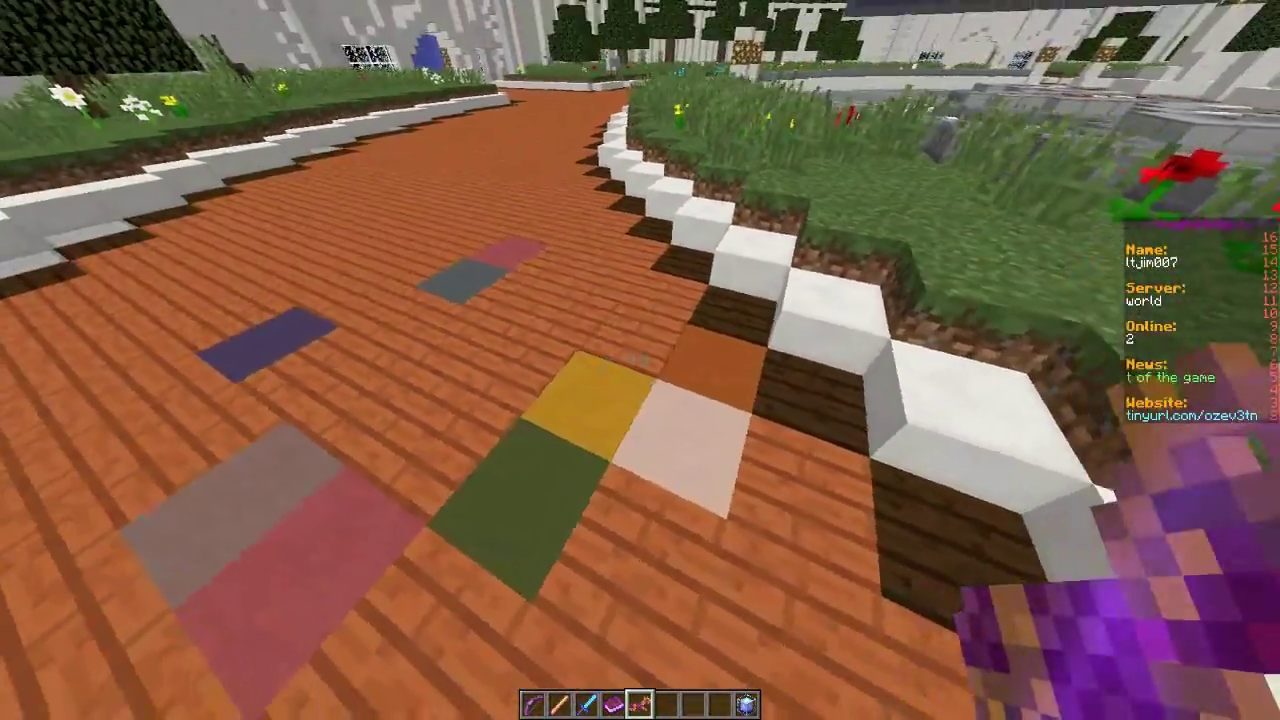
Step: Switch the Paint Gun to Hub Mode and fire it at the painted path
{"action": "left_click", "coordinate": [640, 360]}
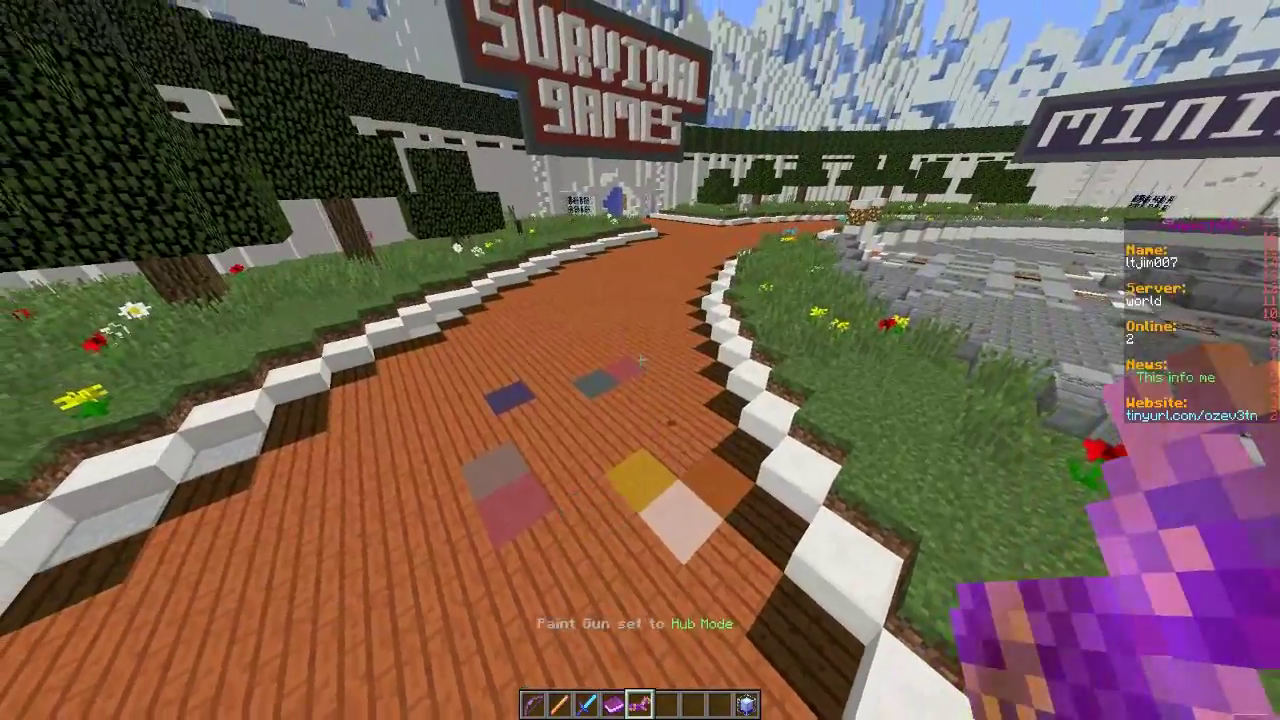
{"action": "right_click", "coordinate": [640, 360]}
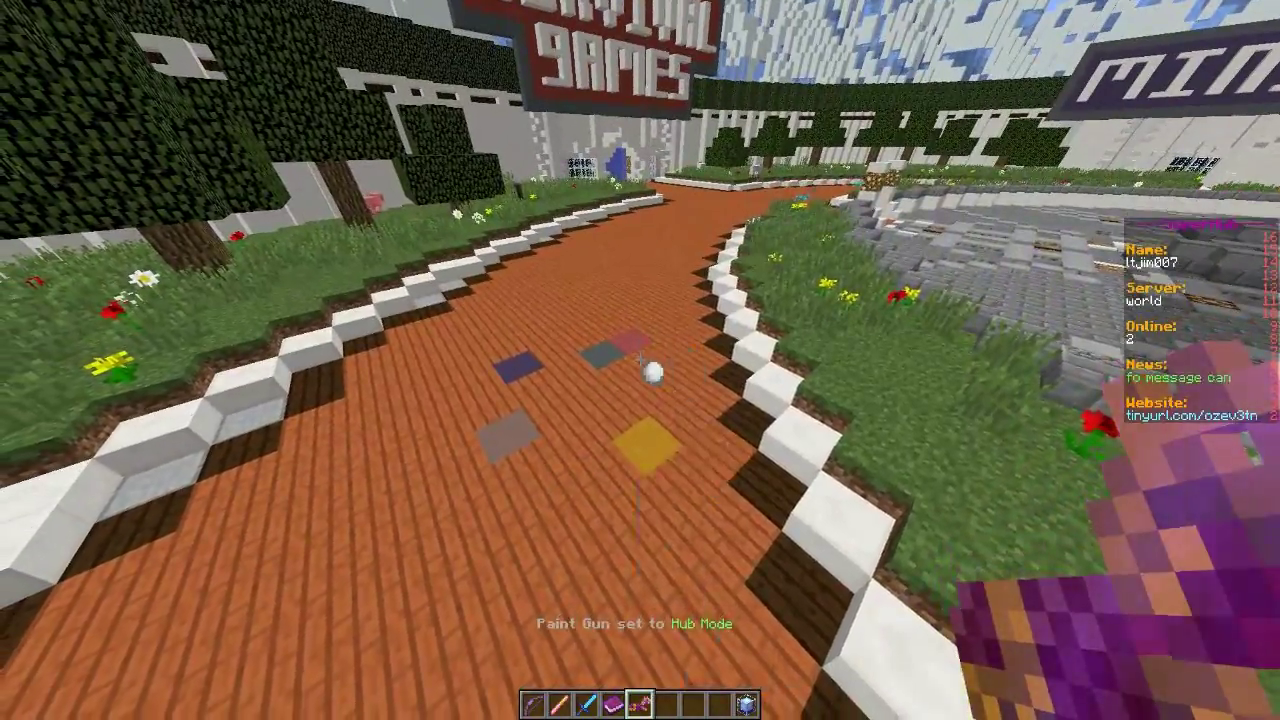
{"action": "left_click", "coordinate": [640, 360]}
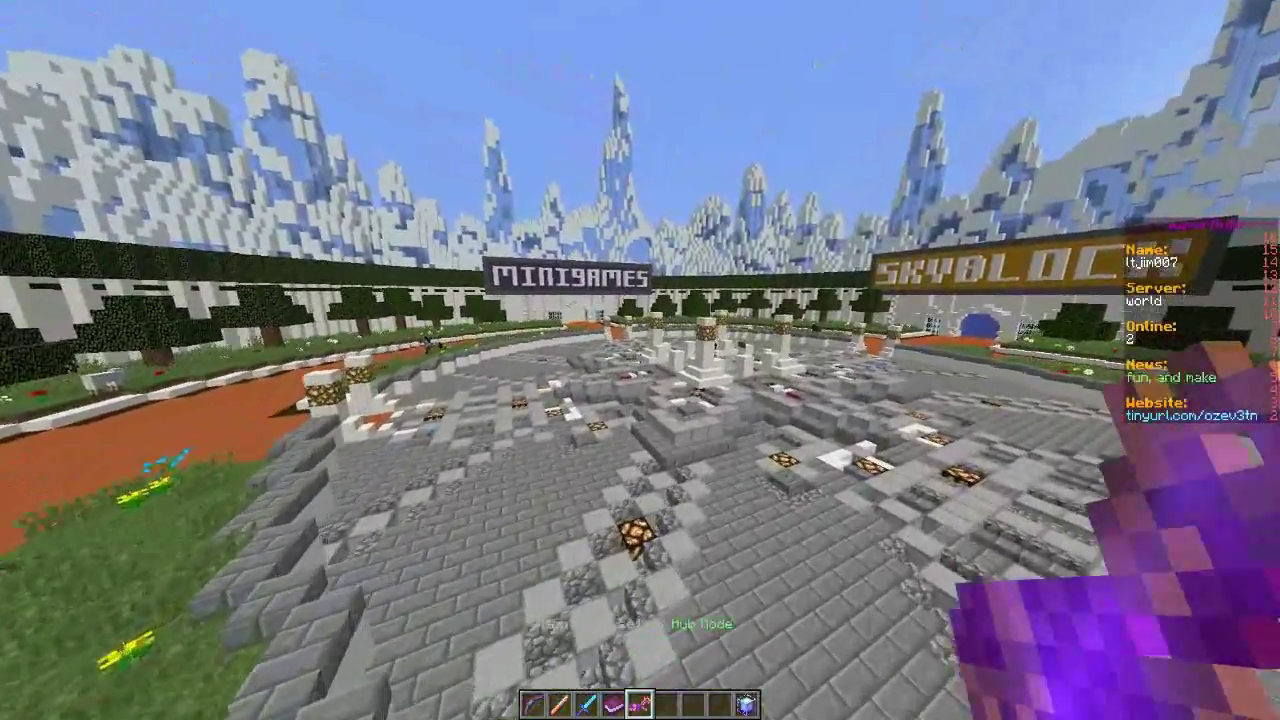
Step: Enable the Mob Gun gadget from the Hub Menu and cycle through its mob modes
{"action": "right_click", "coordinate": [640, 360]}
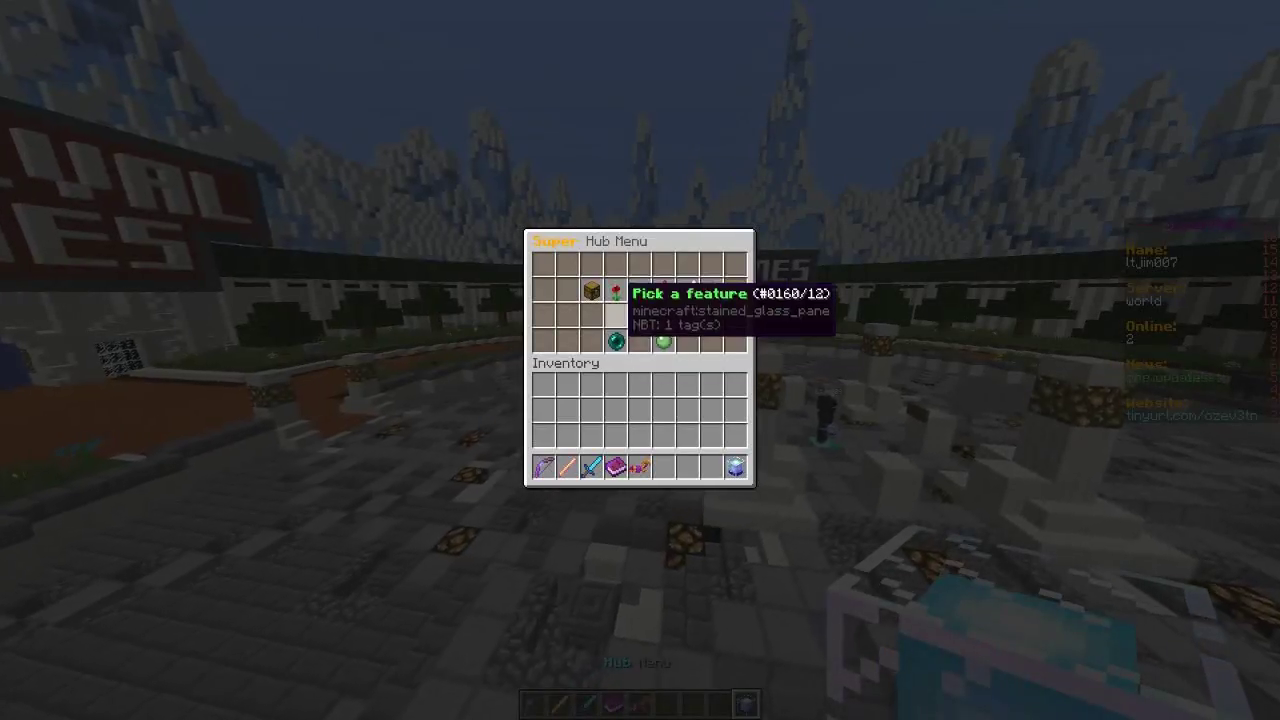
{"action": "left_click", "coordinate": [688, 288]}
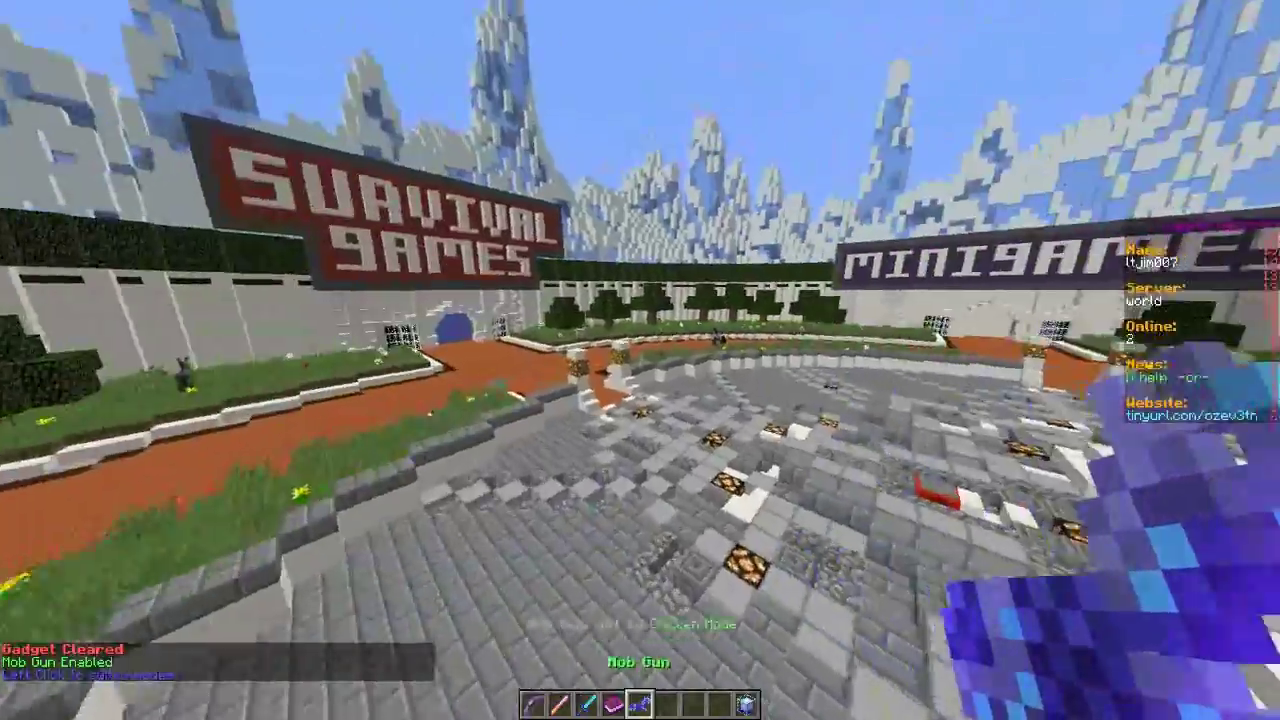
{"action": "left_click", "coordinate": [640, 360]}
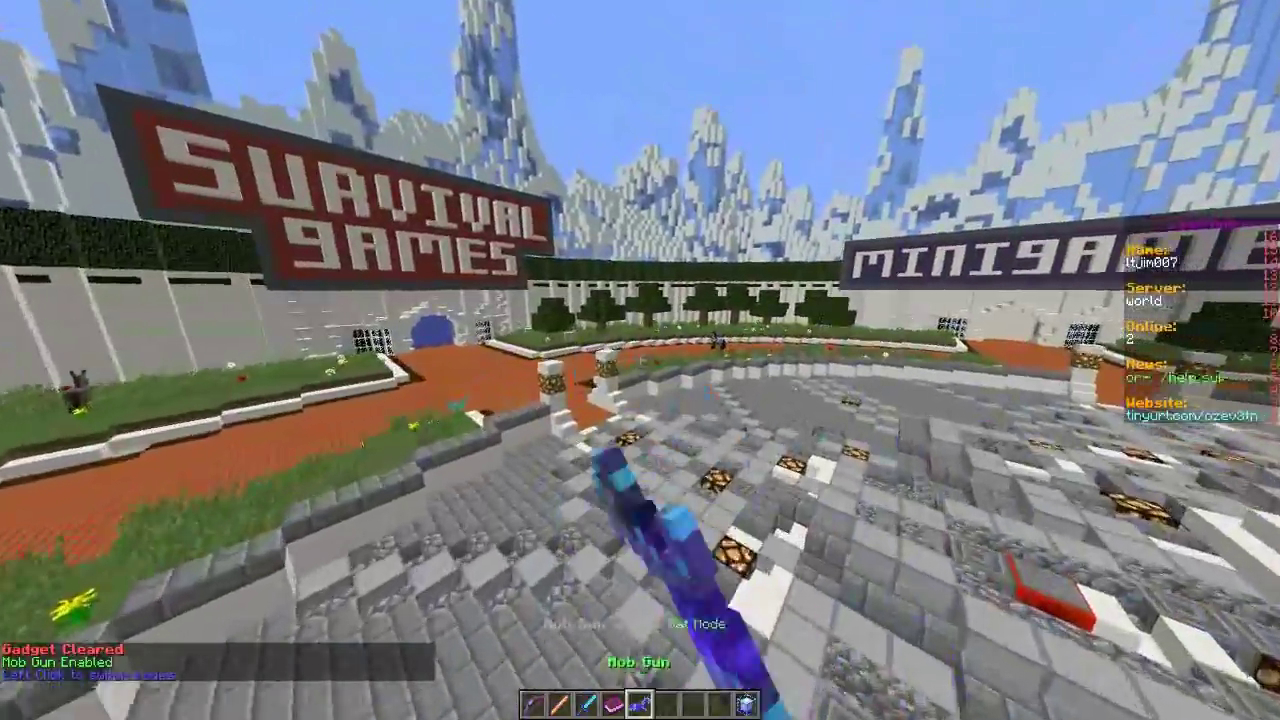
{"action": "left_click", "coordinate": [640, 360]}
Step: Fire the Mob Gun while moving through the hub and inspect the item's details in the inventory
{"action": "key", "text": "w"}
{"action": "right_click", "coordinate": [640, 360]}
{"action": "key", "text": "w"}
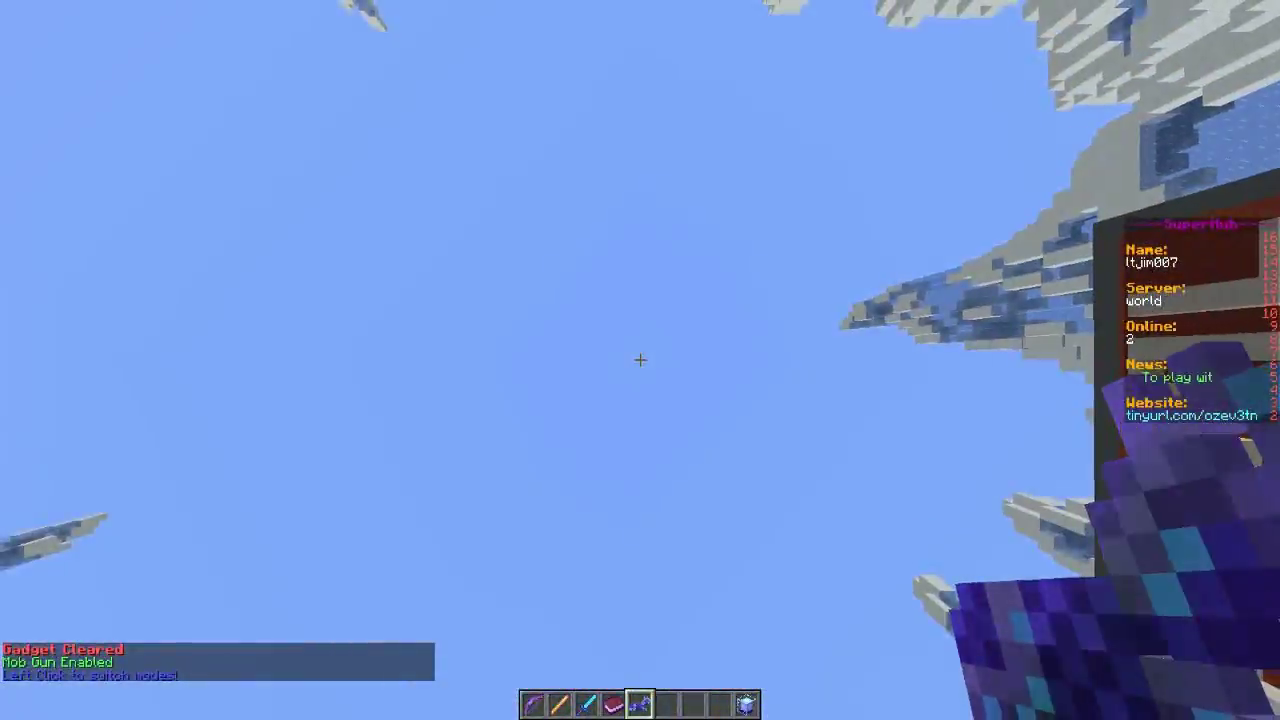
{"action": "key", "text": "e"}
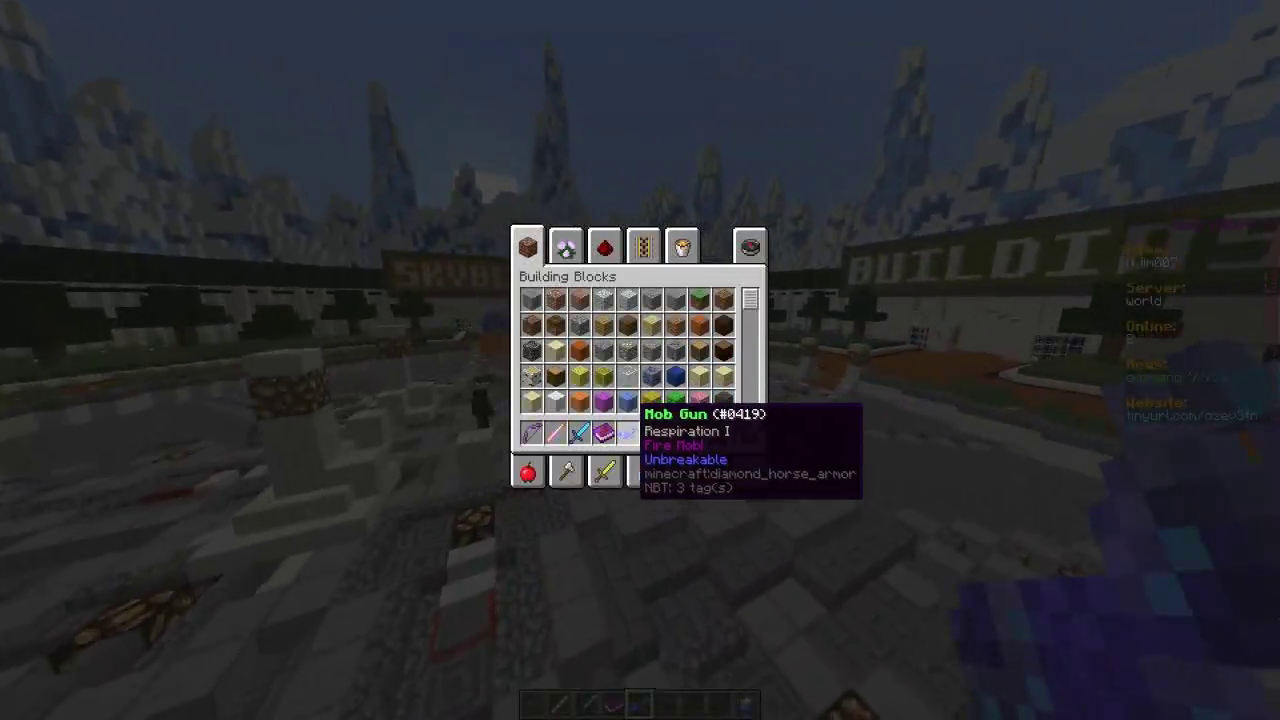
{"action": "key", "text": "e"}
Step: Create a Pet Creeper from the Hub Pets section of the Hub Menu and view it in the plaza
{"action": "right_click", "coordinate": [640, 360]}
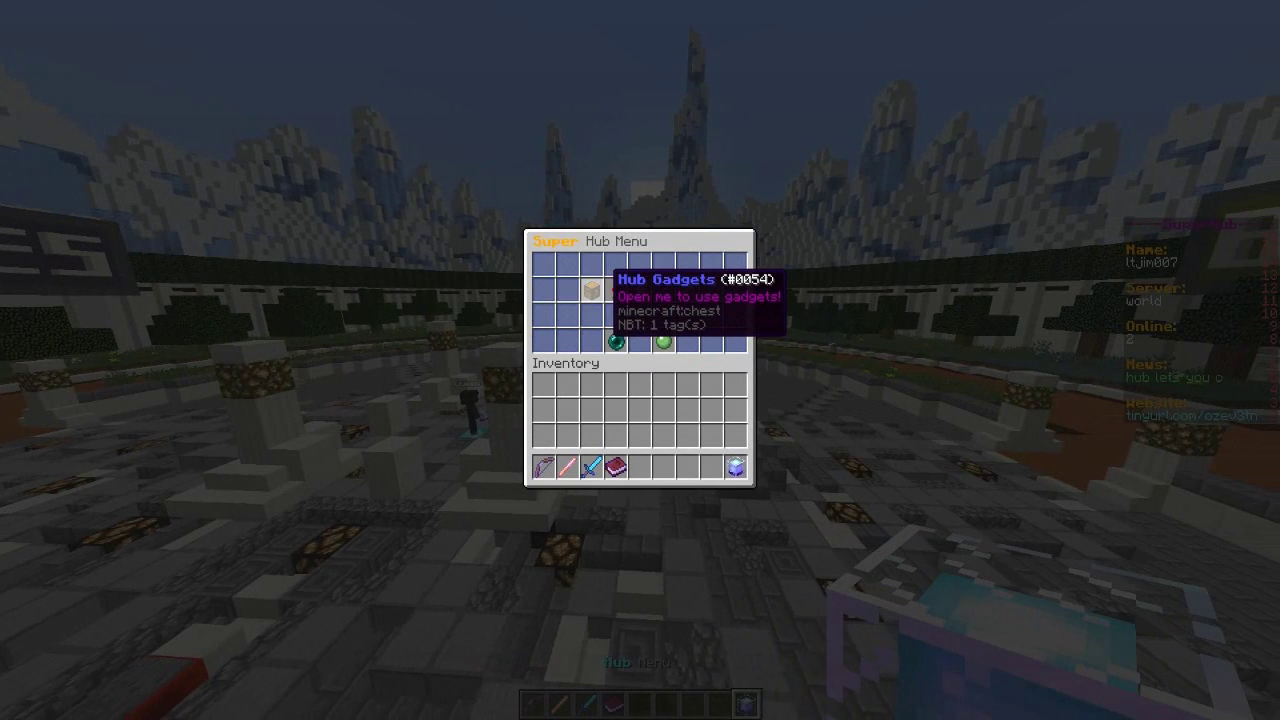
{"action": "left_click", "coordinate": [616, 290]}
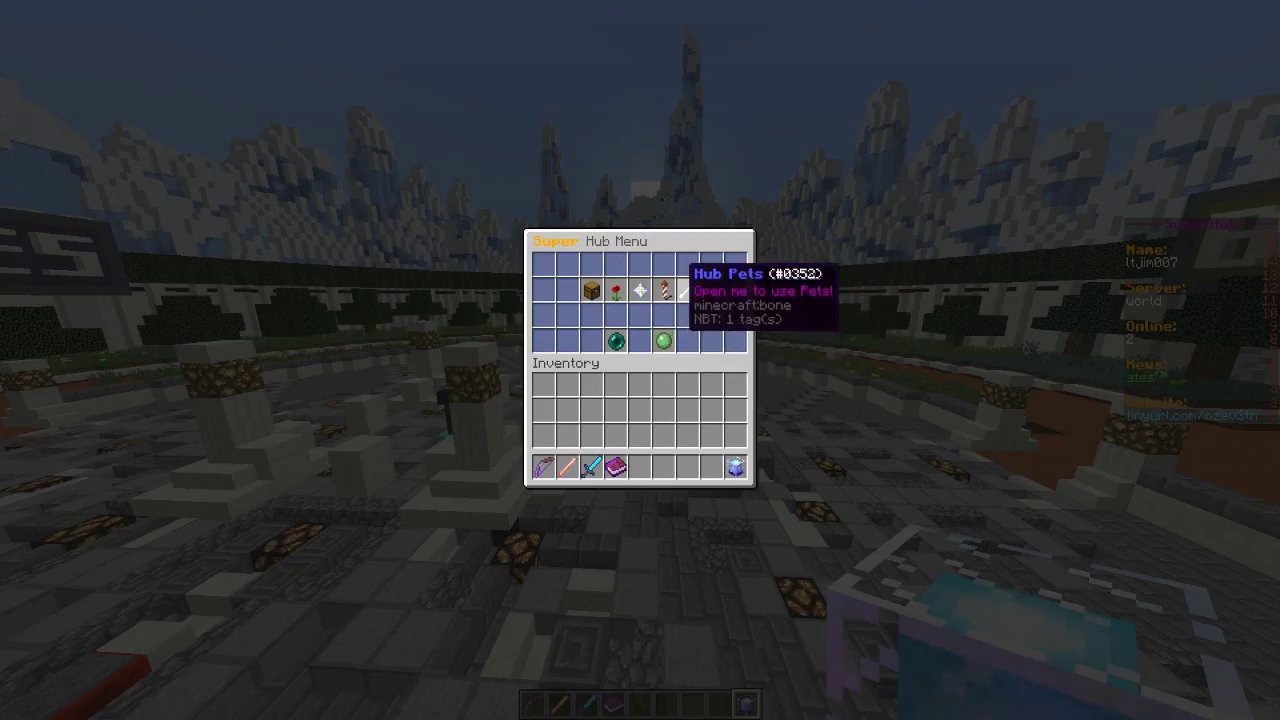
{"action": "left_click", "coordinate": [686, 290]}
{"action": "left_click", "coordinate": [596, 300]}
{"action": "key", "text": "e"}
{"action": "key", "text": "e"}
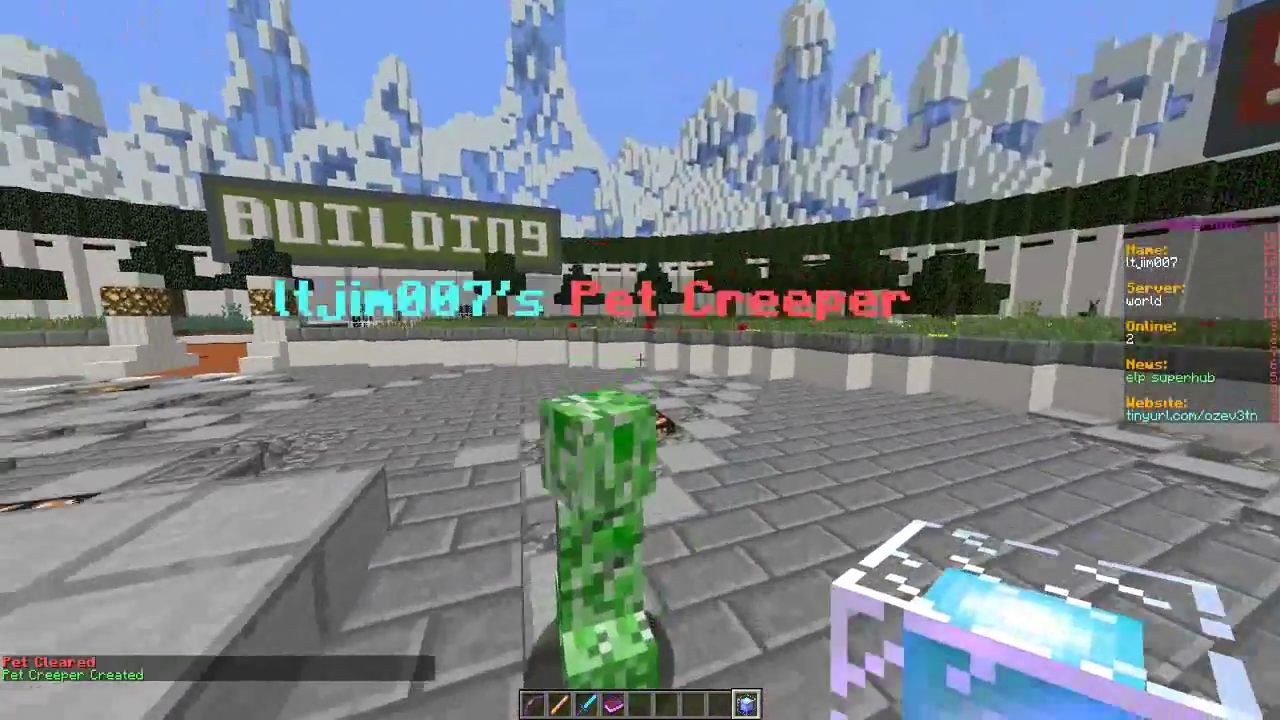
{"action": "key", "text": "a"}
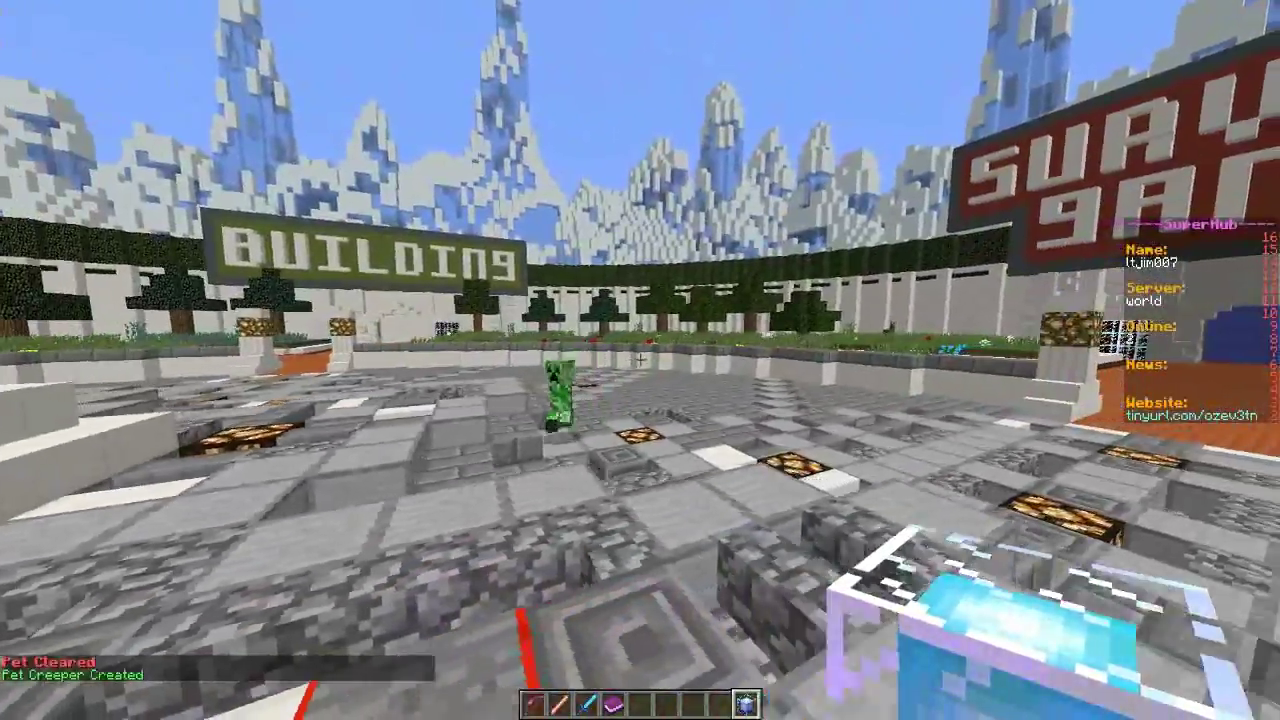
Step: Turn on the Player Stacker in the Hub Menu's Specials, and use the Player Hider to hide and reshow all players
{"action": "right_click", "coordinate": [640, 360]}
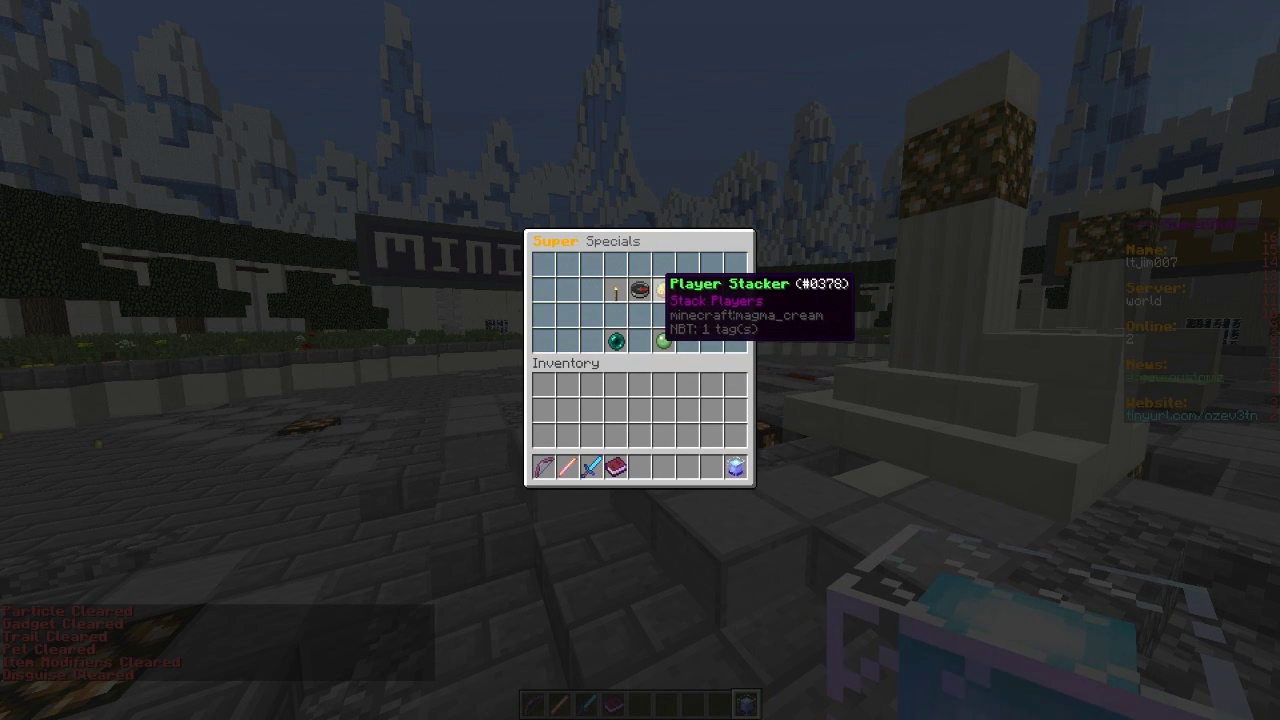
{"action": "left_click", "coordinate": [662, 290]}
{"action": "right_click", "coordinate": [640, 360]}
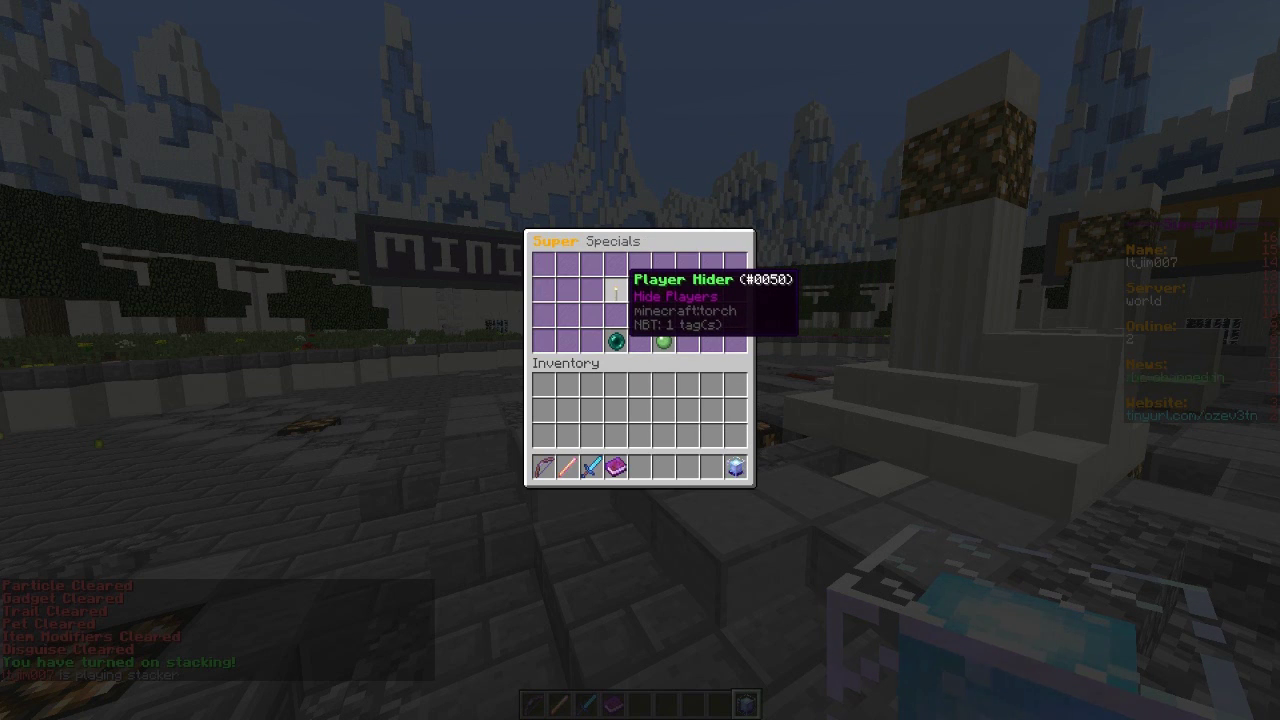
{"action": "left_click", "coordinate": [616, 290]}
{"action": "right_click", "coordinate": [640, 360]}
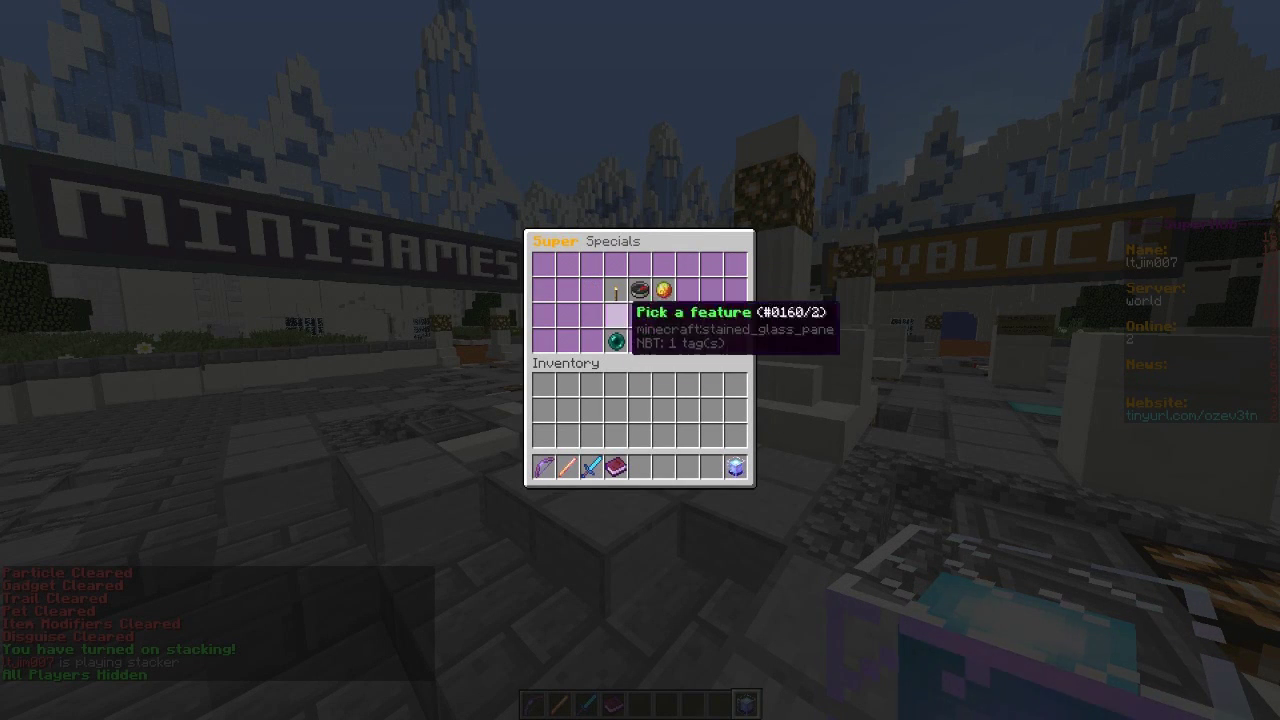
{"action": "left_click", "coordinate": [616, 290]}
Step: Switch to an empty hand, approach the other player on the plaza, stack them overhead and throw them off
{"action": "scroll", "coordinate": [640, 360], "scroll_direction": "down", "scroll_amount": 6}
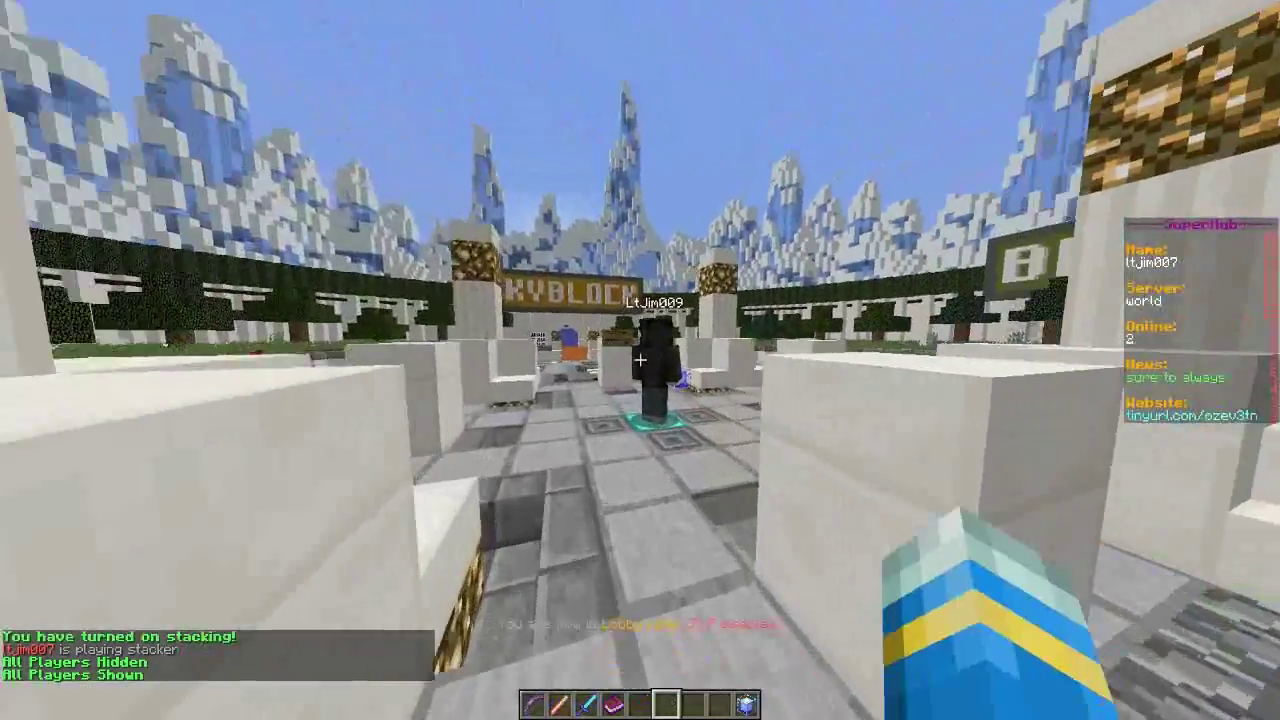
{"action": "right_click", "coordinate": [640, 360]}
{"action": "key", "text": "w"}
{"action": "key", "text": "t"}
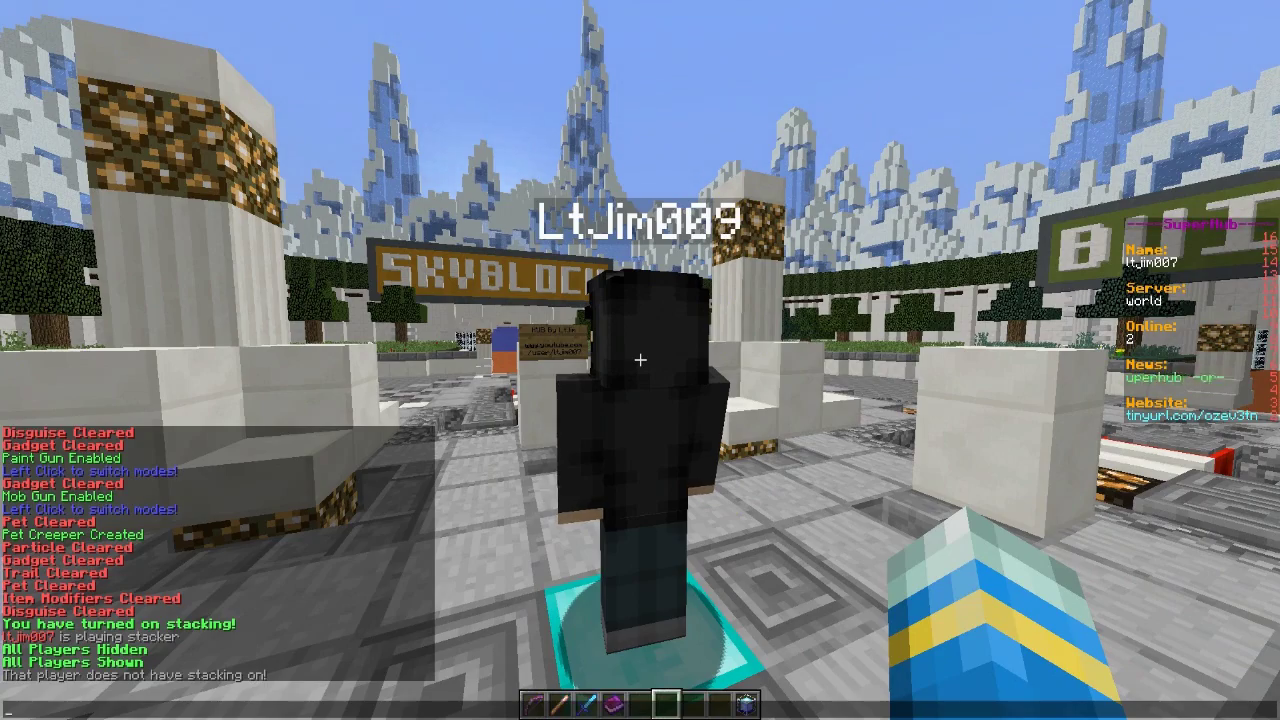
{"action": "key", "text": "Escape"}
{"action": "right_click", "coordinate": [640, 360]}
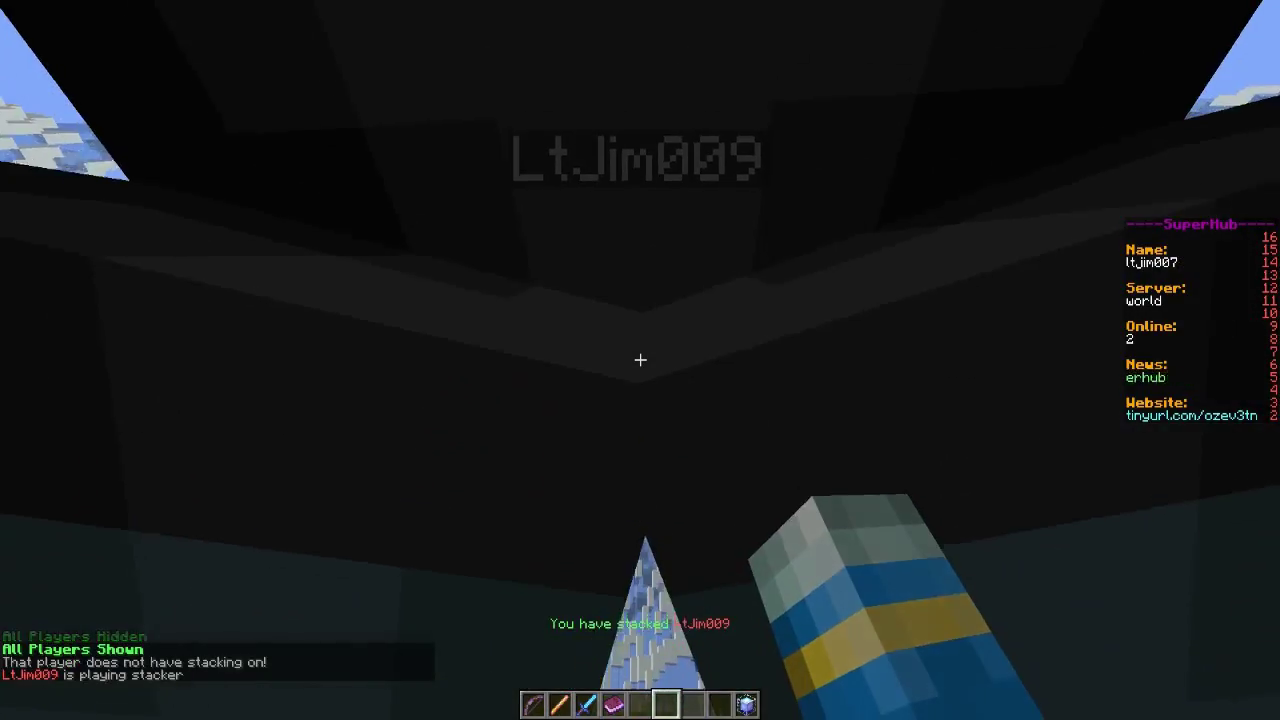
{"action": "key", "text": "w"}
{"action": "left_click", "coordinate": [640, 360]}
Step: Catch up with the other player, stack them a second time and eject them while crossing the plaza
{"action": "key", "text": "w"}
{"action": "key", "text": "d"}
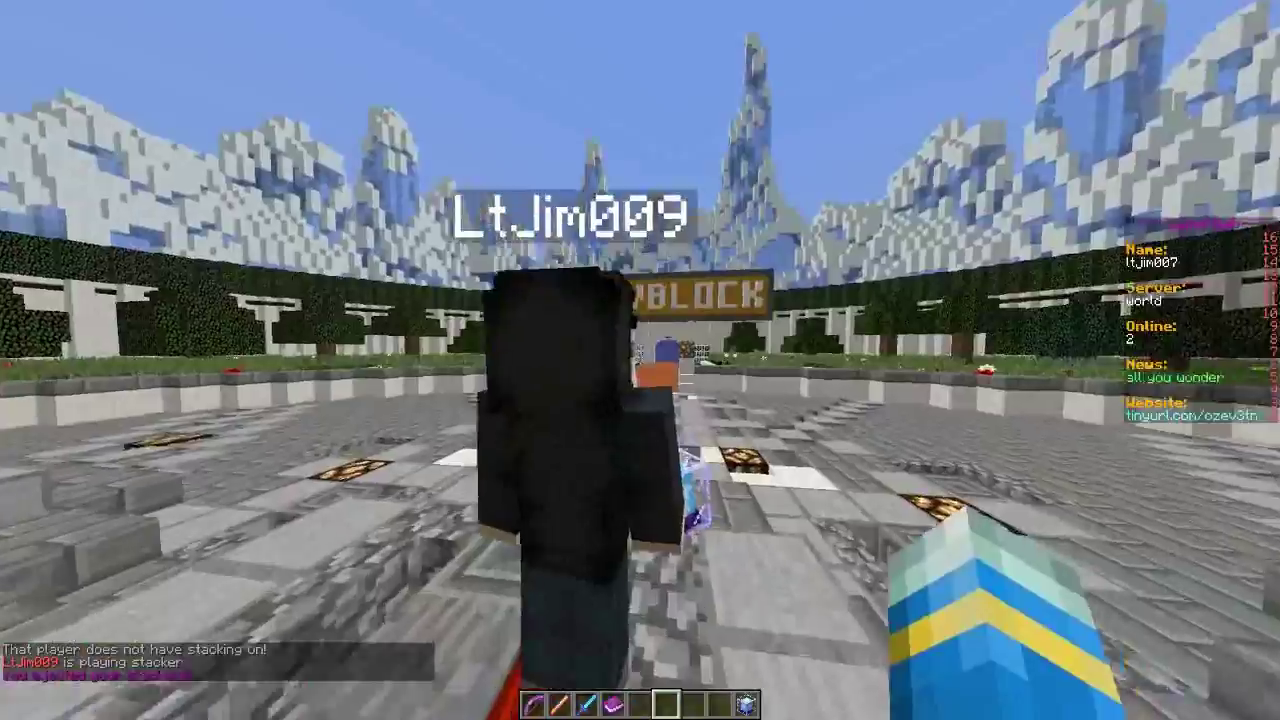
{"action": "right_click", "coordinate": [640, 360]}
{"action": "key", "text": "w"}
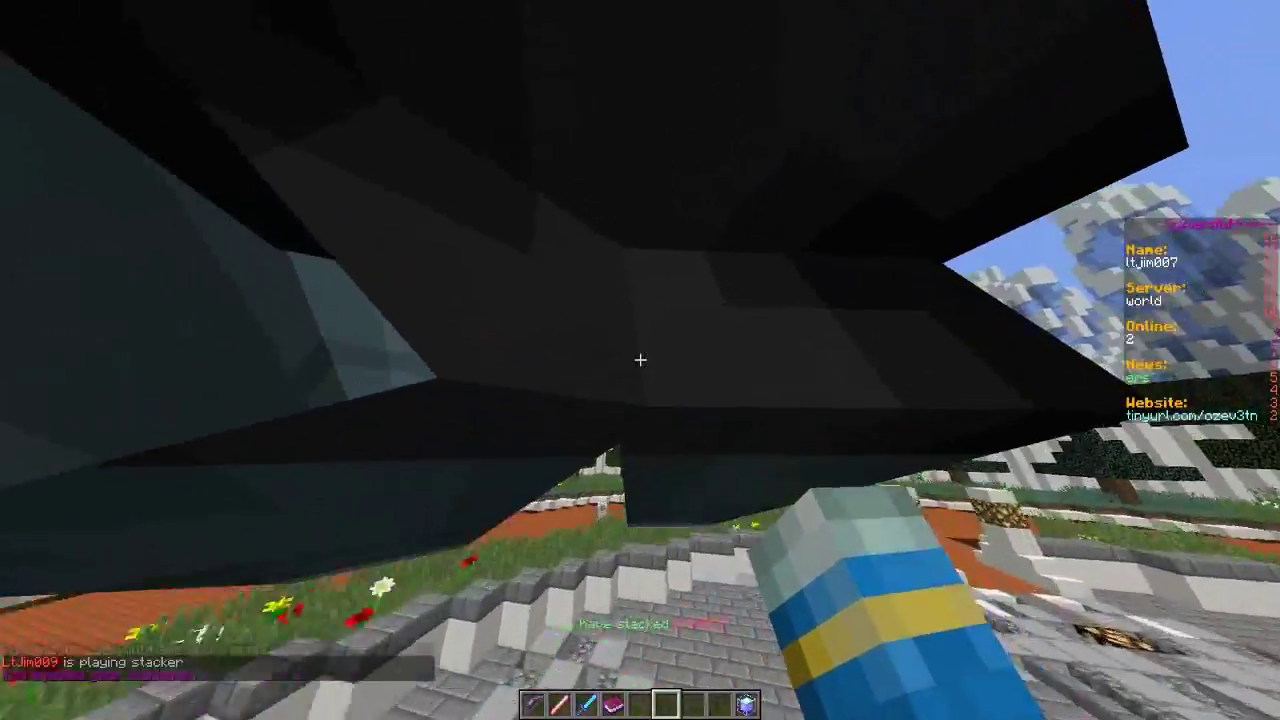
{"action": "left_click", "coordinate": [640, 360]}
{"action": "key", "text": "w"}
Step: Disguise as a Mooshroom from the Disguises section of the Hub Menu
{"action": "scroll", "coordinate": [640, 360], "scroll_direction": "down", "scroll_amount": 1}
{"action": "scroll", "coordinate": [640, 360], "scroll_direction": "down", "scroll_amount": 2}
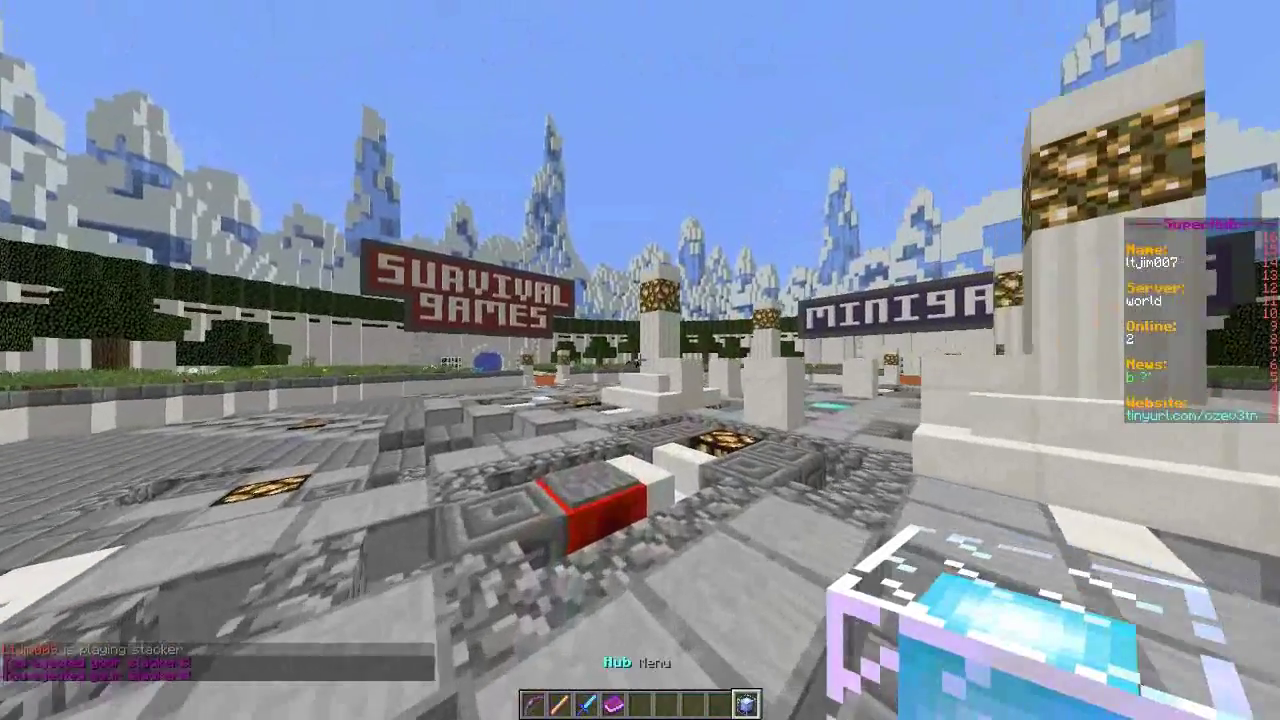
{"action": "right_click", "coordinate": [640, 360]}
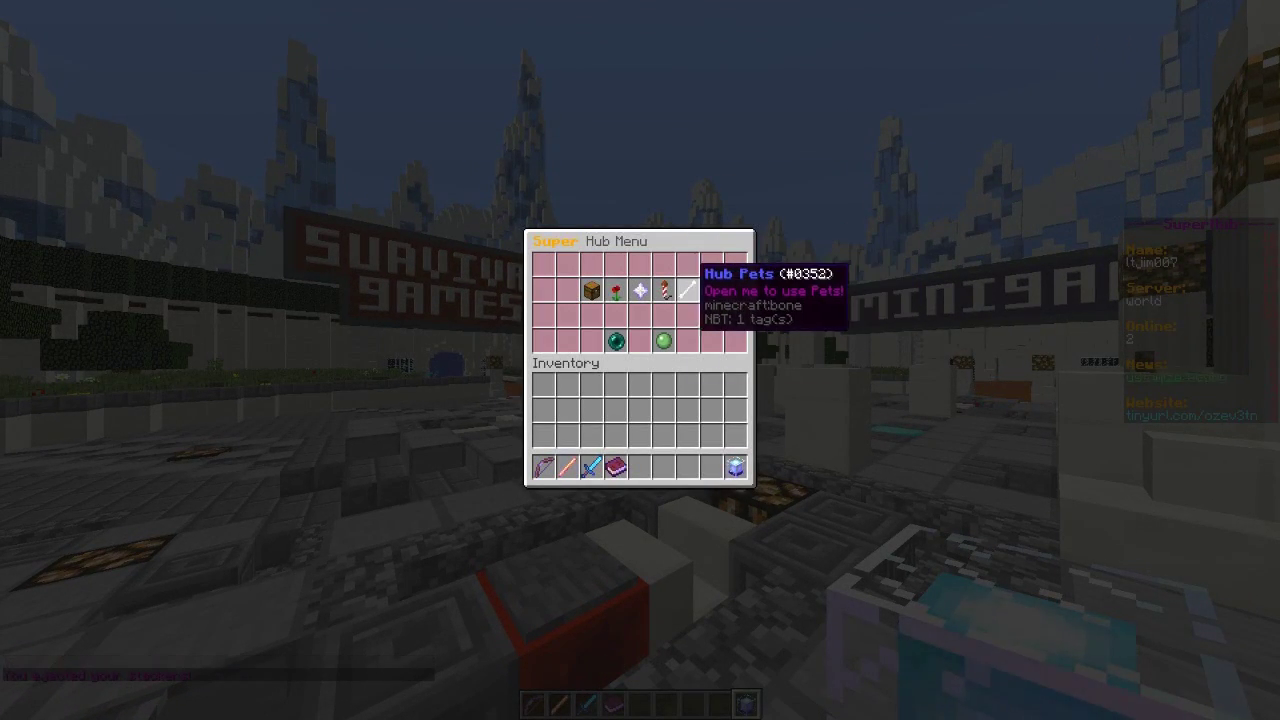
{"action": "left_click", "coordinate": [690, 288]}
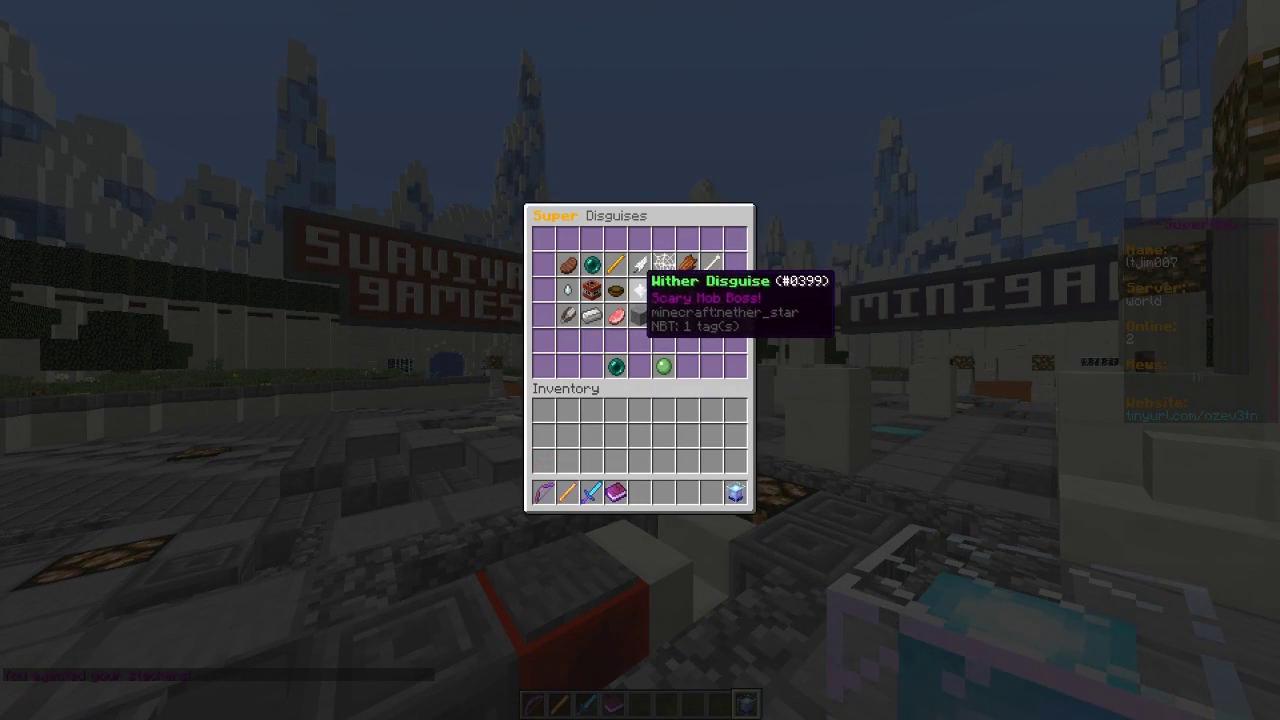
{"action": "left_click", "coordinate": [640, 290]}
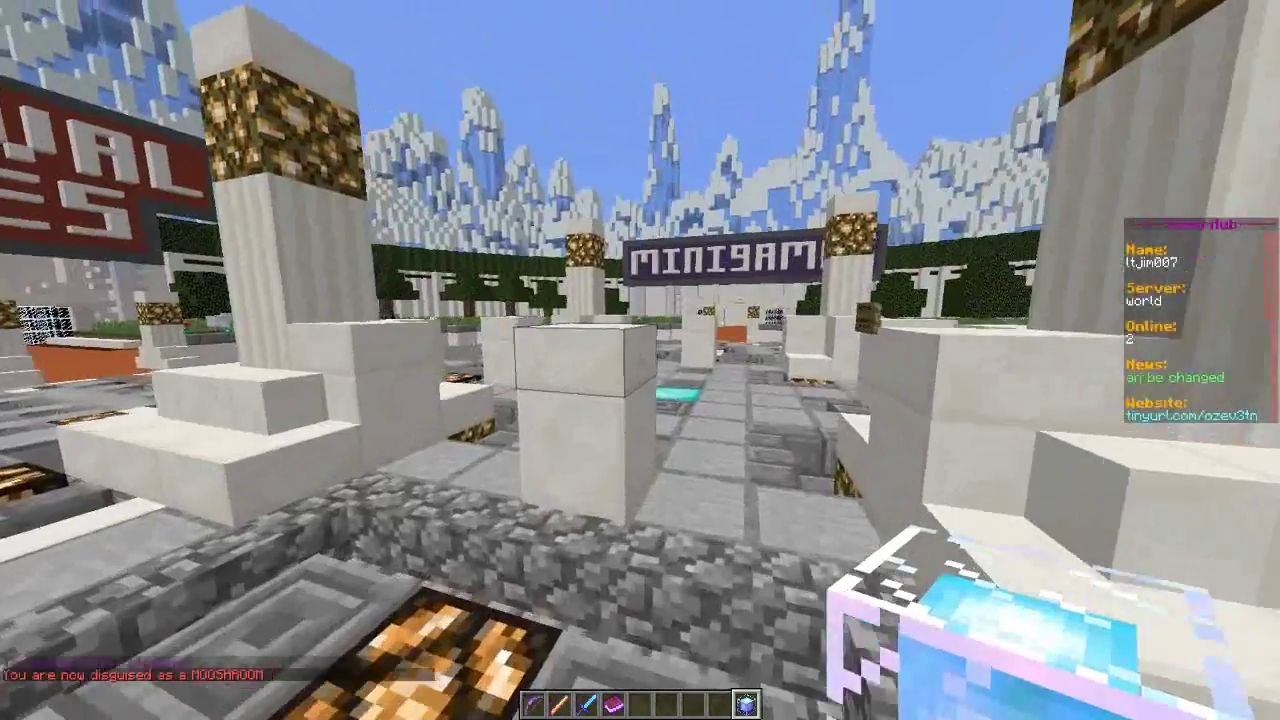
Step: Clear all active hub effects and choose the Lobby destination in the Navigation menu reached through Specials
{"action": "right_click", "coordinate": [640, 360]}
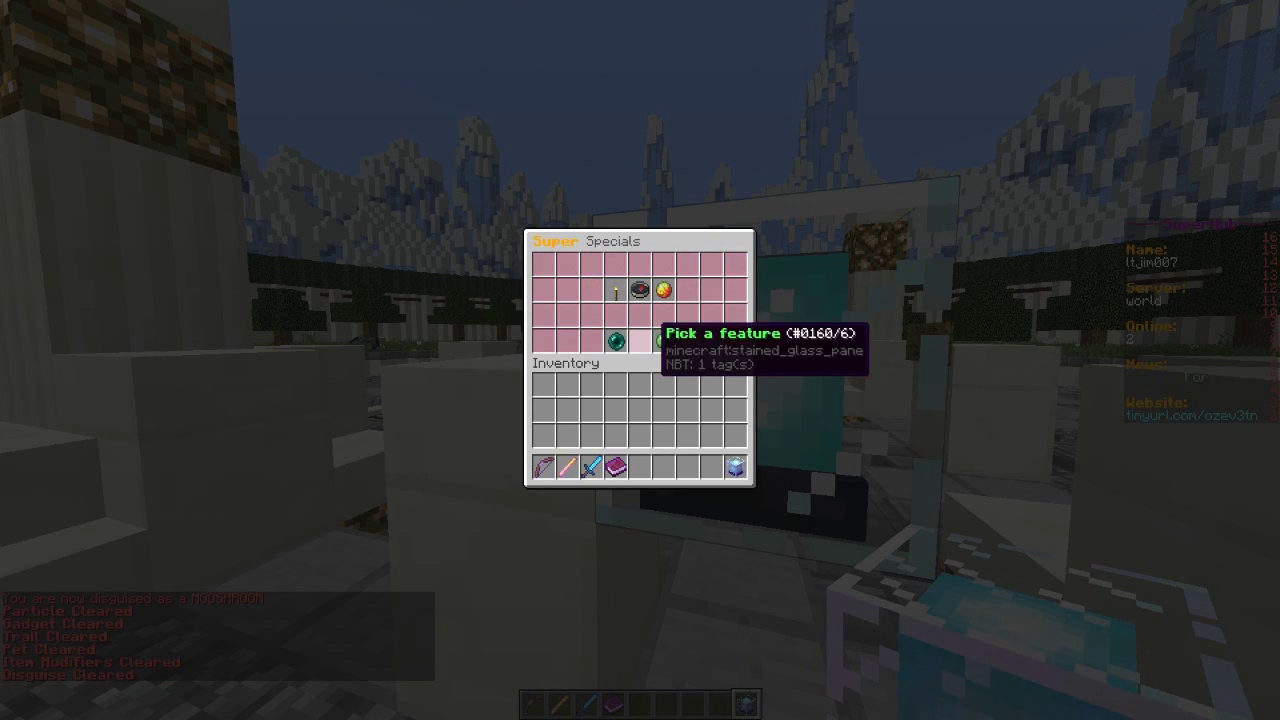
{"action": "left_click", "coordinate": [640, 290]}
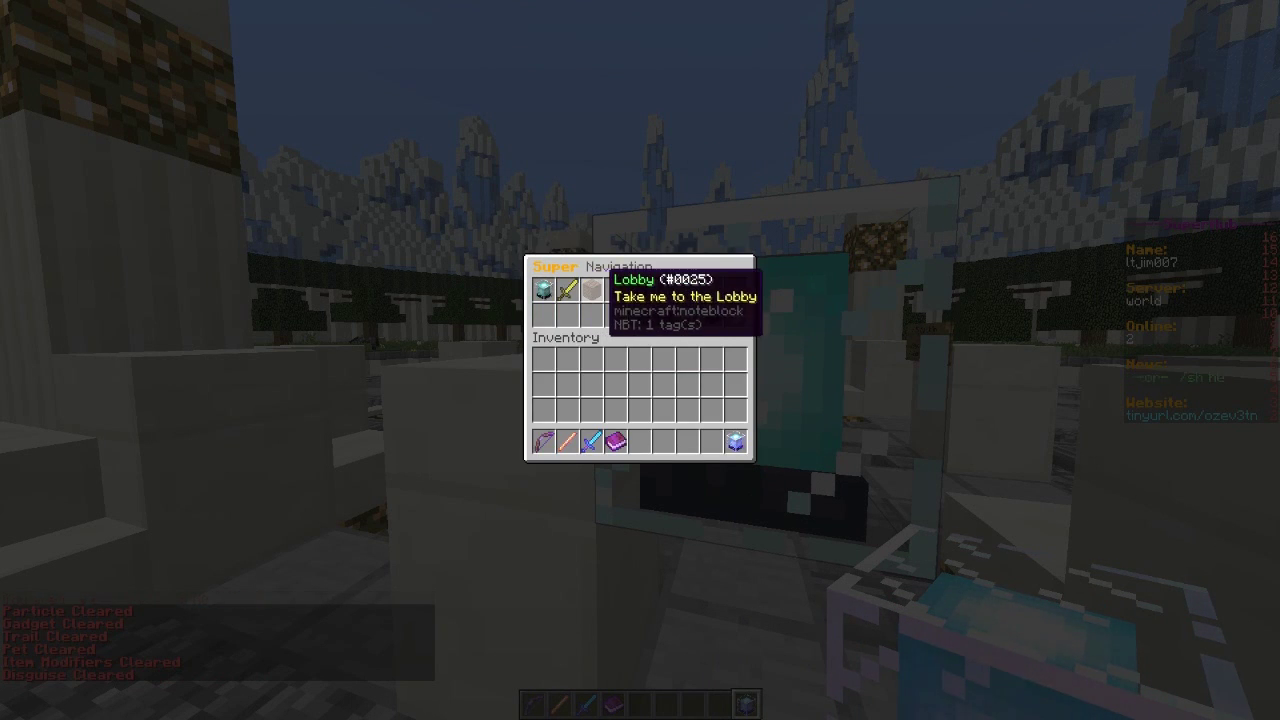
{"action": "left_click", "coordinate": [591, 290]}
{"action": "scroll", "coordinate": [640, 360], "scroll_direction": "down", "scroll_amount": 2}
{"action": "scroll", "coordinate": [640, 360], "scroll_direction": "down", "scroll_amount": 1}
Step: Move to the plaza center facing Skyblock and set the main hub there with the command /sh set hub
{"action": "key", "text": "w"}
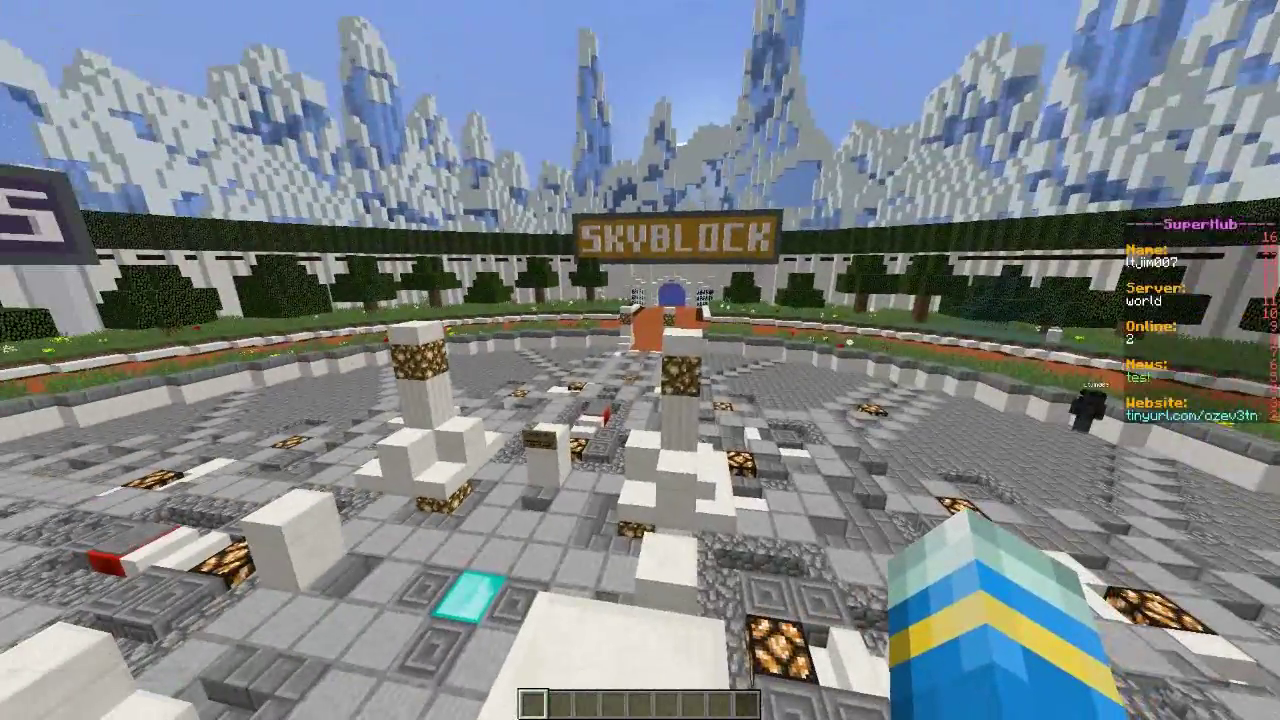
{"action": "key", "text": "w"}
{"action": "key", "text": "slash"}
{"action": "type", "text": "sh set hub"}
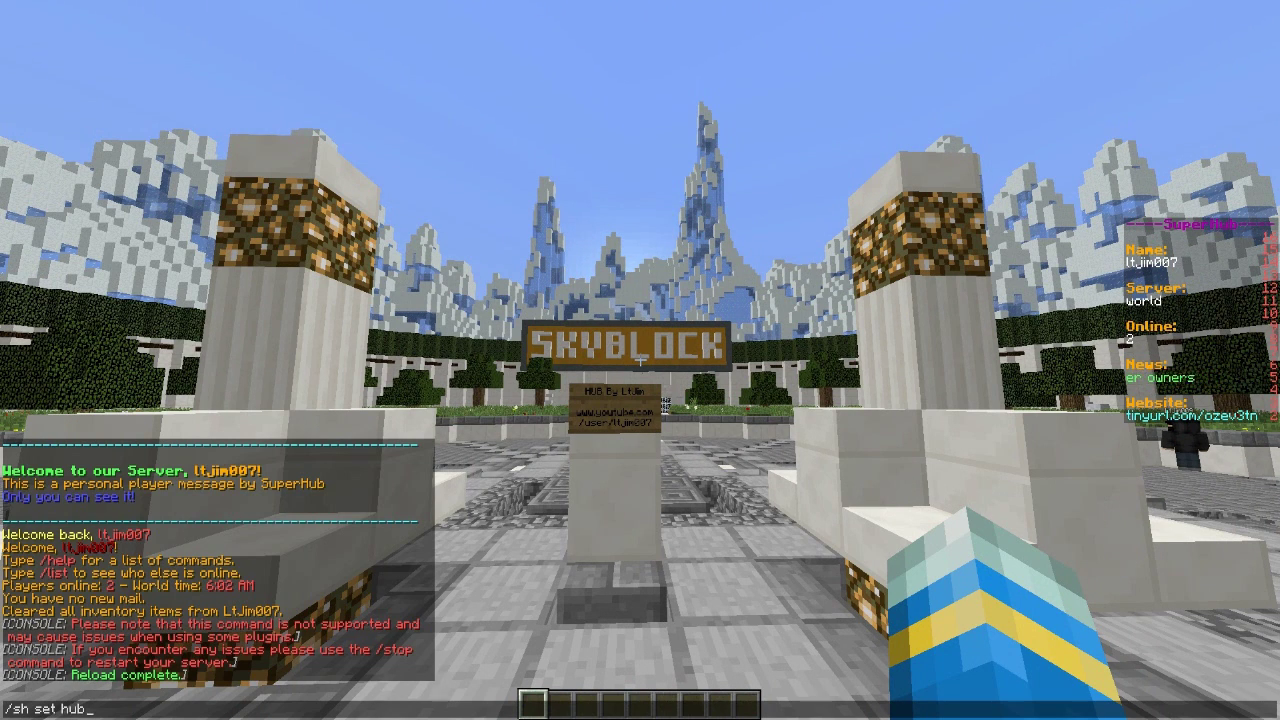
{"action": "key", "text": "Return"}
Step: Set the main market, games and lobby points at the same spot with /sh set market, games and lobby
{"action": "key", "text": "t"}
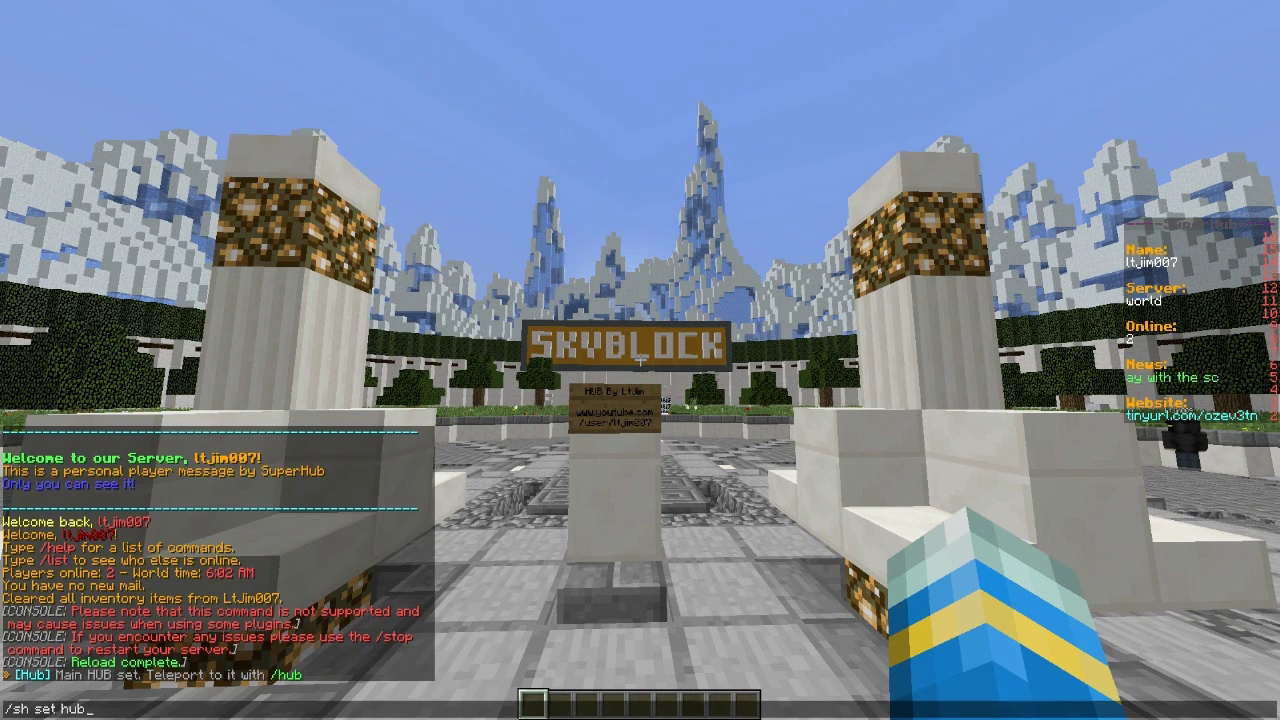
{"action": "type", "text": "/sh set market"}
{"action": "key", "text": "Return"}
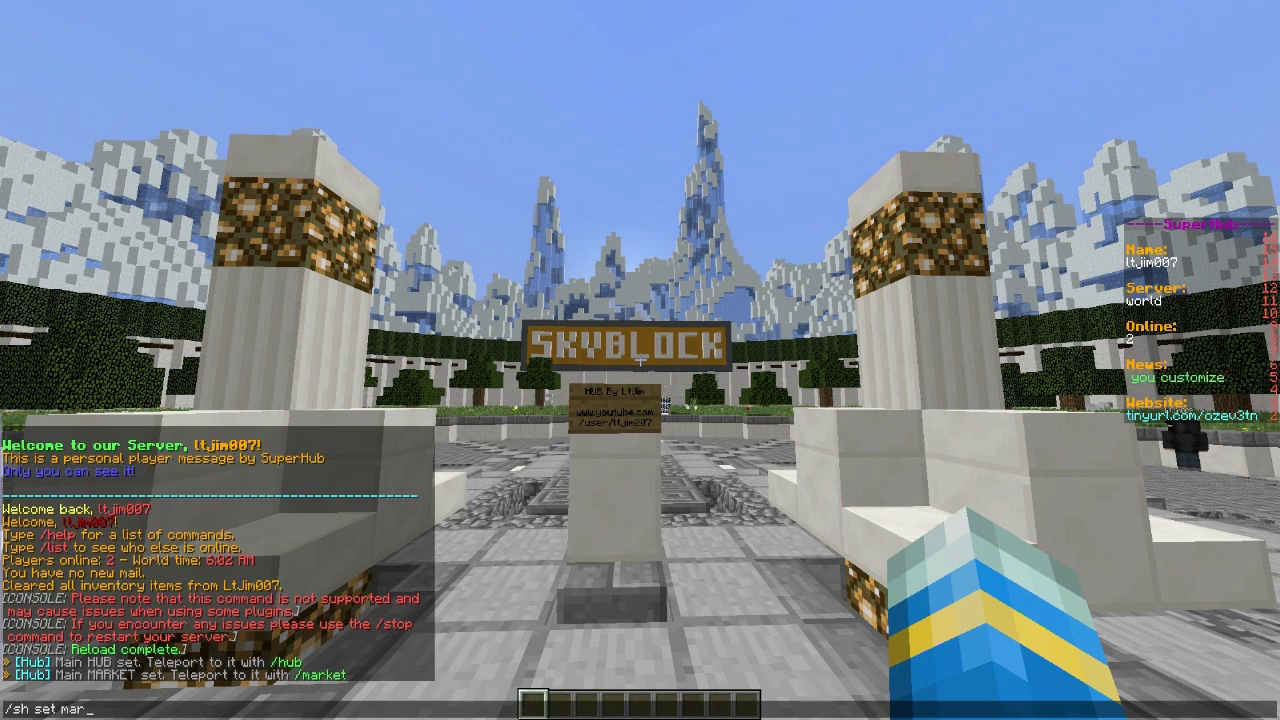
{"action": "type", "text": "/sh set games"}
{"action": "key", "text": "Return"}
{"action": "key", "text": "t"}
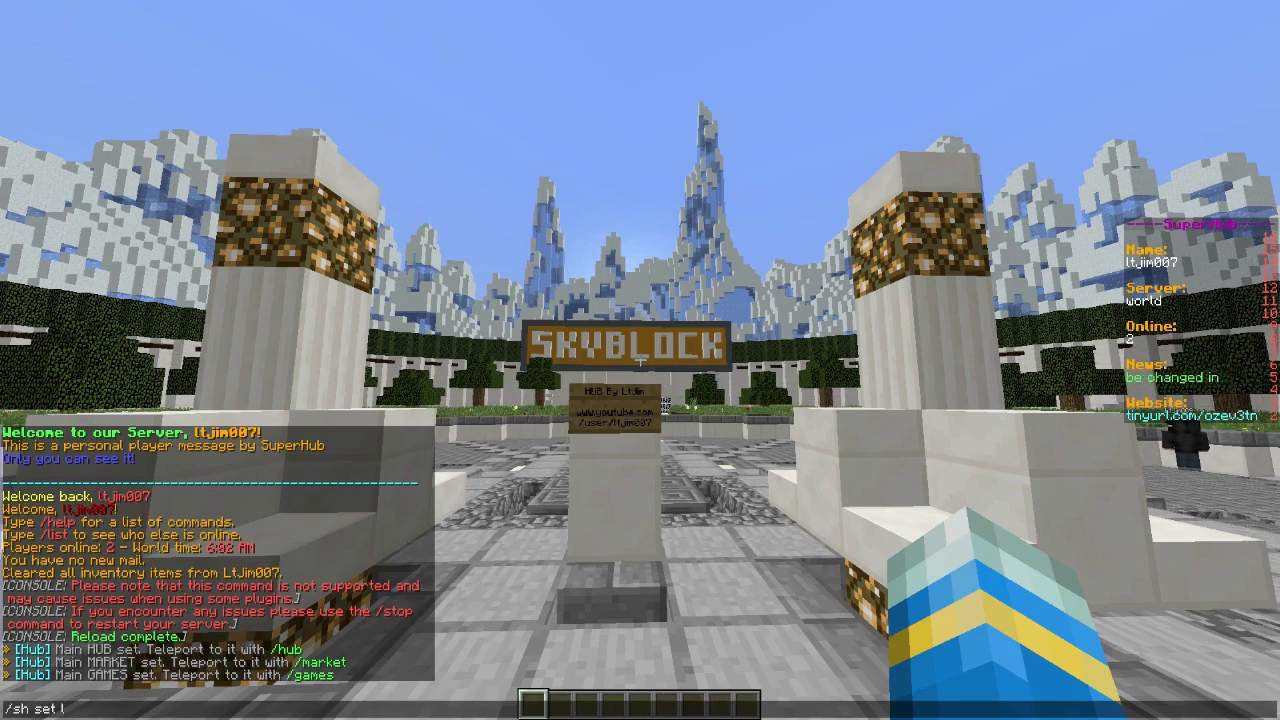
{"action": "key", "text": "Return"}
Step: Walk to the Skyblock portal and set a lobby there with the command /sh set lobby skyblock
{"action": "key", "text": "w"}
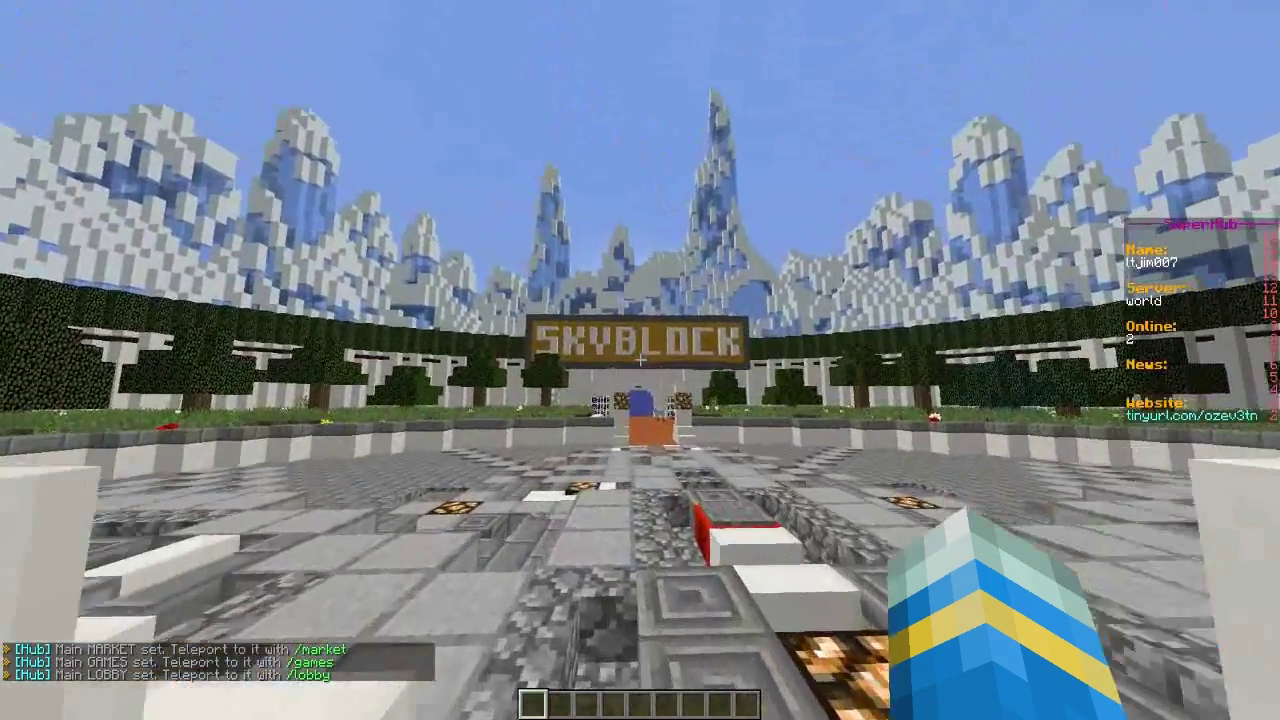
{"action": "key", "text": "w"}
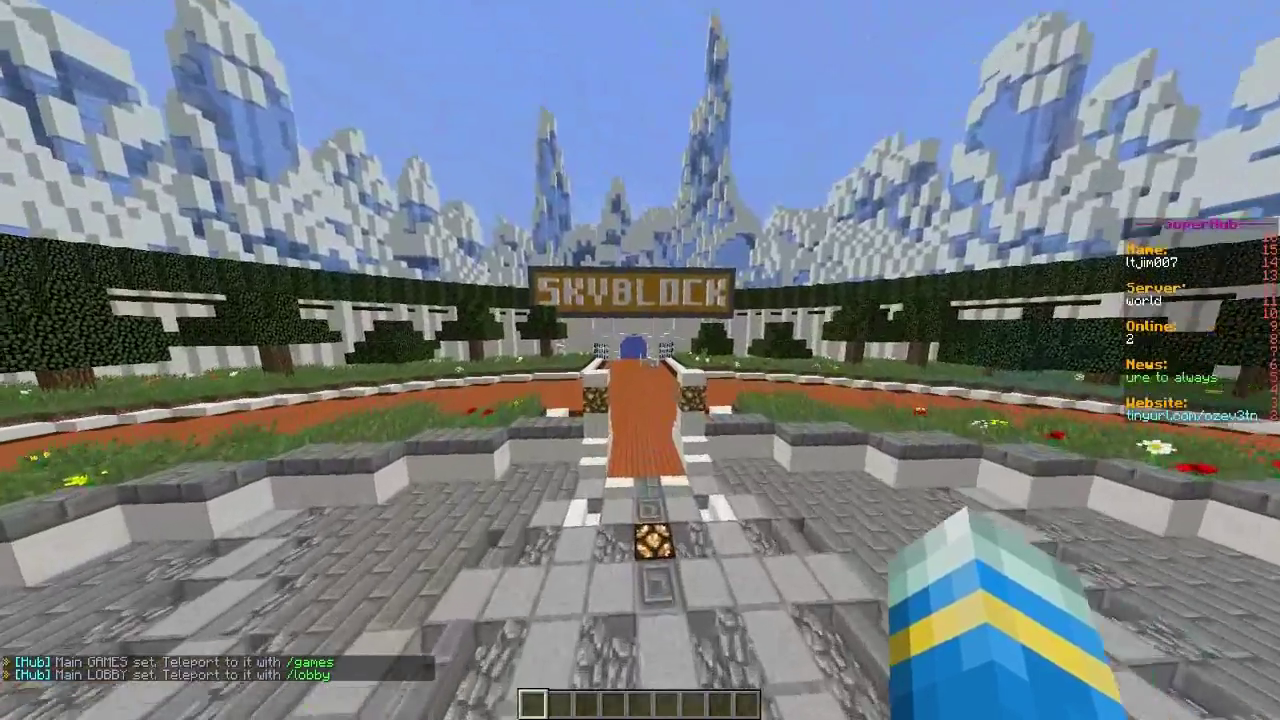
{"action": "key", "text": "w"}
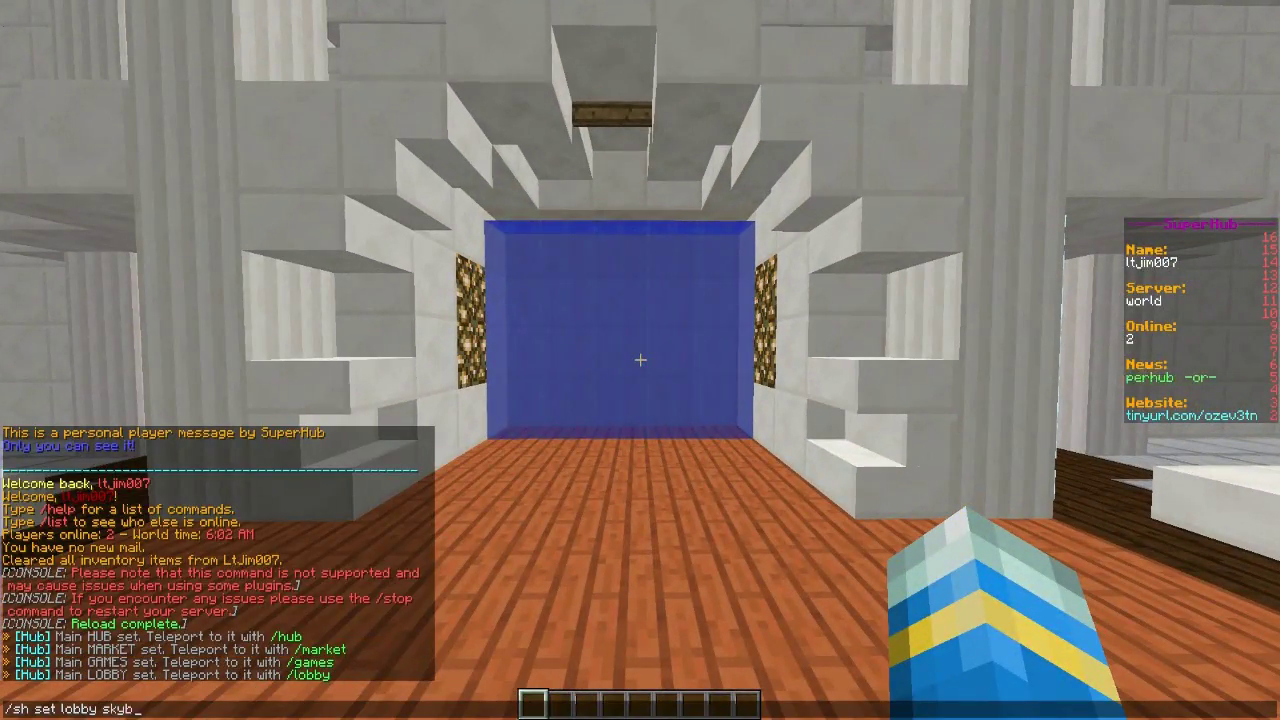
{"action": "type", "text": "st"}
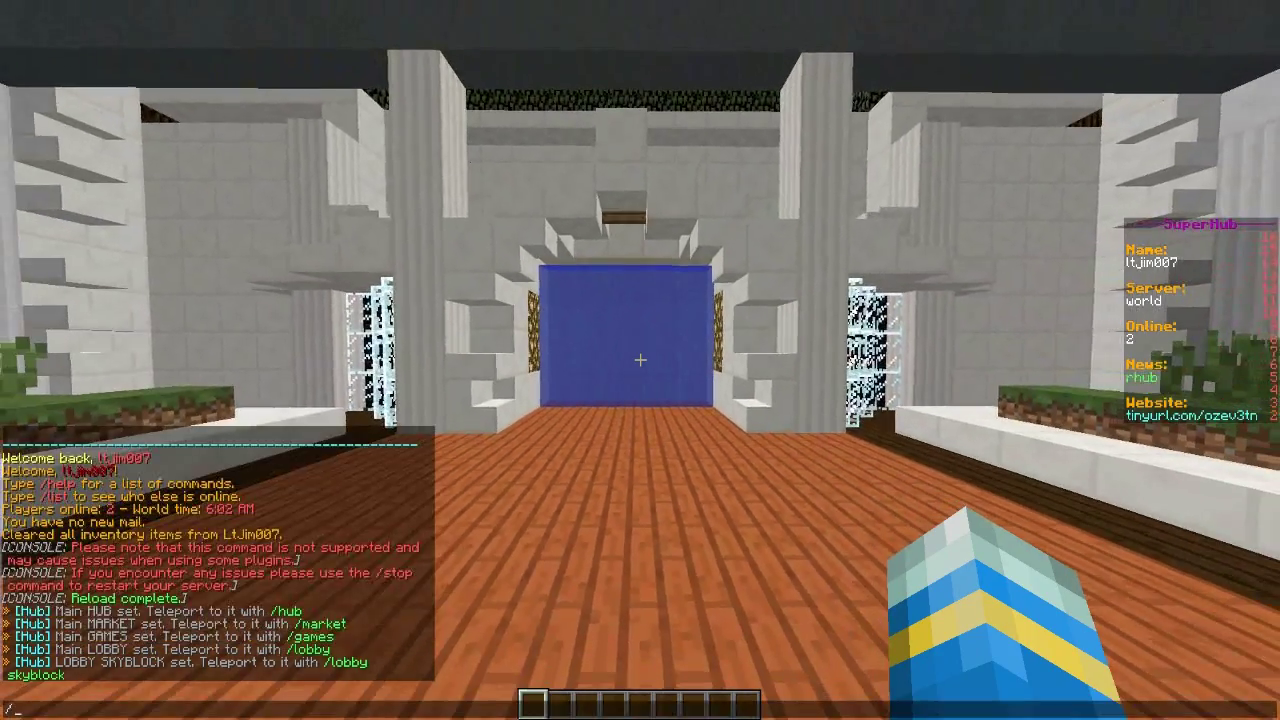
Step: Teleport to the Skyblock lobby with /lobby skyblock and back to the main lobby with /lobby
{"action": "type", "text": "/lobby sky"}
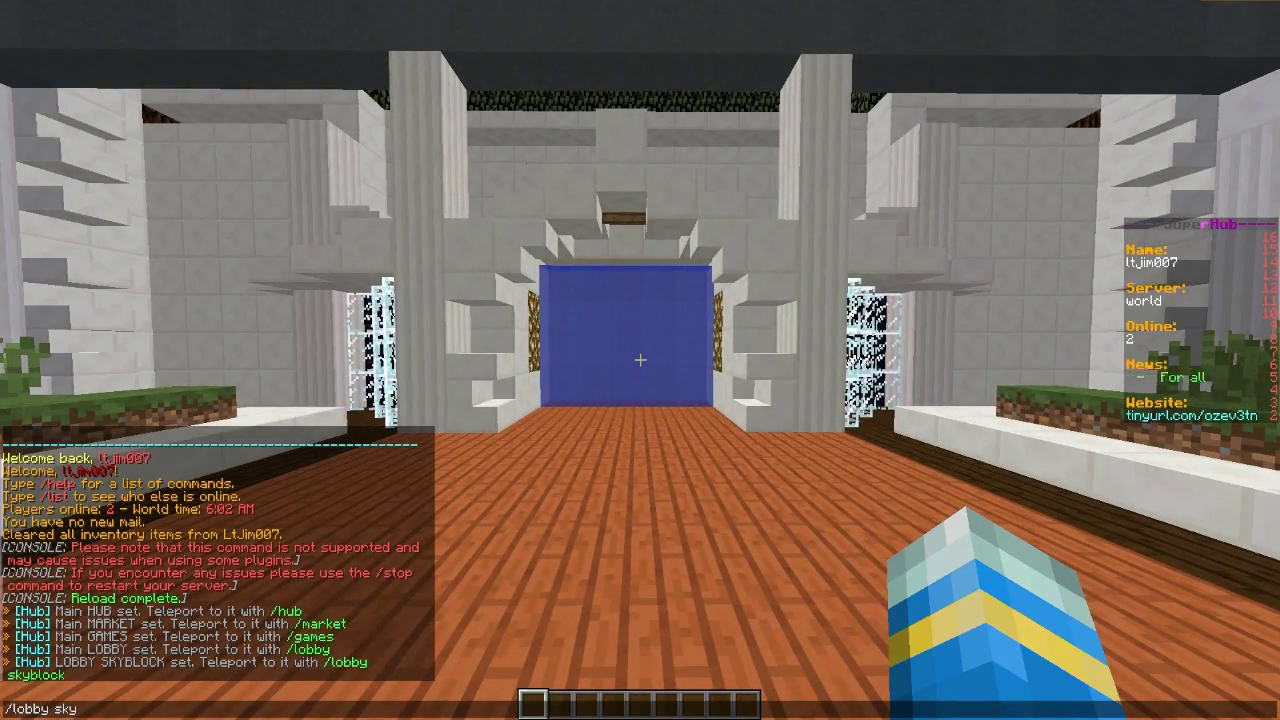
{"action": "type", "text": "block"}
{"action": "key", "text": "Return"}
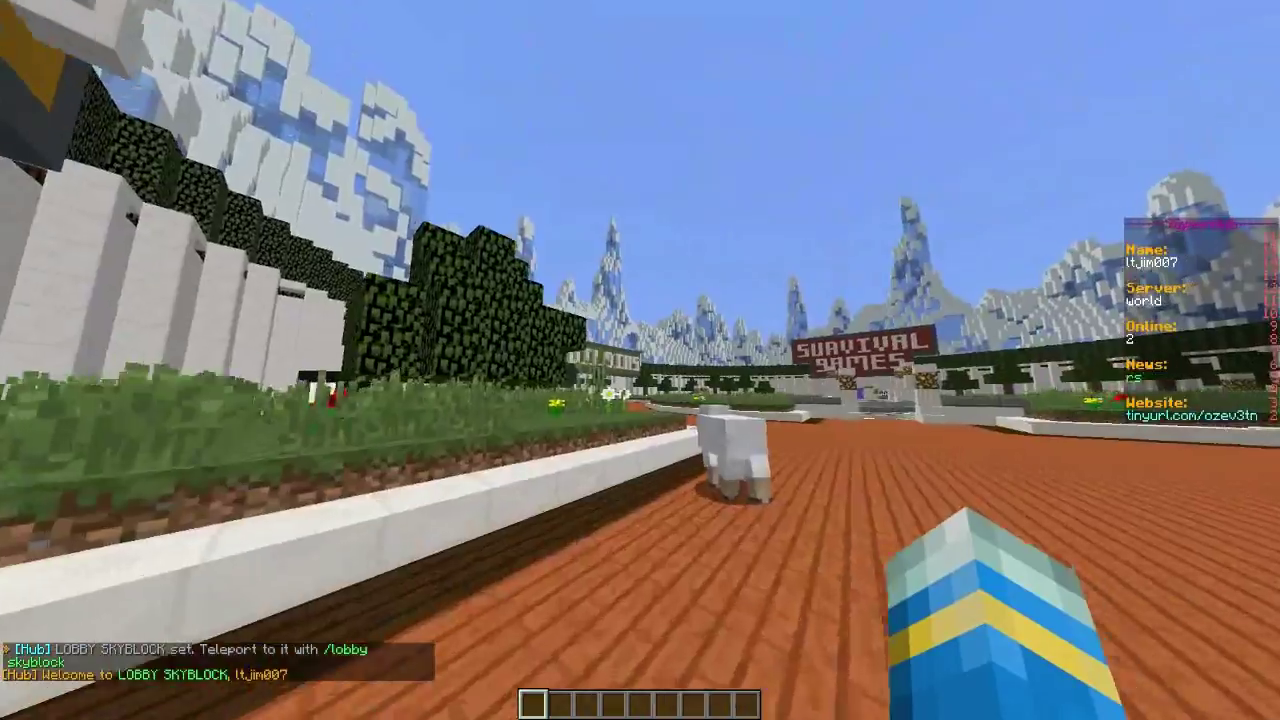
{"action": "key", "text": "slash"}
{"action": "type", "text": "lobby"}
{"action": "key", "text": "Return"}
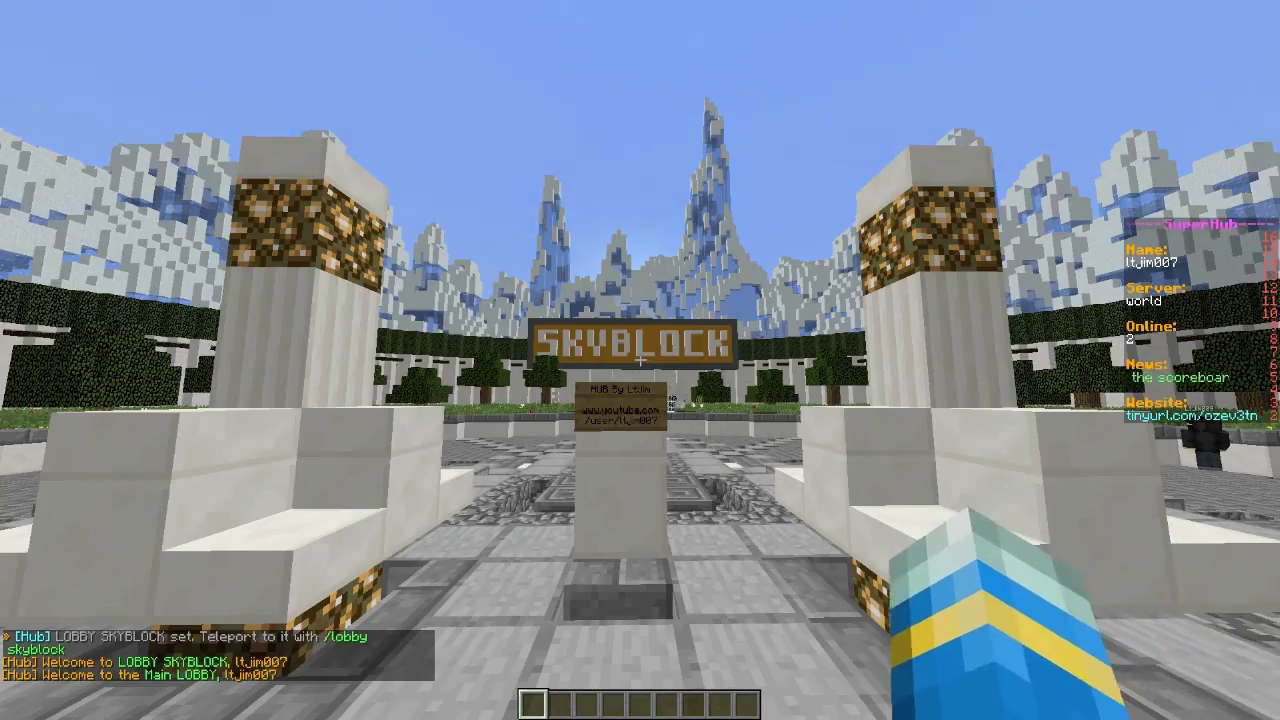
Step: Cross the plaza toward Survival Games and list the server staff with the command /sh staff
{"action": "key", "text": "w"}
{"action": "key", "text": "a"}
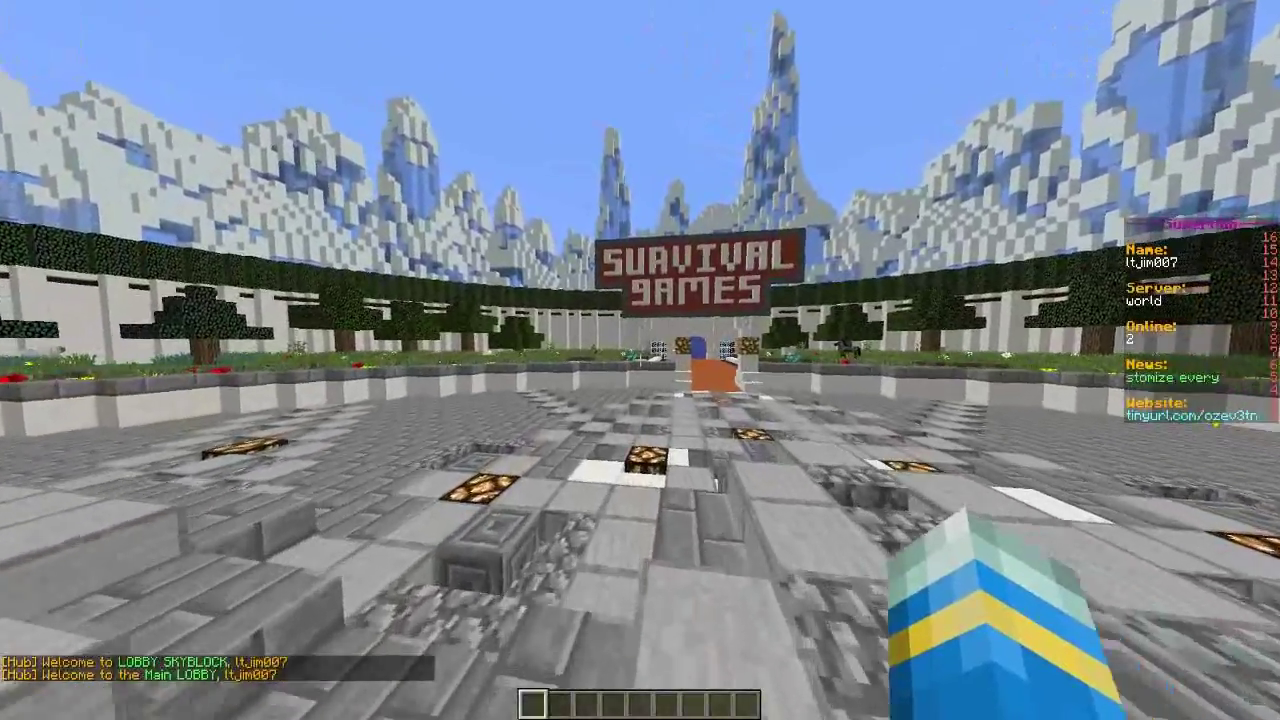
{"action": "key", "text": "slash"}
{"action": "type", "text": "sh staff"}
{"action": "key", "text": "Return"}
{"action": "key", "text": "w"}
{"action": "key", "text": "t"}
{"action": "key", "text": "Escape"}
{"action": "key", "text": "w"}
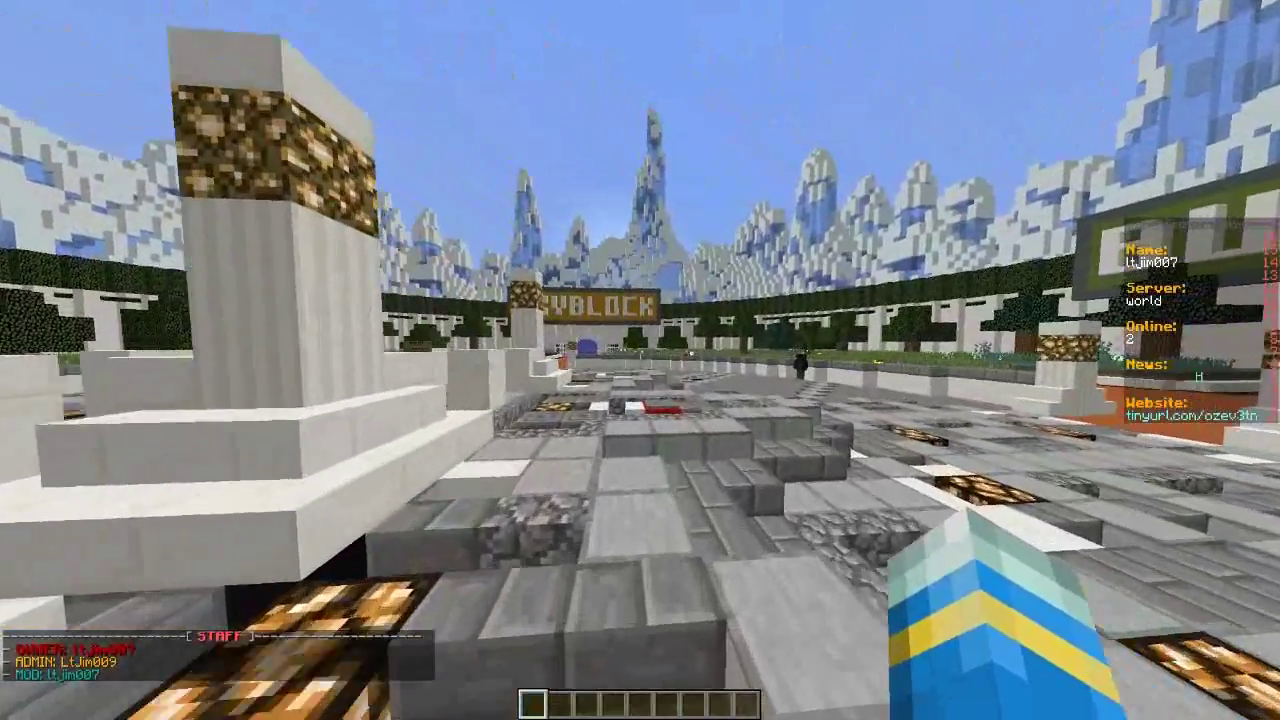
Step: Add the other online player to the staff list as VIP with the /staff add command
{"action": "key", "text": "slash"}
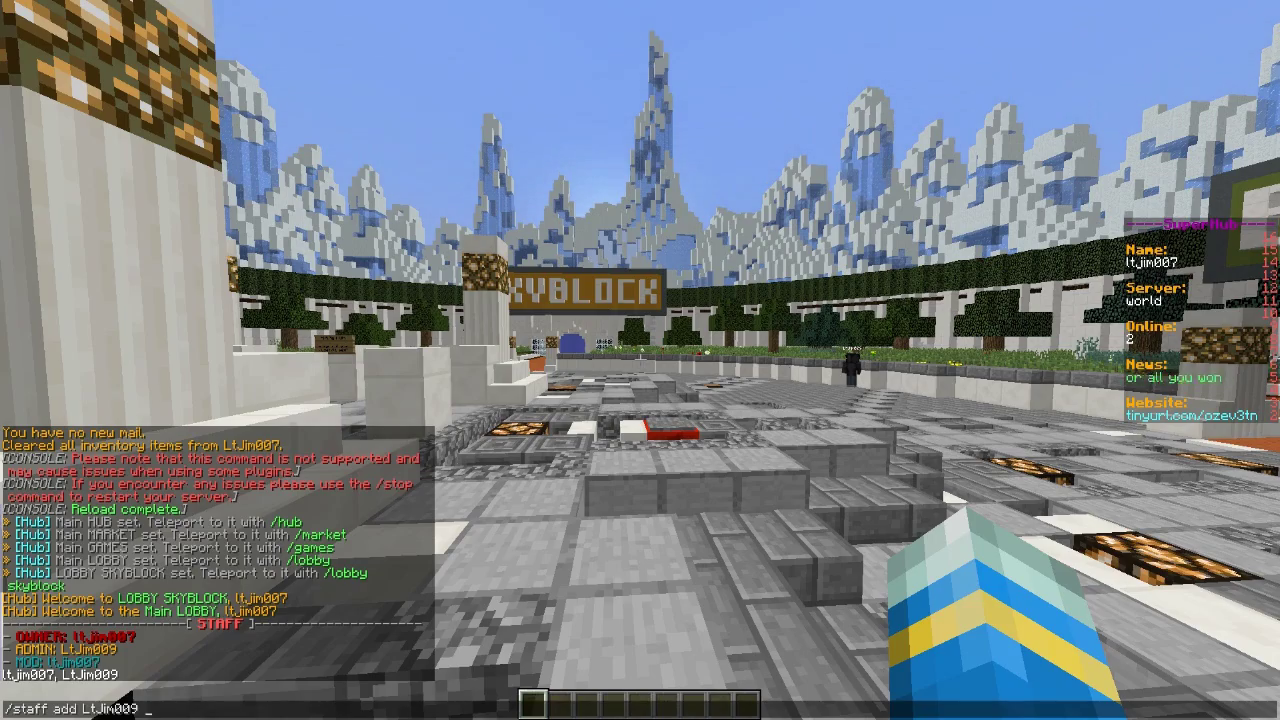
{"action": "type", "text": "P"}
{"action": "key", "text": "Return"}
Step: Display the SuperHub staff command help with its usage and available roles
{"action": "key", "text": "t"}
{"action": "key", "text": "Up"}
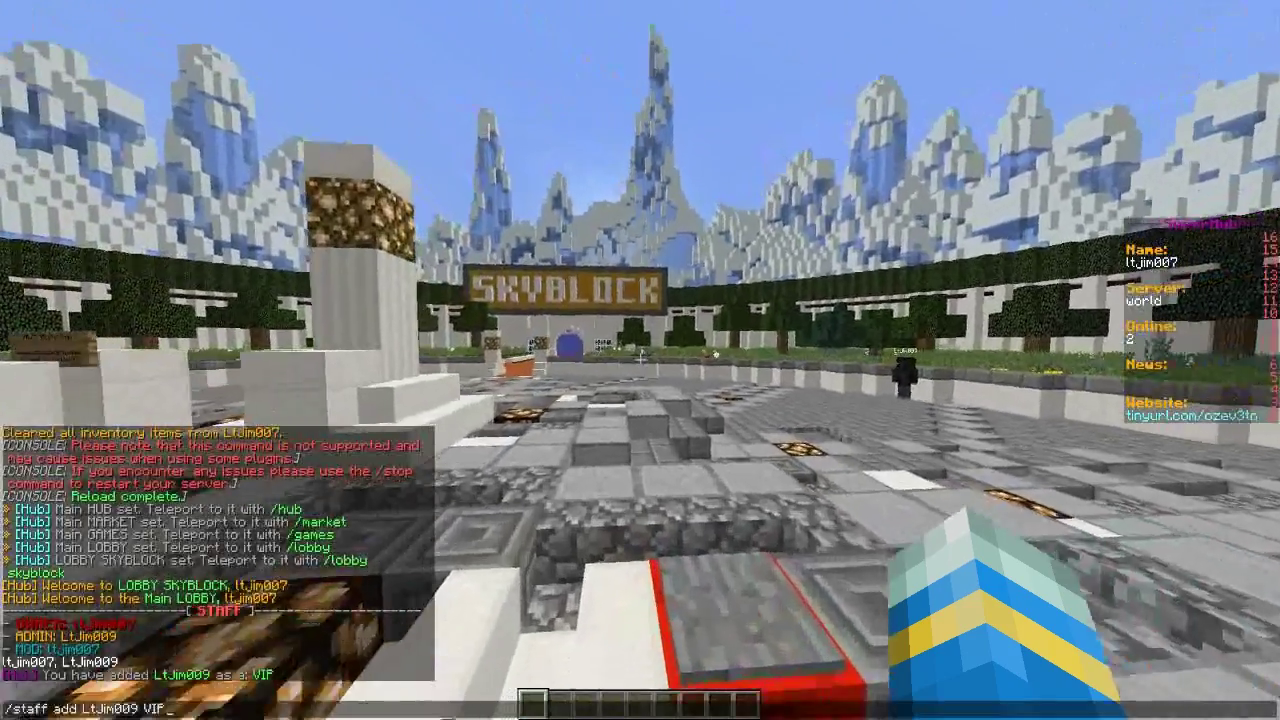
{"action": "key", "text": "Return"}
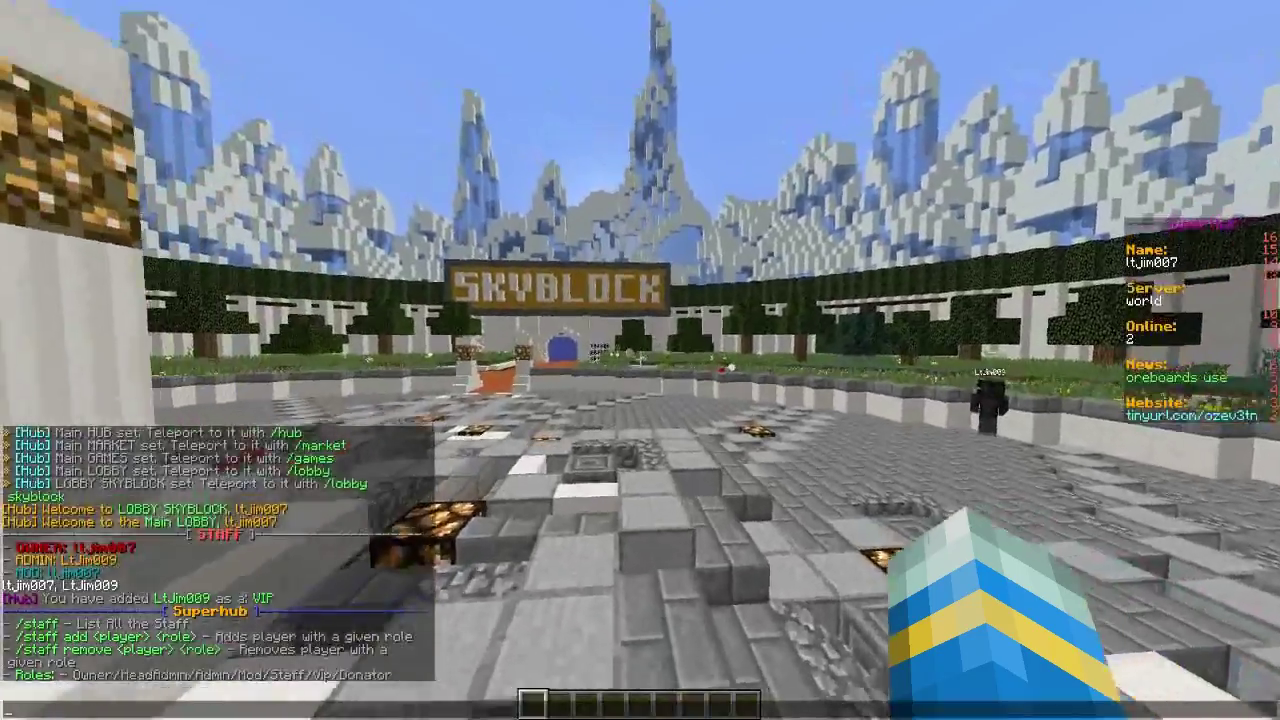
{"action": "key", "text": "Escape"}
{"action": "key", "text": "s"}
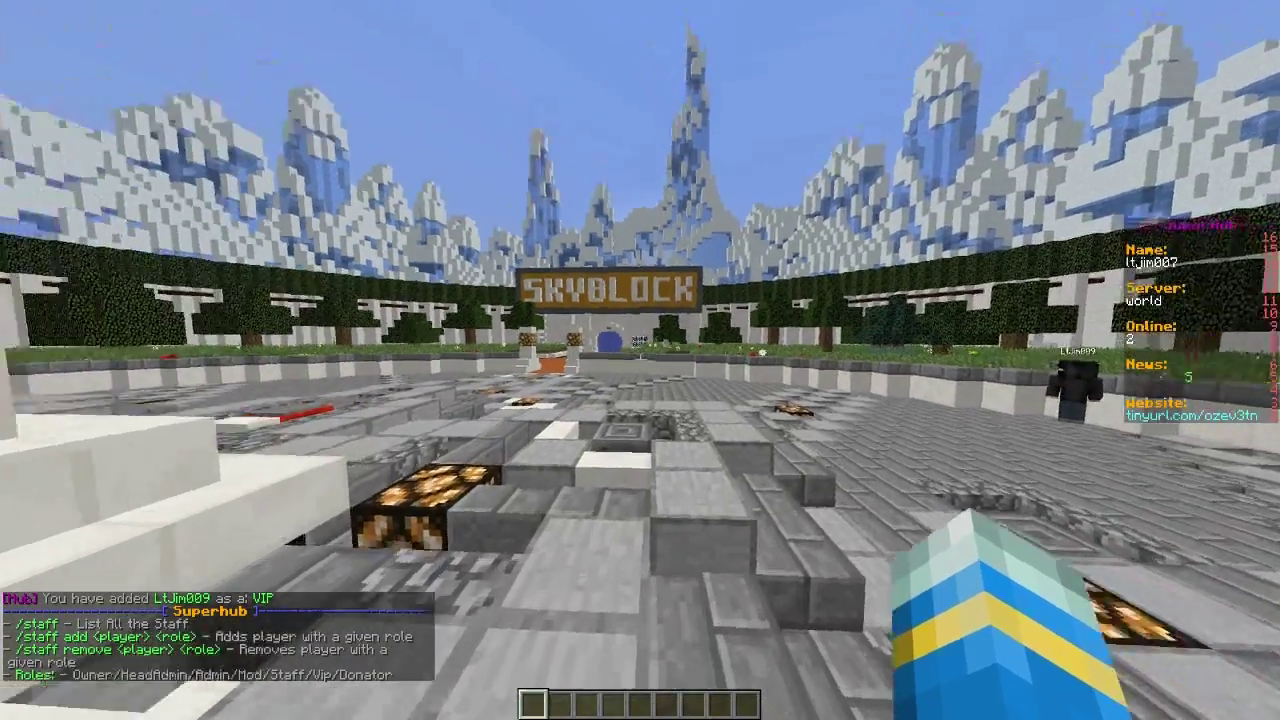
Step: Check the updated staff list with the command /sh staff
{"action": "key", "text": "w"}
{"action": "key", "text": "slash"}
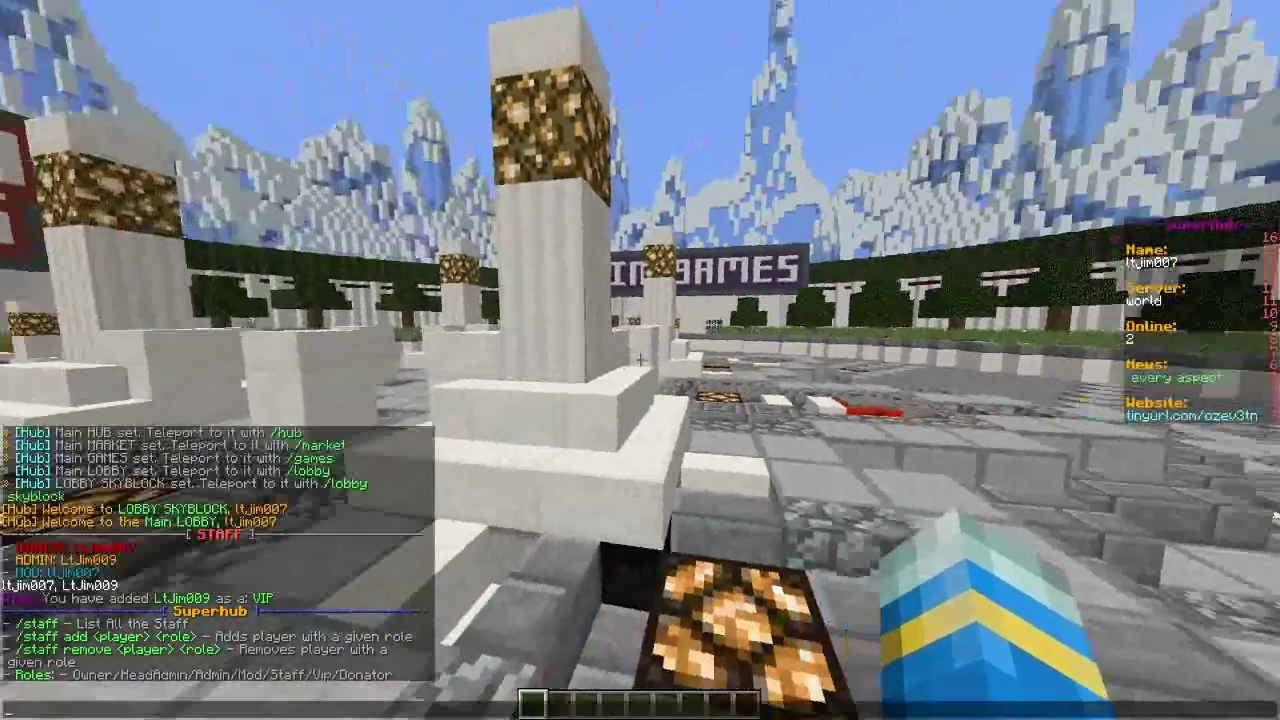
{"action": "type", "text": "sh"}
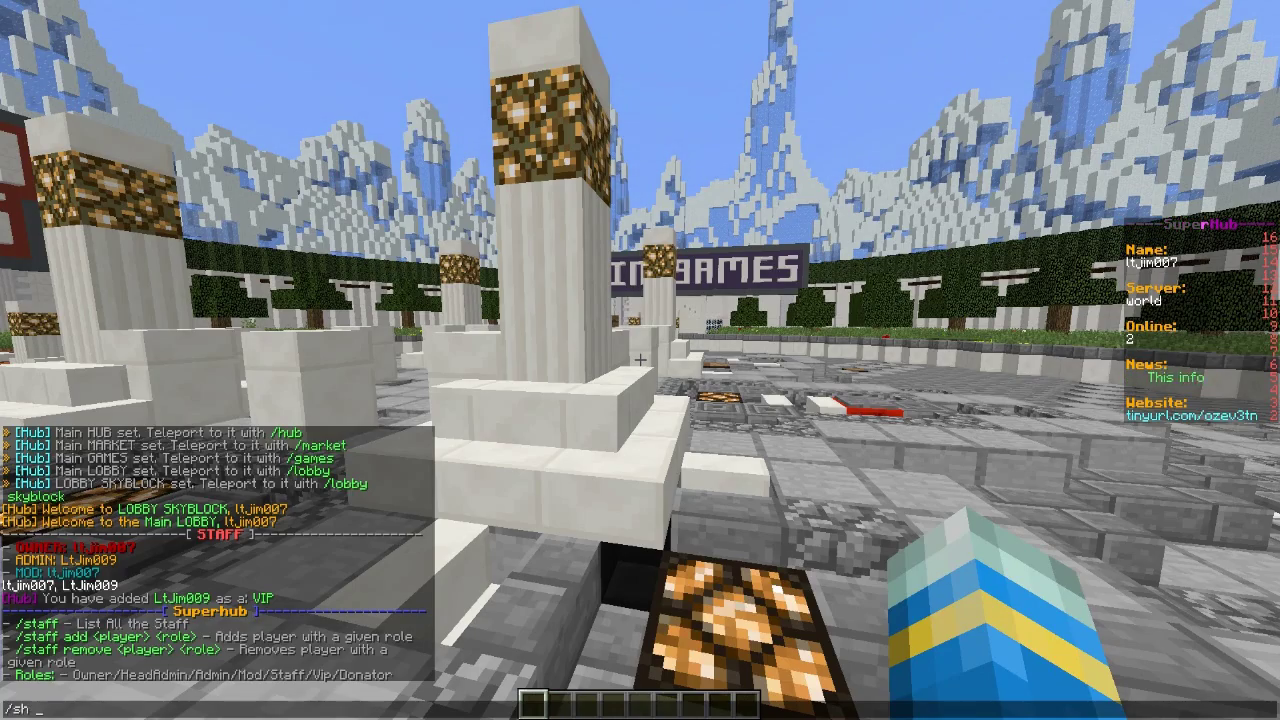
{"action": "type", "text": " staff"}
{"action": "key", "text": "Return"}
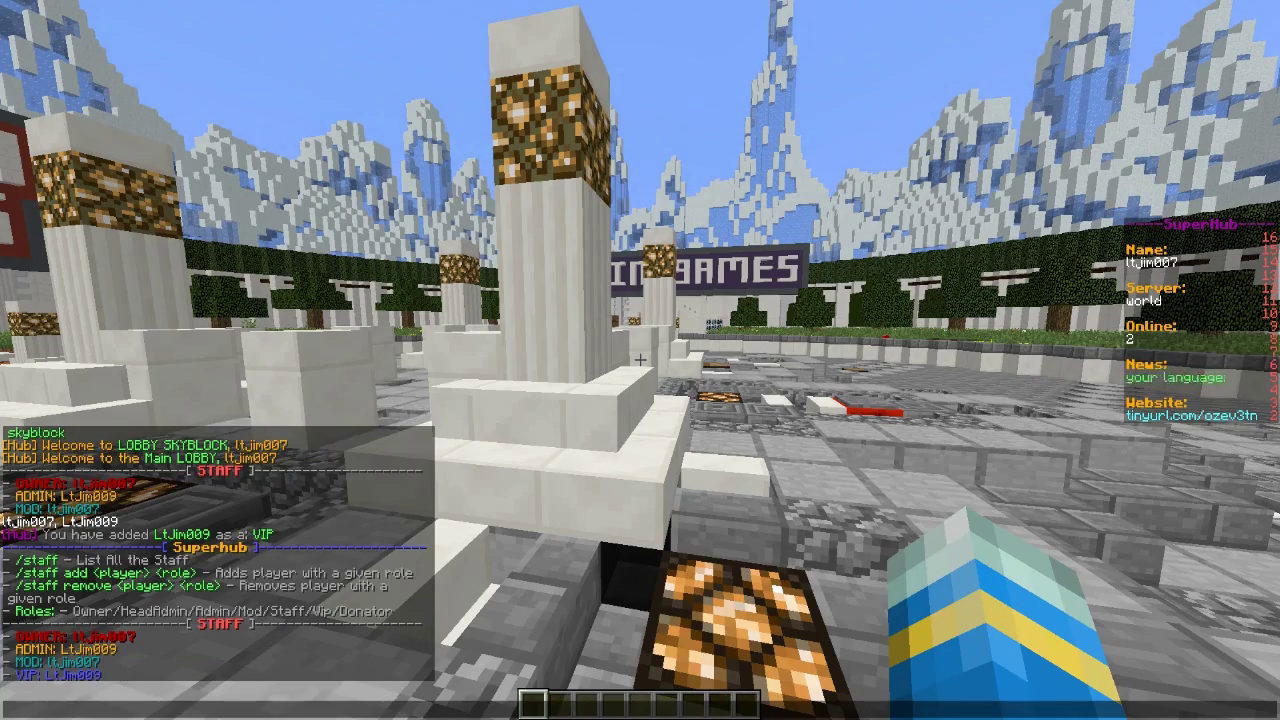
Step: Fly across the plaza toward Building and list the available SuperHub toggle commands with a /superhub command
{"action": "key", "text": "Escape"}
{"action": "key", "text": "w"}
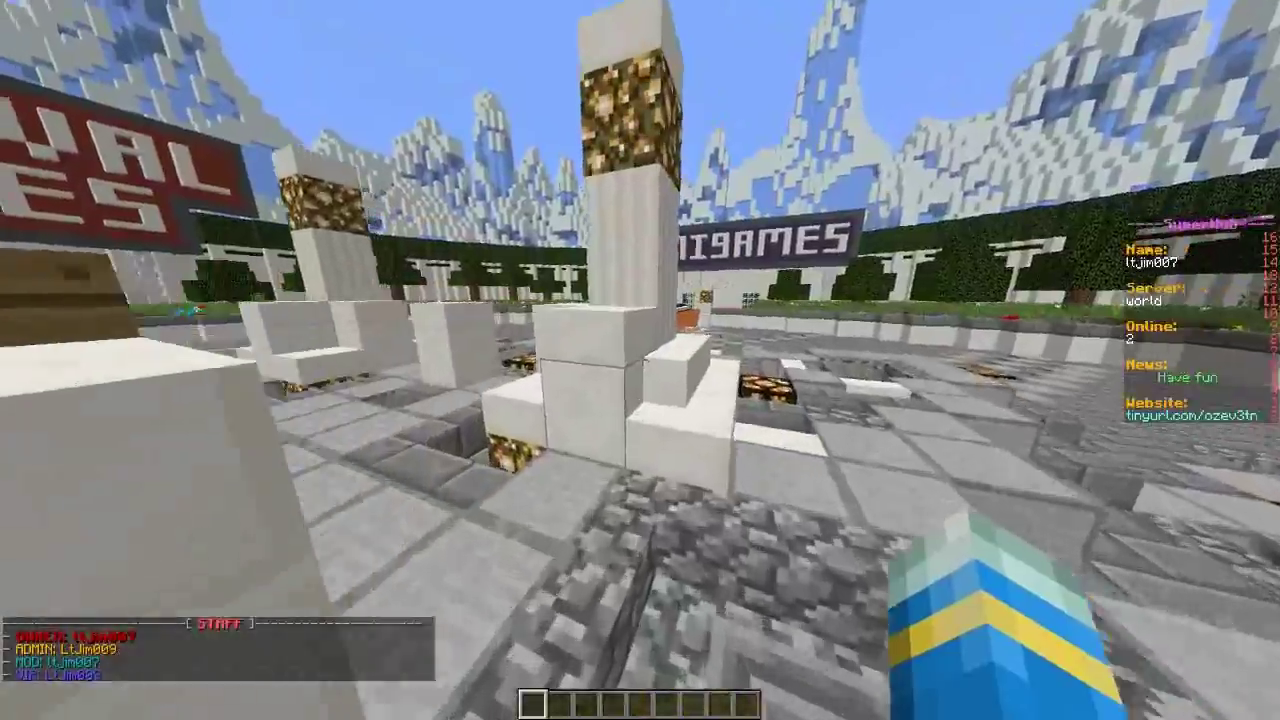
{"action": "key", "text": "space"}
{"action": "key", "text": "space"}
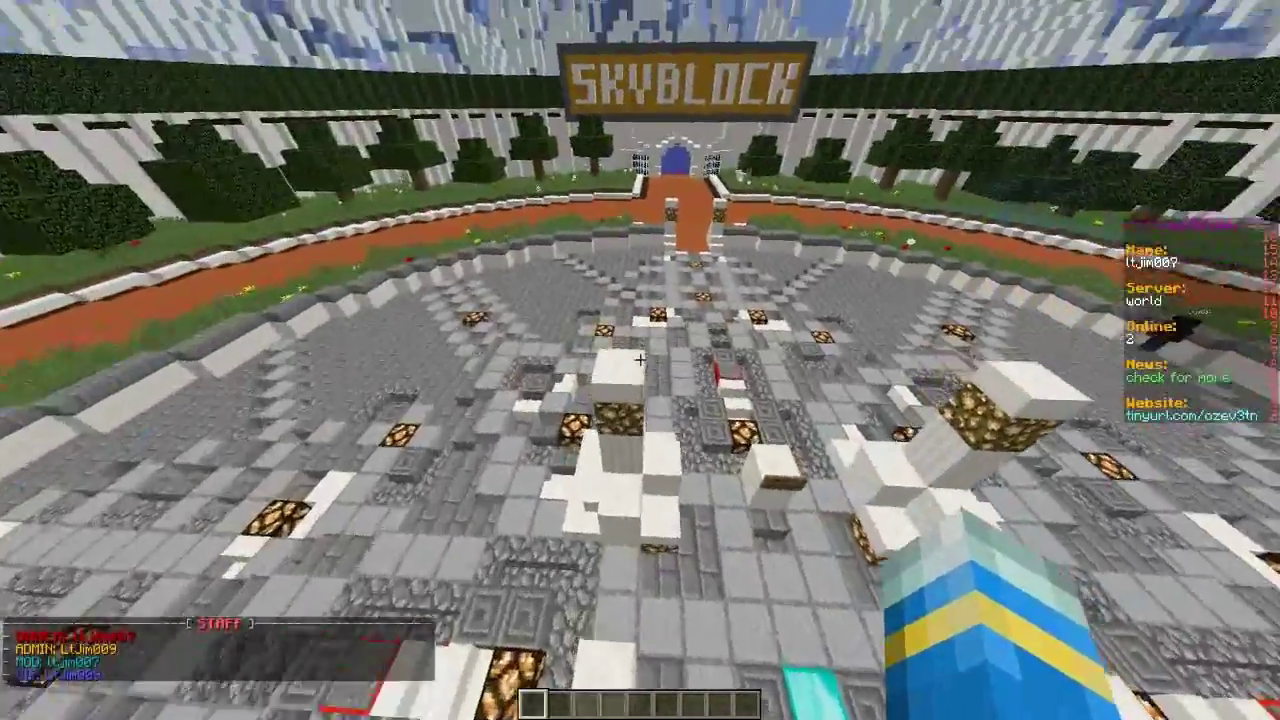
{"action": "key", "text": "shift"}
{"action": "key", "text": "t"}
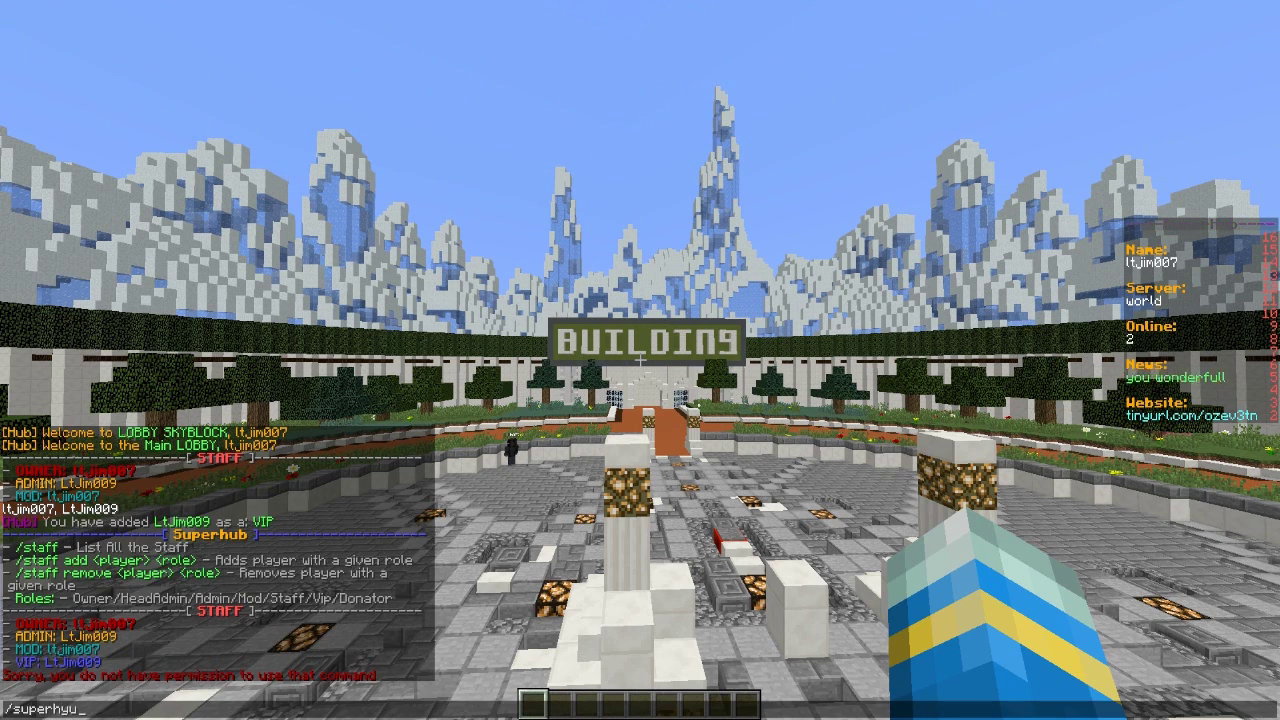
{"action": "type", "text": "/superhub togg"}
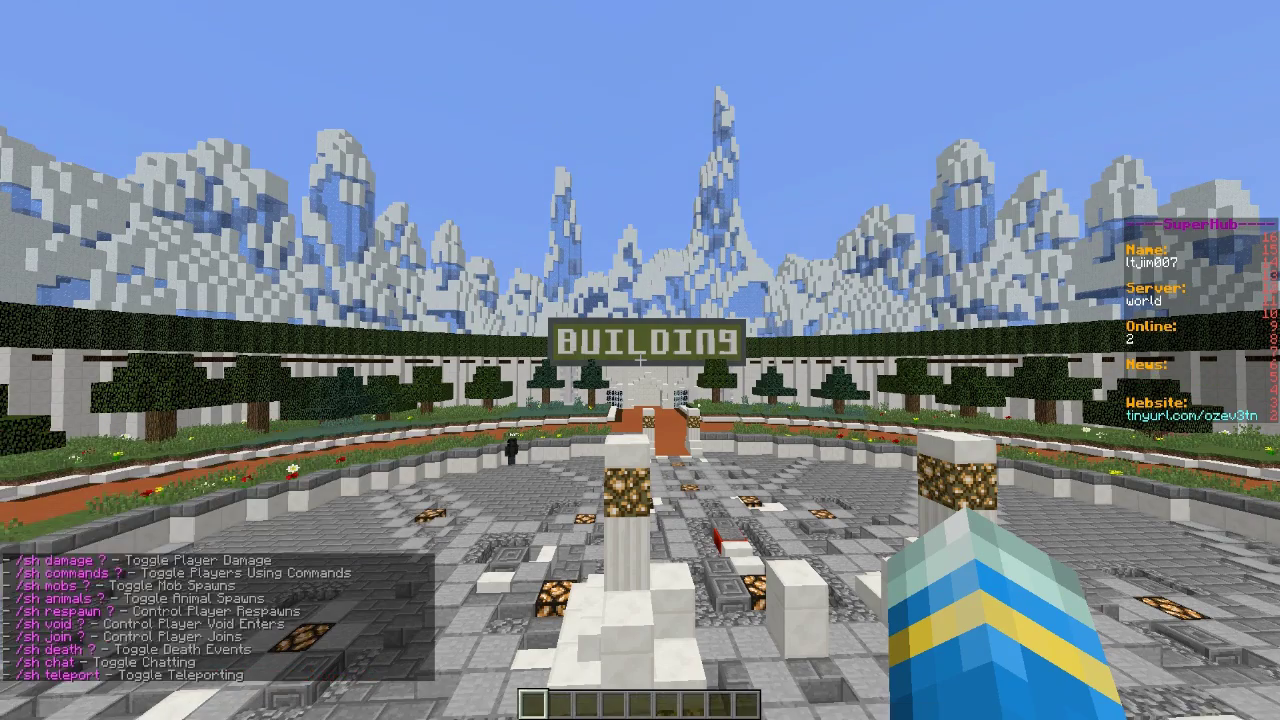
{"action": "type", "text": "s"}
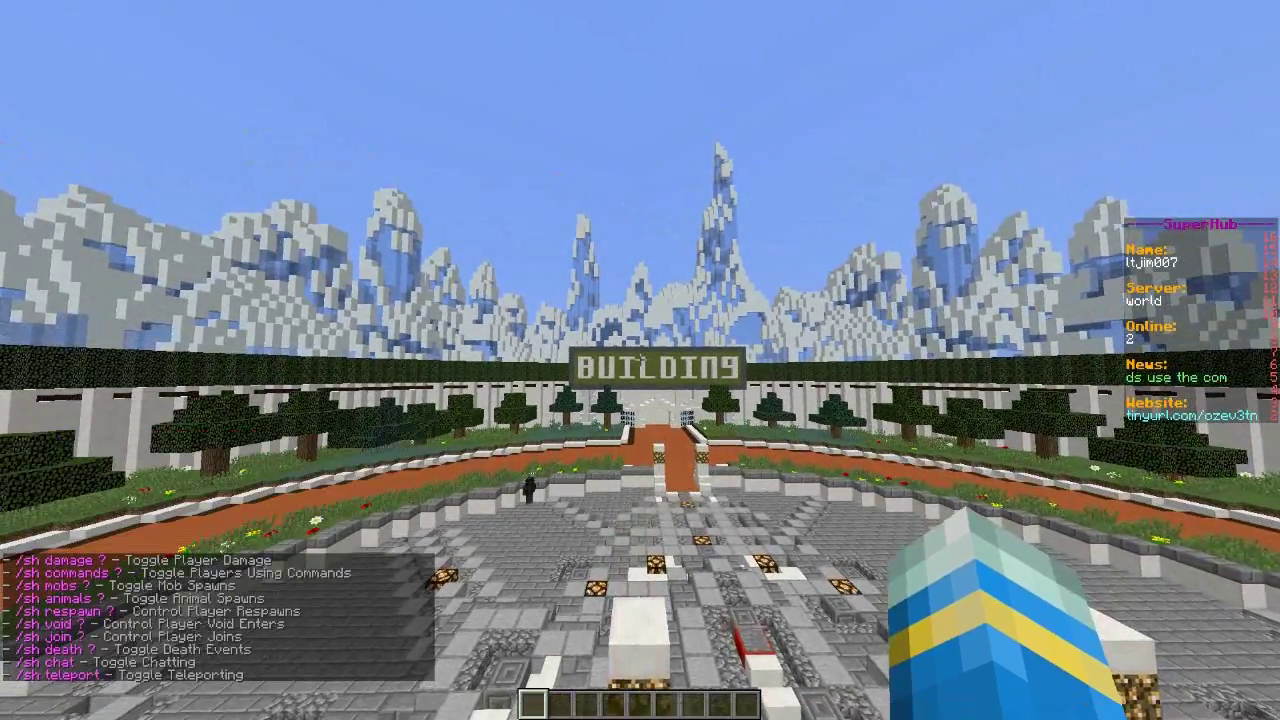
Step: Toggle mob spawns in the current world off, on and off again with the command /sh mobs
{"action": "type", "text": "w"}
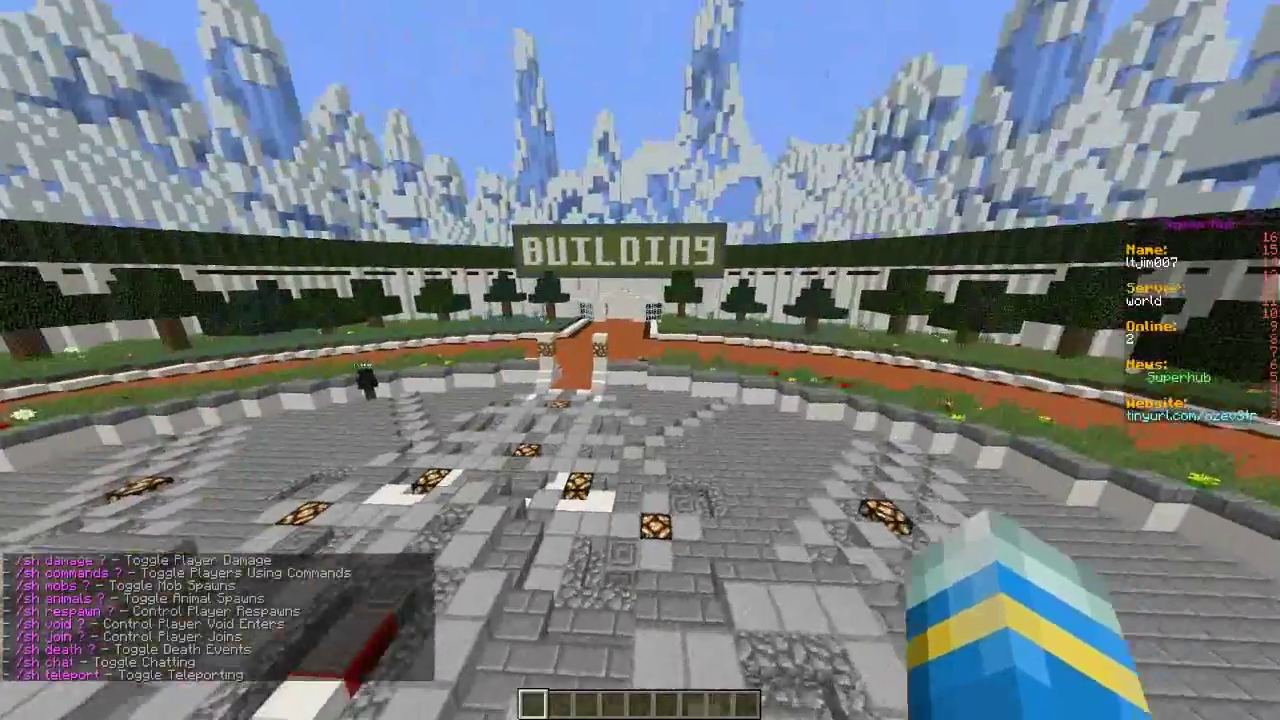
{"action": "type", "text": "/sh"}
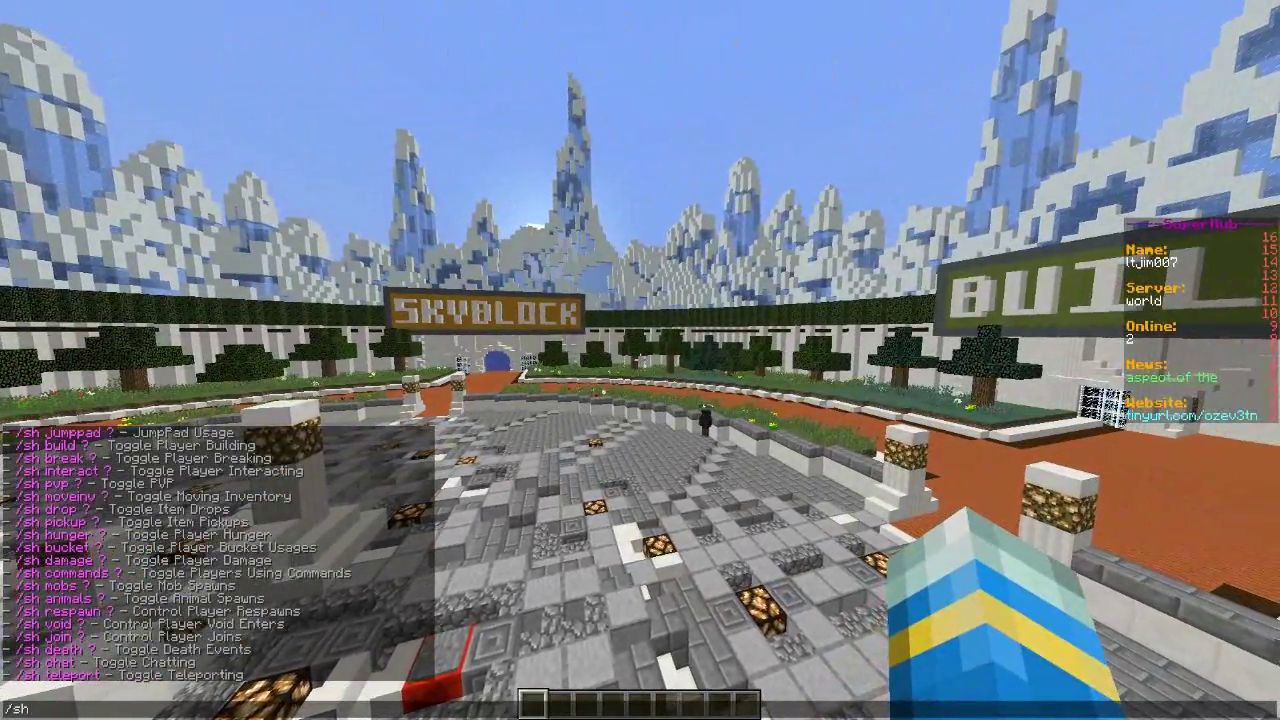
{"action": "type", "text": " mobs"}
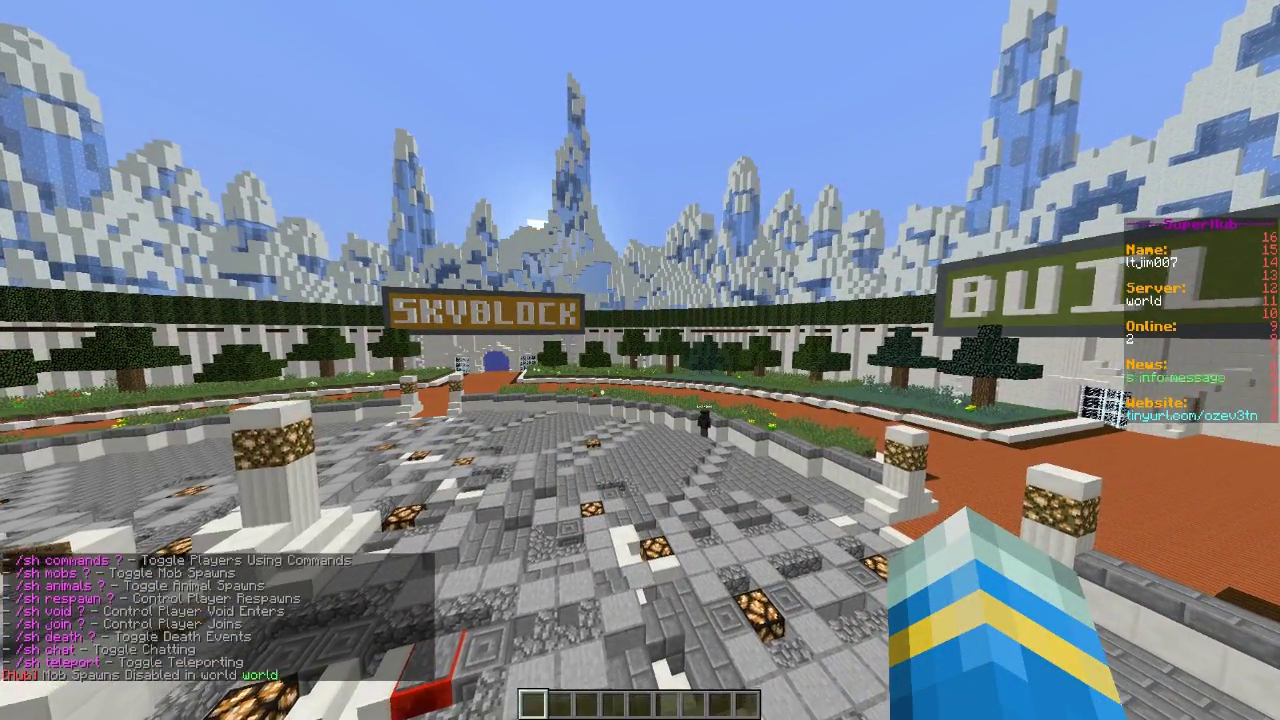
{"action": "key", "text": "Return"}
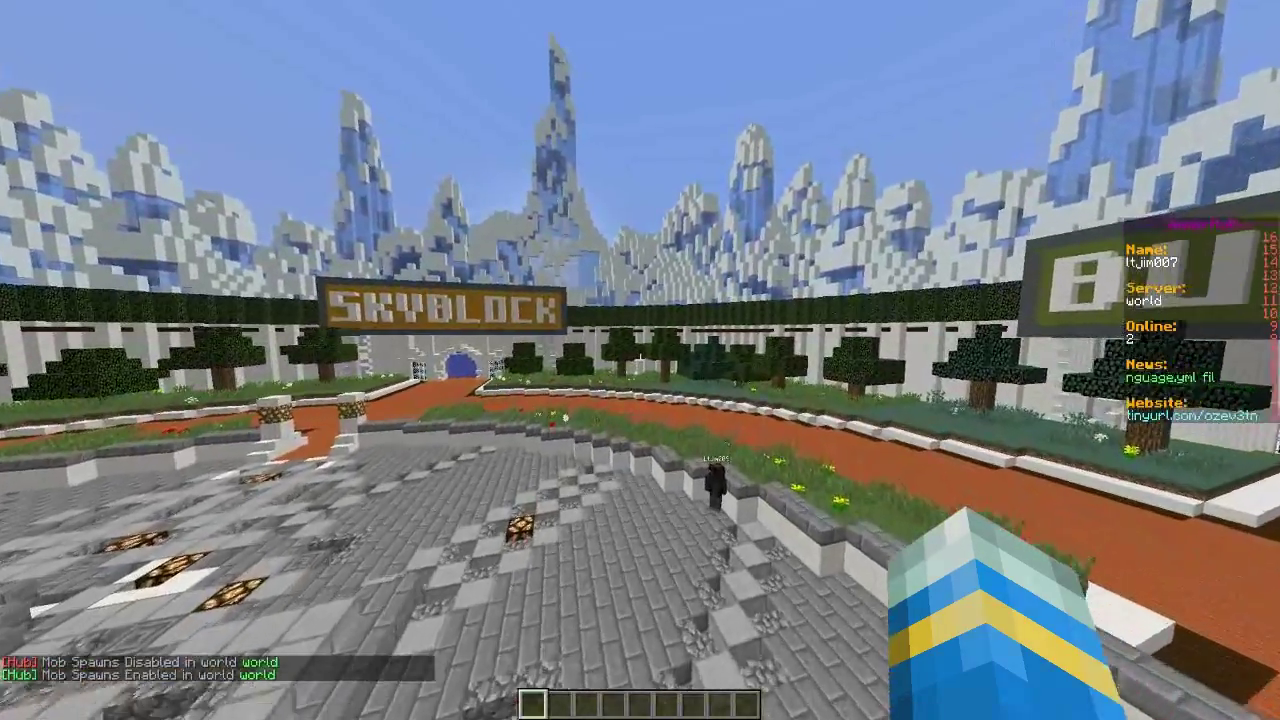
{"action": "key", "text": "t"}
{"action": "key", "text": "Up"}
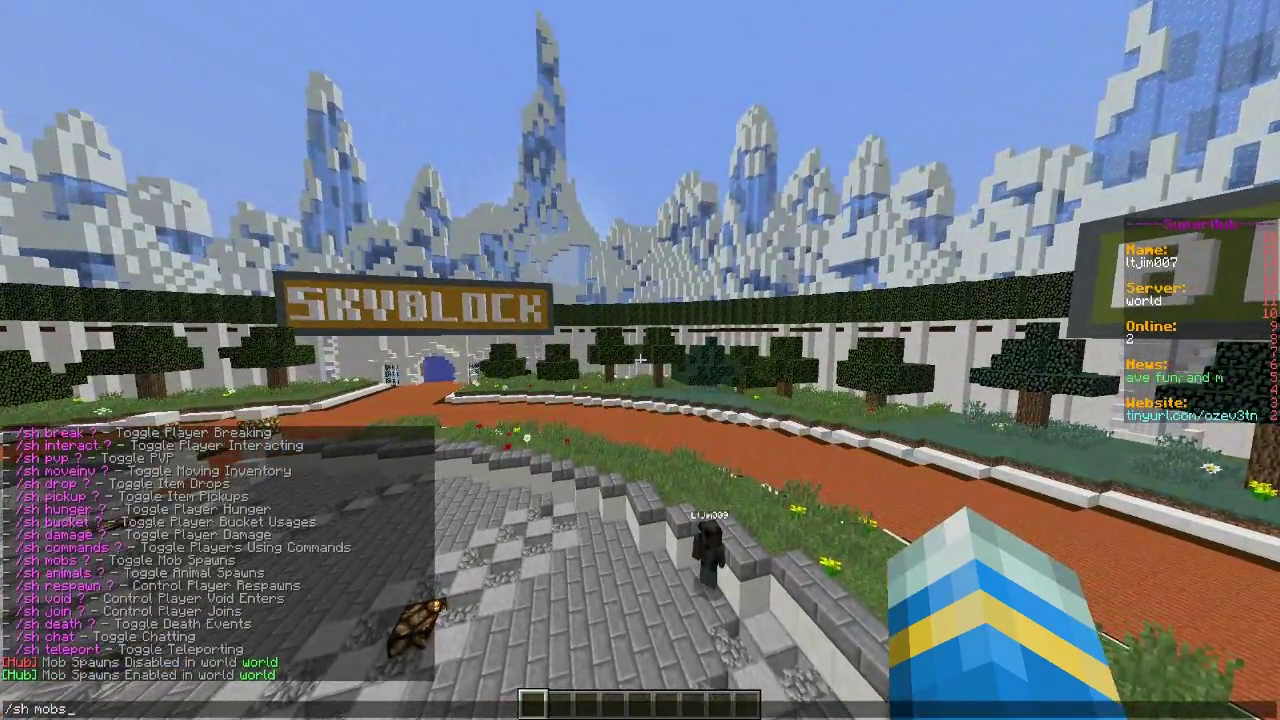
{"action": "key", "text": "Return"}
{"action": "key", "text": "t"}
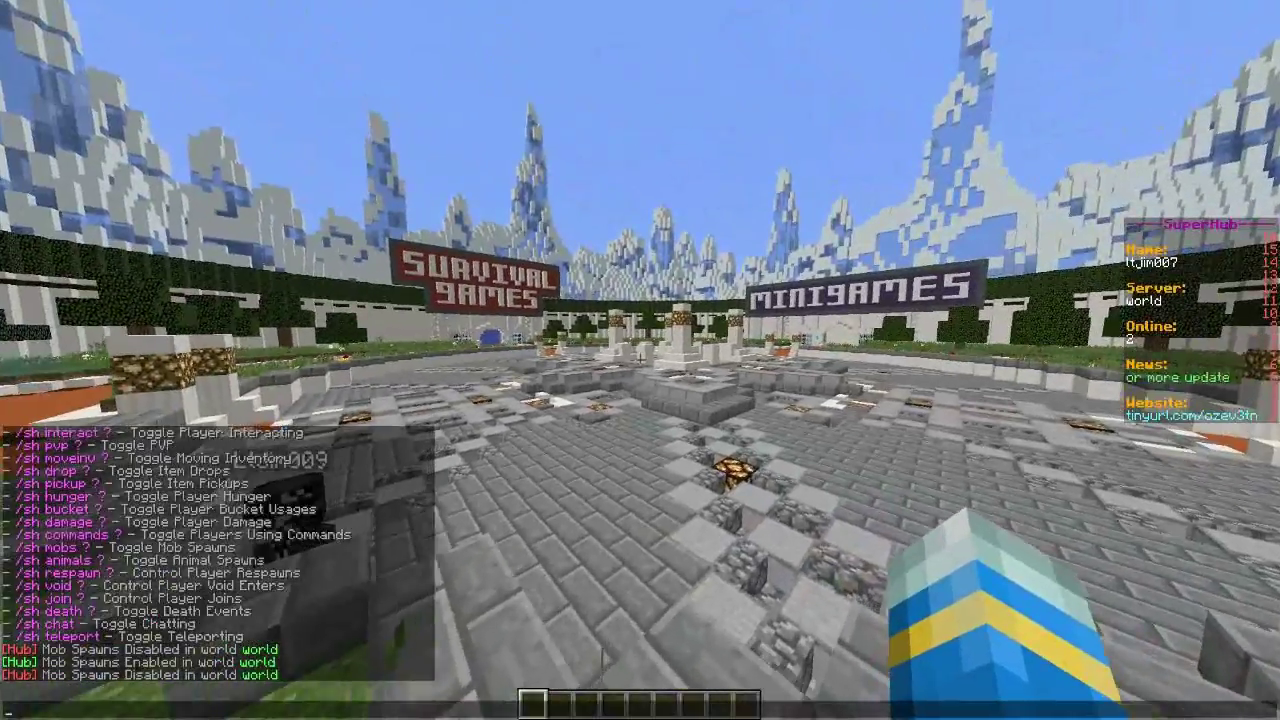
Step: Try to toggle mob spawns for a world named test with the command /sh mobs test
{"action": "key", "text": "Up"}
{"action": "type", "text": "test"}
{"action": "key", "text": "Return"}
{"action": "key", "text": "t"}
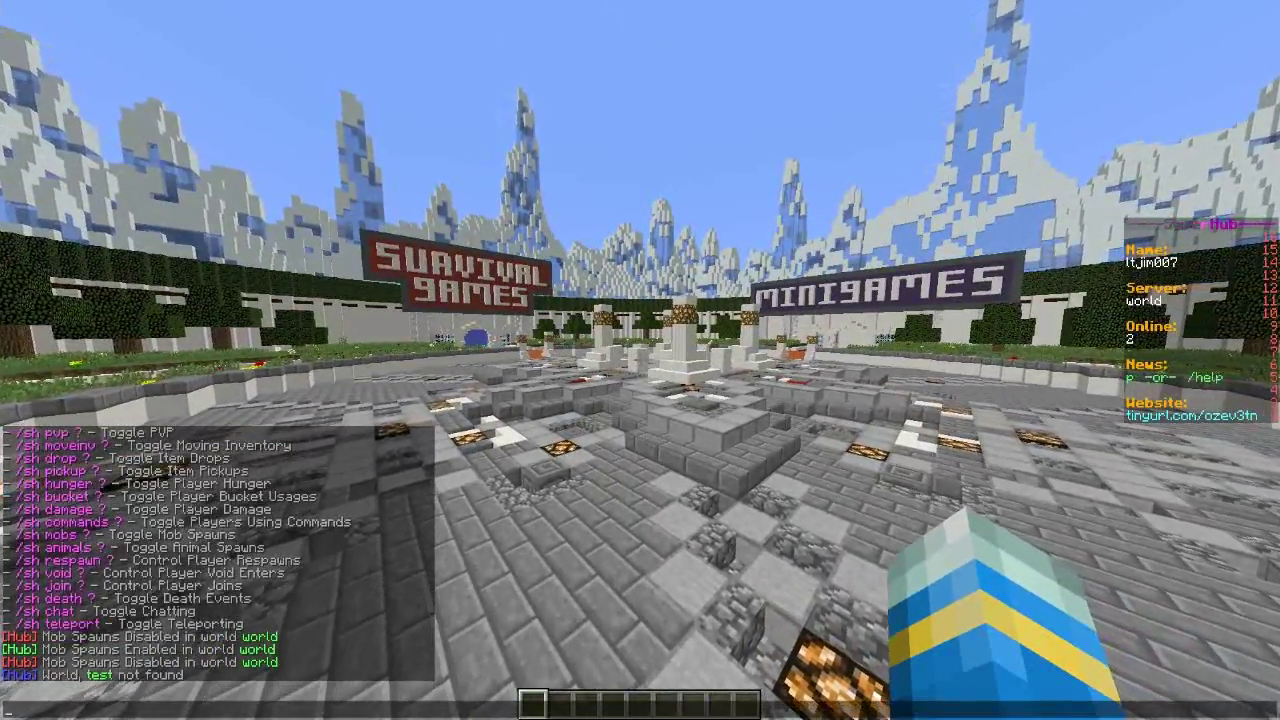
Step: Fly to the Survival Games side of the plaza and try another SuperHub command starting with /sh c
{"action": "key", "text": "w"}
{"action": "key", "text": "space"}
{"action": "key", "text": "t"}
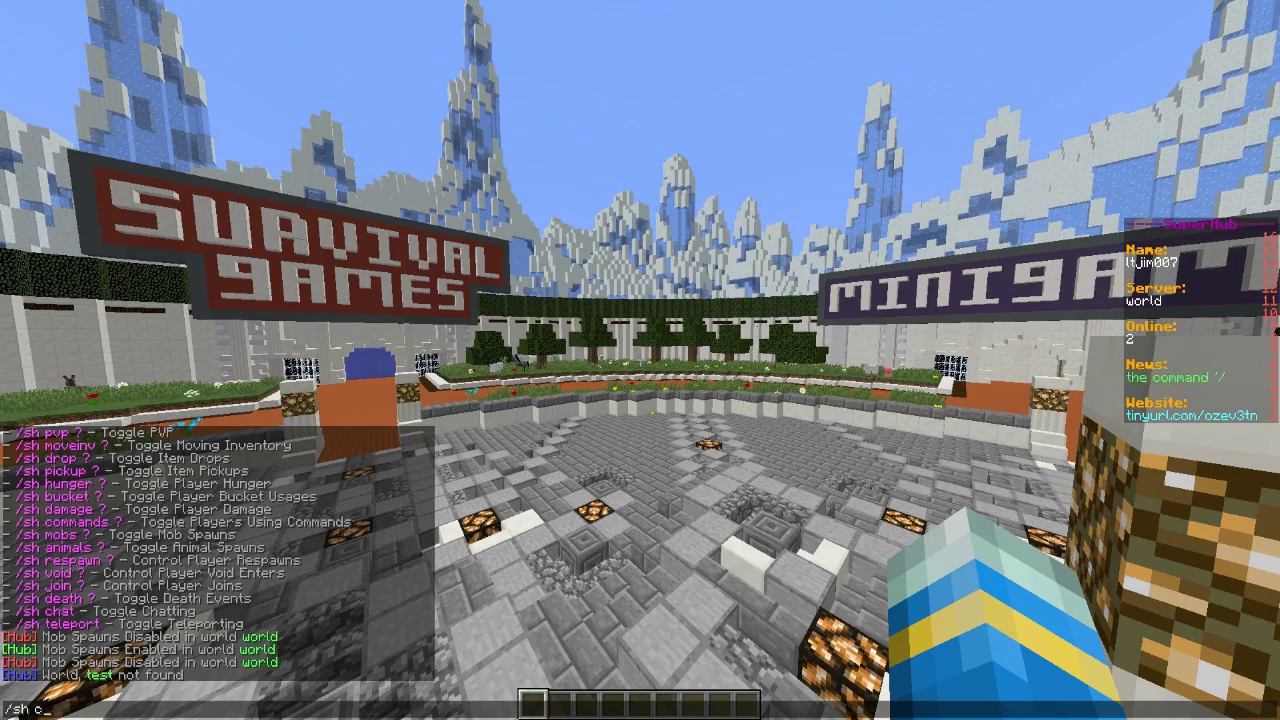
{"action": "key", "text": "t"}
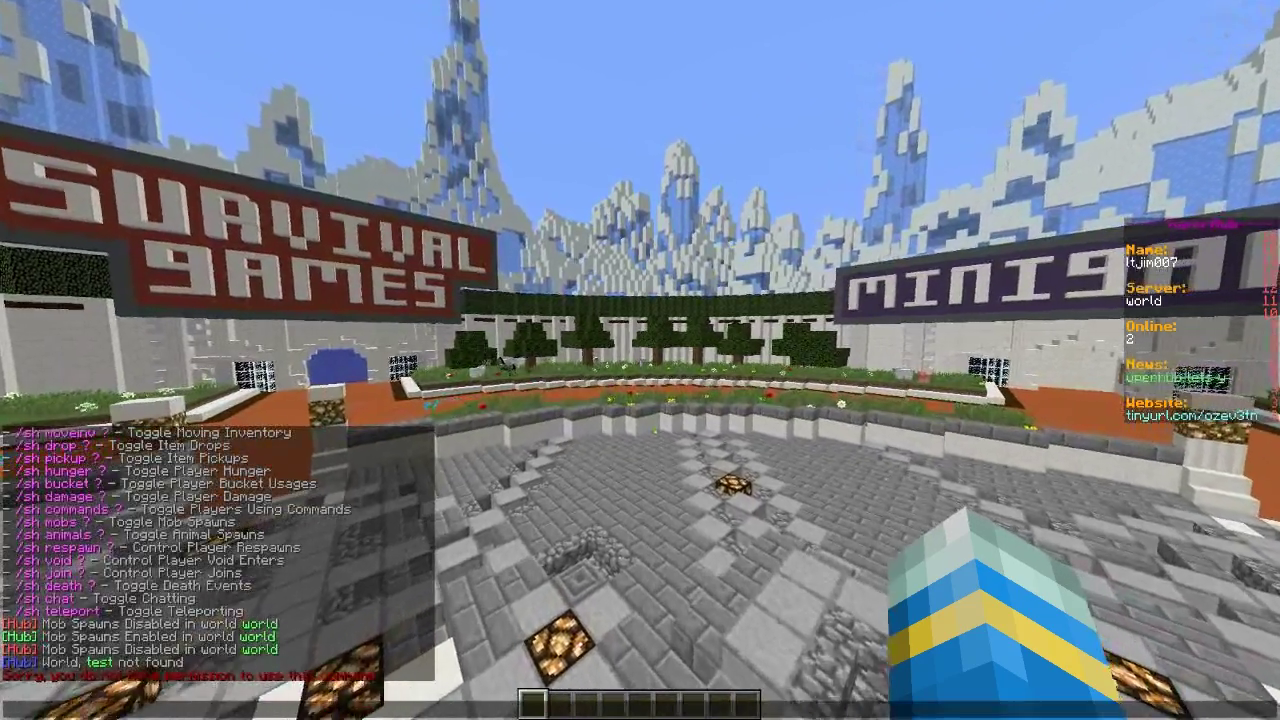
{"action": "key", "text": "Escape"}
{"action": "key", "text": "t"}
{"action": "key", "text": "Escape"}
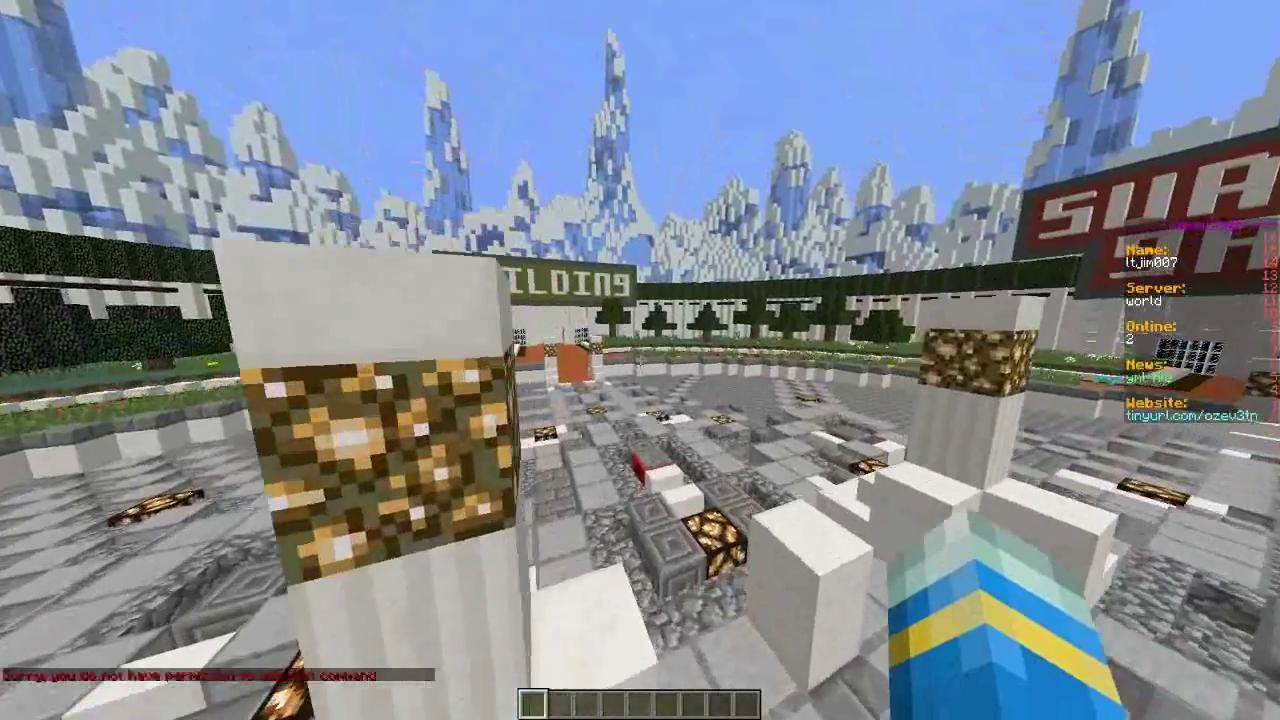
Step: Review the toggle commands in the chat history and disable item drops with the command /sh drop
{"action": "key", "text": "t"}
{"action": "scroll", "coordinate": [200, 550], "scroll_direction": "up", "scroll_amount": 1}
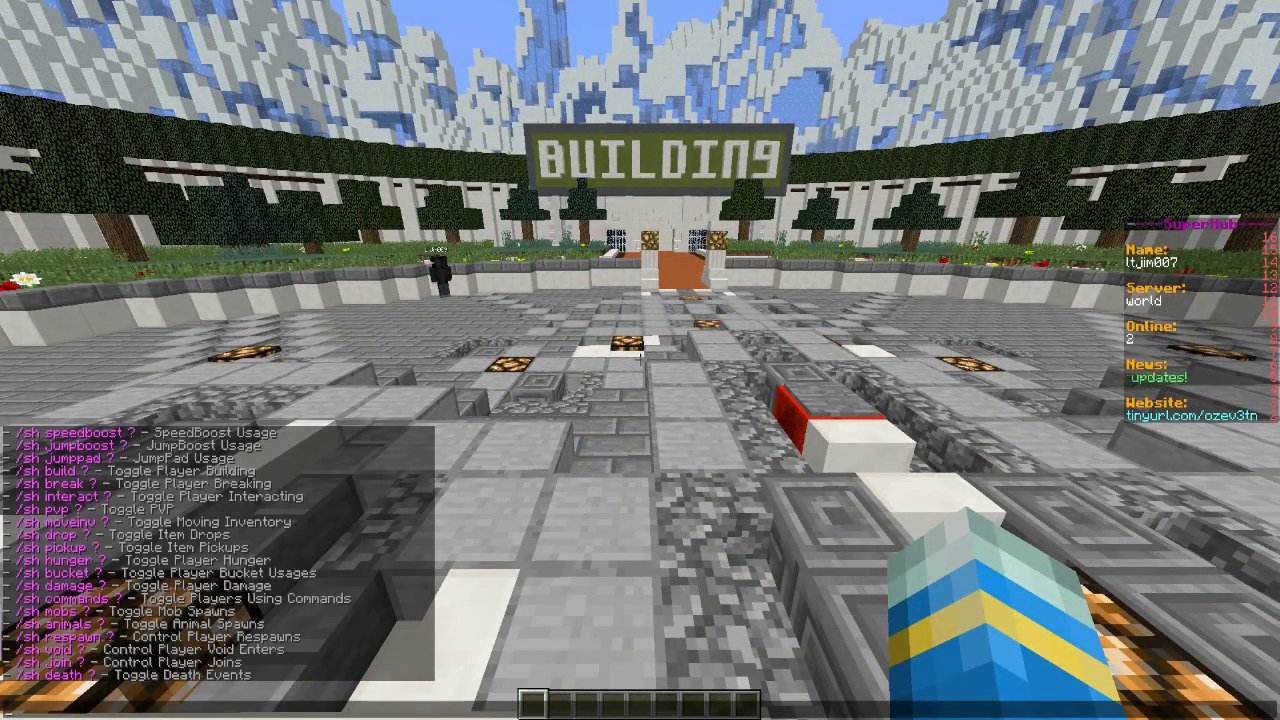
{"action": "type", "text": "/sh drop"}
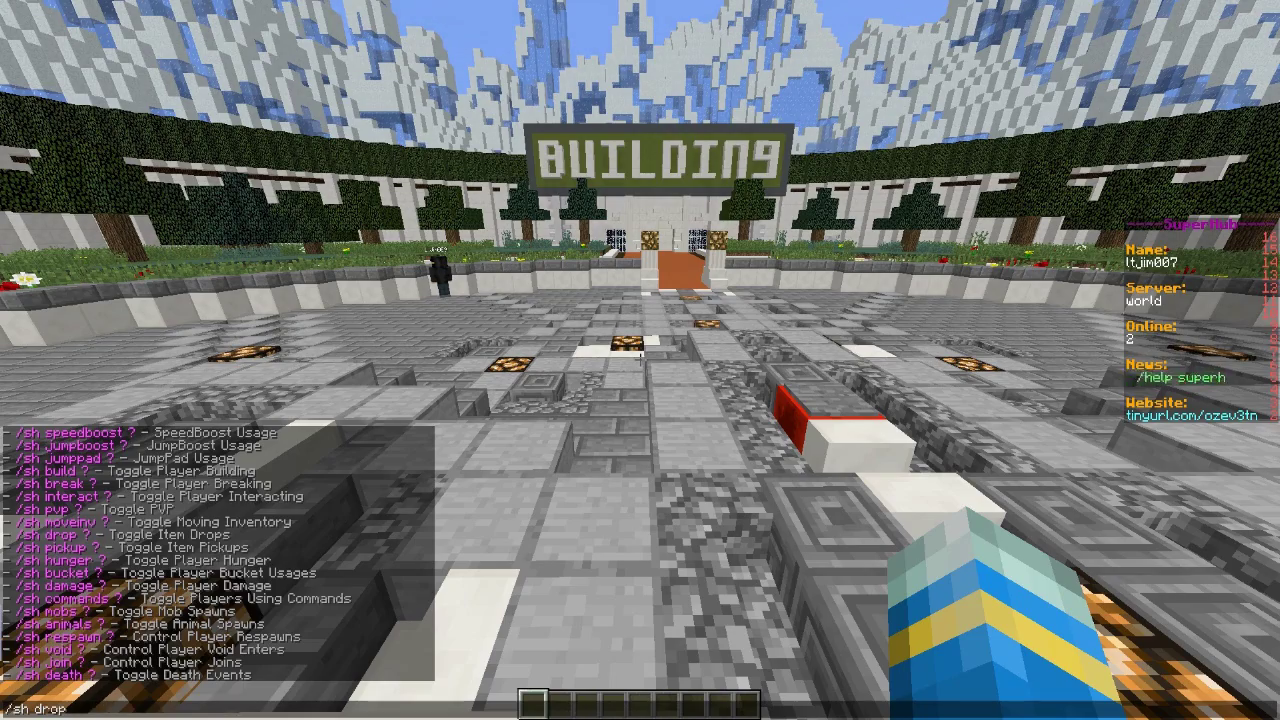
{"action": "type", "text": "w"}
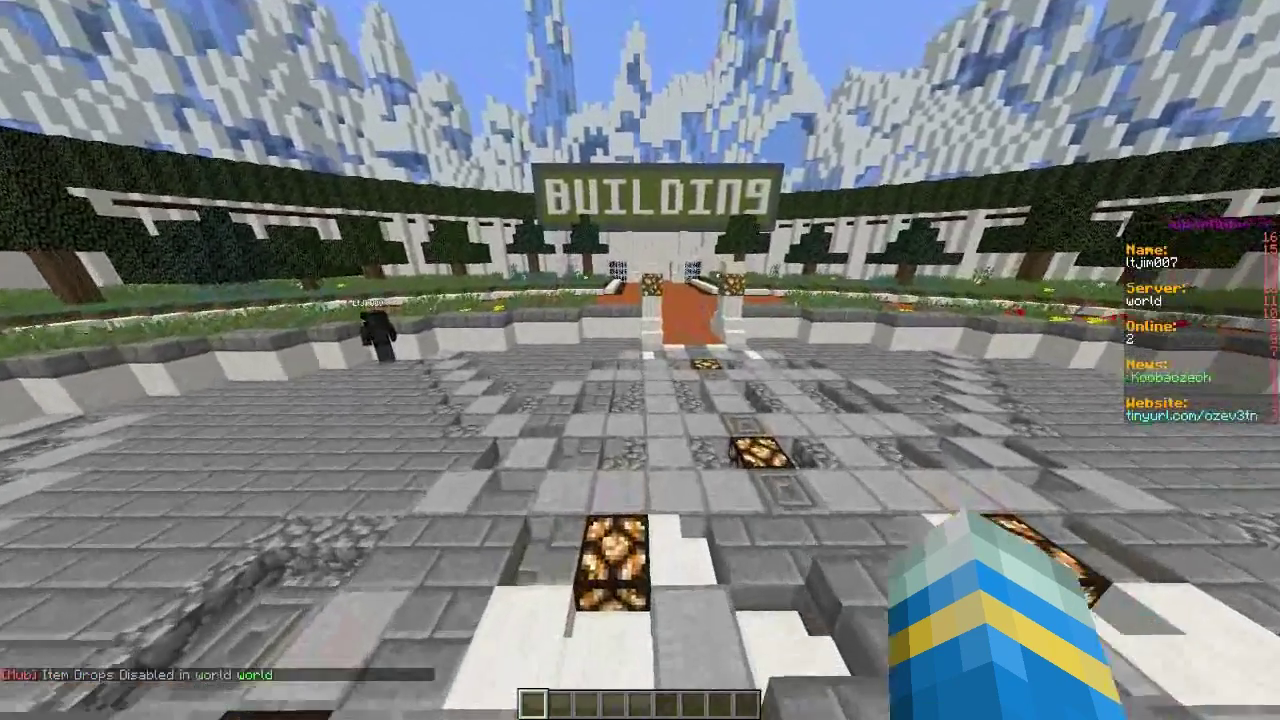
Step: Walk across the plaza to the other player standing beside the wall
{"action": "type", "text": "t"}
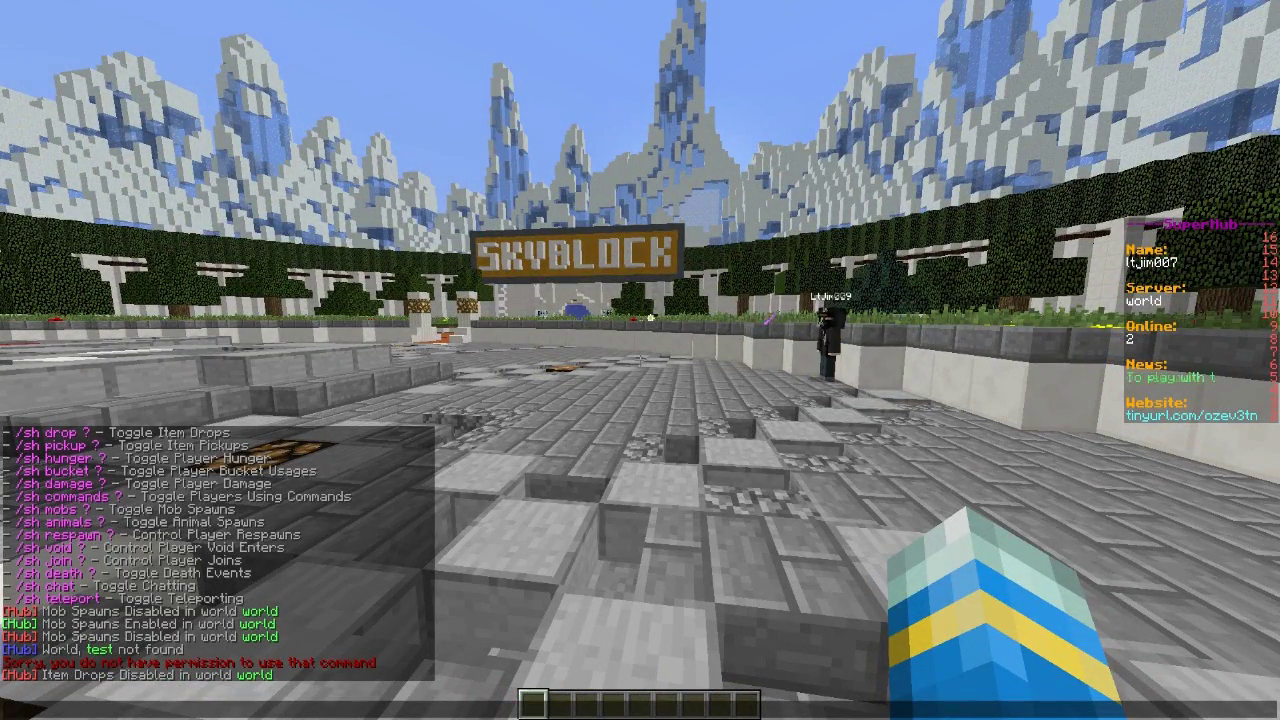
{"action": "key", "text": "Escape"}
{"action": "key", "text": "w"}
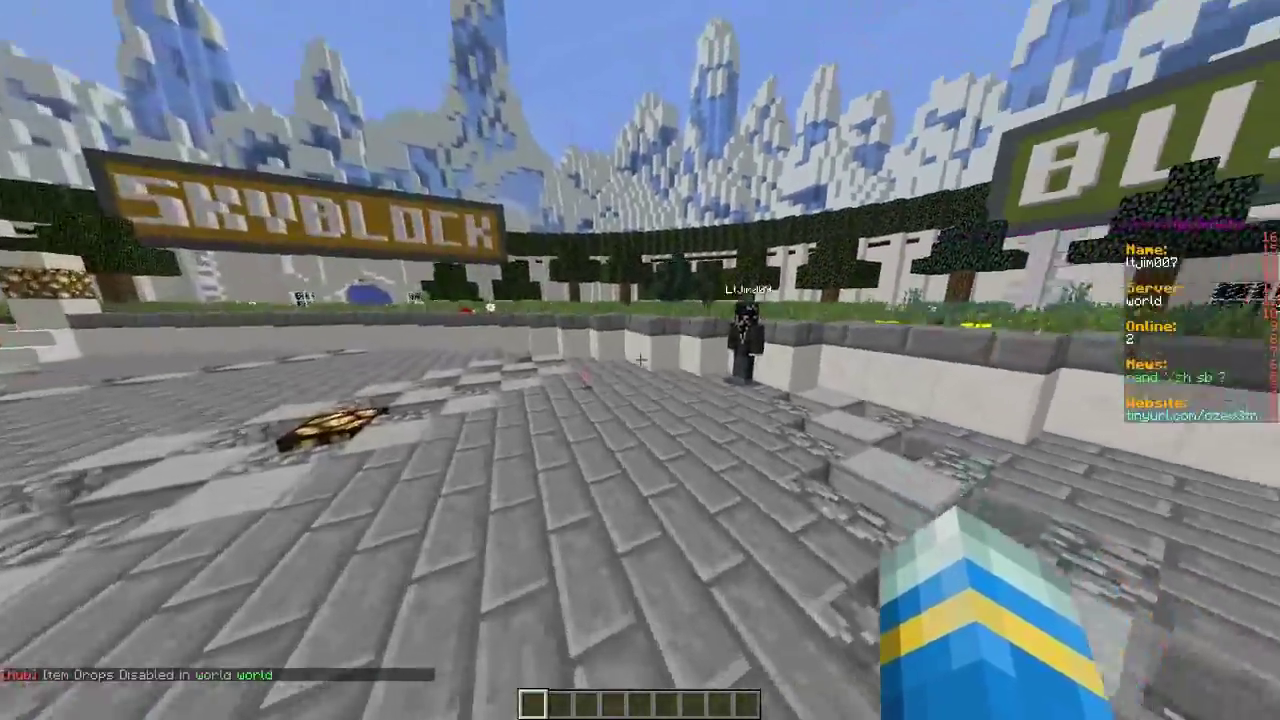
{"action": "key", "text": "w"}
{"action": "key", "text": "q"}
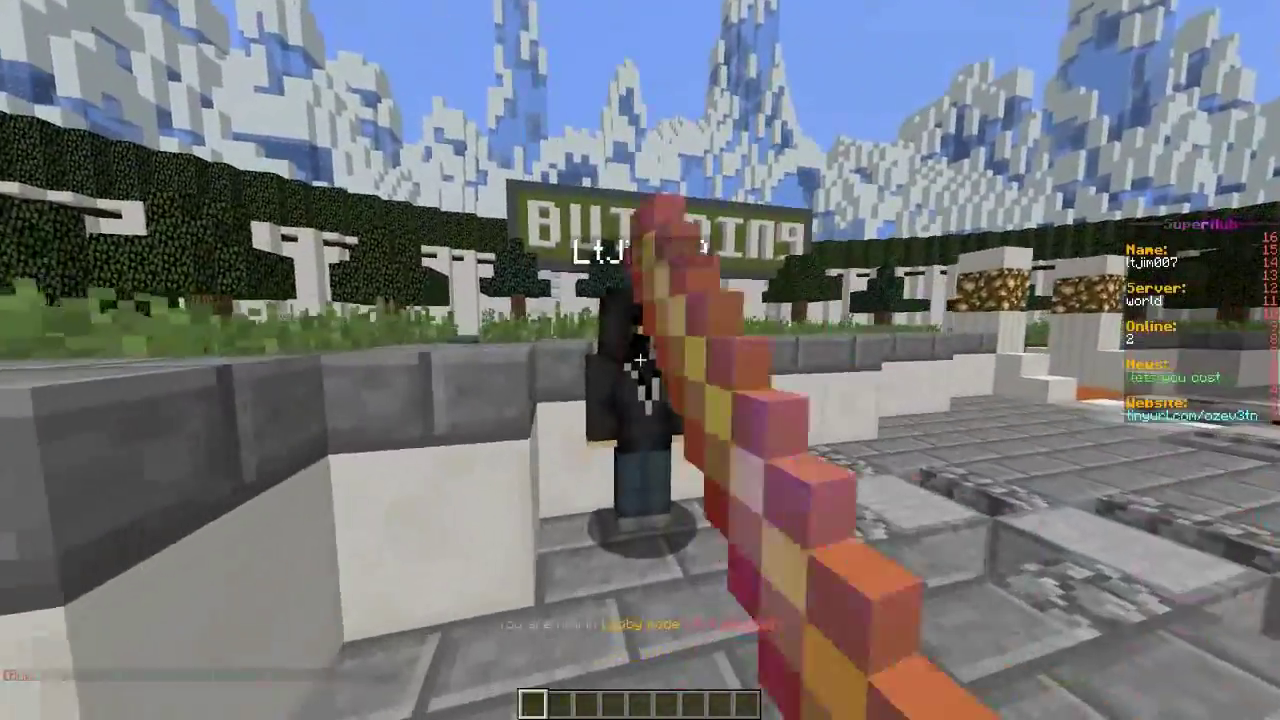
Step: Display the void redirection options with the command /sh void
{"action": "key", "text": "t"}
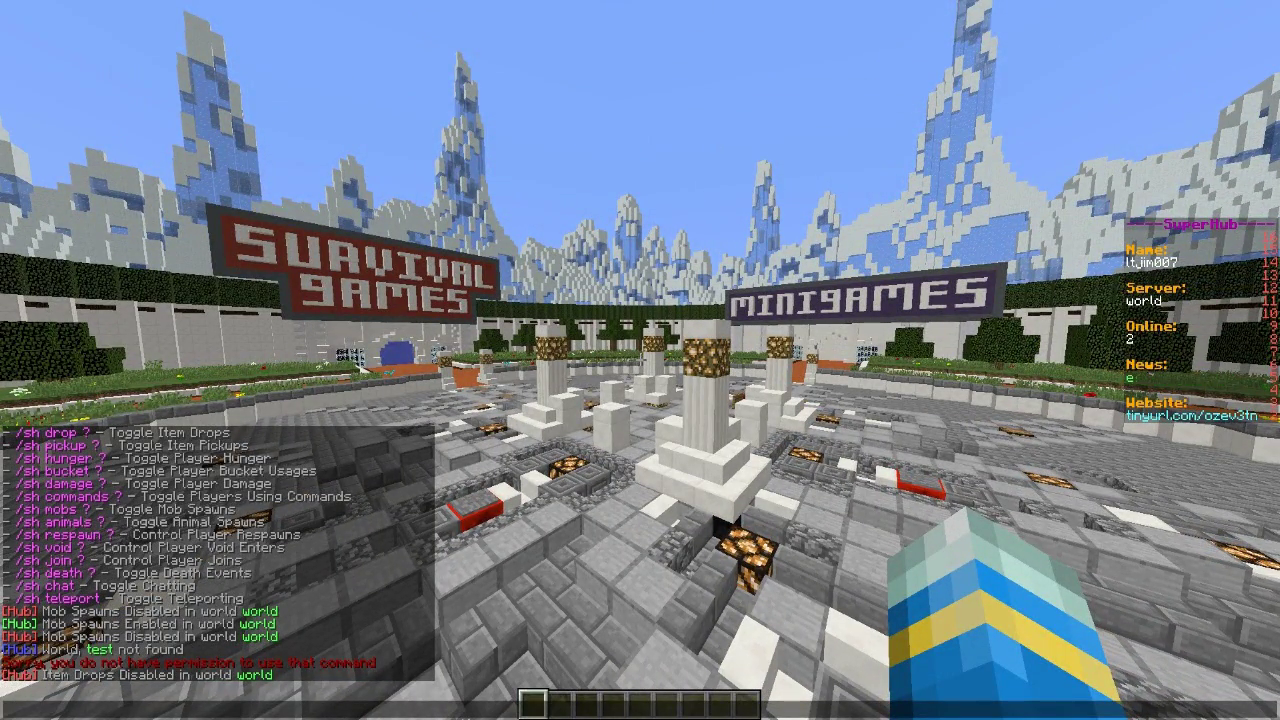
{"action": "type", "text": "/sh"}
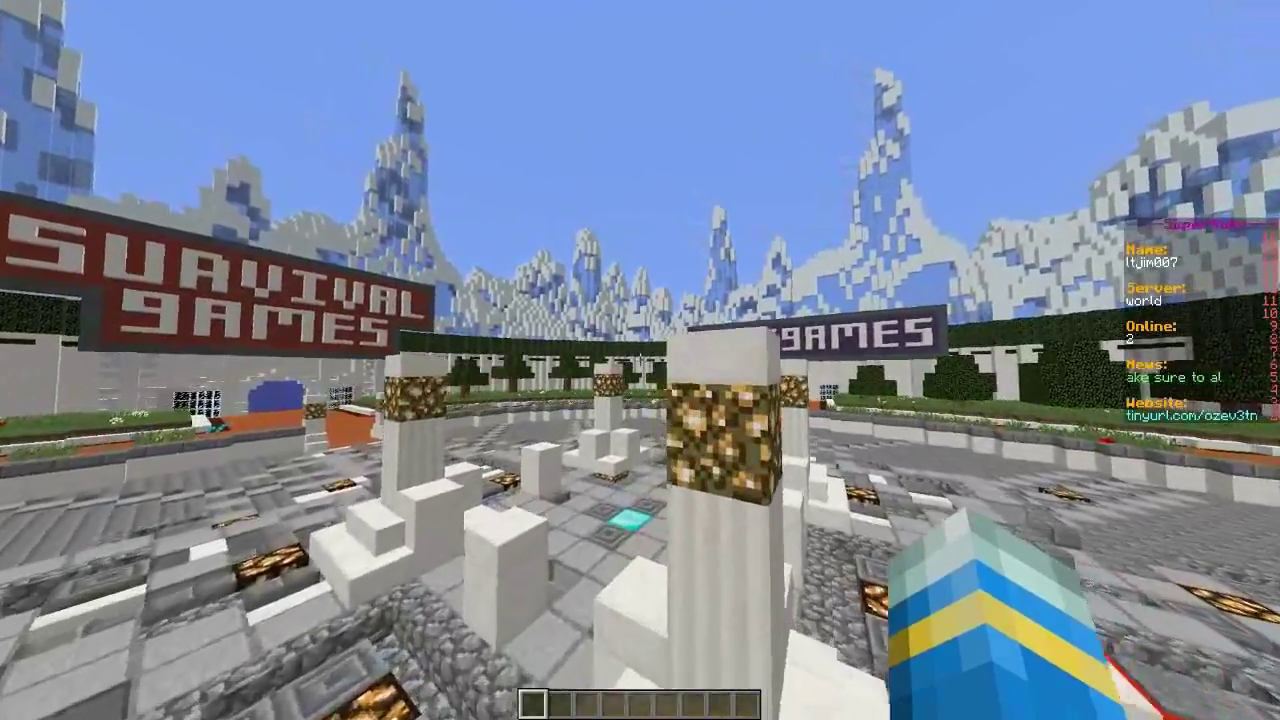
{"action": "type", "text": " void"}
{"action": "key", "text": "Return"}
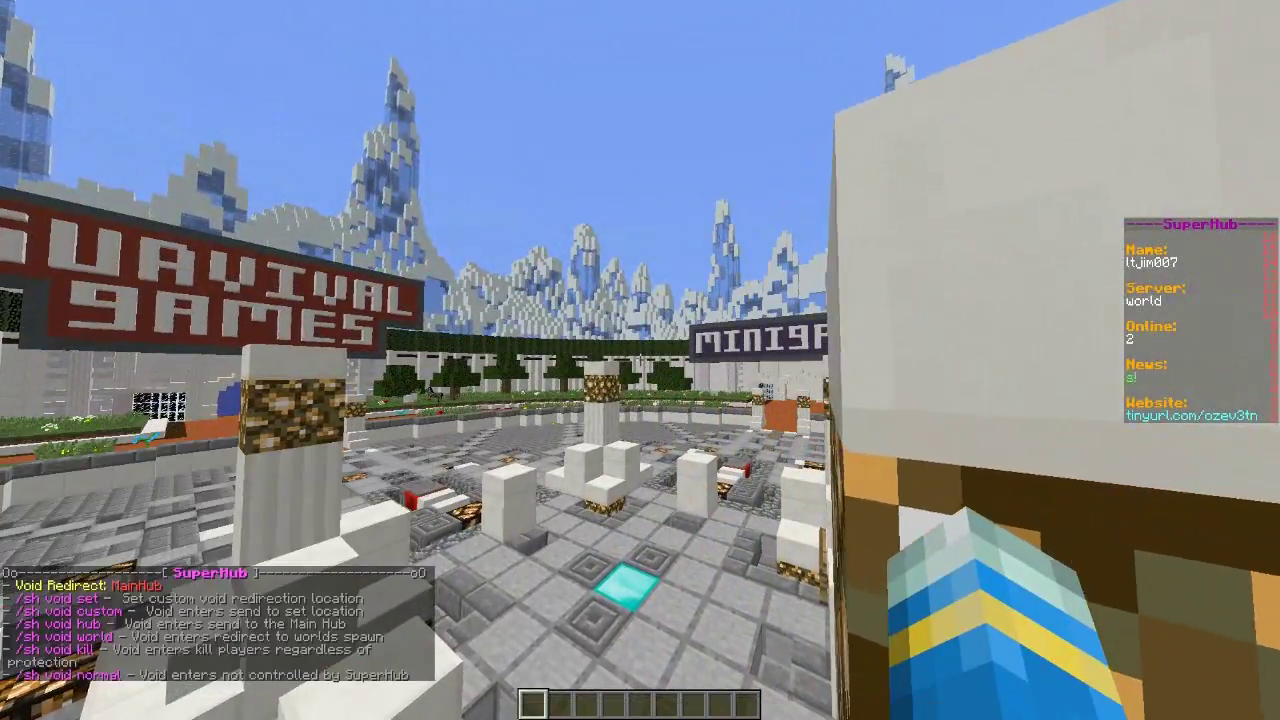
{"action": "key", "text": "t"}
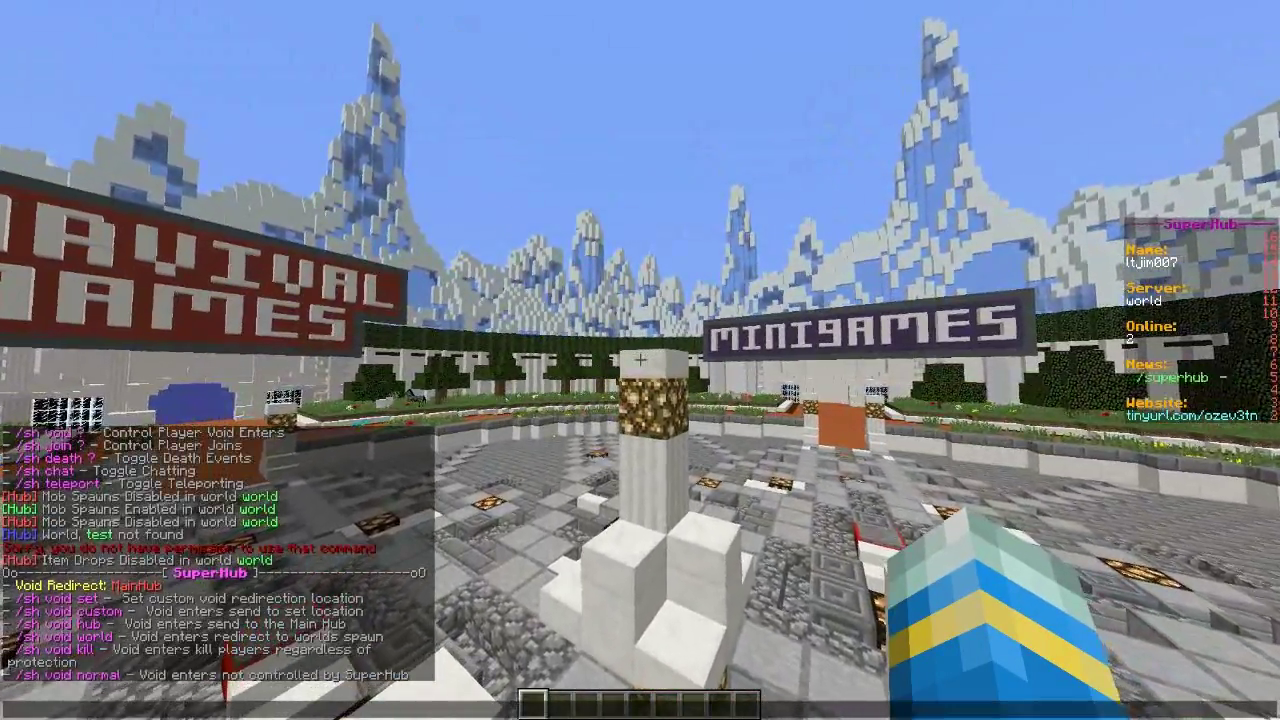
Step: Redirect players entering the void to the Main Hub and drop into the void to test it
{"action": "key", "text": "Escape"}
{"action": "key", "text": "w"}
{"action": "key", "text": "w"}
{"action": "key", "text": "space"}
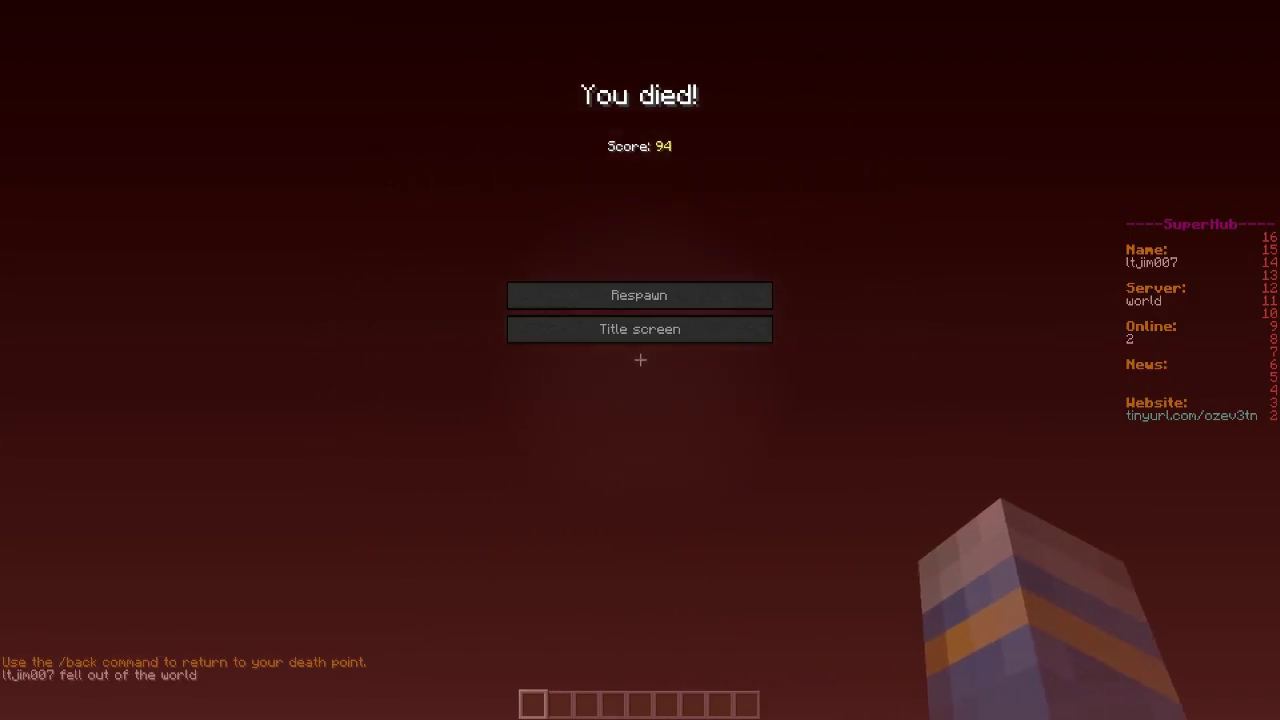
Step: Respawn after the void death and fly across the hub plaza toward Survival Games
{"action": "key", "text": "w"}
{"action": "key", "text": "w"}
{"action": "scroll", "coordinate": [640, 360], "scroll_direction": "down", "scroll_amount": 4}
{"action": "key", "text": "space"}
{"action": "key", "text": "space"}
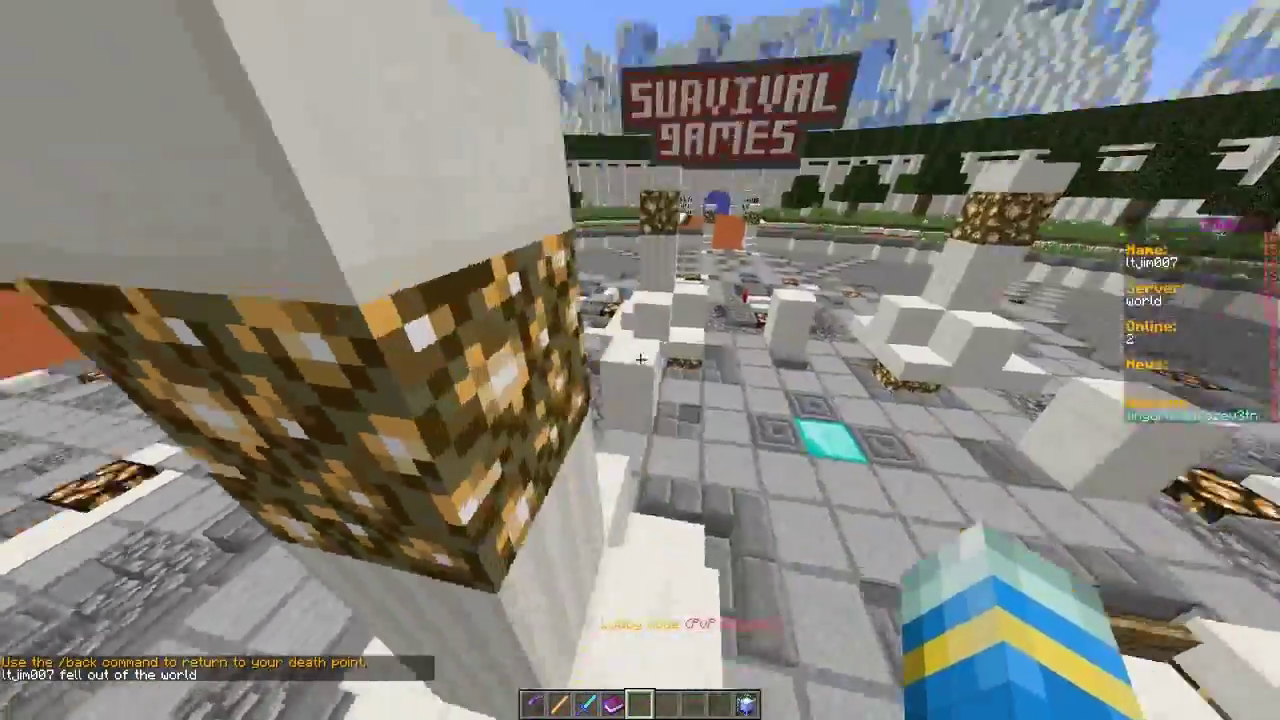
Step: Set joining players to be sent to the Main Hub
{"action": "scroll", "coordinate": [640, 360], "scroll_direction": "up", "scroll_amount": 1}
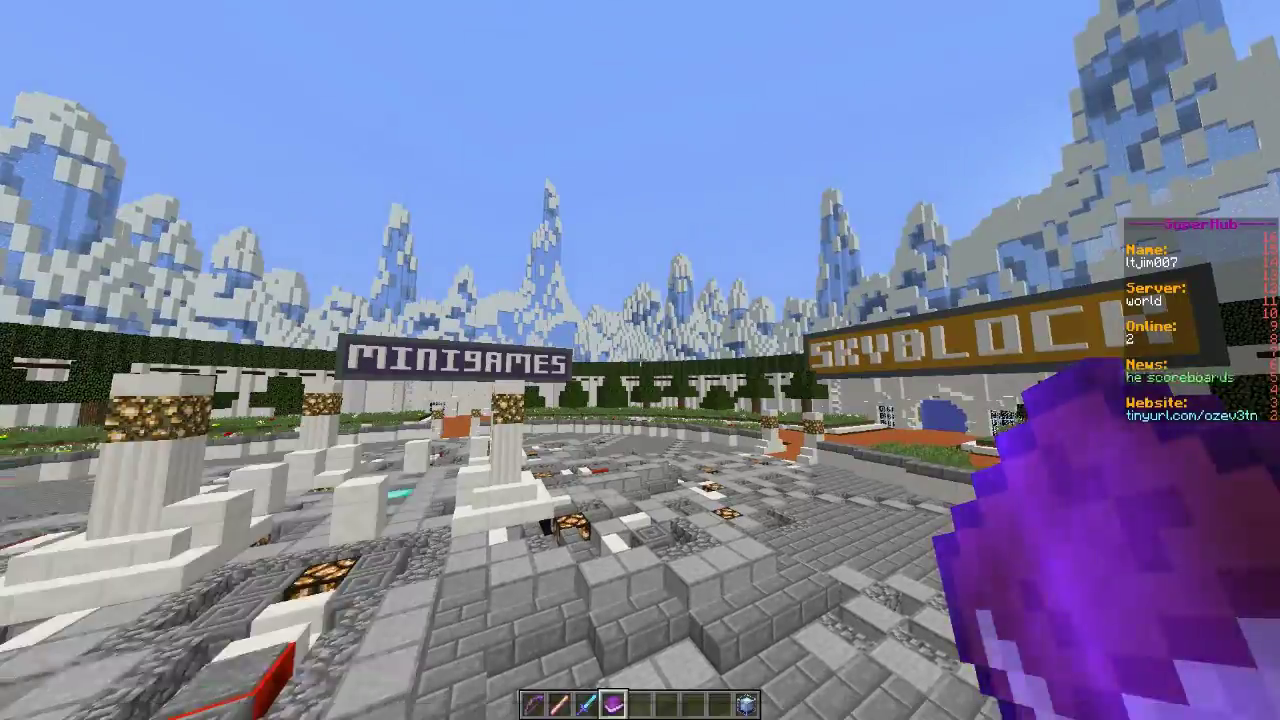
{"action": "scroll", "coordinate": [640, 360], "scroll_direction": "down", "scroll_amount": 2}
{"action": "key", "text": "w"}
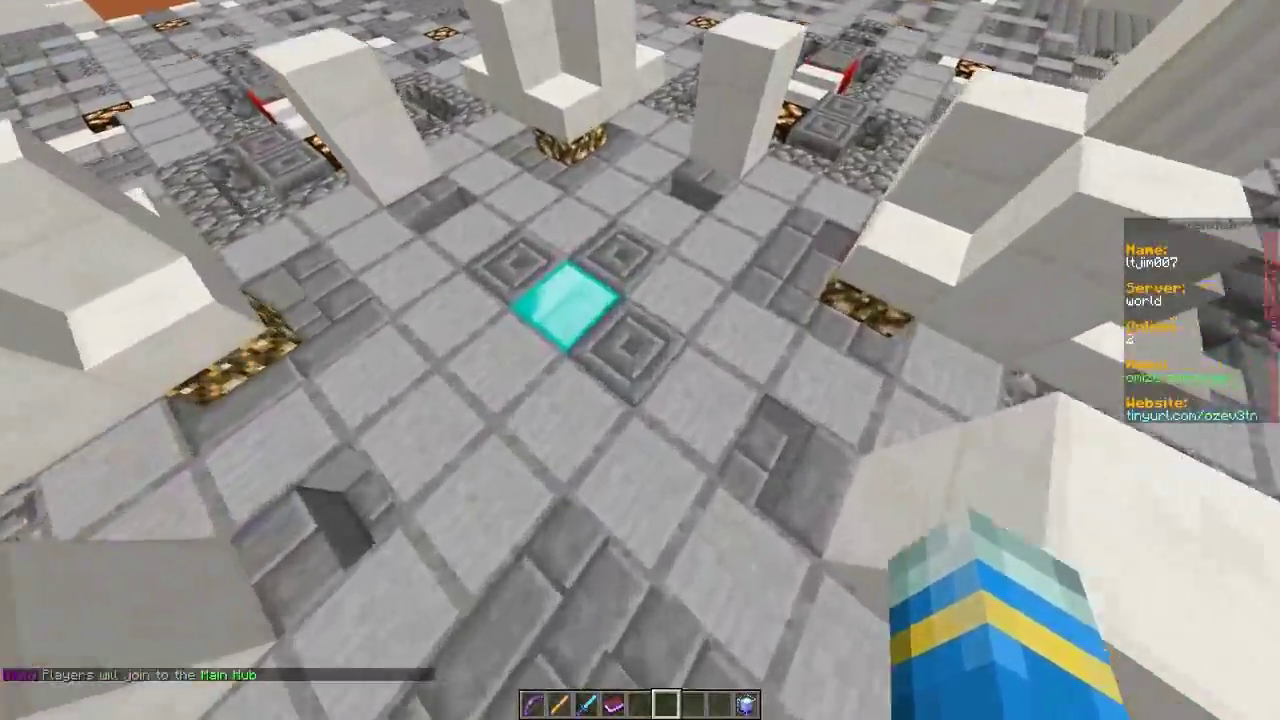
{"action": "key", "text": "5"}
{"action": "key", "text": "e"}
{"action": "left_click", "coordinate": [628, 433], "text": "shift"}
{"action": "key", "text": "e"}
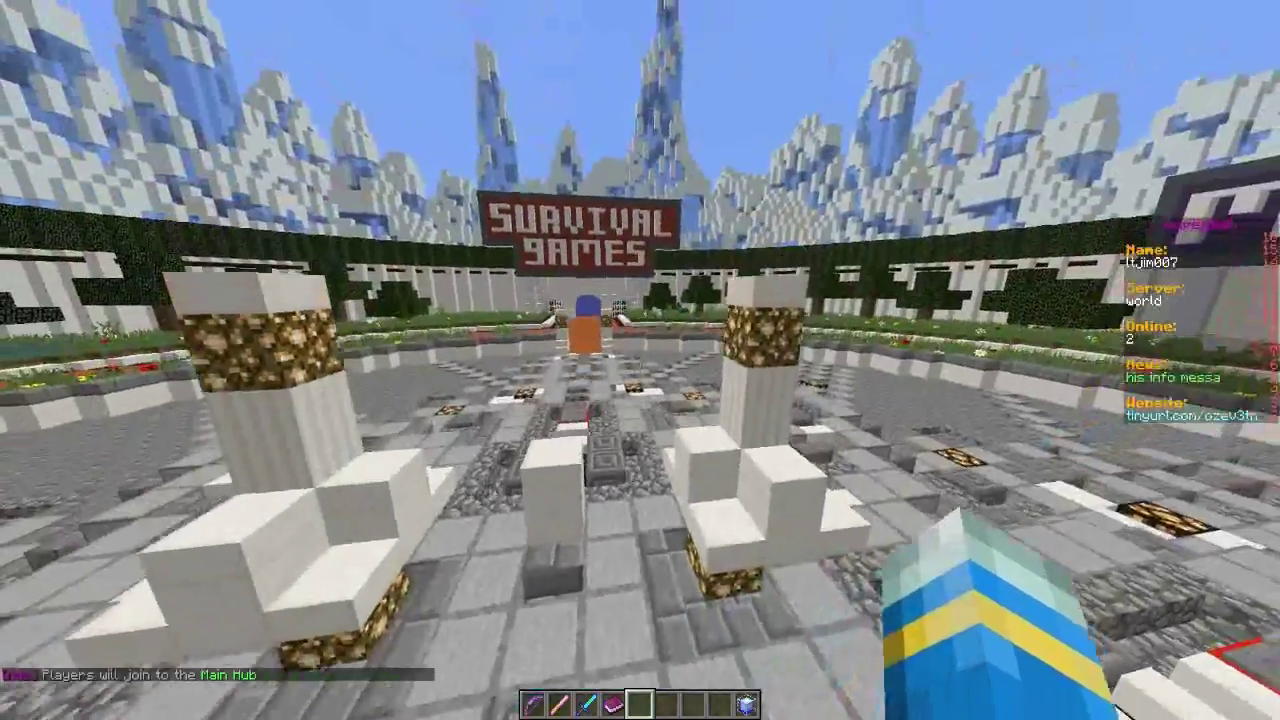
Step: Fly over the plaza and lock the world time to night with the command /sh night
{"action": "key", "text": "space"}
{"action": "key", "text": "t"}
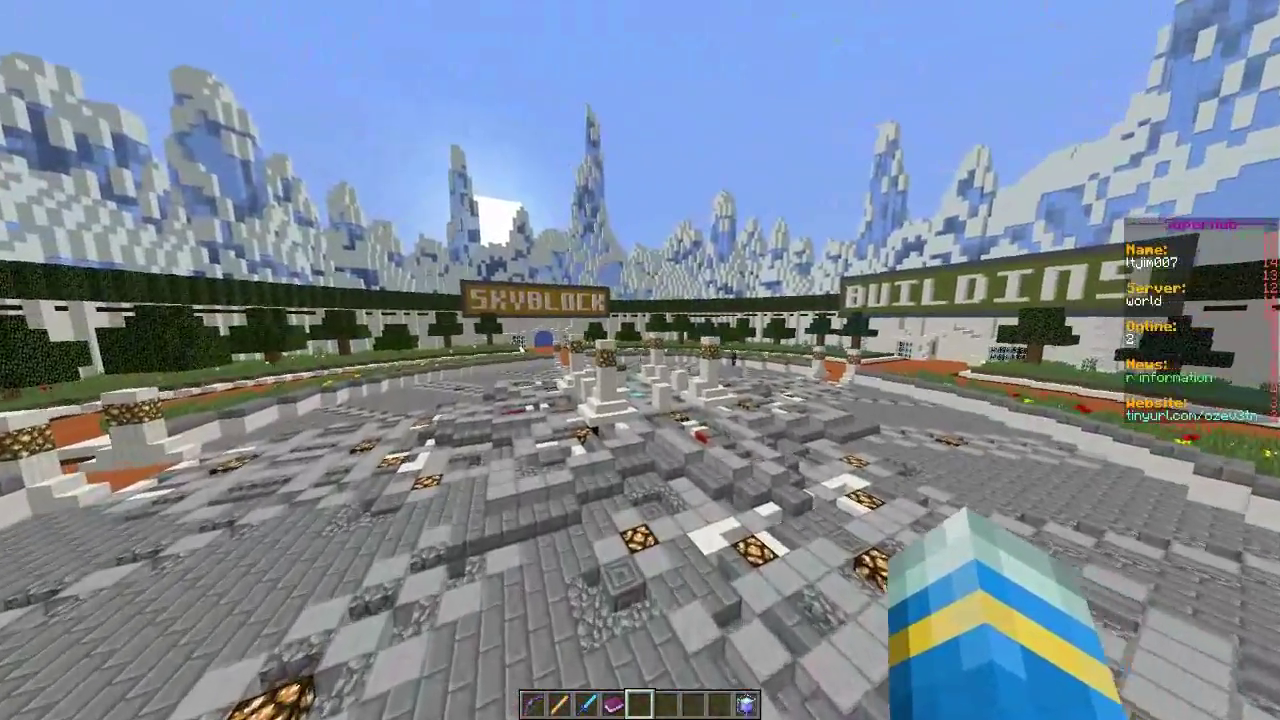
{"action": "key", "text": "w"}
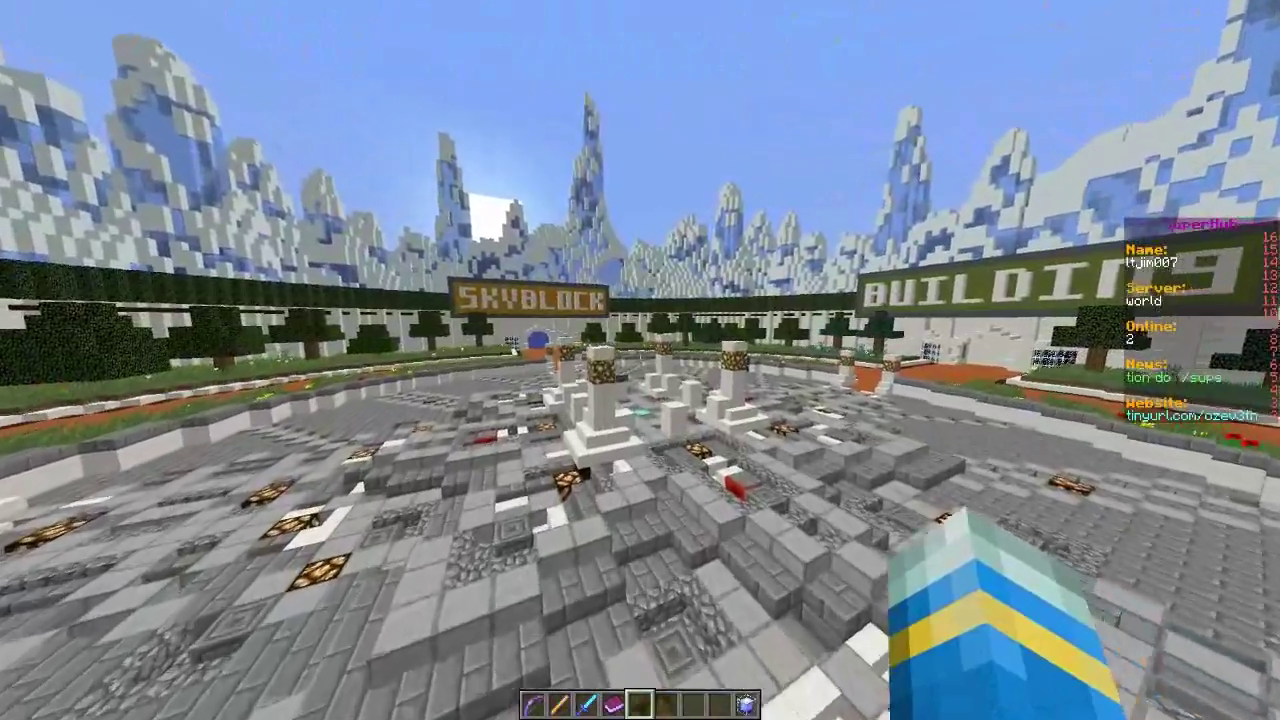
{"action": "key", "text": "slash"}
{"action": "type", "text": "sh"}
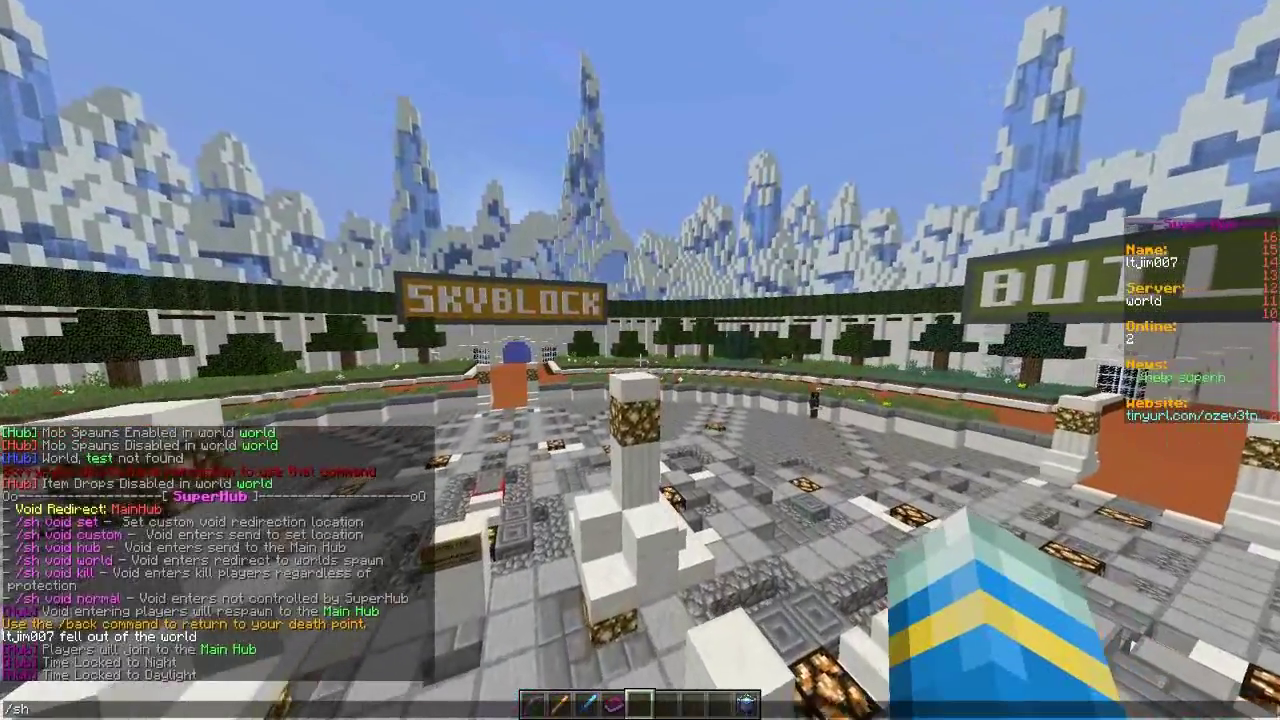
{"action": "type", "text": " snght"}
{"action": "key", "text": "Return"}
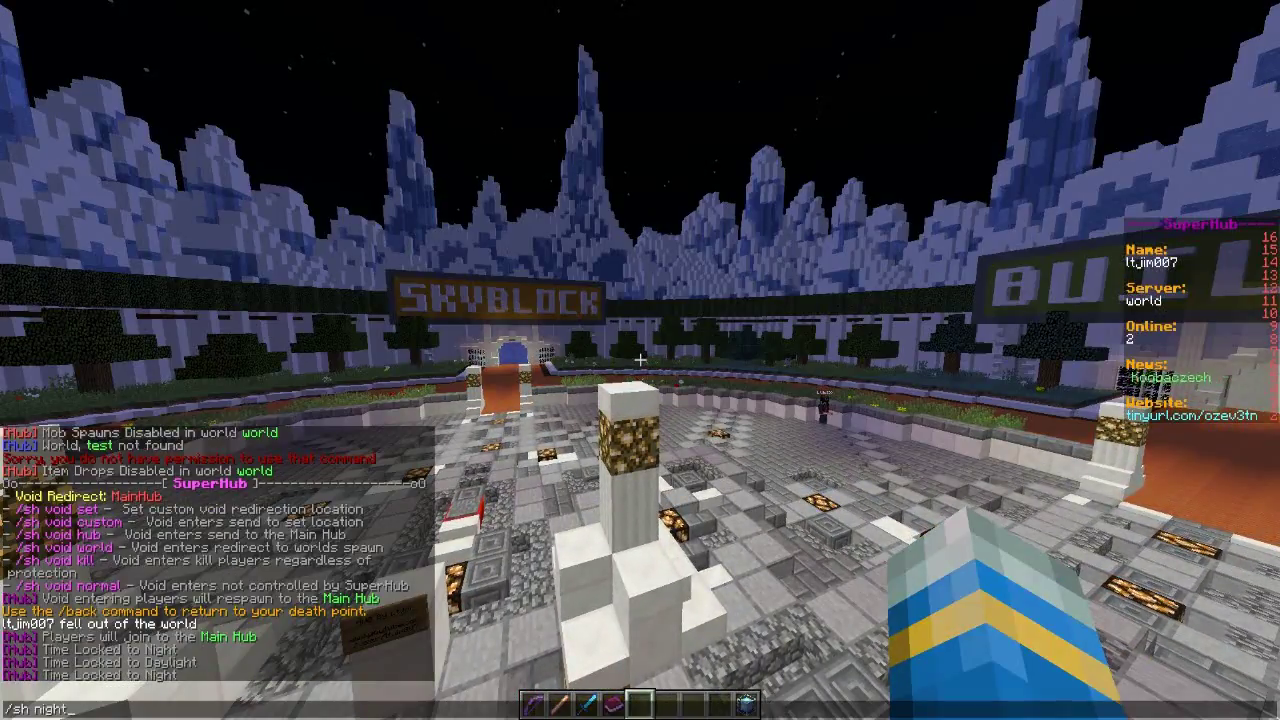
Step: Lock the world time to daylight with the command /sh day
{"action": "type", "text": "y"}
{"action": "key", "text": "Return"}
{"action": "key", "text": "slash"}
{"action": "type", "text": "sh day"}
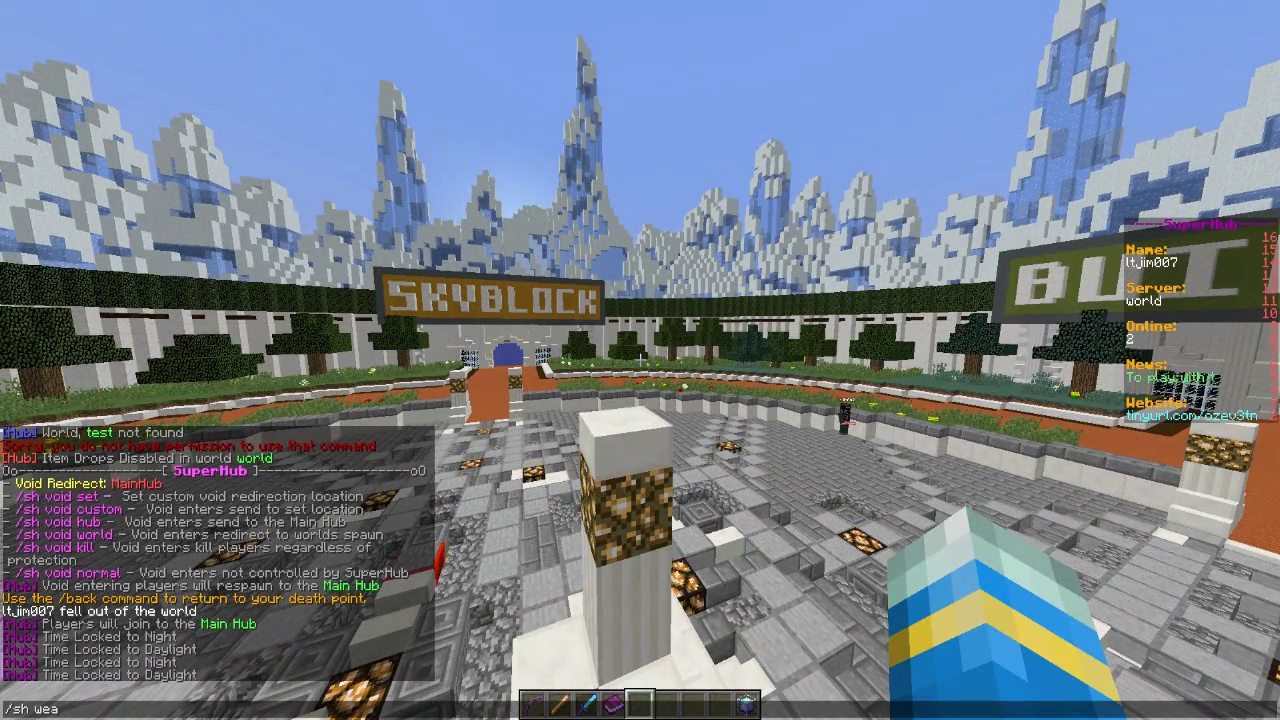
Step: Lock the world's weather to clear skies with the SuperHub weather command
{"action": "type", "text": "k"}
{"action": "key", "text": "Return"}
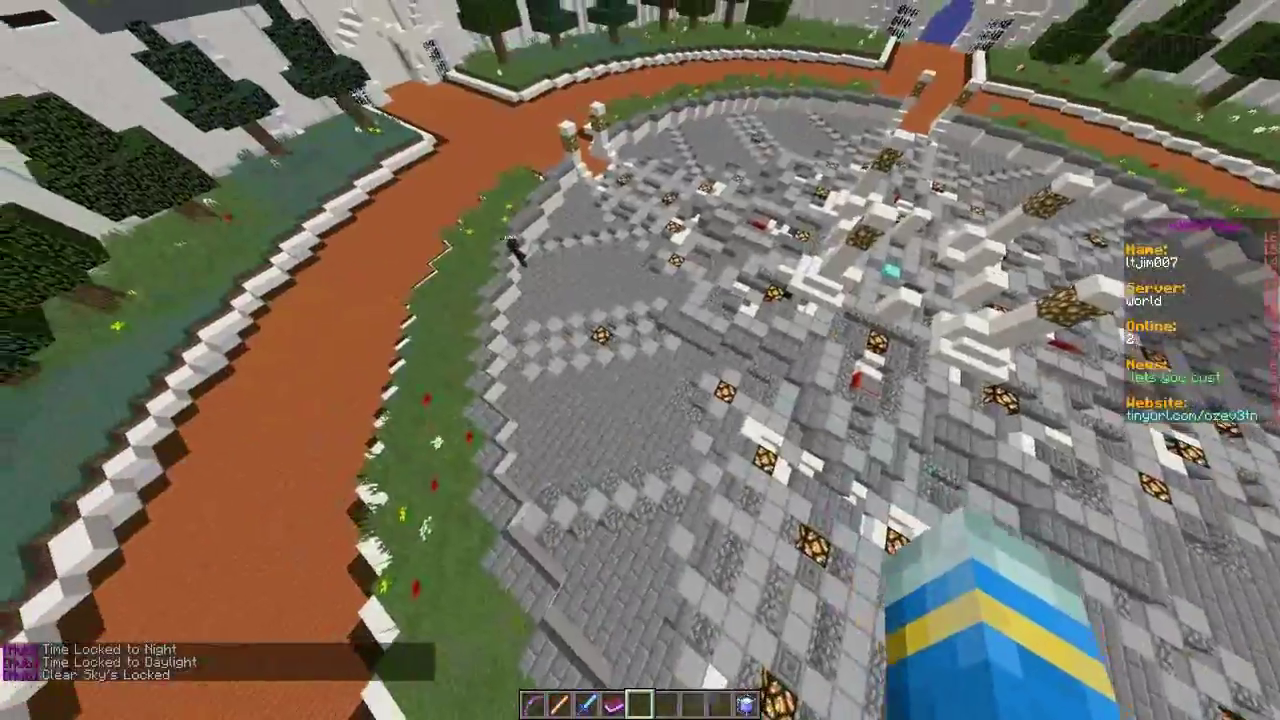
Step: Silence the server chat with the SuperHub mute command and move ahead over the plaza
{"action": "key", "text": "t"}
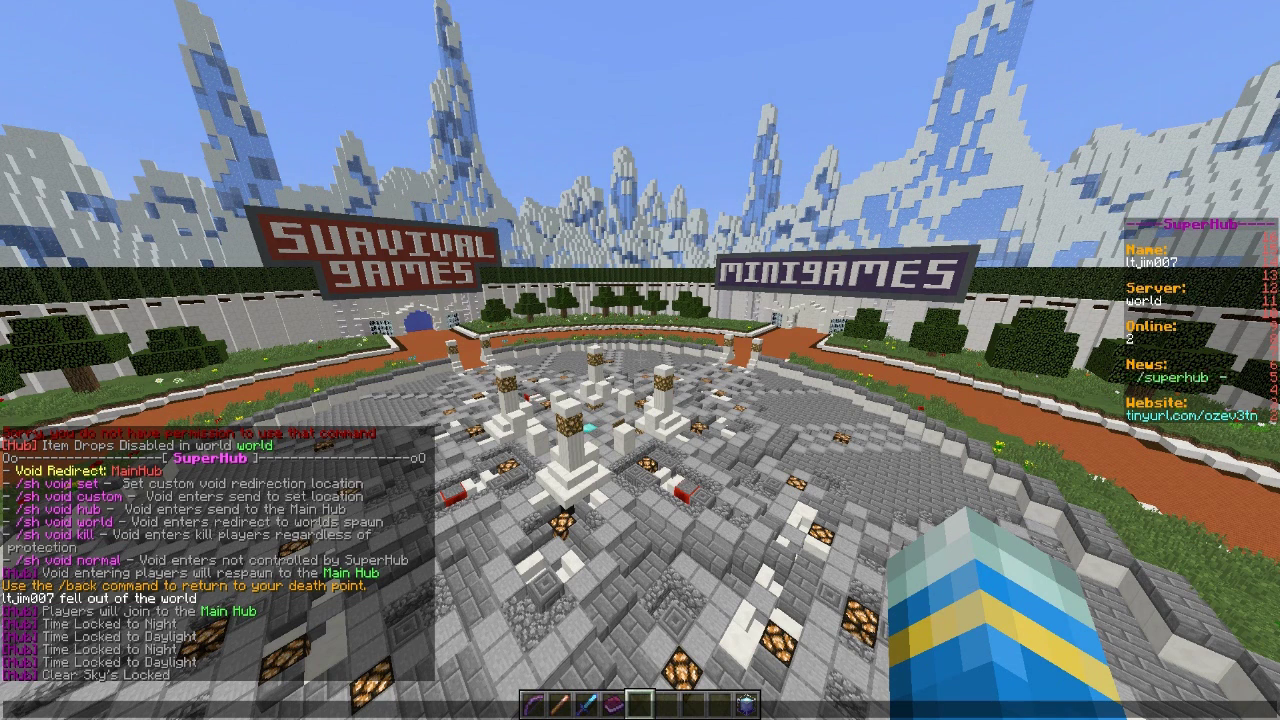
{"action": "key", "text": "Escape"}
{"action": "type", "text": "/shb"}
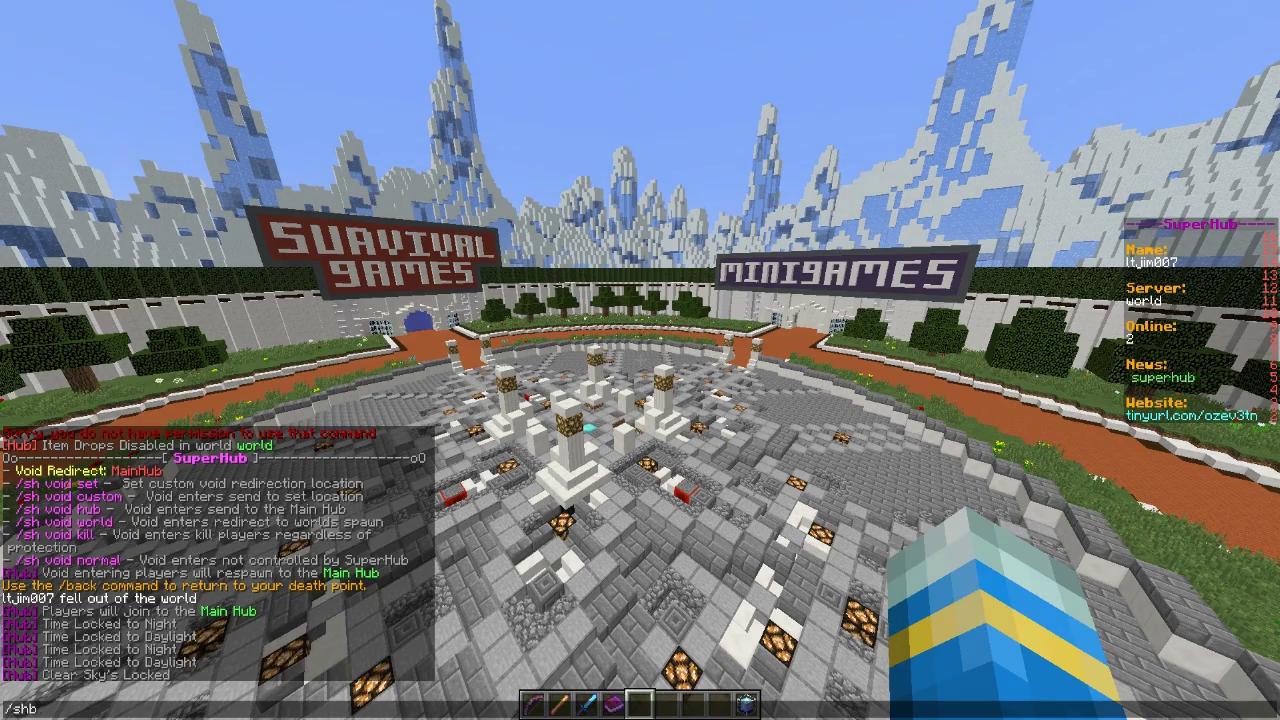
{"action": "type", "text": " mute"}
{"action": "key", "text": "Return"}
{"action": "key", "text": "w"}
Step: Set player inventories to clear when joining this world with the command /sh clear
{"action": "key", "text": "t"}
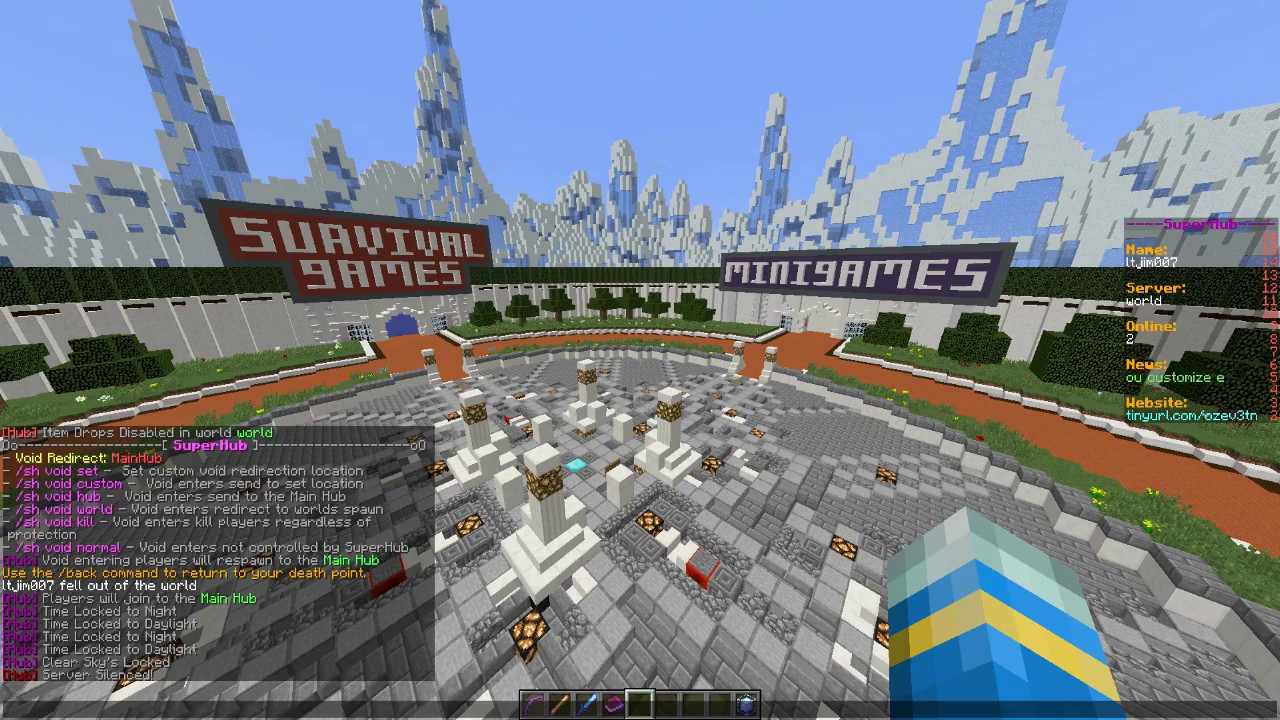
{"action": "key", "text": "slash"}
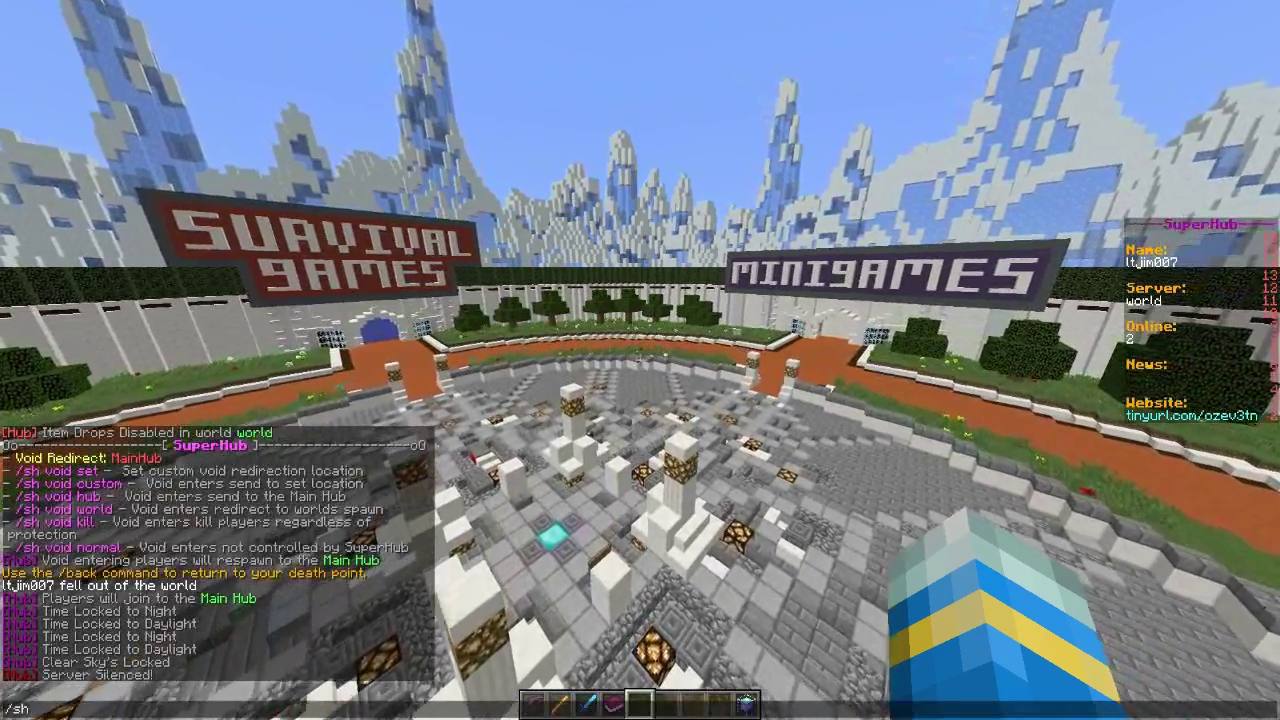
{"action": "type", "text": "sh cvle"}
{"action": "key", "text": "BackSpace"}
{"action": "key", "text": "BackSpace"}
{"action": "key", "text": "BackSpace"}
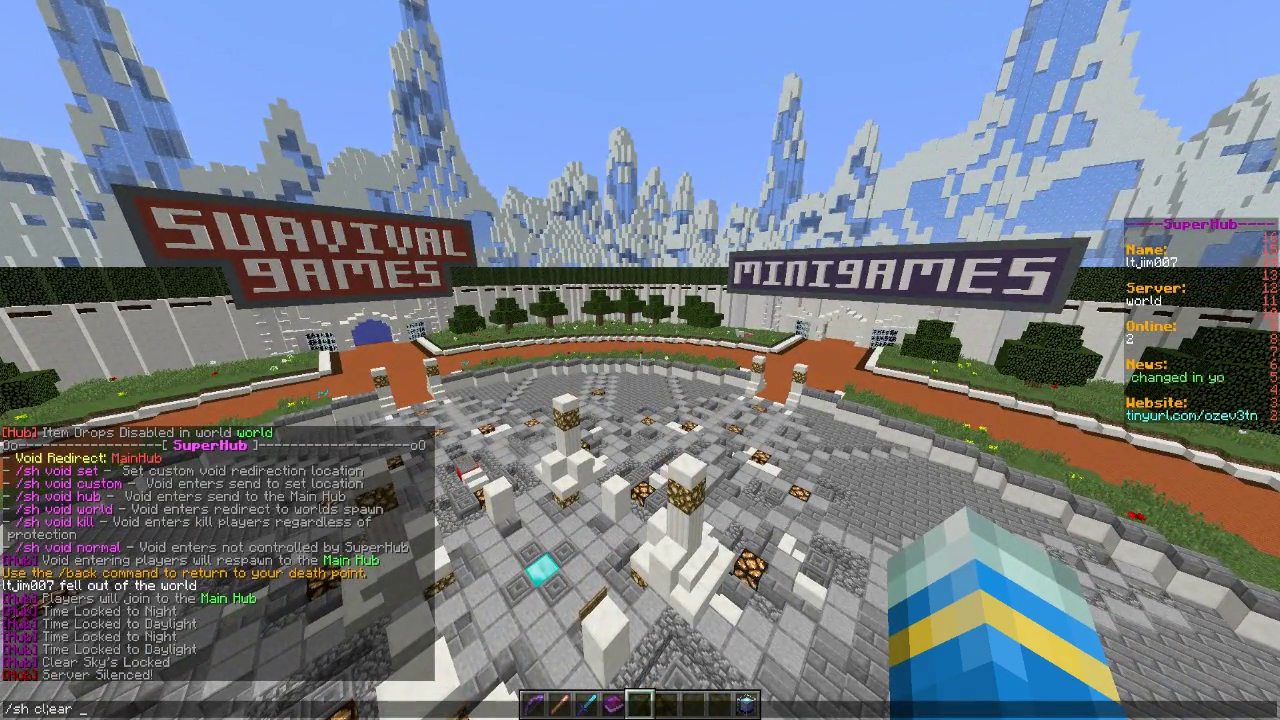
{"action": "type", "text": "l"}
{"action": "key", "text": "BackSpace"}
{"action": "type", "text": "e"}
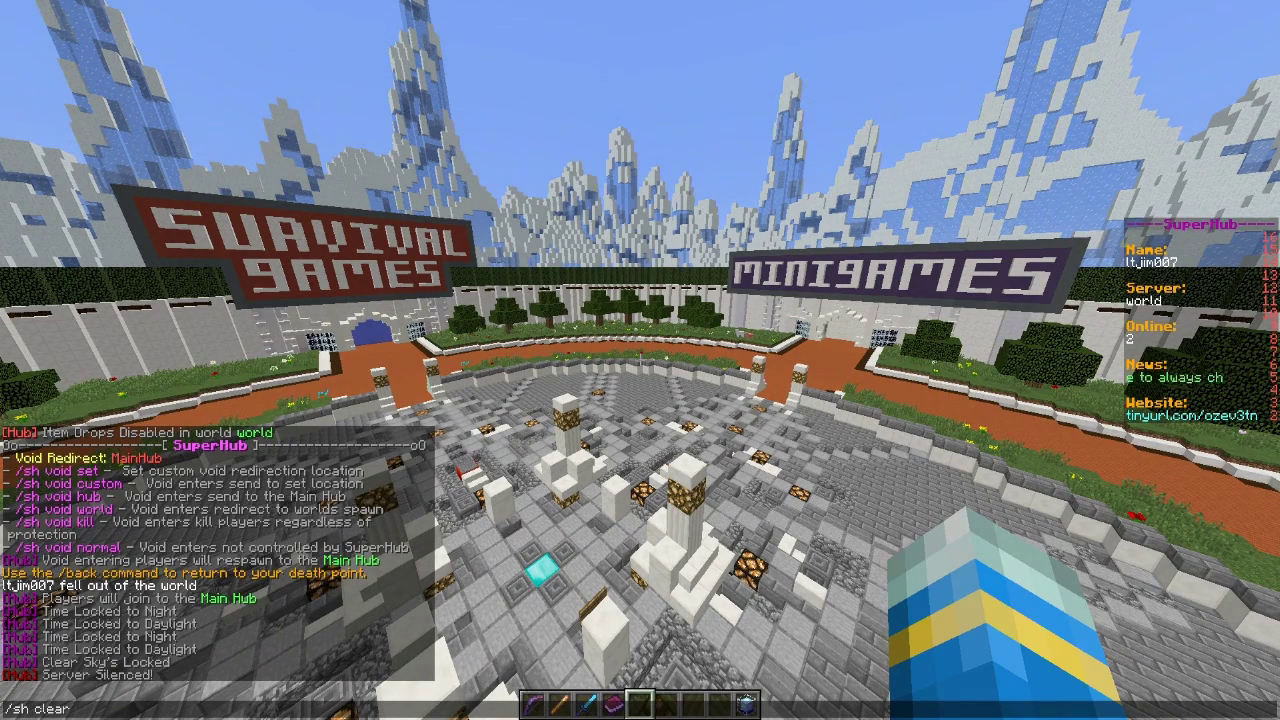
{"action": "key", "text": "Return"}
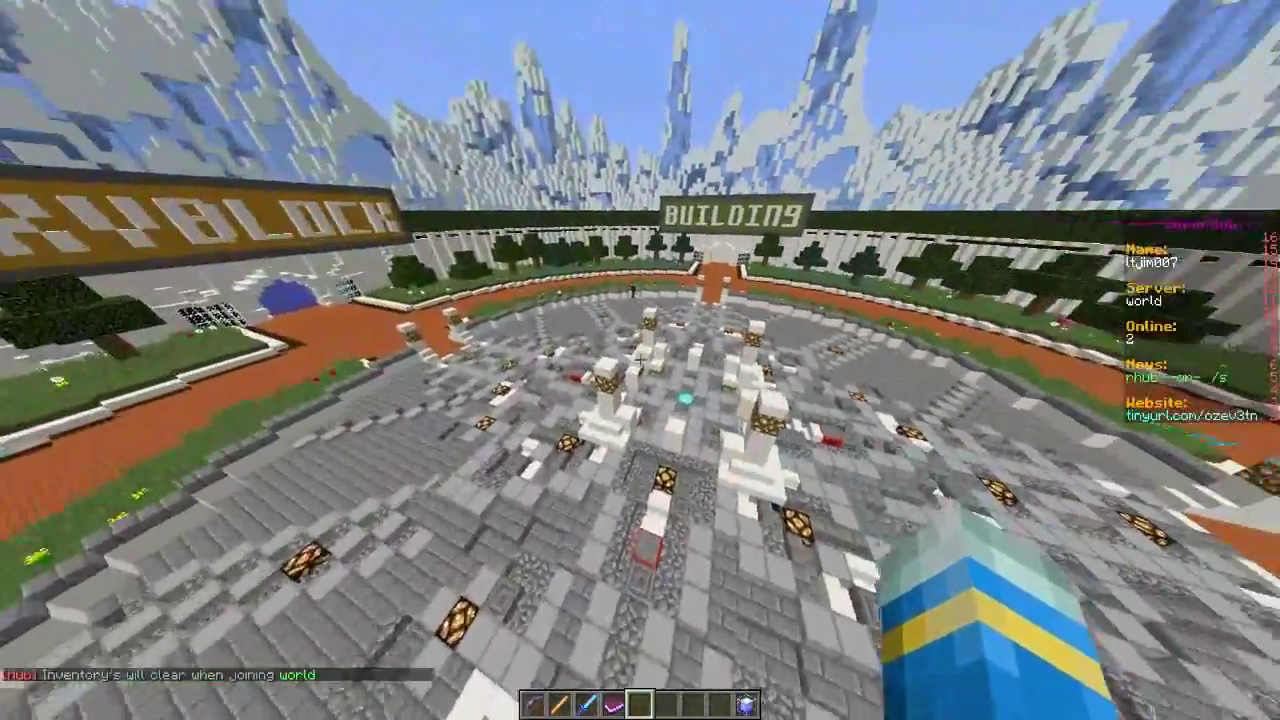
Step: Check the creative inventory over the plaza and try to drop the purple book from the hotbar
{"action": "key", "text": "w"}
{"action": "scroll", "coordinate": [640, 360], "scroll_direction": "up", "scroll_amount": 3}
{"action": "scroll", "coordinate": [640, 360], "scroll_direction": "down", "scroll_amount": 2}
{"action": "key", "text": "e"}
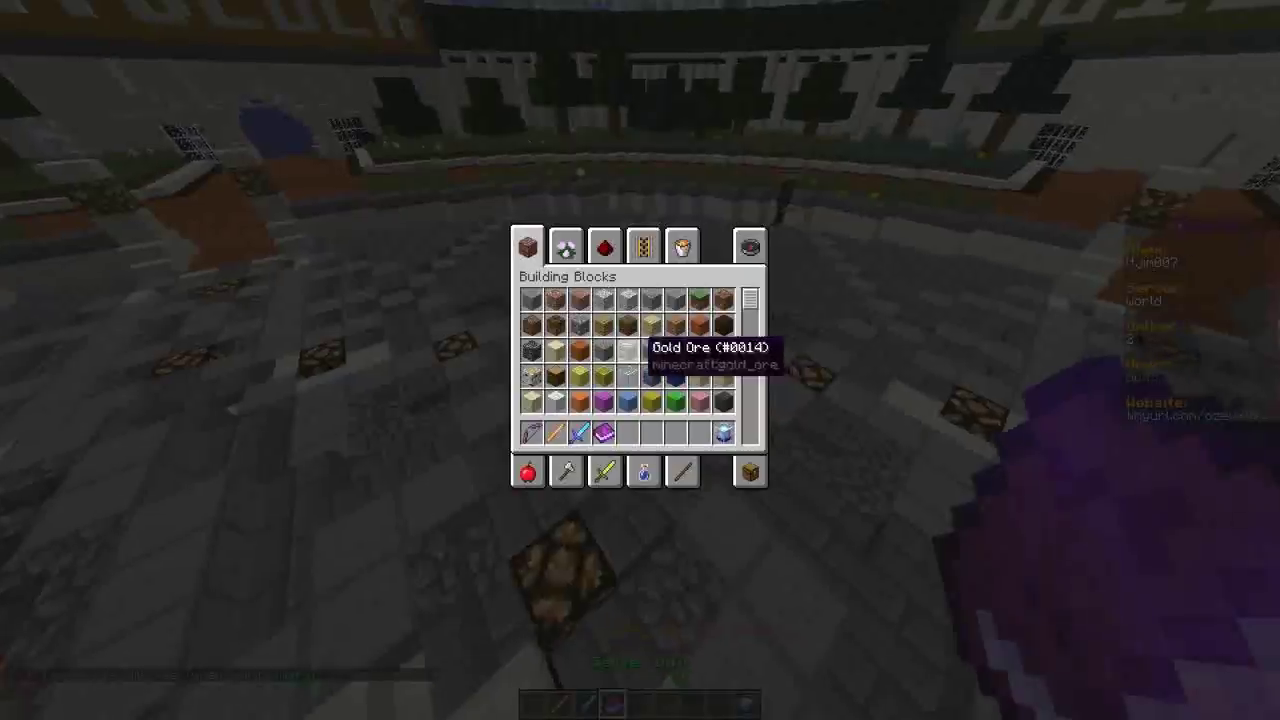
{"action": "key", "text": "e"}
{"action": "key", "text": "q"}
{"action": "key", "text": "w"}
Step: Toggle the world's speed boost off and back on with the command /sh speedboost
{"action": "key", "text": "t"}
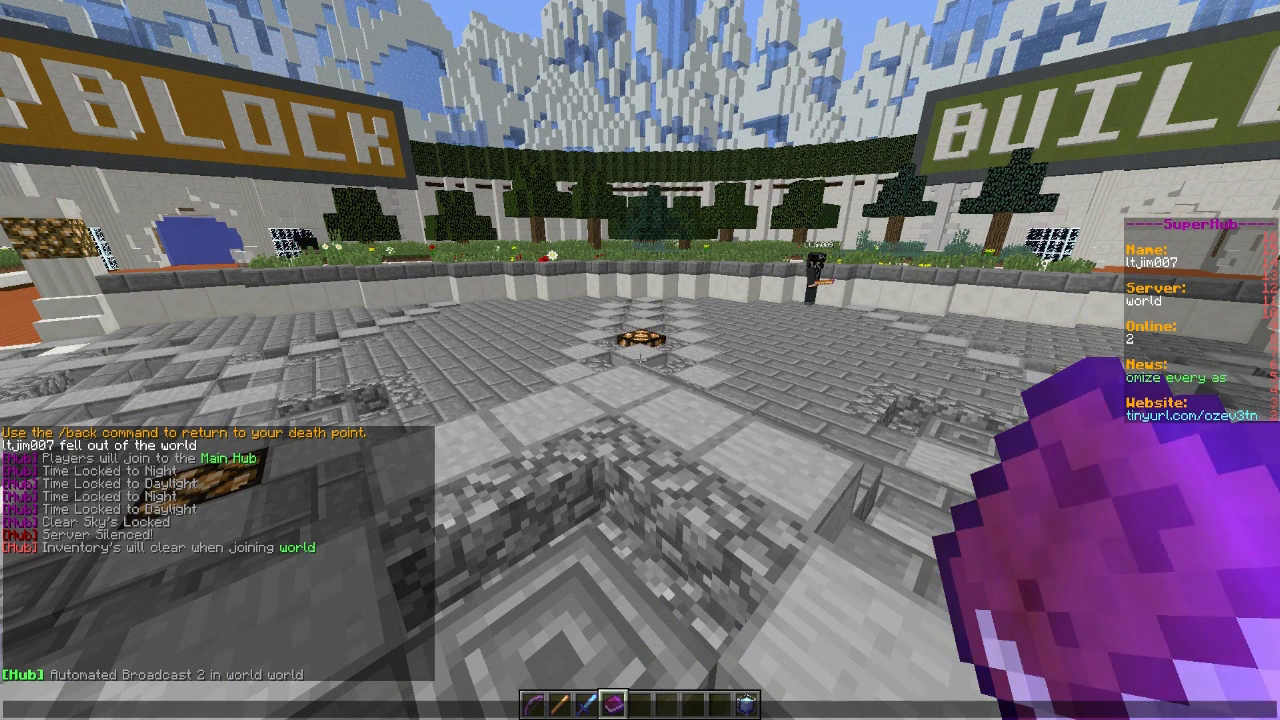
{"action": "type", "text": "/sh speedboost"}
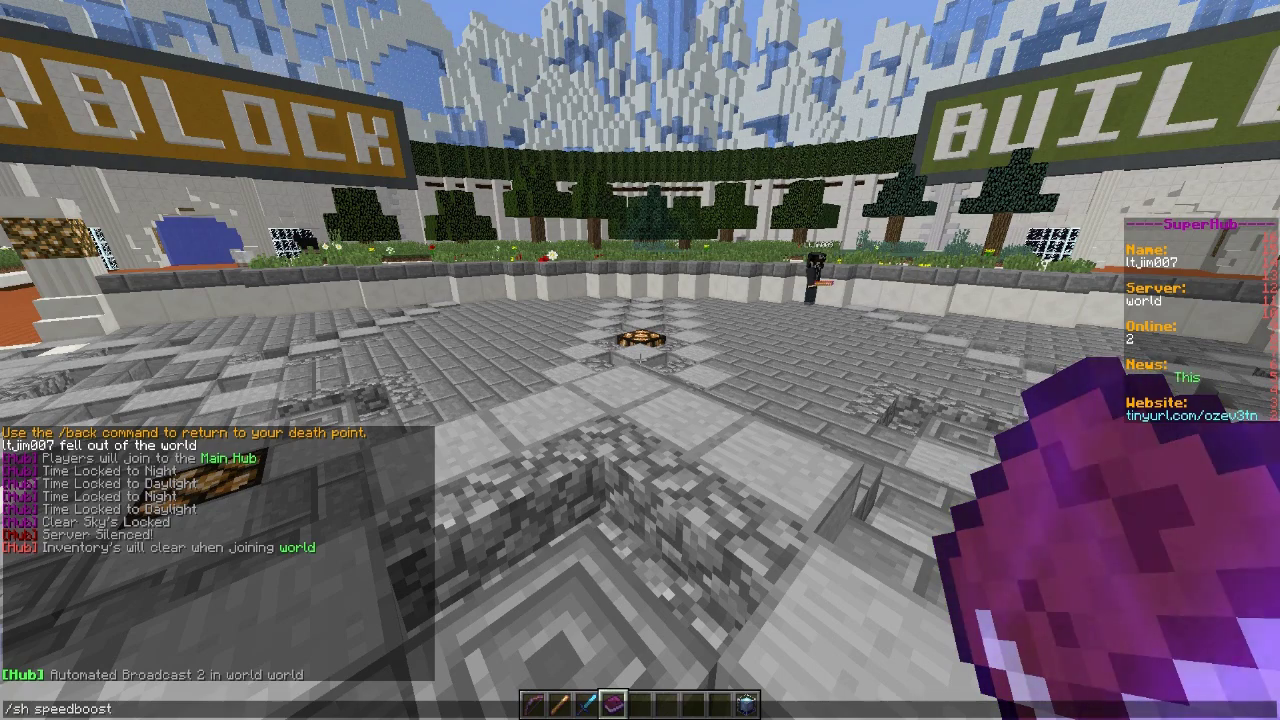
{"action": "key", "text": "Return"}
{"action": "key", "text": "Up"}
{"action": "key", "text": "Return"}
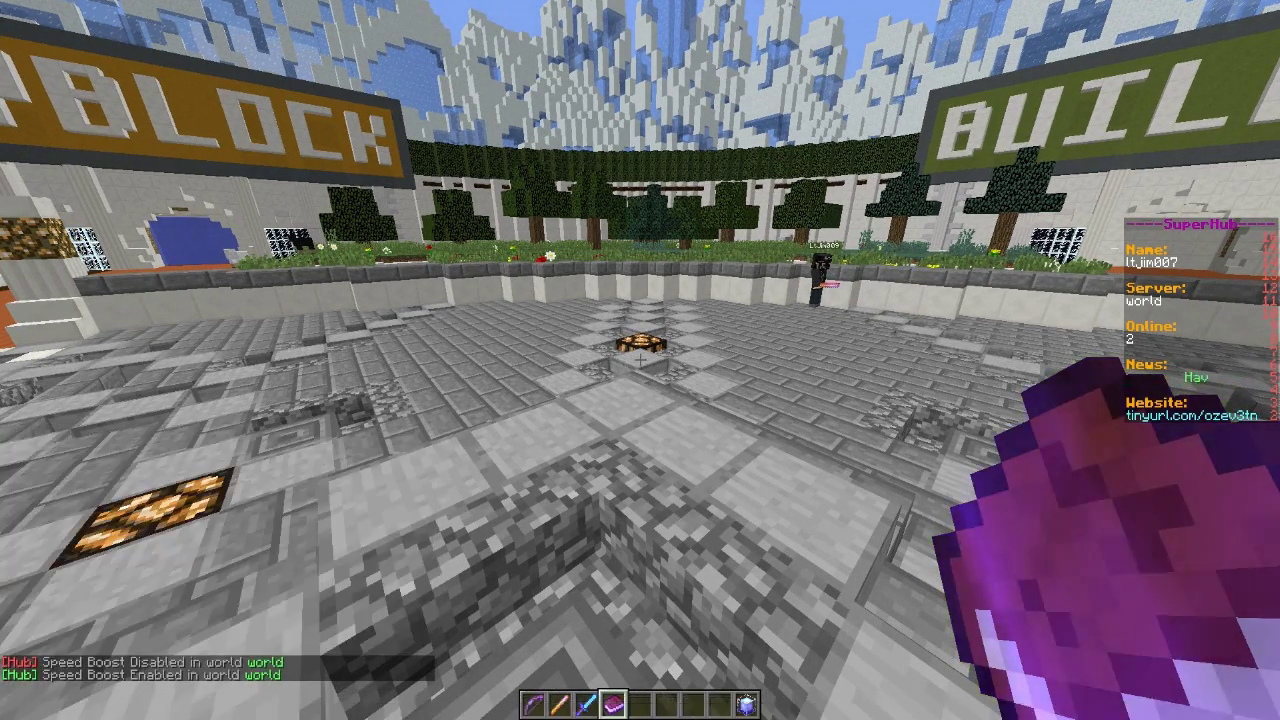
{"action": "key", "text": "w"}
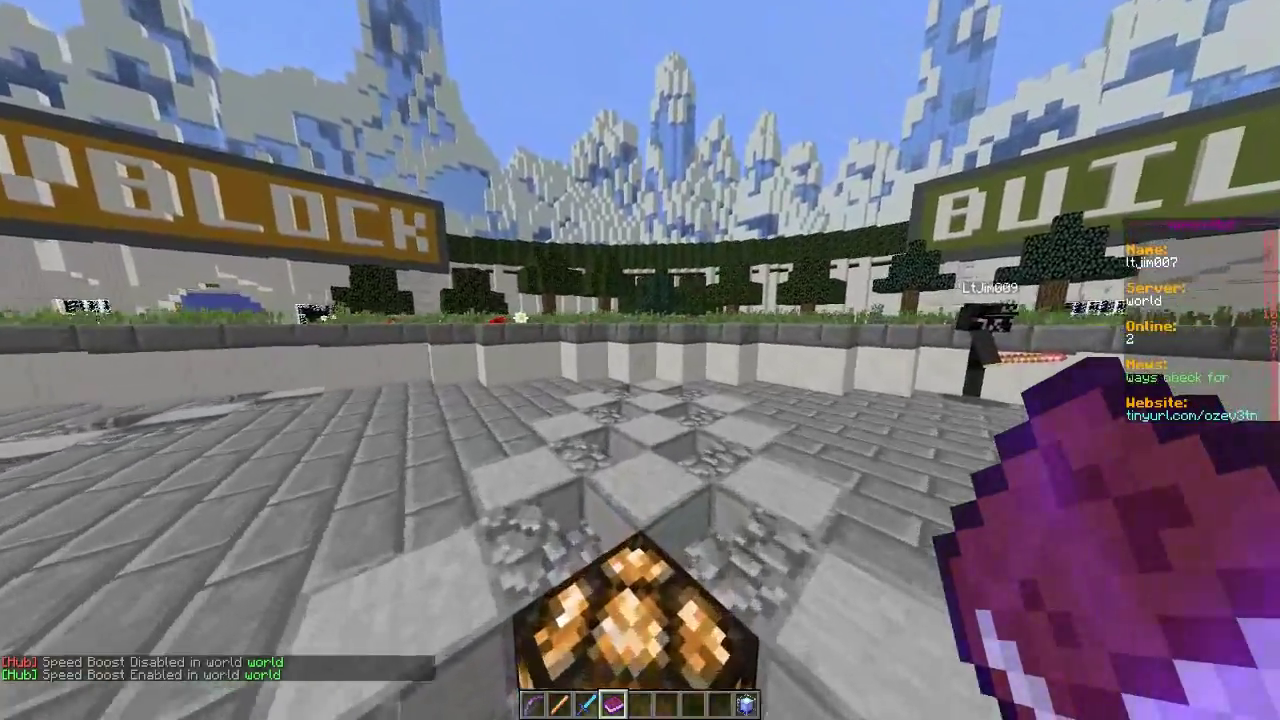
Step: Run across the plaza toward Survival Games to test the speed boost and switch to an empty hotbar slot
{"action": "key", "text": "t"}
{"action": "key", "text": "Up"}
{"action": "key", "text": "Return"}
{"action": "key", "text": "w"}
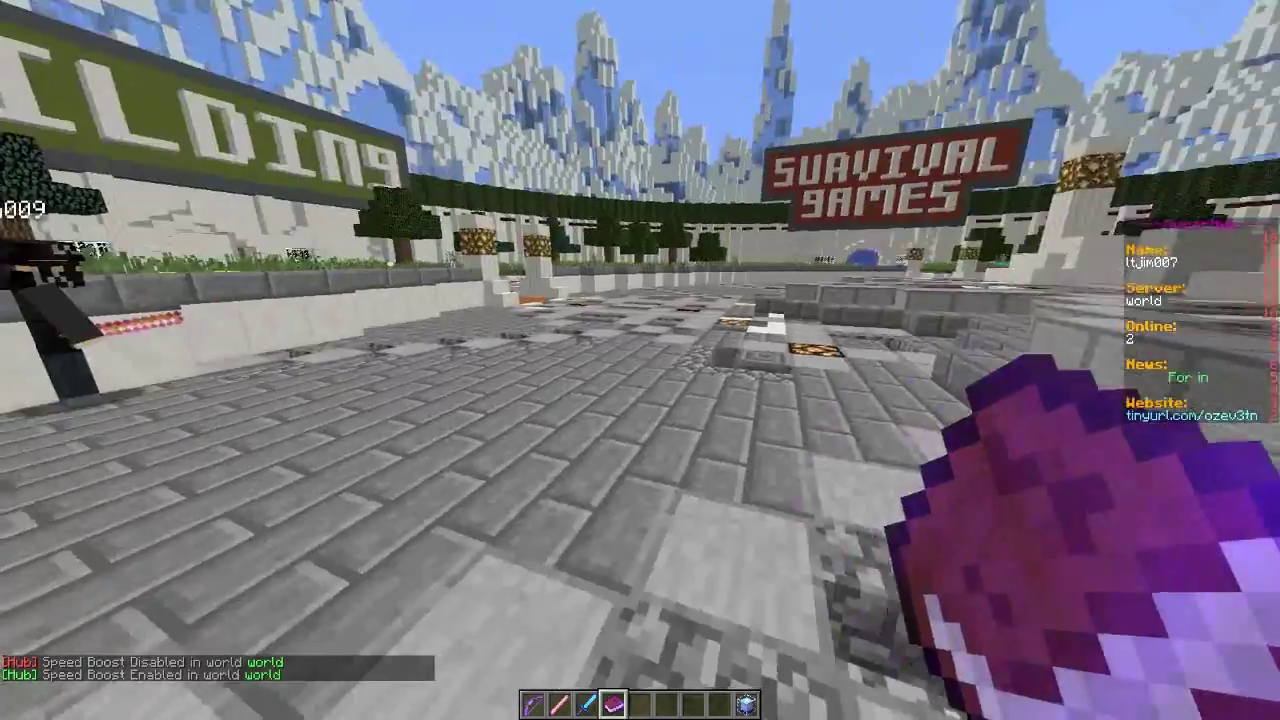
{"action": "scroll", "coordinate": [640, 360], "scroll_direction": "down", "scroll_amount": 2}
Step: Teleport back to the Main Hub with the command /hub
{"action": "key", "text": "t"}
{"action": "key", "text": "w"}
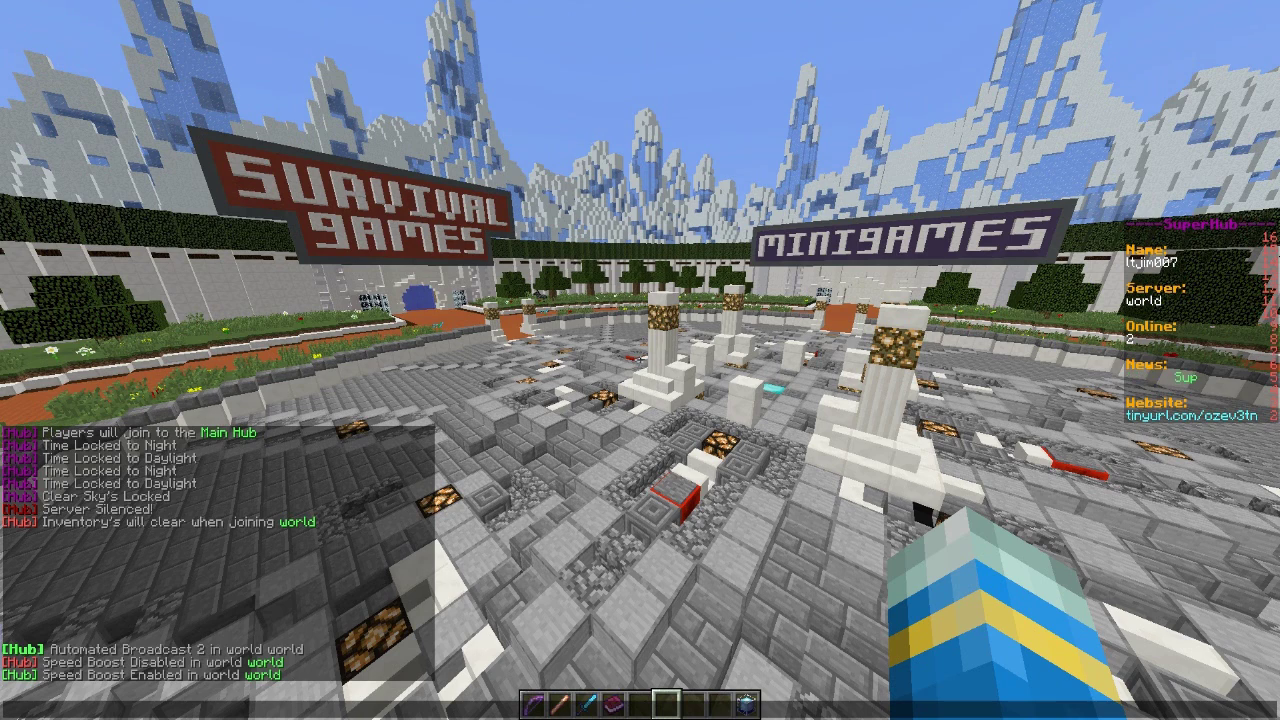
{"action": "key", "text": "Escape"}
{"action": "type", "text": "t/hub"}
{"action": "key", "text": "Return"}
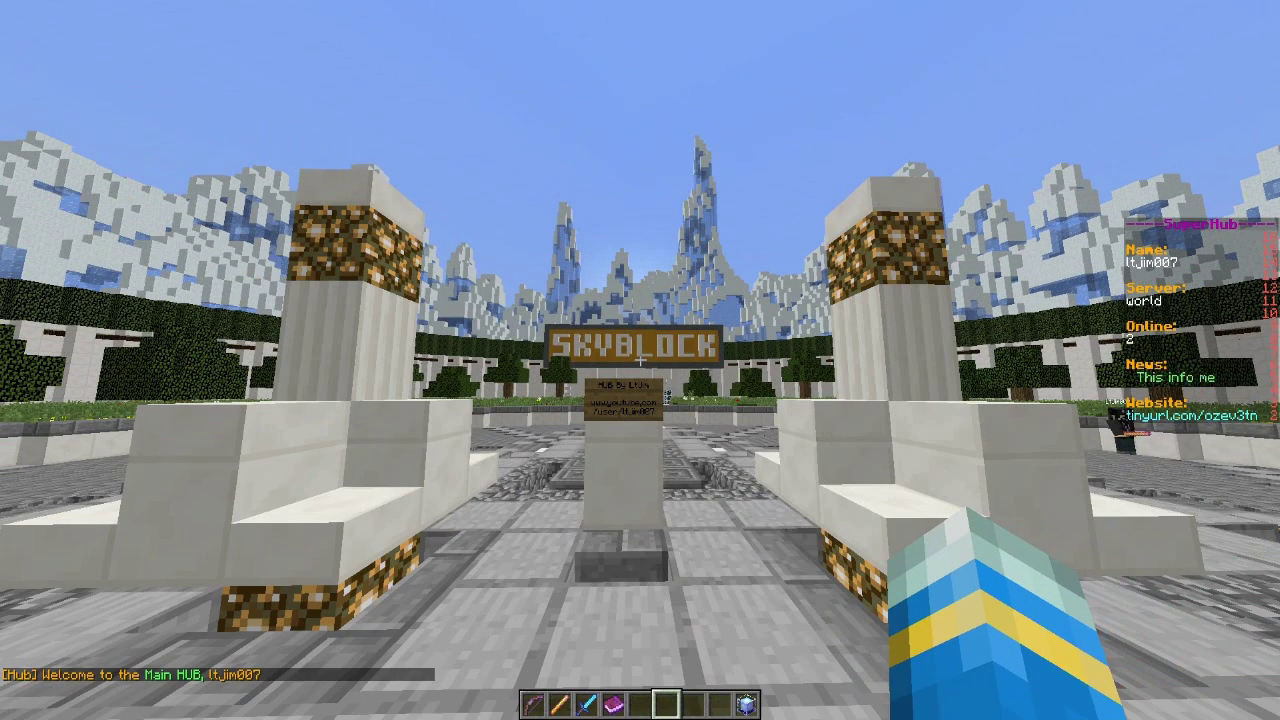
Step: Equip the Super Popper bow and cycle through the camera perspectives
{"action": "key", "text": "1"}
{"action": "key", "text": "w"}
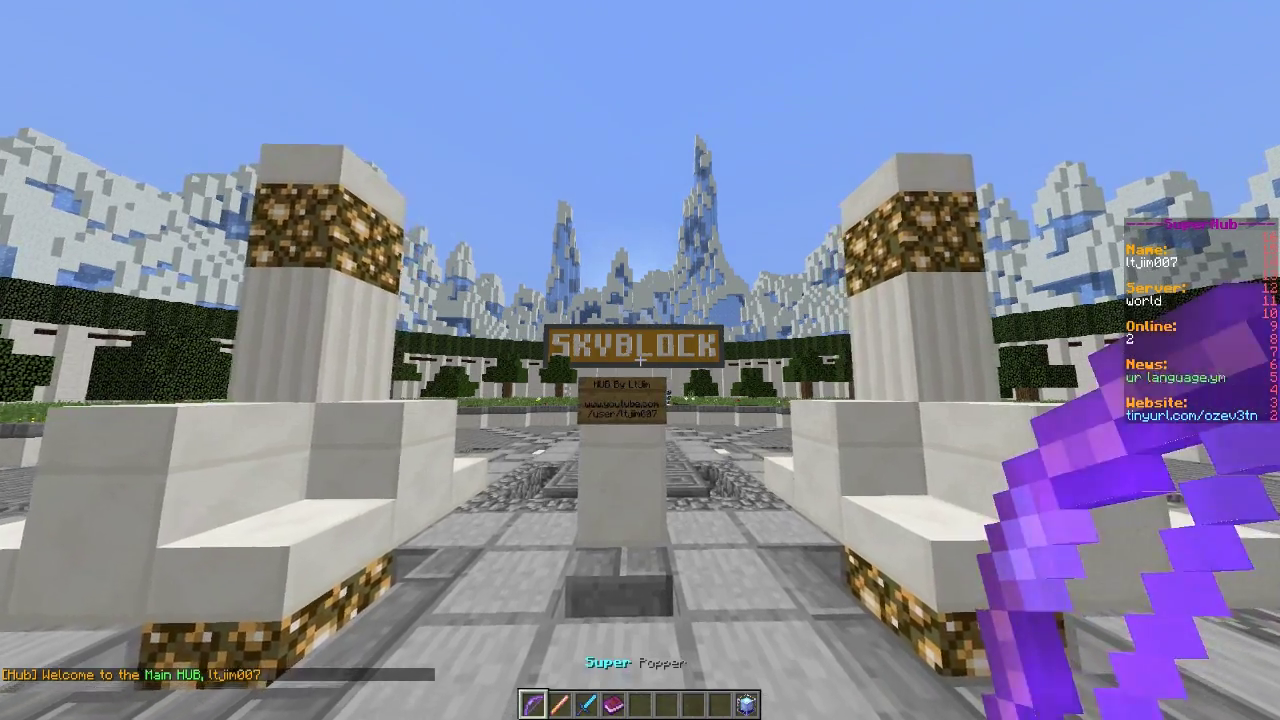
{"action": "key", "text": "F5"}
{"action": "key", "text": "F5"}
{"action": "key", "text": "F5"}
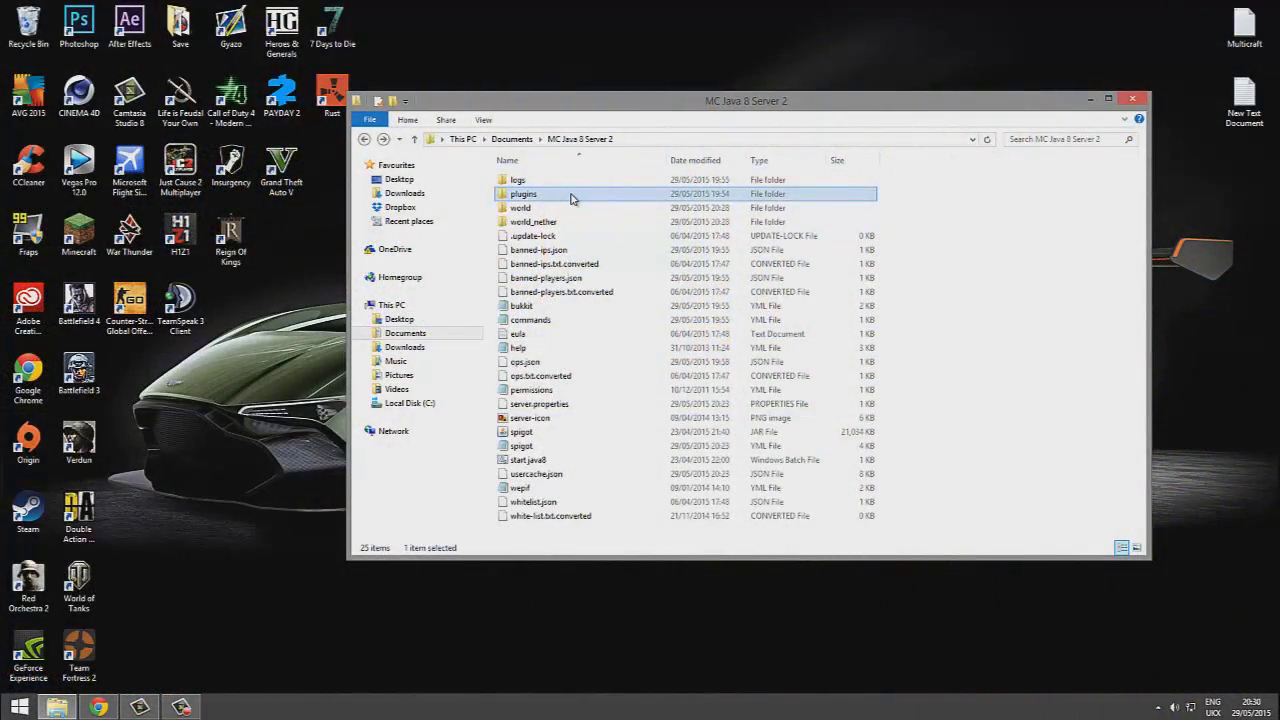
Step: Switch to the server's folder in File Explorer and open the SuperHub folder inside plugins to view its configuration files
{"action": "double_click", "coordinate": [571, 197]}
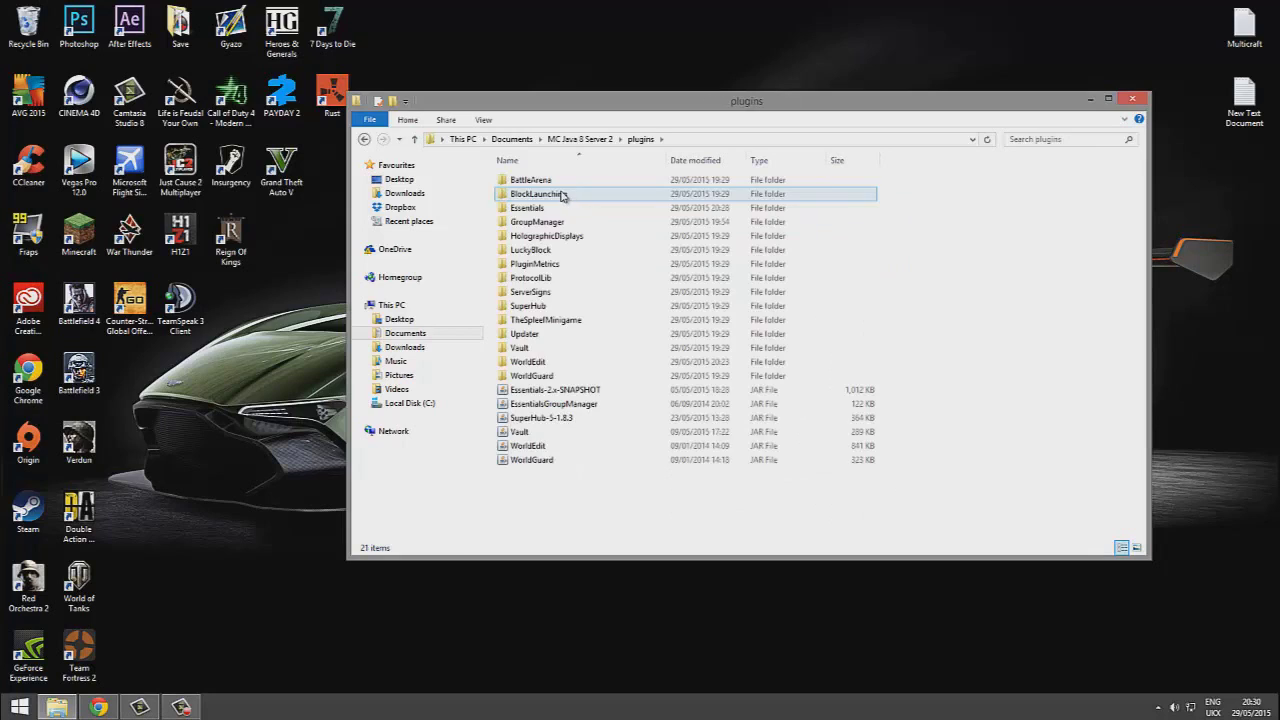
{"action": "double_click", "coordinate": [560, 305]}
{"action": "left_click_drag", "start_coordinate": [560, 176], "coordinate": [565, 165]}
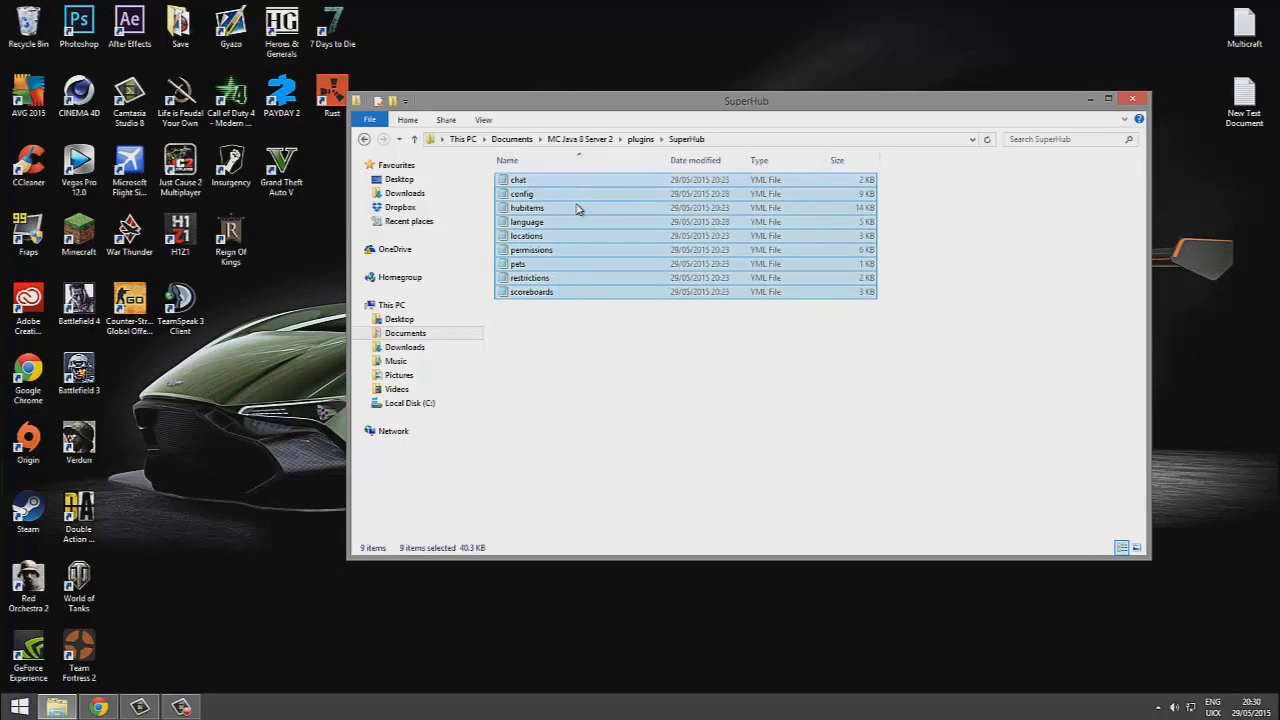
{"action": "left_click", "coordinate": [905, 441]}
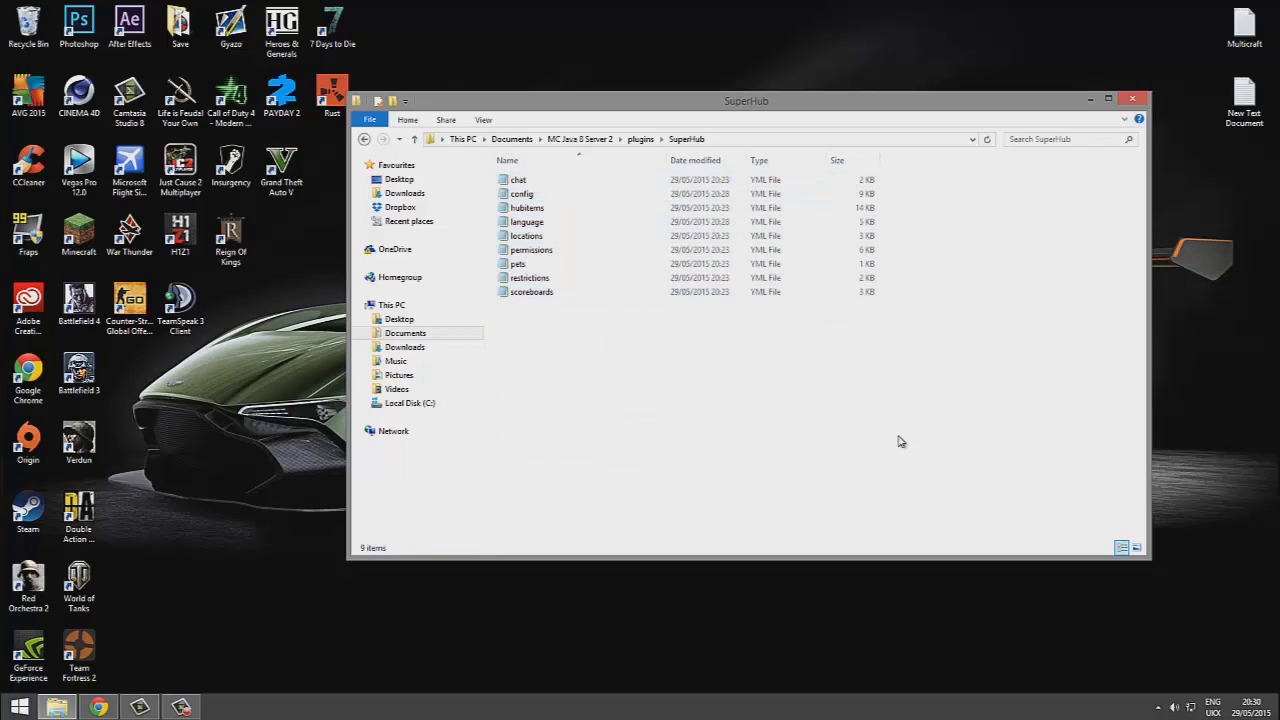
Step: Open the SuperHub chat configuration file in Notepad++
{"action": "left_click", "coordinate": [544, 178]}
{"action": "right_click", "coordinate": [546, 177]}
{"action": "left_click", "coordinate": [577, 214]}
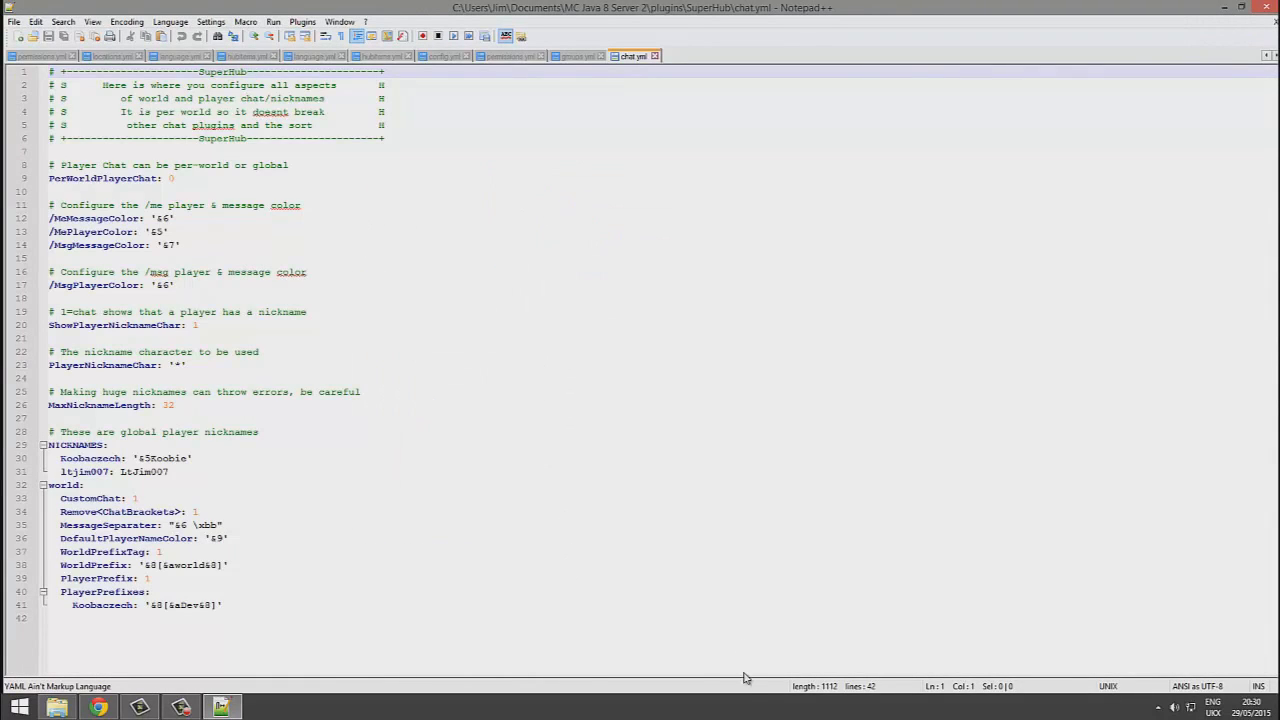
Step: Examine the chat.yml settings for message colors, nickname length, player name color and world prefixes
{"action": "left_click_drag", "start_coordinate": [250, 618], "coordinate": [162, 71]}
{"action": "left_click", "coordinate": [383, 313]}
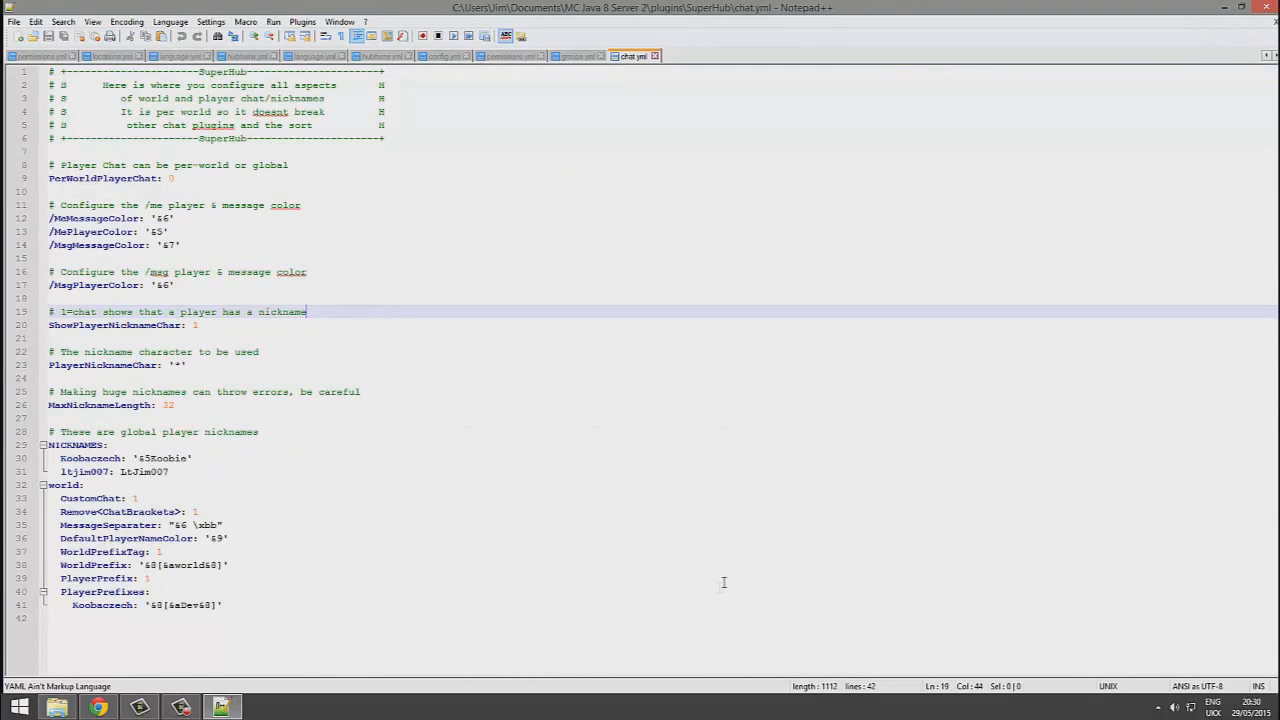
{"action": "left_click_drag", "start_coordinate": [577, 660], "coordinate": [154, 191]}
{"action": "left_click", "coordinate": [315, 588]}
{"action": "left_click", "coordinate": [338, 562]}
{"action": "left_click", "coordinate": [64, 540], "text": "shift"}
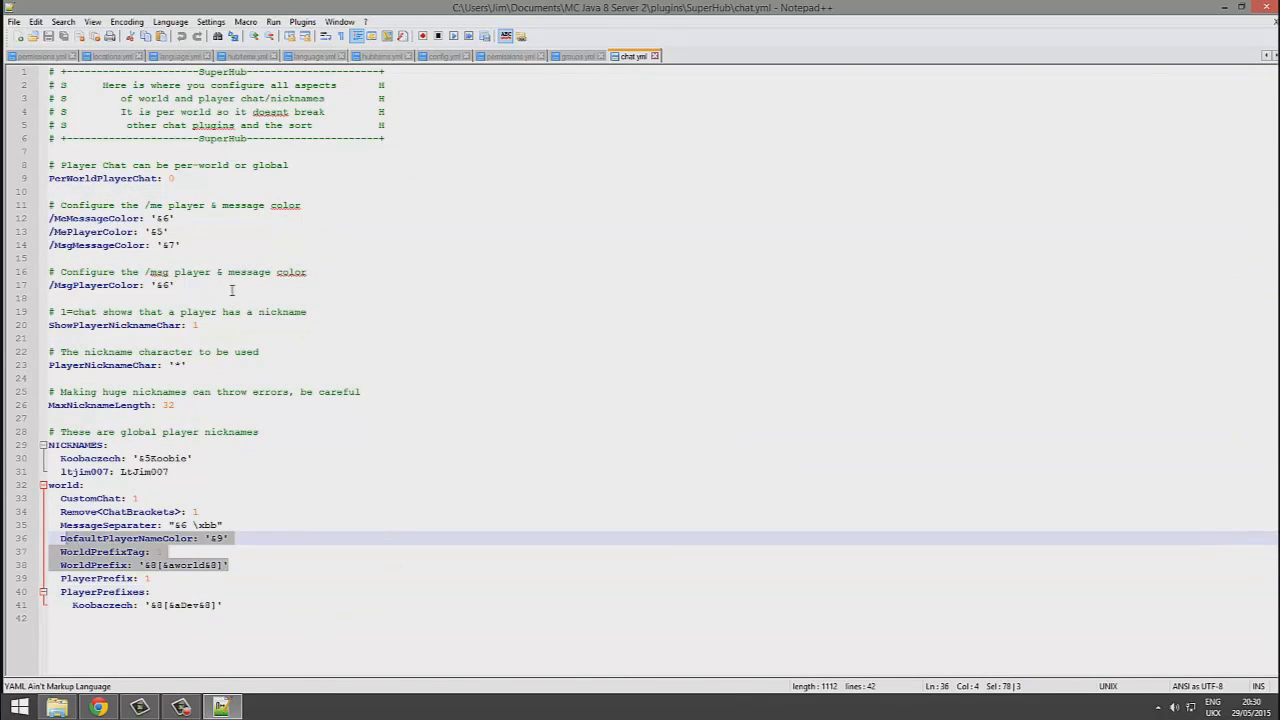
{"action": "left_click_drag", "start_coordinate": [182, 245], "coordinate": [55, 178]}
{"action": "left_click_drag", "start_coordinate": [300, 392], "coordinate": [310, 408]}
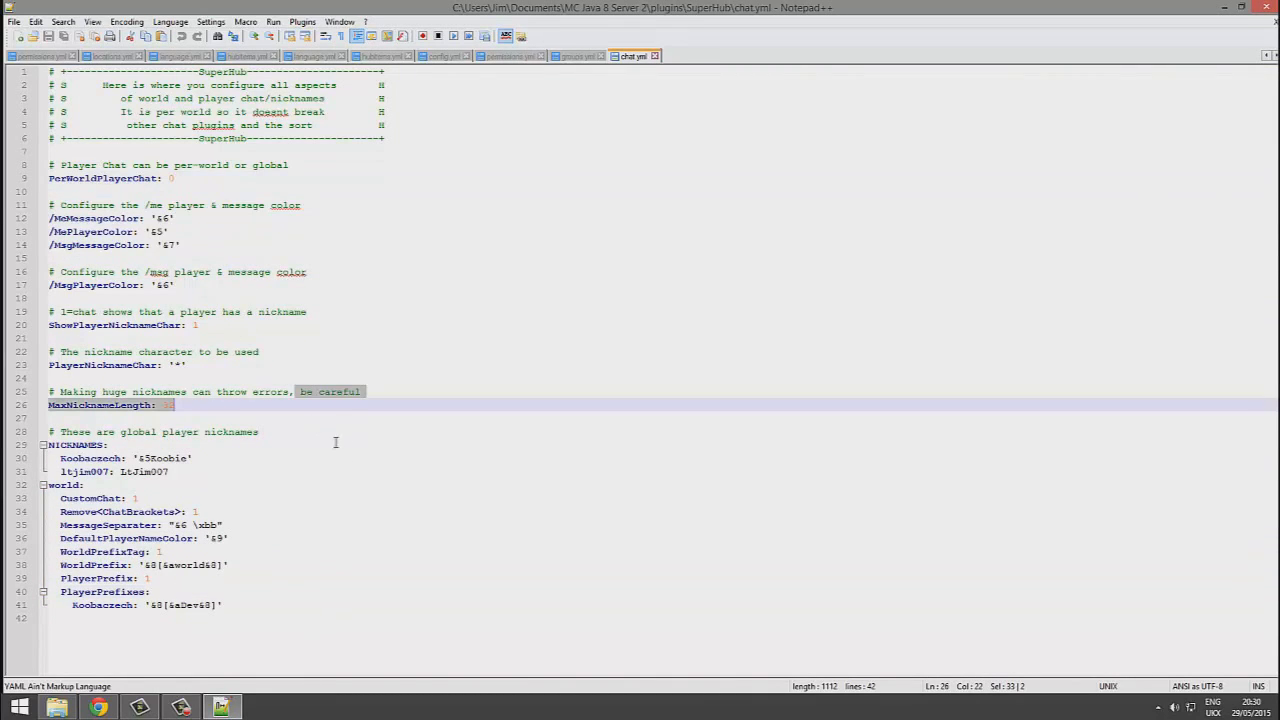
{"action": "left_click", "coordinate": [320, 434]}
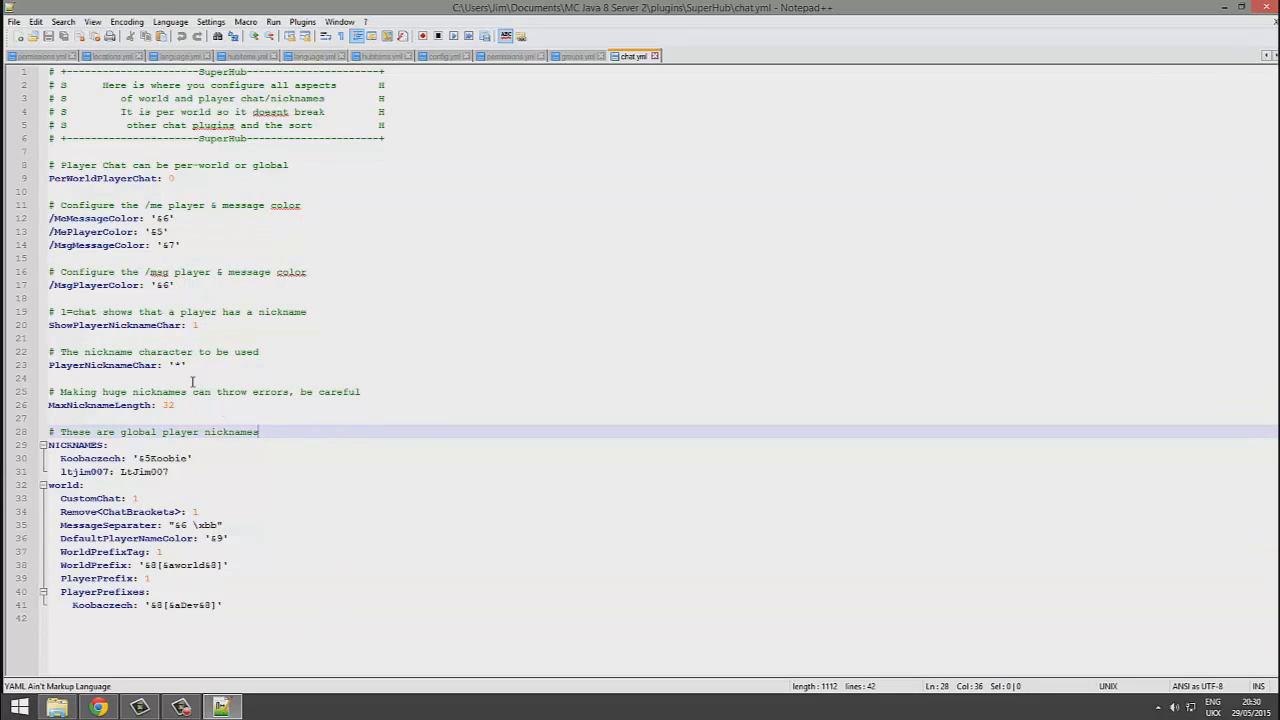
Step: Delete the asterisk from PlayerNicknameChar, leaving empty quotes, and save chat.yml
{"action": "left_click", "coordinate": [186, 366]}
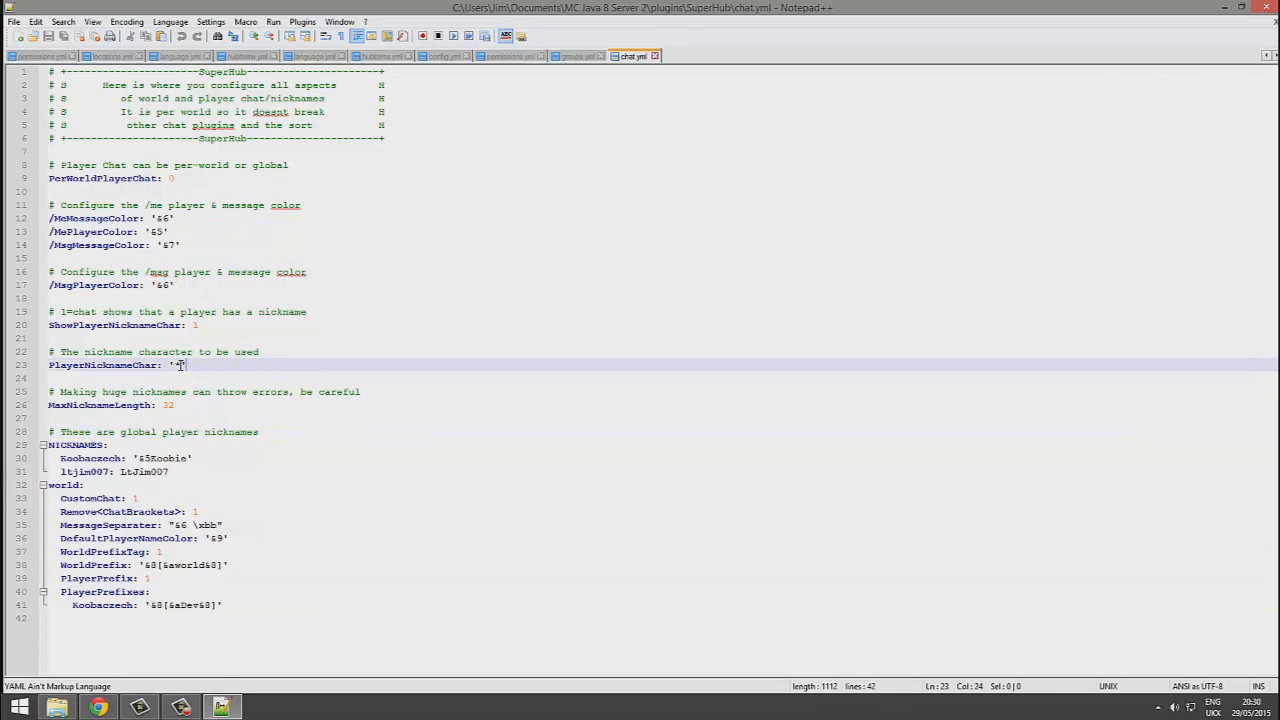
{"action": "key", "text": "Left"}
{"action": "key", "text": "BackSpace"}
{"action": "double_click", "coordinate": [196, 325]}
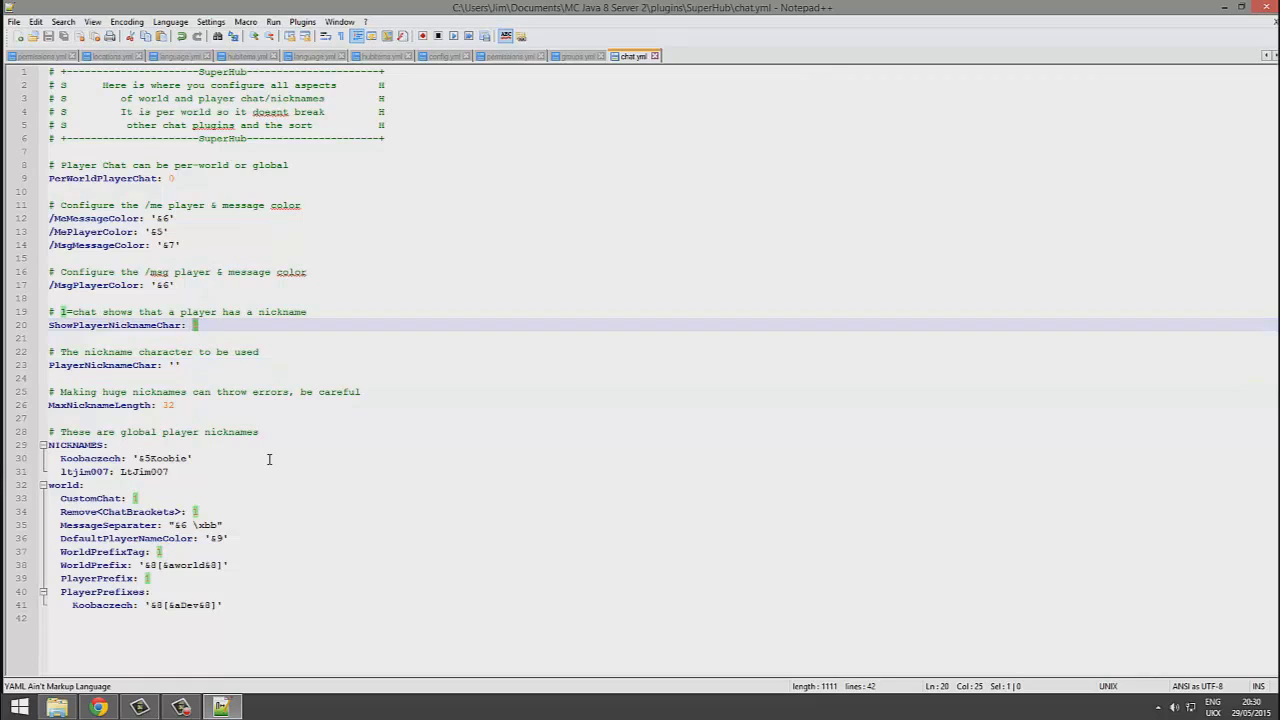
{"action": "left_click", "coordinate": [266, 484]}
{"action": "left_click", "coordinate": [239, 470]}
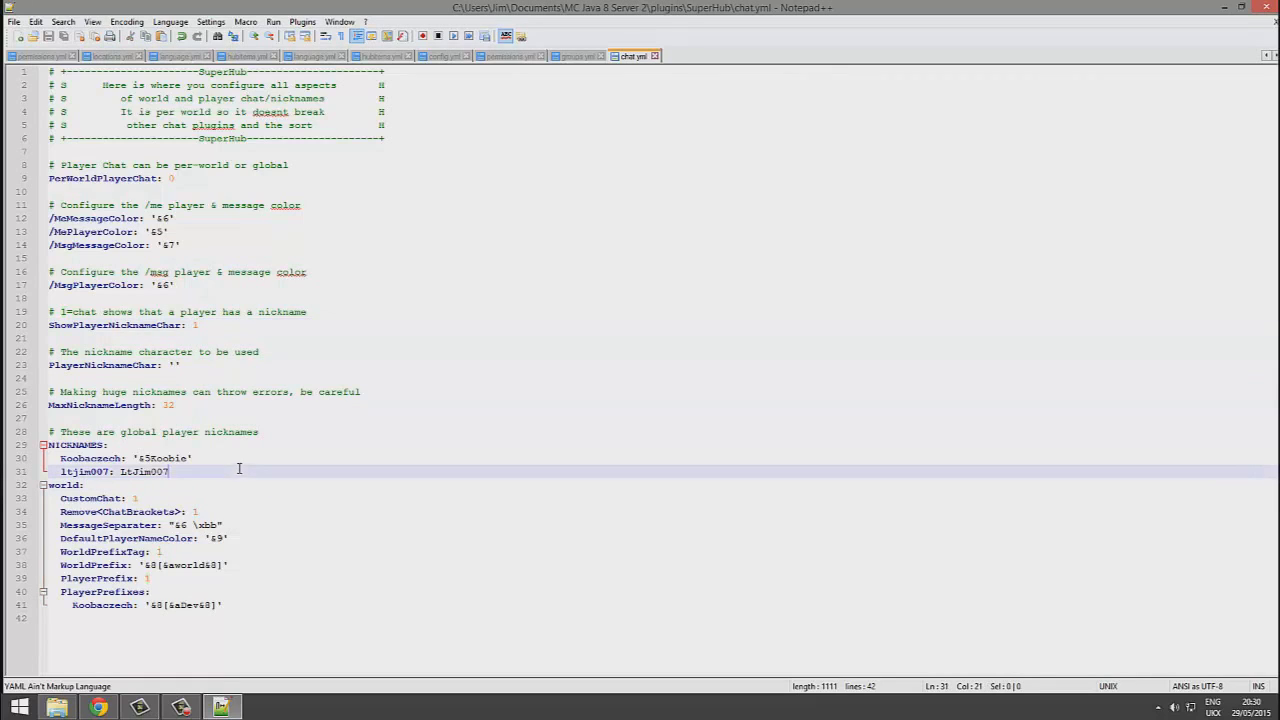
{"action": "key", "text": "Return"}
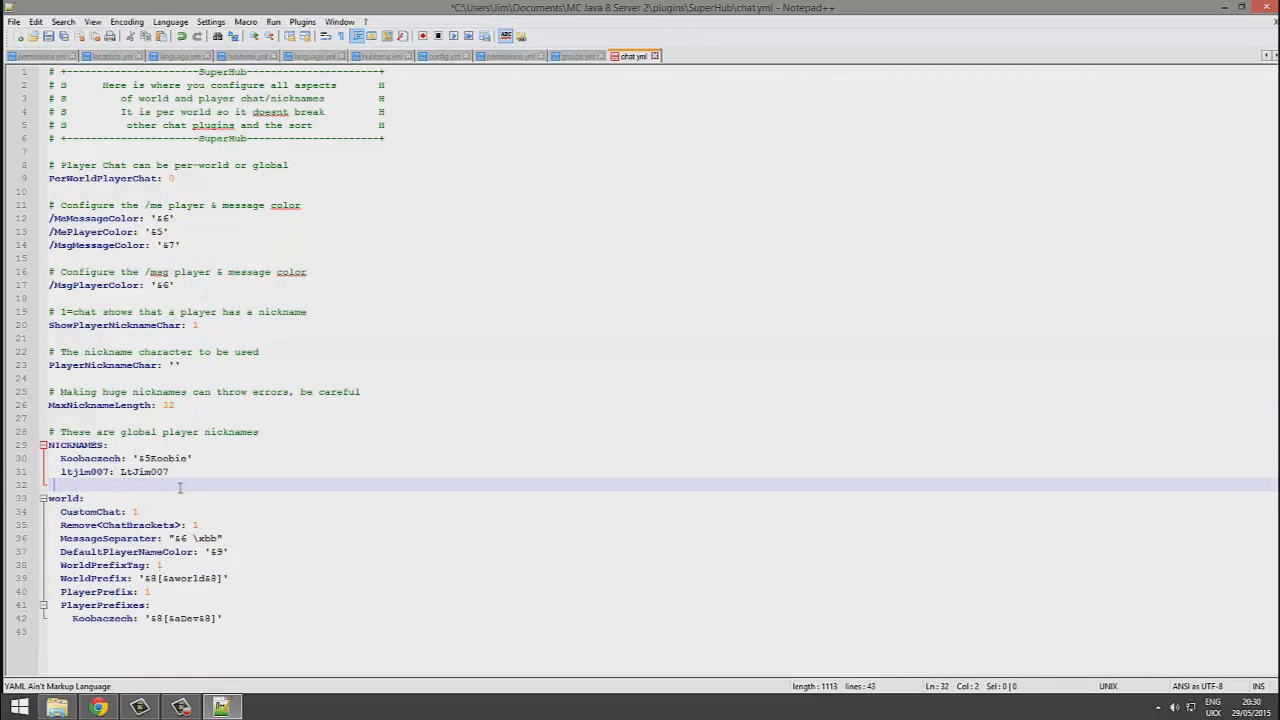
{"action": "key", "text": "BackSpace"}
{"action": "key", "text": "BackSpace"}
{"action": "key", "text": "shift+Home"}
{"action": "key", "text": "shift+Home"}
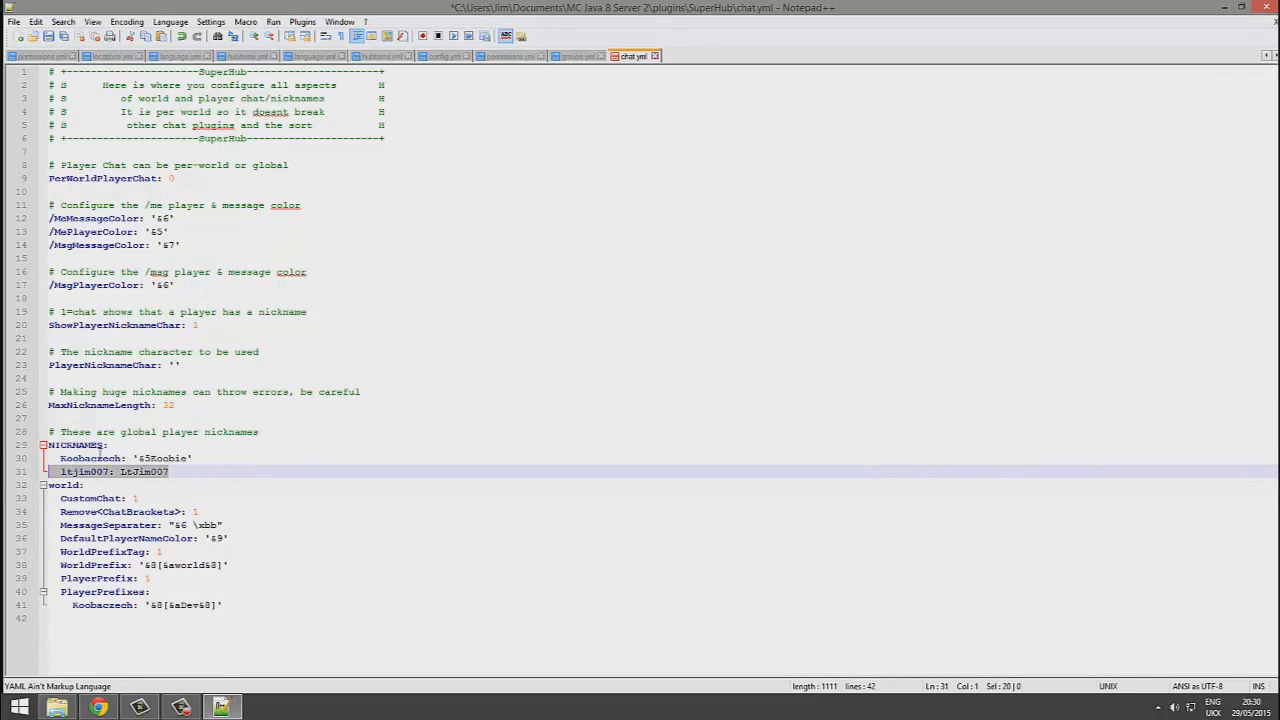
{"action": "left_click", "coordinate": [238, 479]}
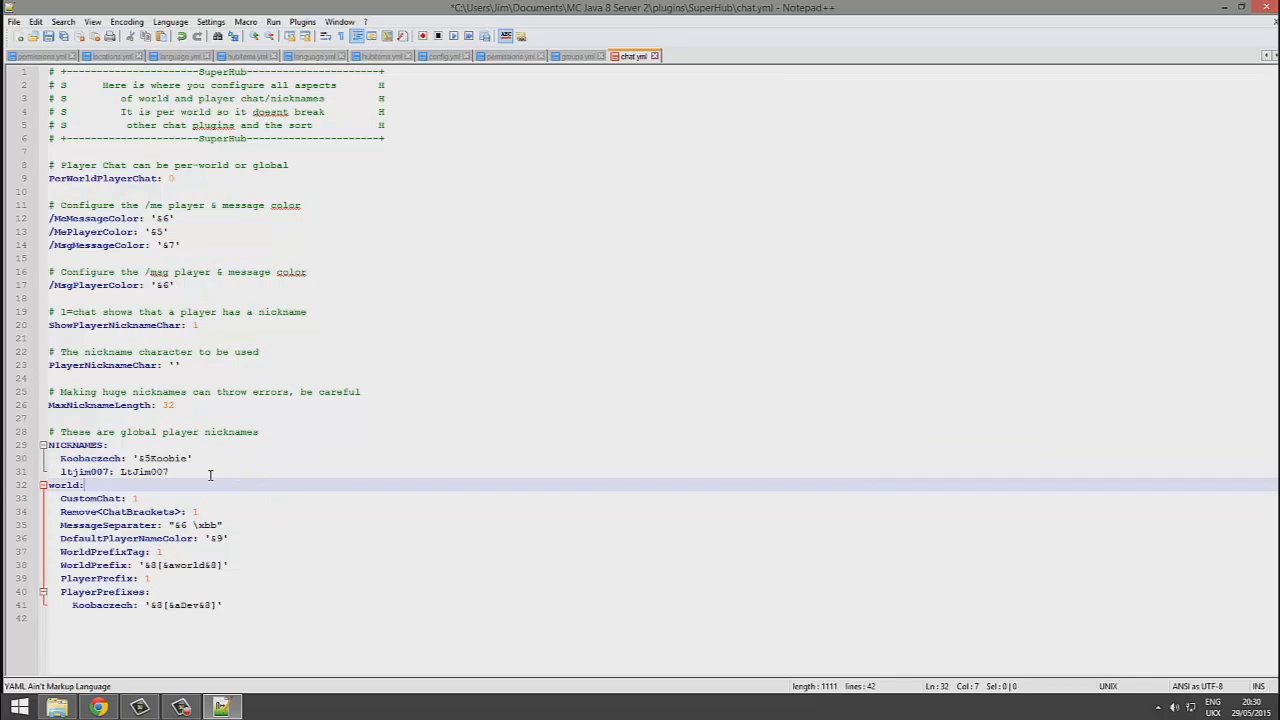
Step: Shorten the second nickname under NICKNAMES by removing its 007 suffix and save chat.yml
{"action": "left_click_drag", "start_coordinate": [189, 473], "coordinate": [141, 471]}
{"action": "type", "text": "im"}
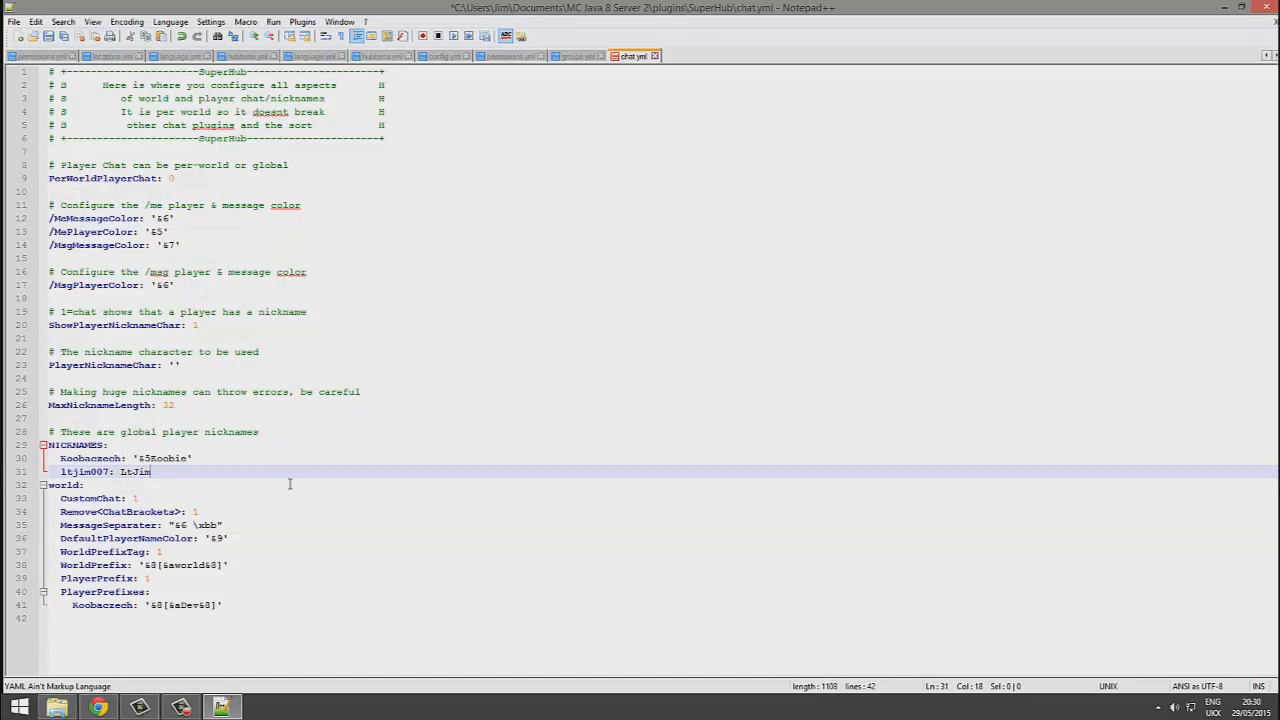
{"action": "key", "text": "ctrl+s"}
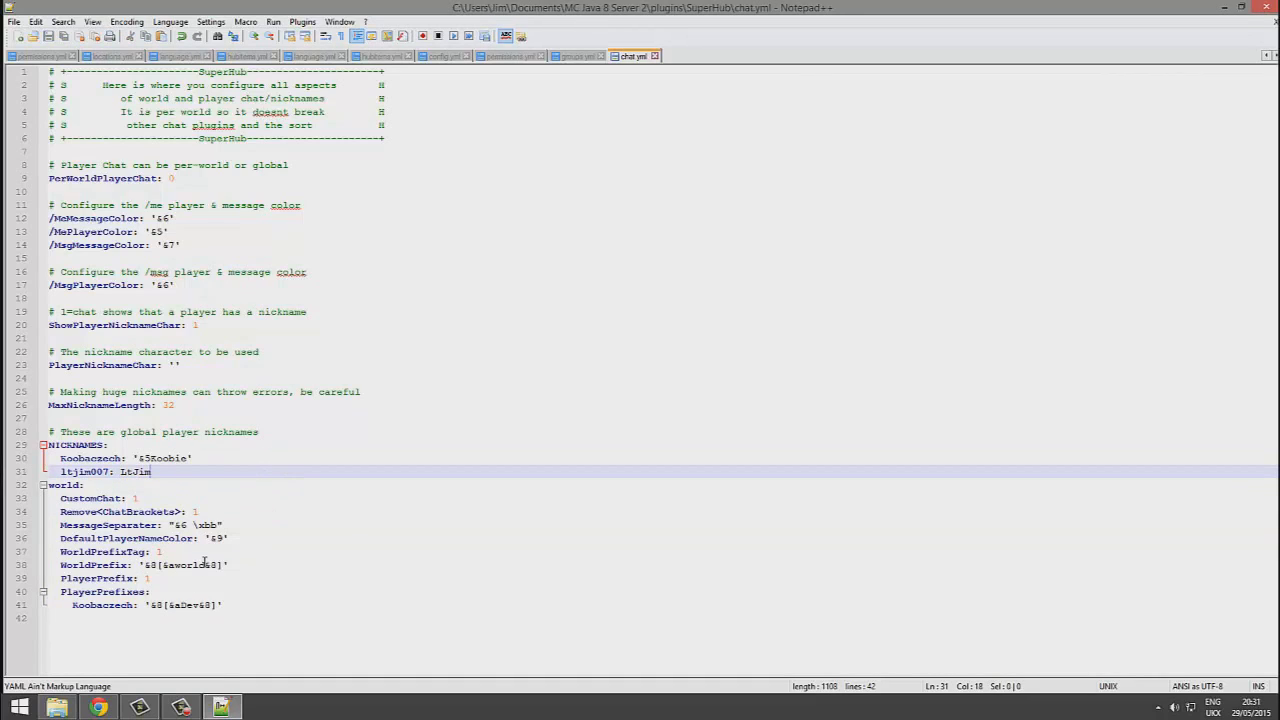
Step: Replace the text inside the WorldPrefix brackets with Mineplex, keeping the color codes, and save the file
{"action": "left_click_drag", "start_coordinate": [204, 565], "coordinate": [178, 571]}
{"action": "type", "text": "Mineplex"}
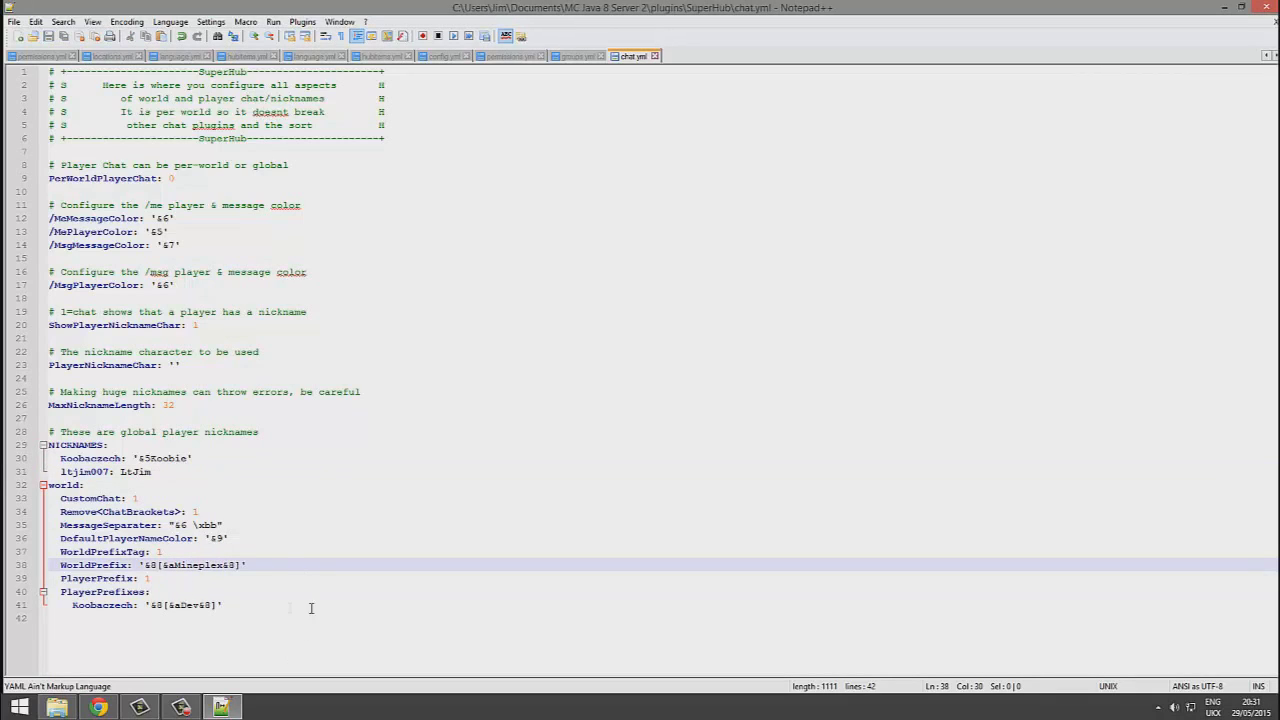
Step: Examine the world chat block and its PlayerPrefixes entry in chat.yml
{"action": "left_click_drag", "start_coordinate": [290, 607], "coordinate": [36, 513]}
{"action": "left_click", "coordinate": [262, 581]}
{"action": "left_click_drag", "start_coordinate": [254, 618], "coordinate": [30, 606]}
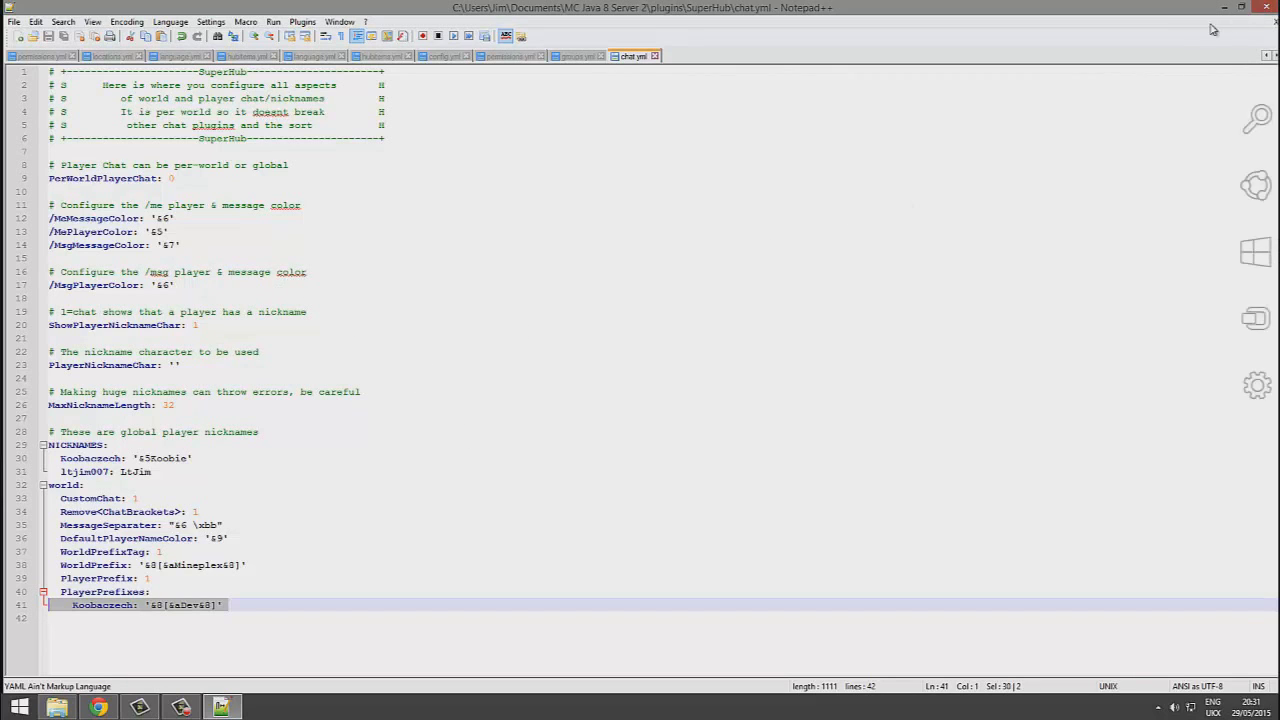
Step: Close chat.yml's editor window and open the config file from the SuperHub folder in Notepad++
{"action": "left_click", "coordinate": [1262, 7]}
{"action": "right_click", "coordinate": [591, 194]}
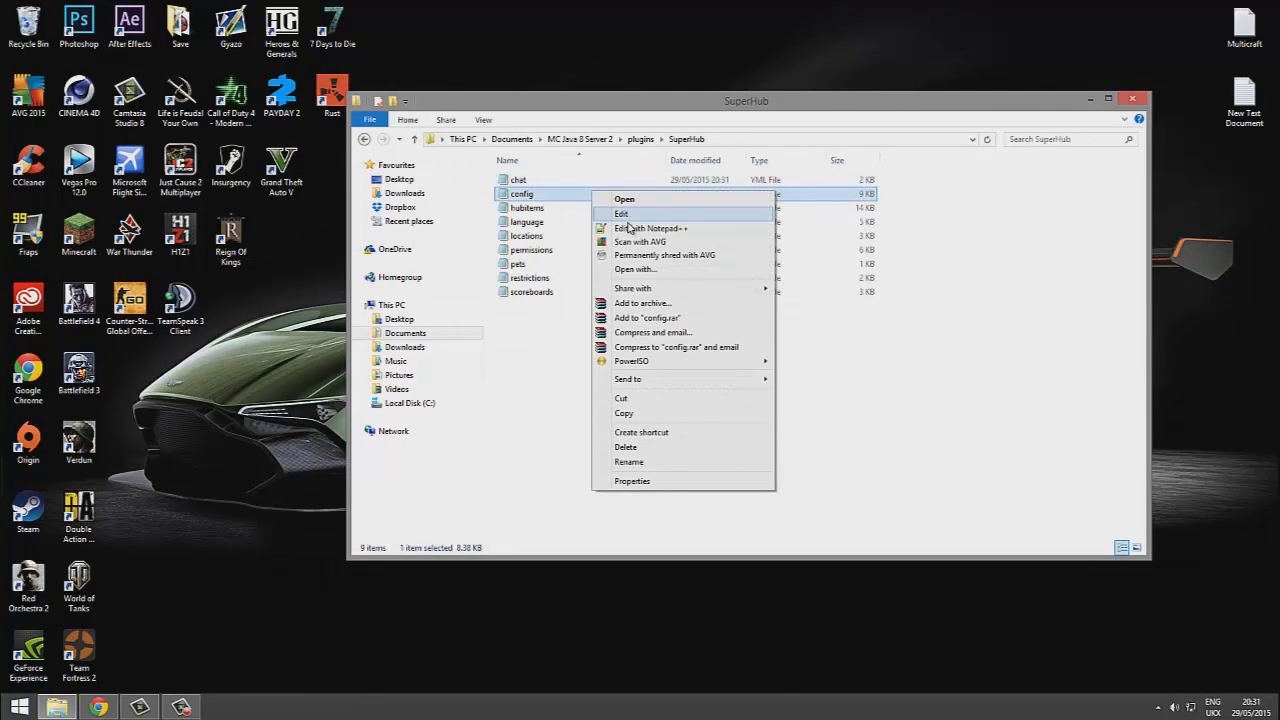
{"action": "left_click", "coordinate": [625, 220]}
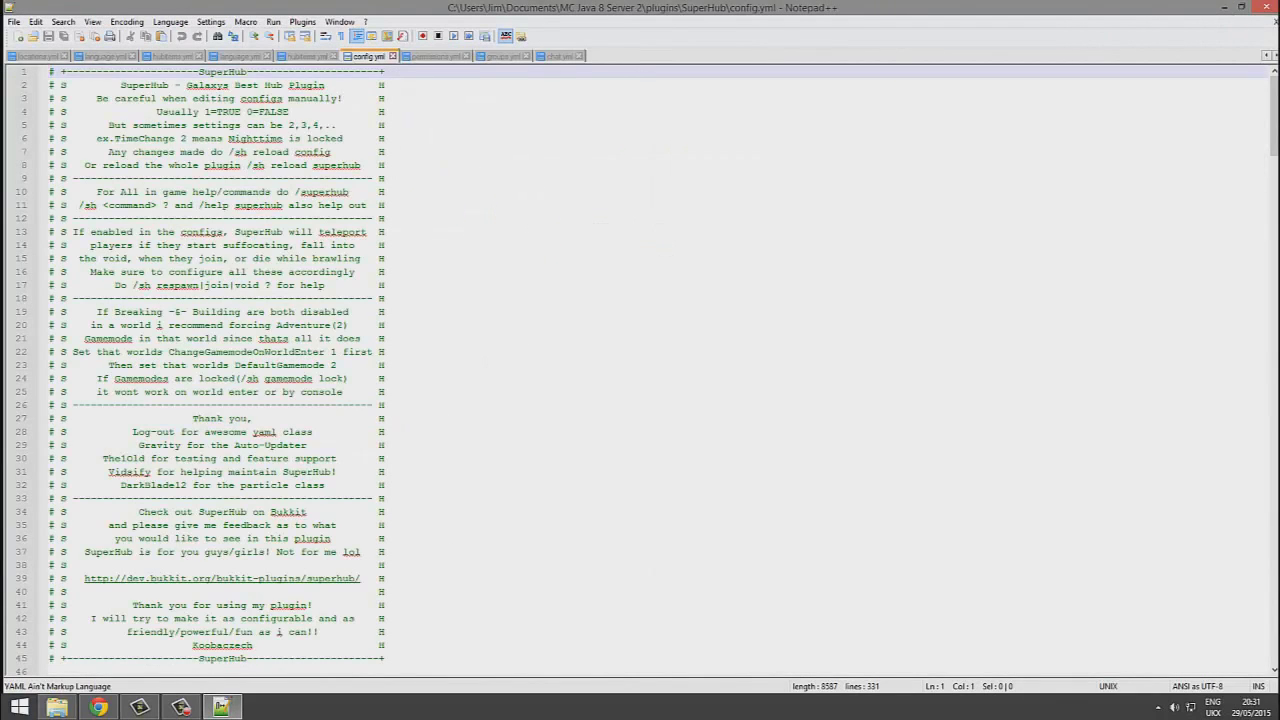
Step: Examine the introductory comments, refresh rates and Modules list in config.yml
{"action": "left_click_drag", "start_coordinate": [1274, 146], "coordinate": [509, 363]}
{"action": "left_click_drag", "start_coordinate": [157, 113], "coordinate": [288, 115]}
{"action": "left_click", "coordinate": [194, 114]}
{"action": "scroll", "coordinate": [320, 410], "scroll_direction": "down", "scroll_amount": 13}
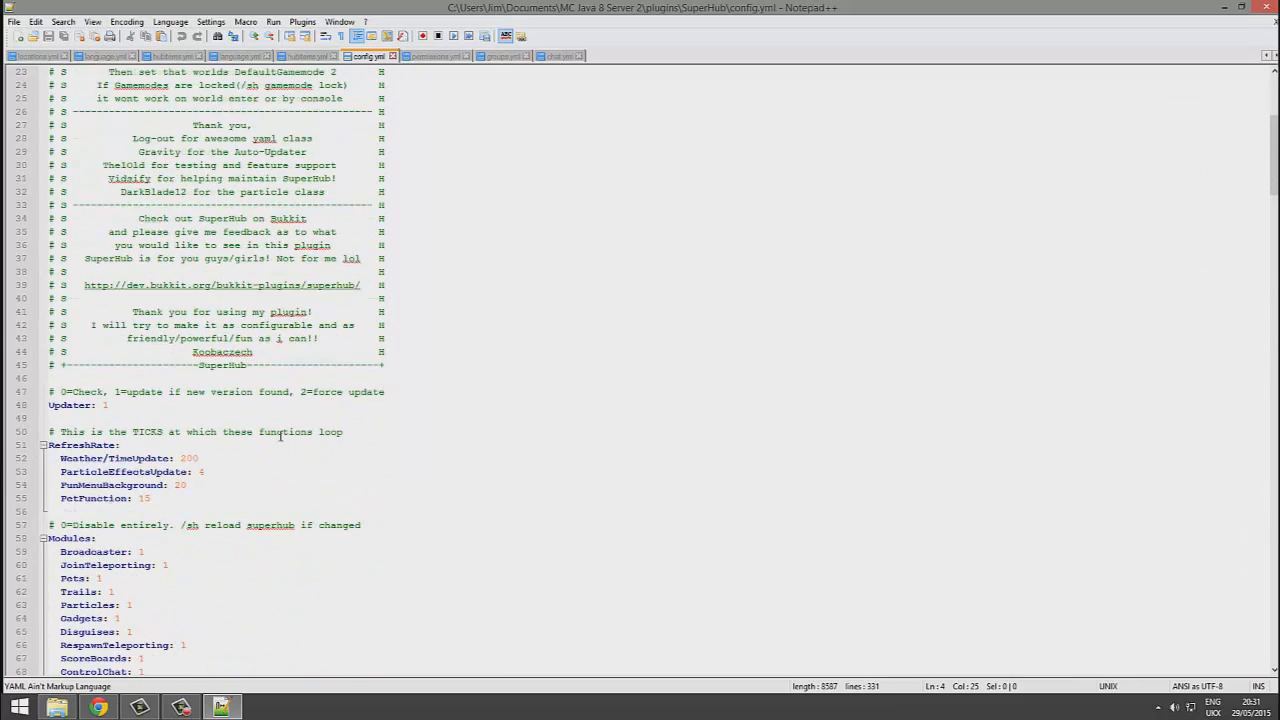
{"action": "left_click_drag", "start_coordinate": [325, 510], "coordinate": [54, 378]}
{"action": "scroll", "coordinate": [160, 410], "scroll_direction": "down", "scroll_amount": 2}
{"action": "left_click", "coordinate": [210, 298]}
{"action": "left_click_drag", "start_coordinate": [375, 285], "coordinate": [10, 272]}
{"action": "scroll", "coordinate": [249, 370], "scroll_direction": "down", "scroll_amount": 2}
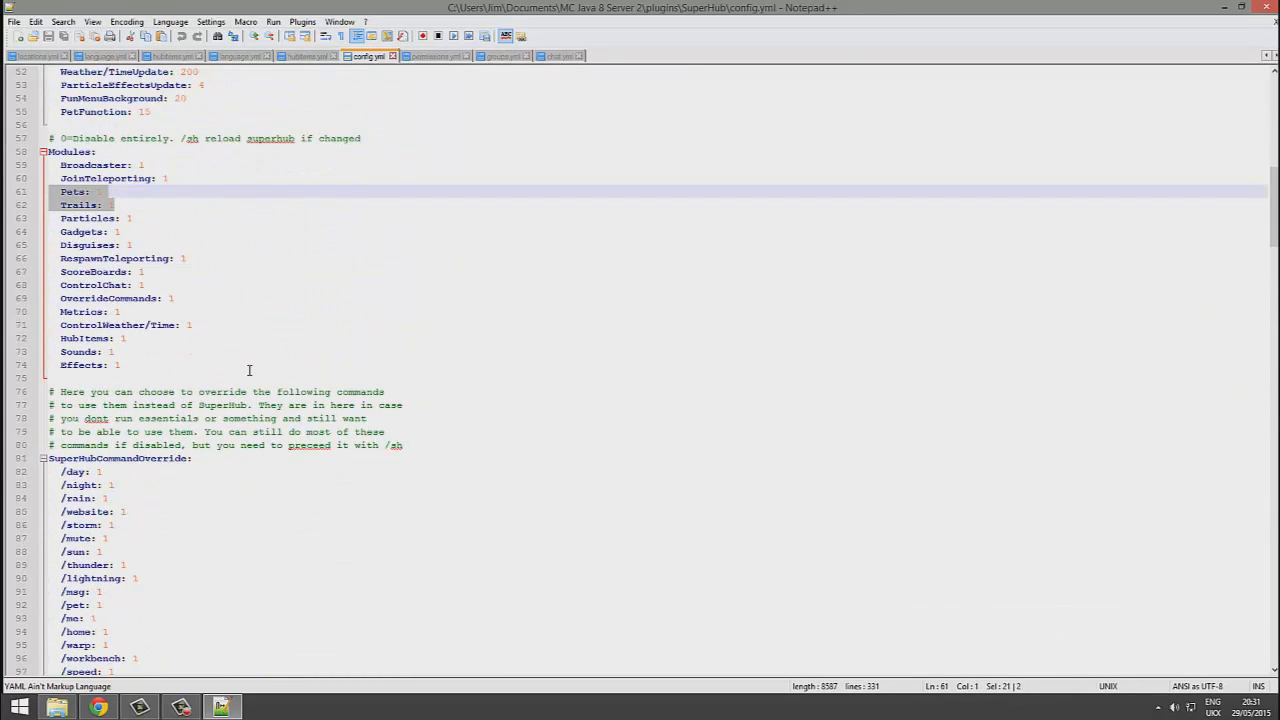
Step: Set the Disguises module to 0 and save config.yml
{"action": "left_click", "coordinate": [164, 242]}
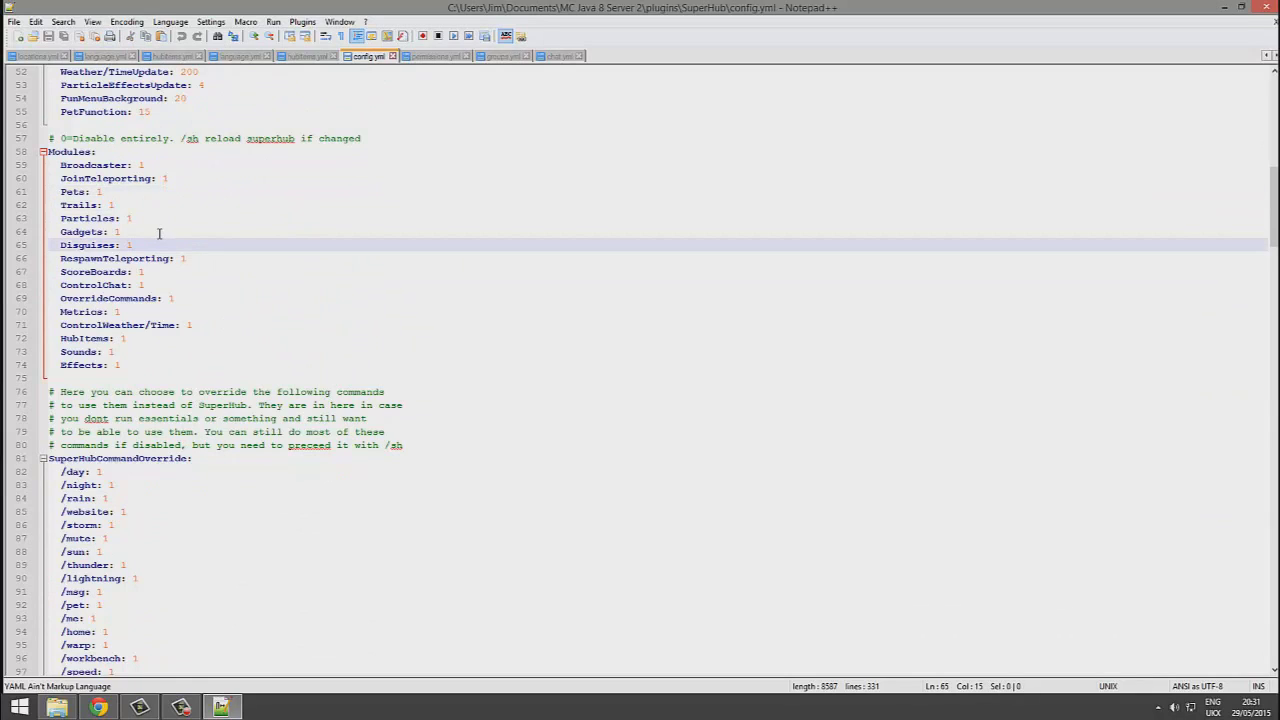
{"action": "key", "text": "BackSpace"}
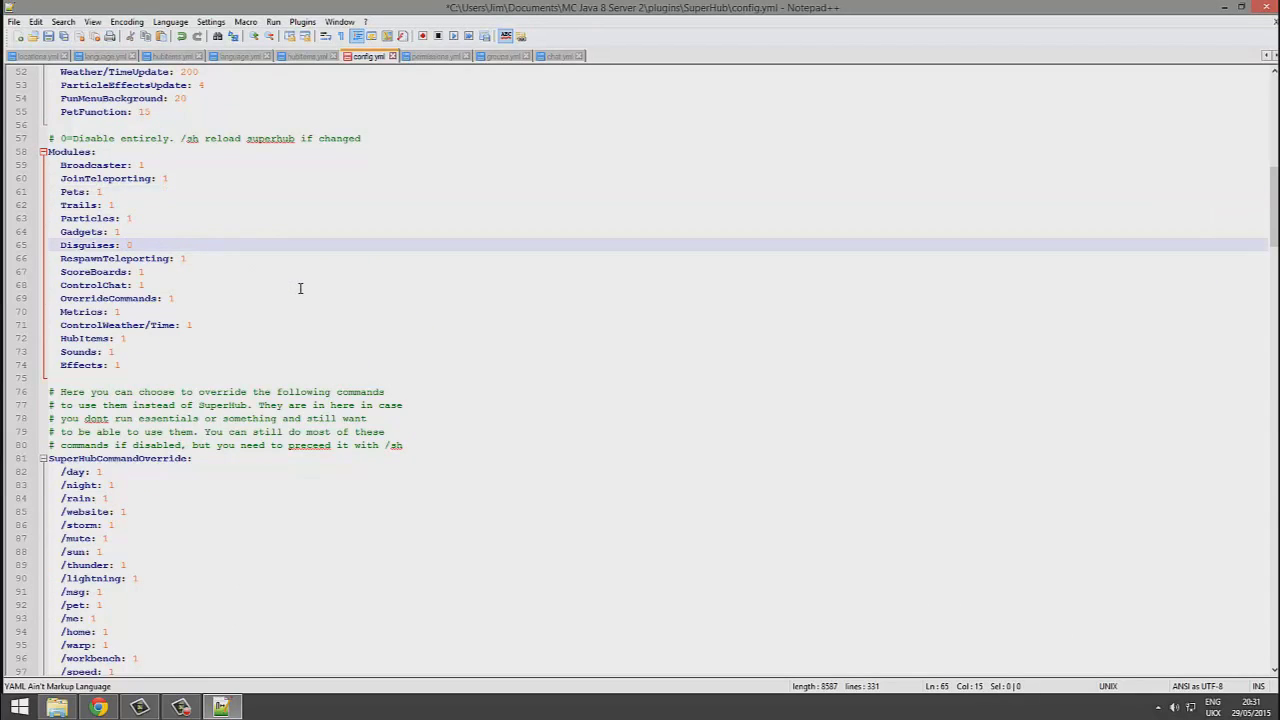
{"action": "key", "text": "ctrl+s"}
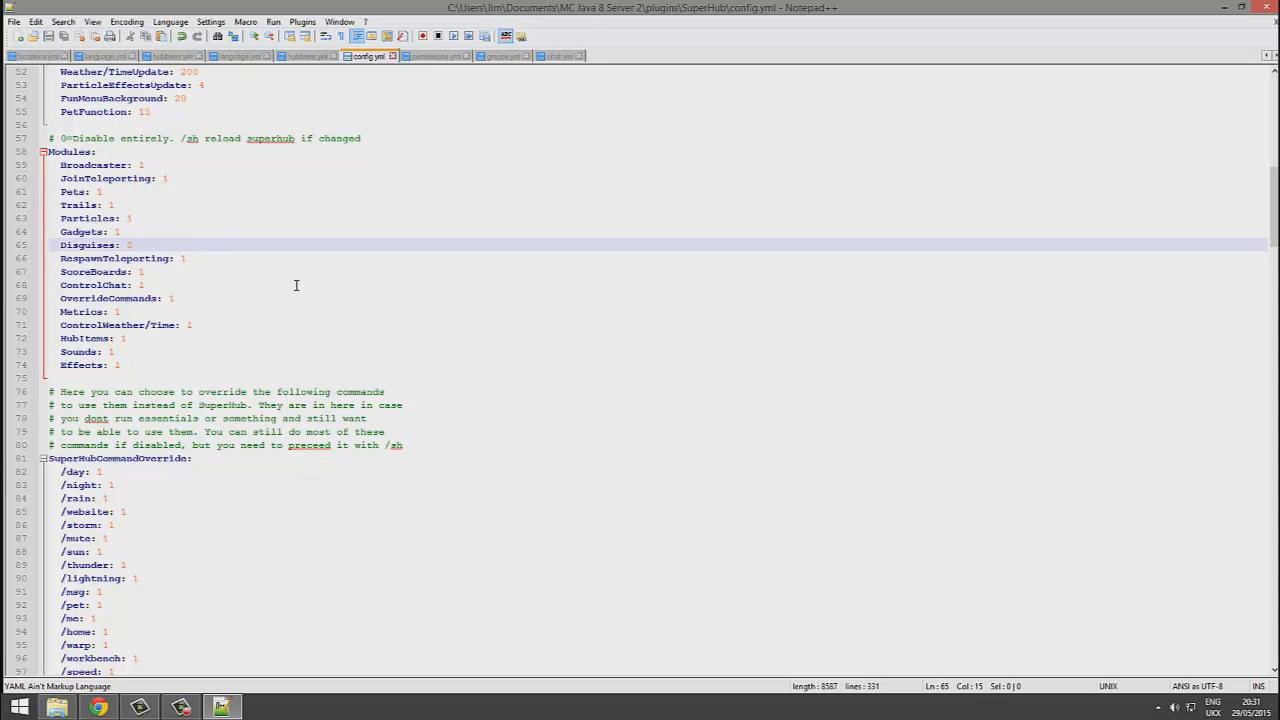
Step: Examine the commands listed under SuperHubCommandOverride, including /feed, /fly and /nick
{"action": "scroll", "coordinate": [261, 306], "scroll_direction": "down", "scroll_amount": 6}
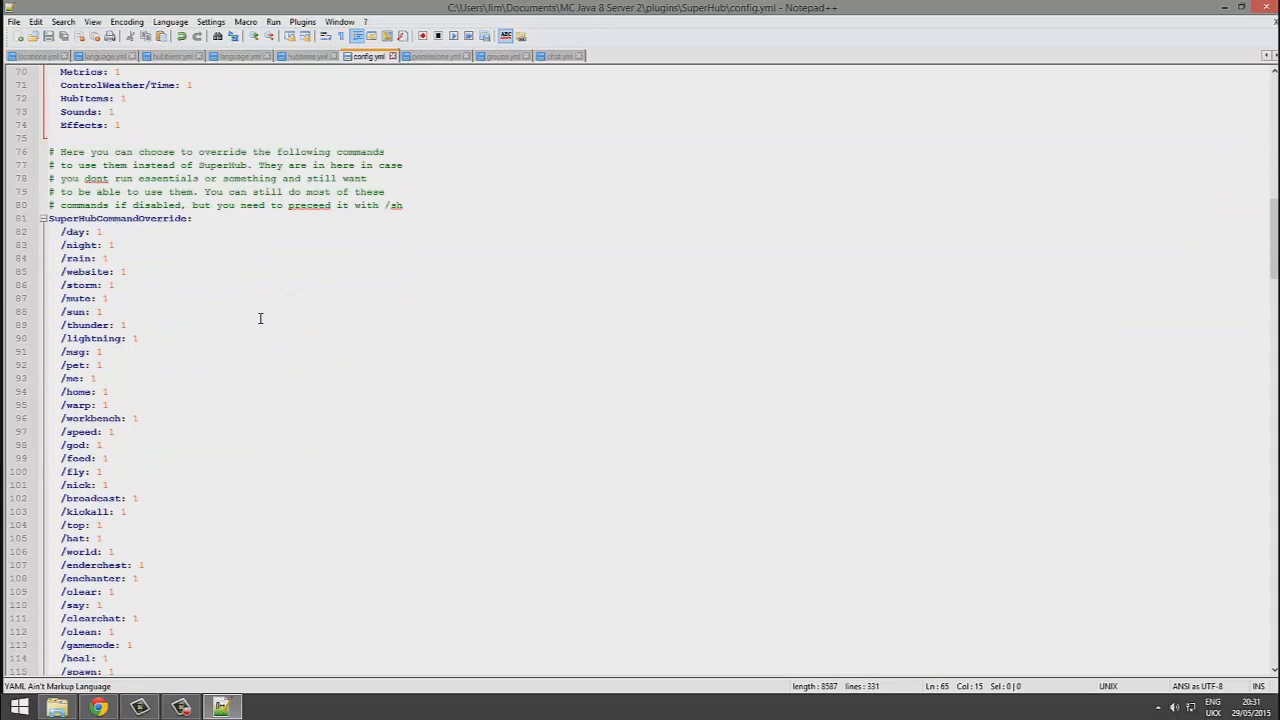
{"action": "scroll", "coordinate": [421, 418], "scroll_direction": "down", "scroll_amount": 2}
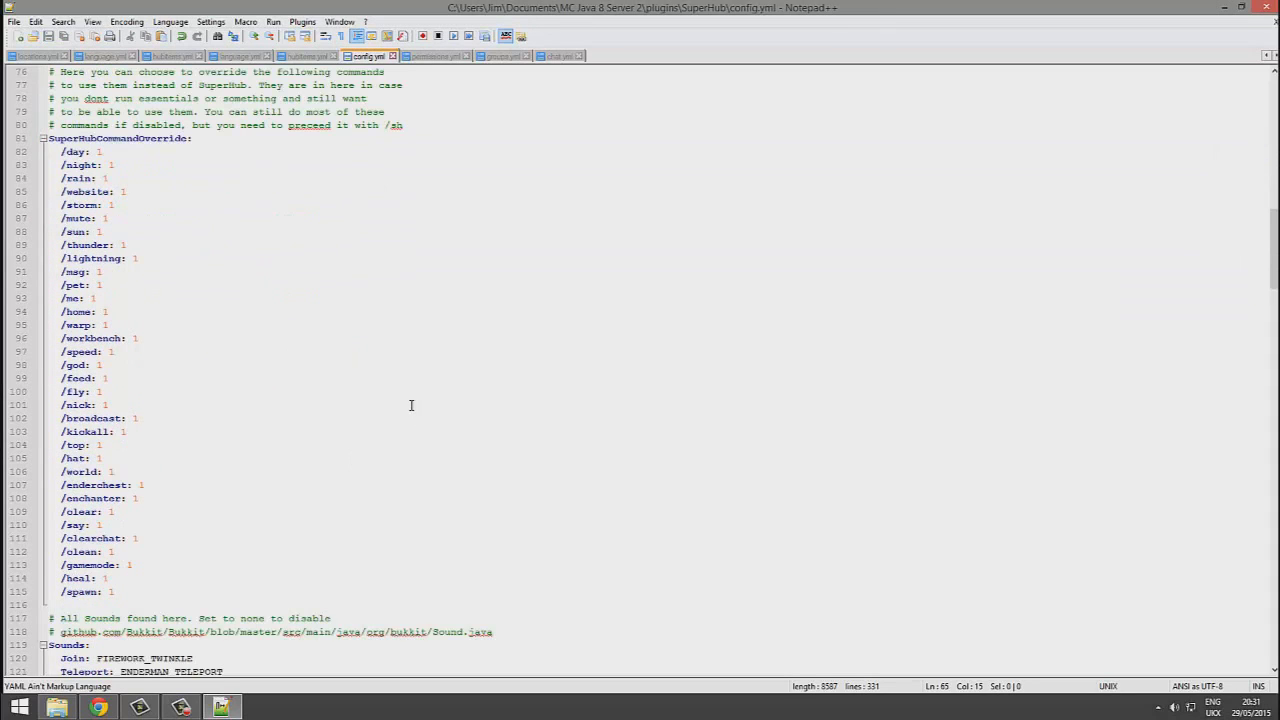
{"action": "left_click_drag", "start_coordinate": [284, 399], "coordinate": [10, 380]}
{"action": "left_click", "coordinate": [238, 424]}
{"action": "left_click_drag", "start_coordinate": [104, 392], "coordinate": [36, 393]}
{"action": "left_click_drag", "start_coordinate": [139, 404], "coordinate": [30, 380]}
{"action": "left_click", "coordinate": [140, 414]}
{"action": "left_click", "coordinate": [120, 405]}
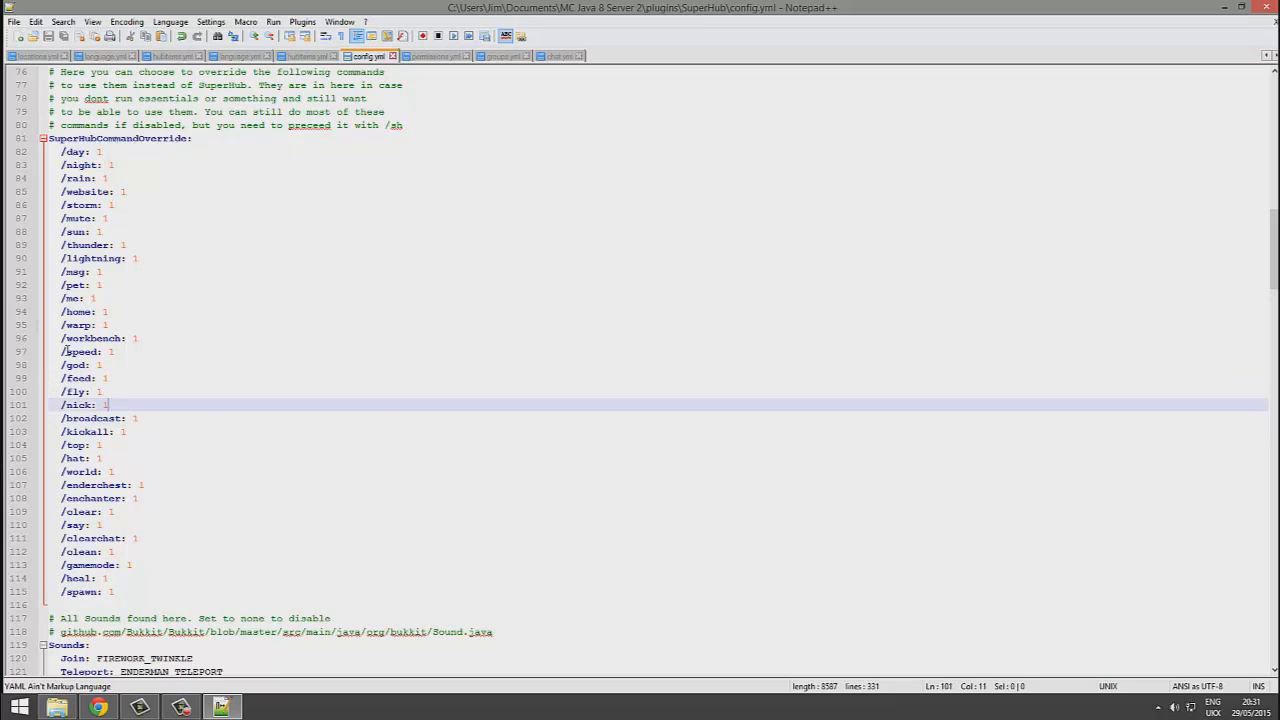
{"action": "left_click_drag", "start_coordinate": [146, 485], "coordinate": [48, 178]}
{"action": "left_click", "coordinate": [170, 368]}
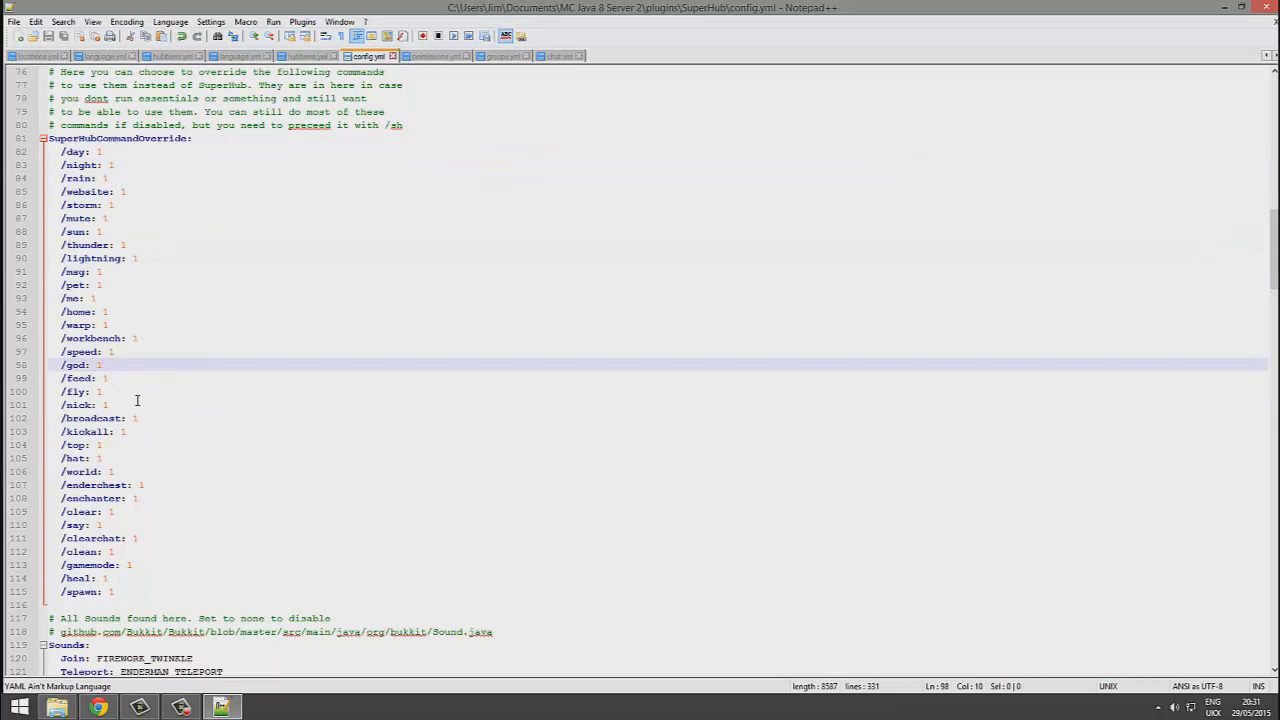
Step: Set the /fly command override to 0 and save config.yml
{"action": "left_click", "coordinate": [135, 390]}
{"action": "key", "text": "BackSpace"}
{"action": "type", "text": "0"}
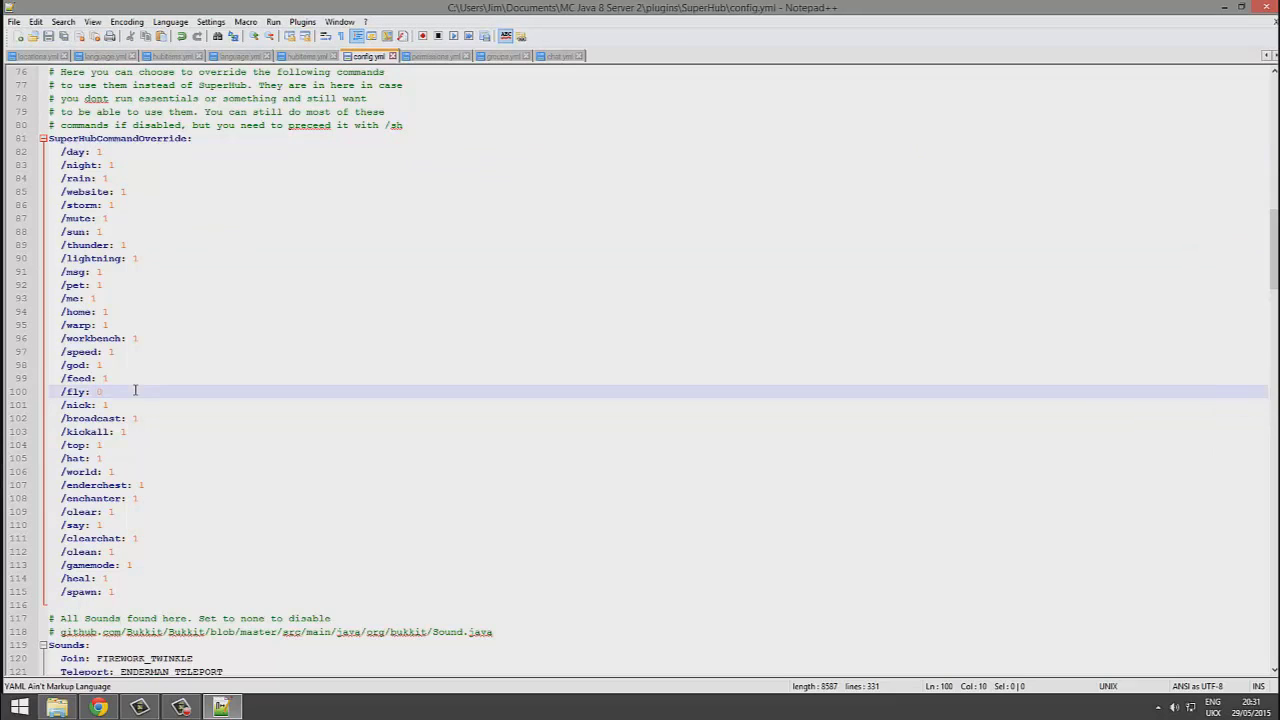
Step: Review the rest of the command overrides and the Sounds assigned to each hub event
{"action": "scroll", "coordinate": [92, 403], "scroll_direction": "up", "scroll_amount": 2}
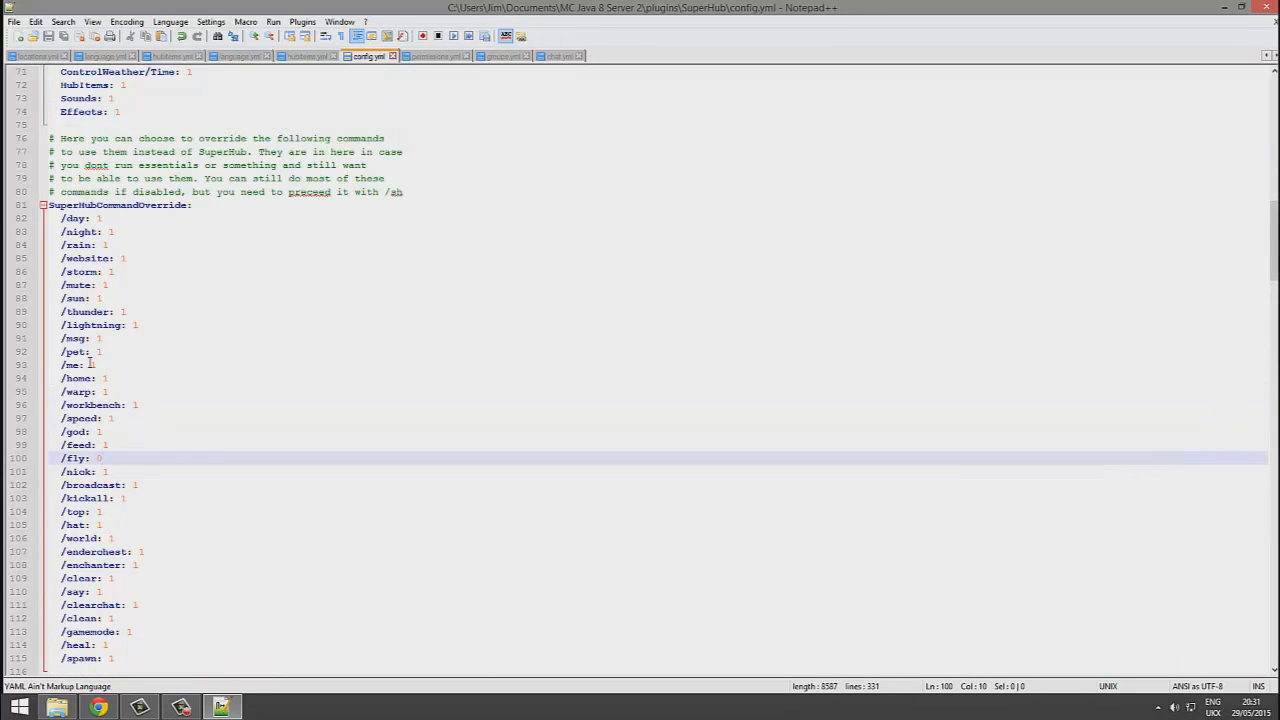
{"action": "scroll", "coordinate": [90, 362], "scroll_direction": "down", "scroll_amount": 3}
{"action": "left_click_drag", "start_coordinate": [282, 473], "coordinate": [149, 244]}
{"action": "scroll", "coordinate": [149, 337], "scroll_direction": "up", "scroll_amount": 2}
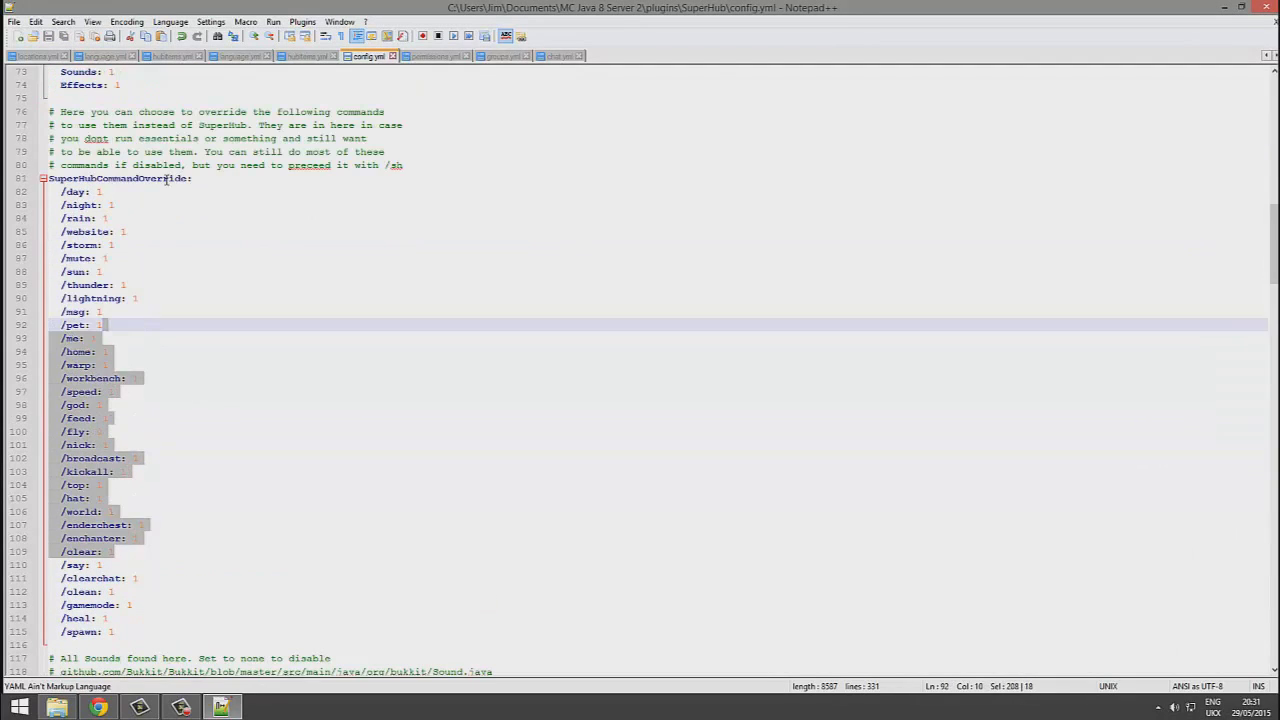
{"action": "left_click", "coordinate": [166, 178]}
{"action": "scroll", "coordinate": [249, 380], "scroll_direction": "down", "scroll_amount": 9}
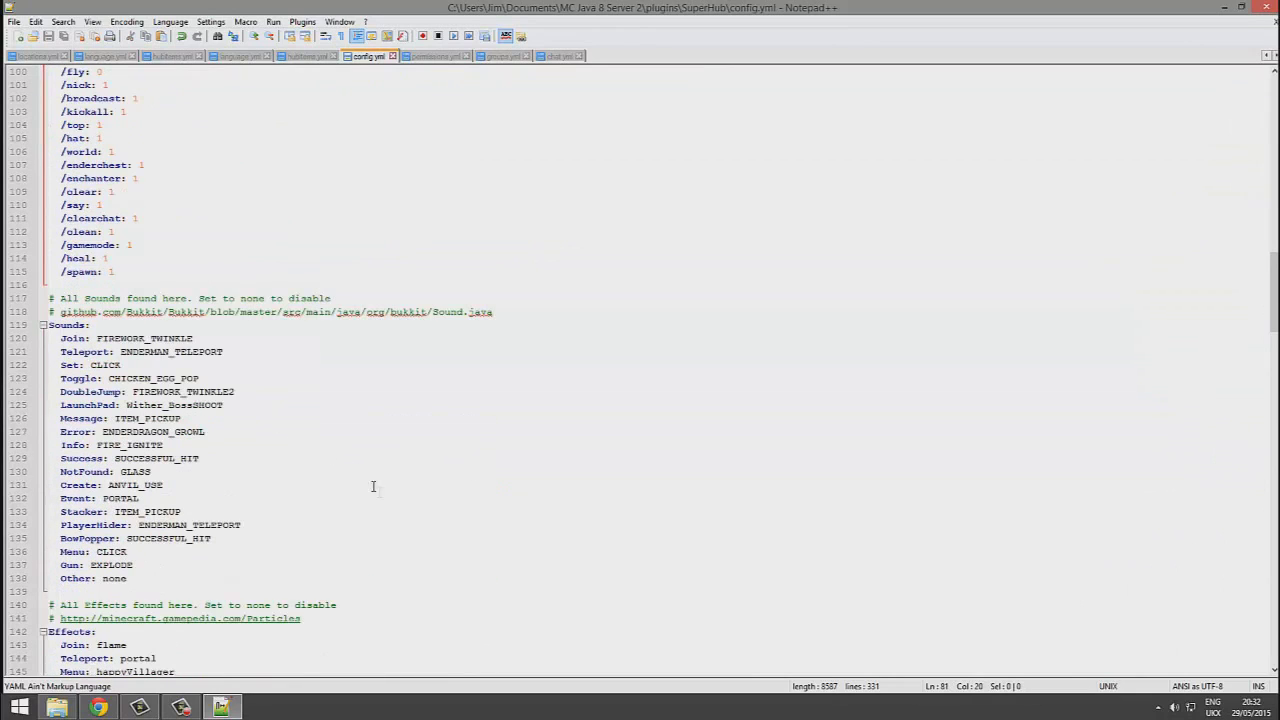
{"action": "left_click_drag", "start_coordinate": [378, 492], "coordinate": [79, 392]}
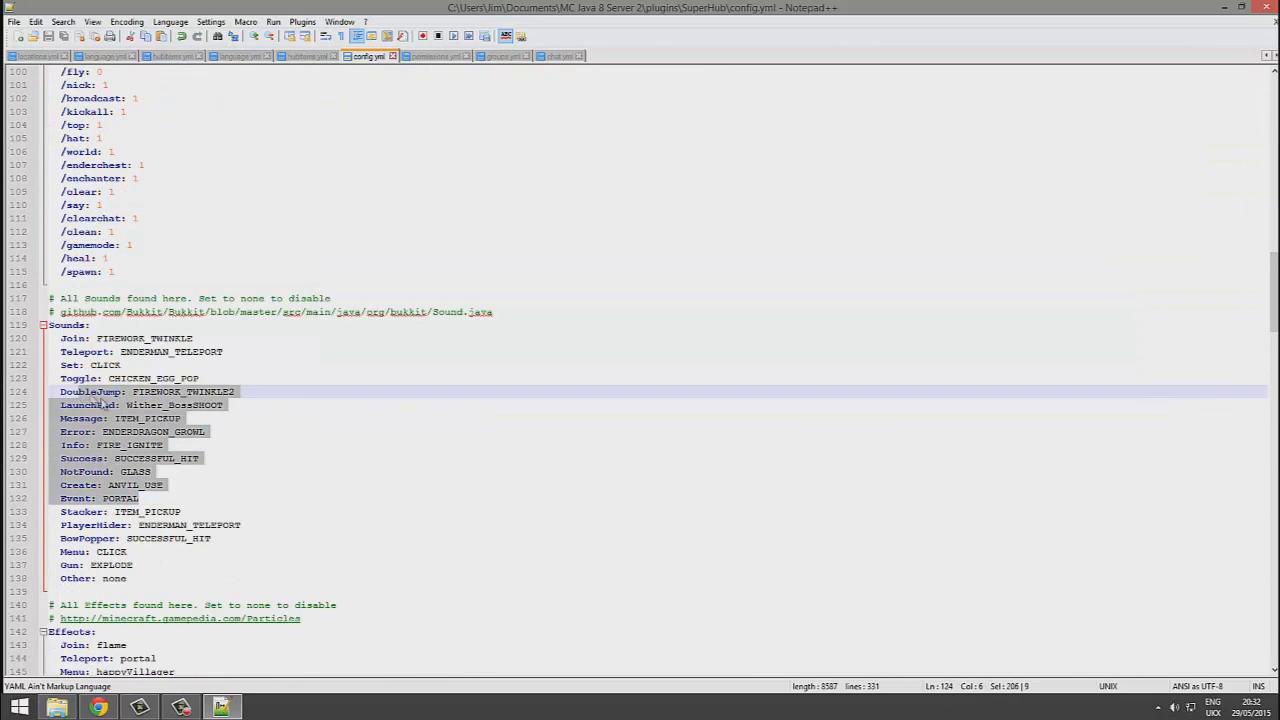
{"action": "left_click", "coordinate": [287, 426]}
{"action": "scroll", "coordinate": [285, 418], "scroll_direction": "down", "scroll_amount": 5}
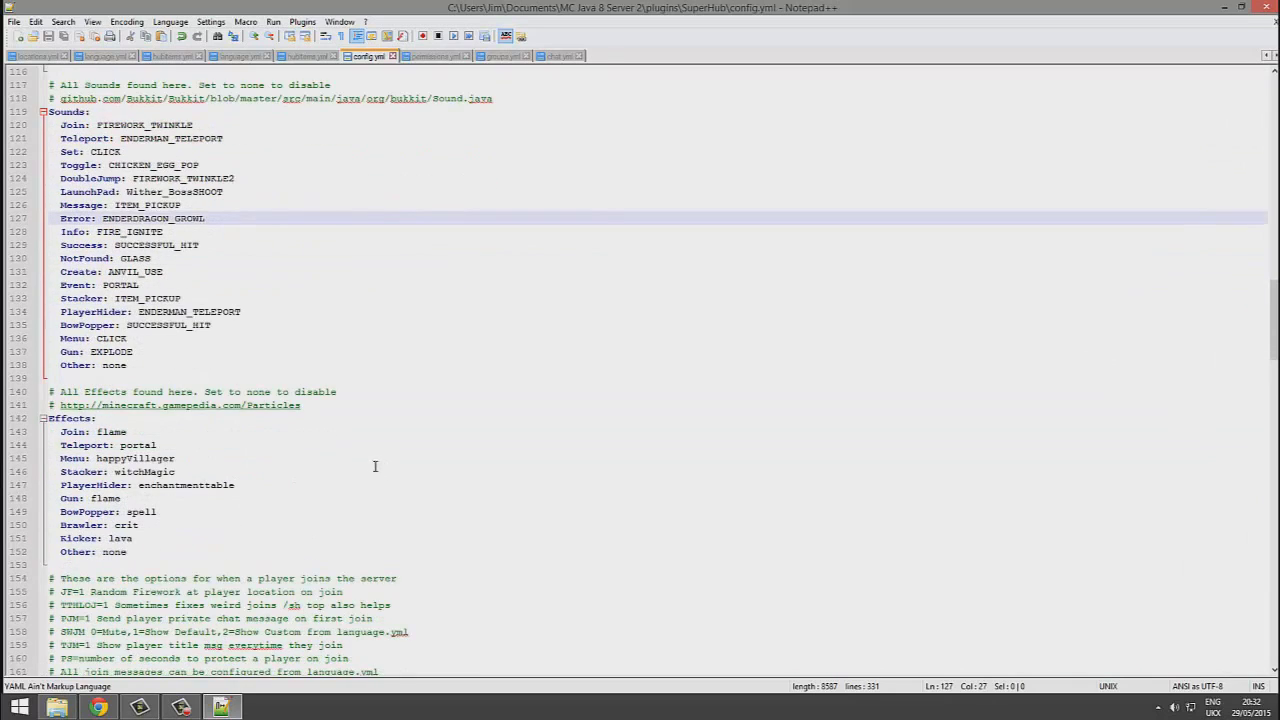
Step: Examine the Effects section, including the Brawler and Kicker particles and the particle reference link
{"action": "scroll", "coordinate": [357, 487], "scroll_direction": "down", "scroll_amount": 3}
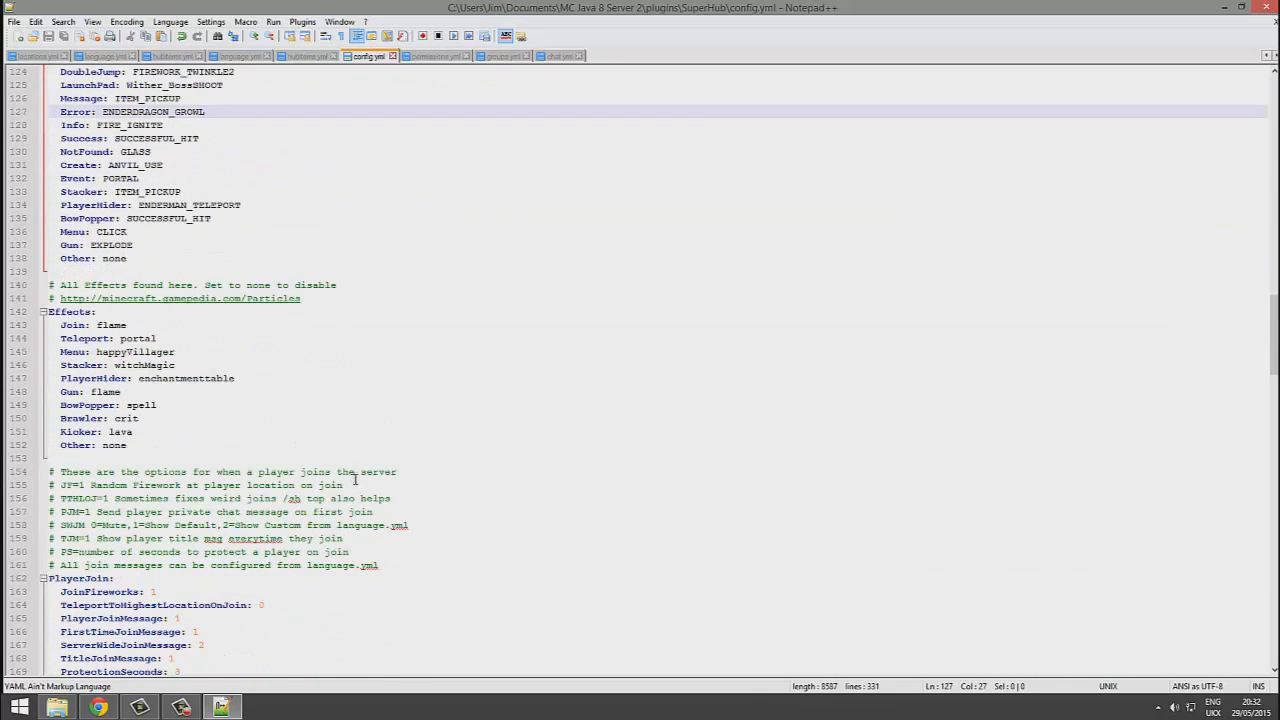
{"action": "left_click_drag", "start_coordinate": [306, 421], "coordinate": [48, 298]}
{"action": "left_click", "coordinate": [169, 441]}
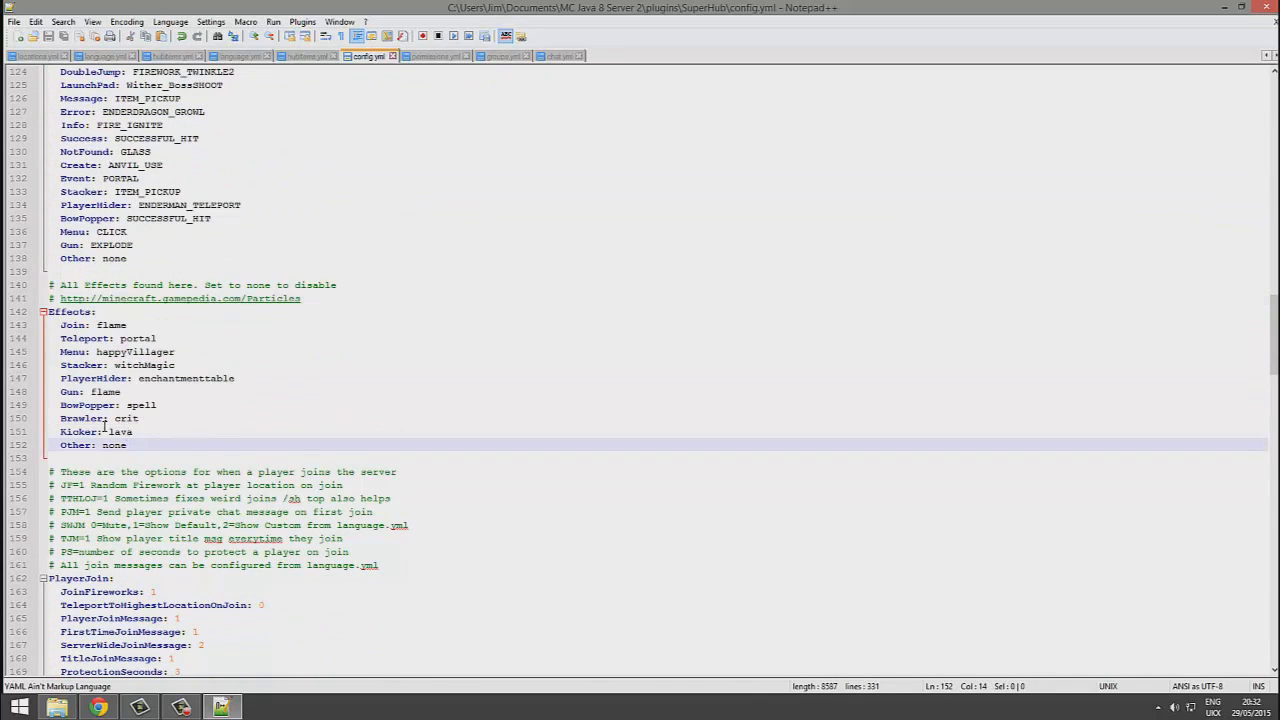
{"action": "left_click_drag", "start_coordinate": [103, 432], "coordinate": [50, 418]}
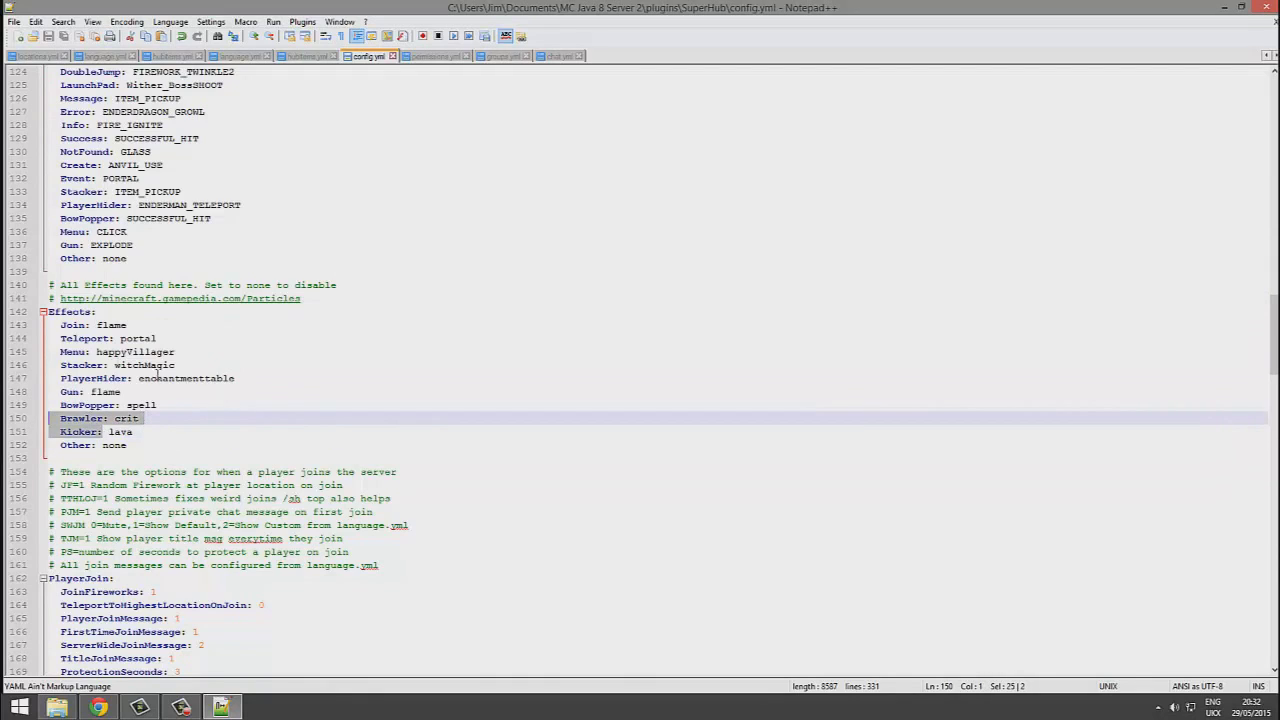
{"action": "left_click_drag", "start_coordinate": [157, 405], "coordinate": [48, 327]}
{"action": "left_click", "coordinate": [297, 394]}
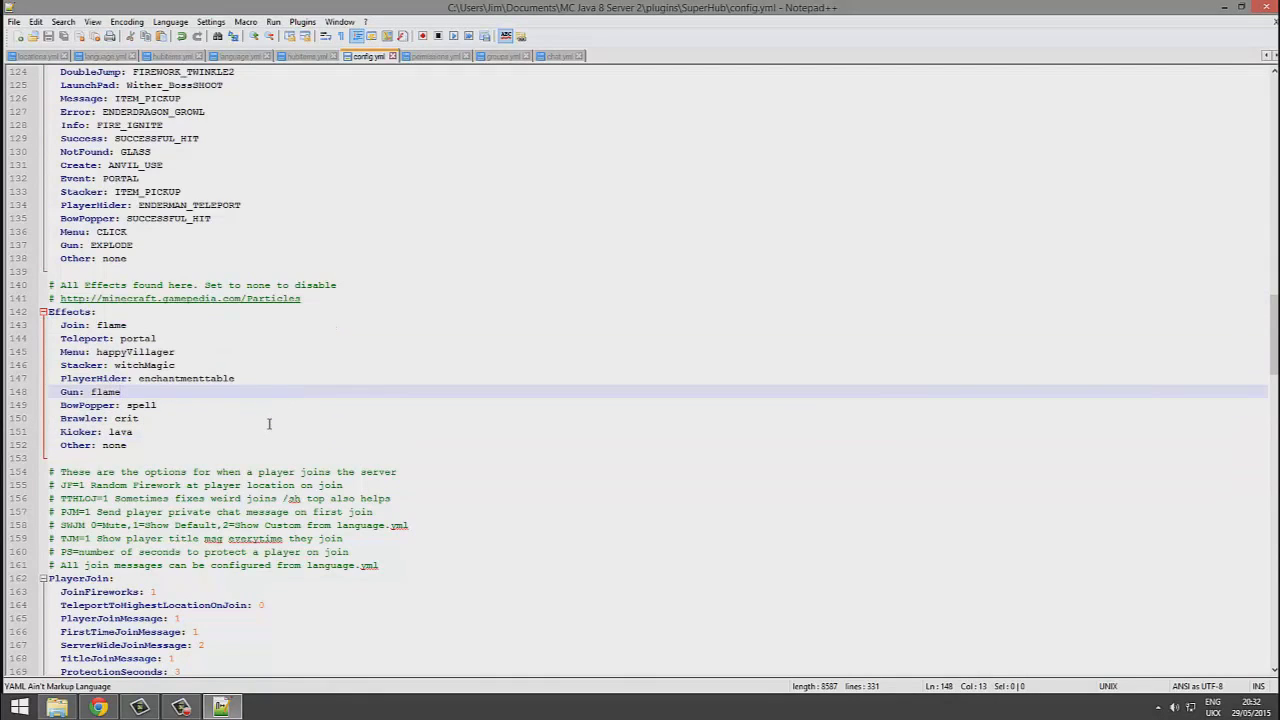
{"action": "left_click_drag", "start_coordinate": [302, 298], "coordinate": [48, 298]}
{"action": "scroll", "coordinate": [255, 338], "scroll_direction": "down", "scroll_amount": 2}
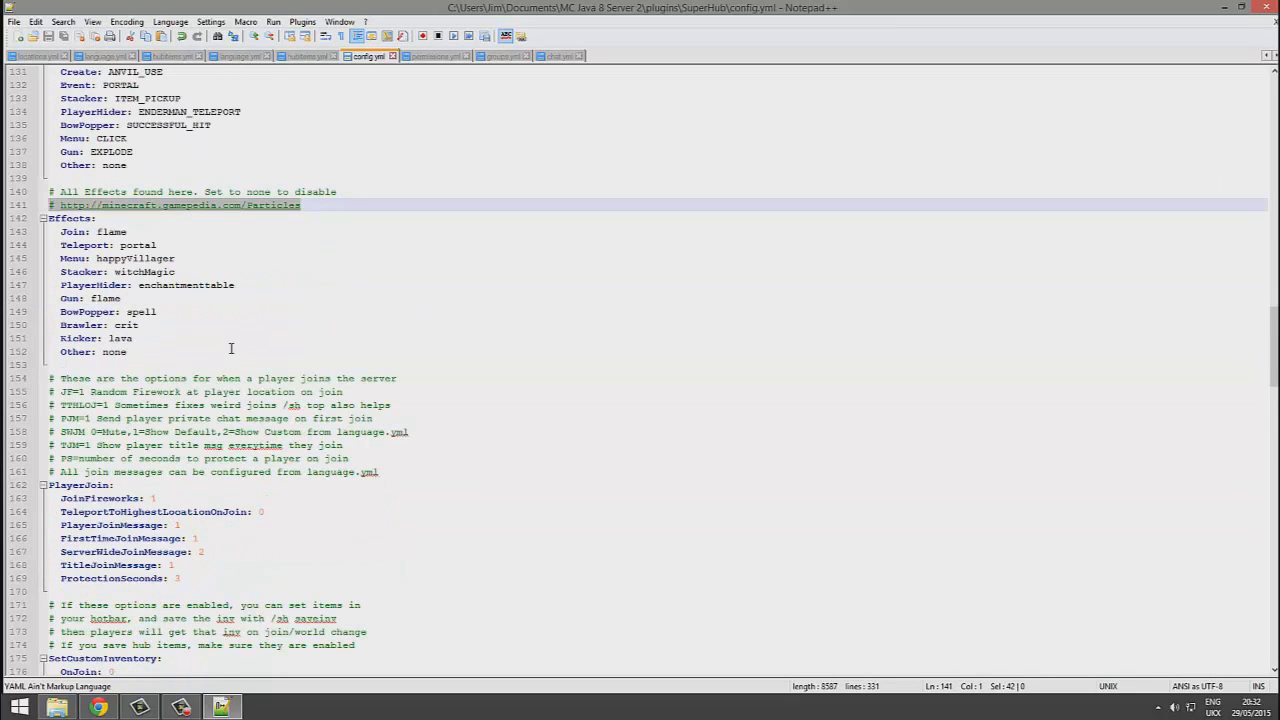
Step: Set ProtectionSeconds under PlayerJoin to 5 and save config.yml
{"action": "scroll", "coordinate": [331, 470], "scroll_direction": "down", "scroll_amount": 3}
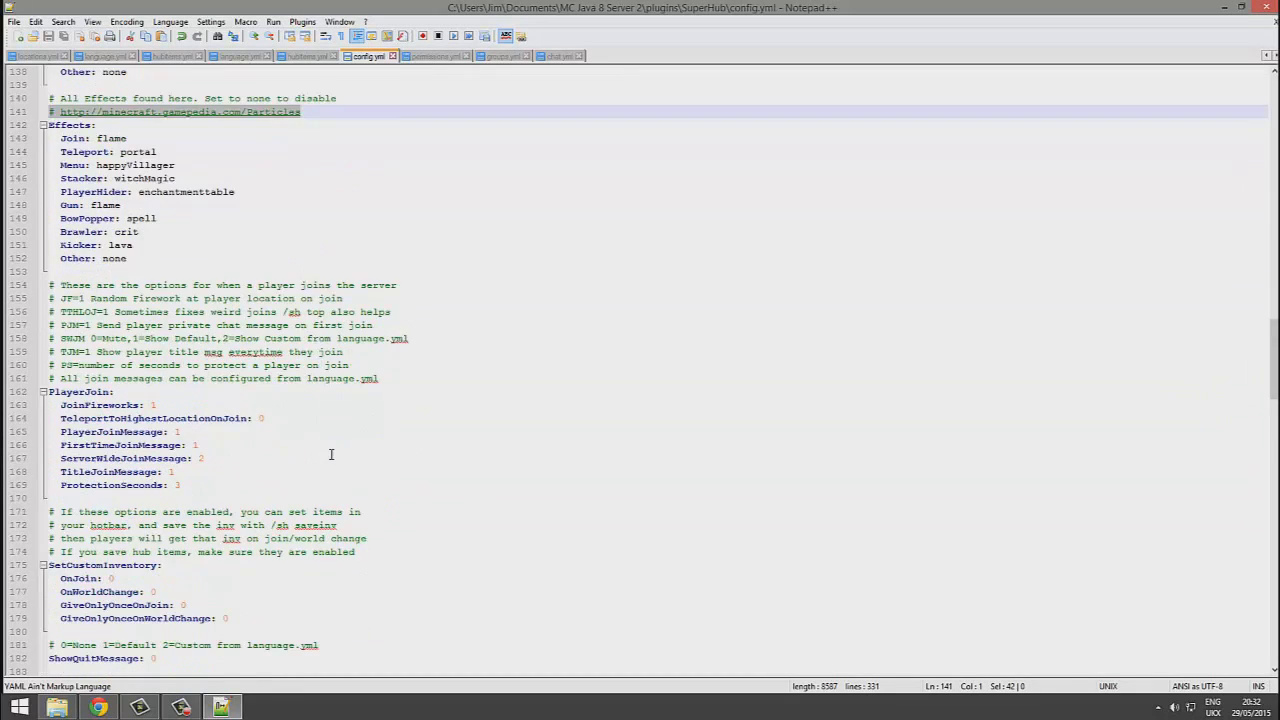
{"action": "scroll", "coordinate": [318, 497], "scroll_direction": "down", "scroll_amount": 2}
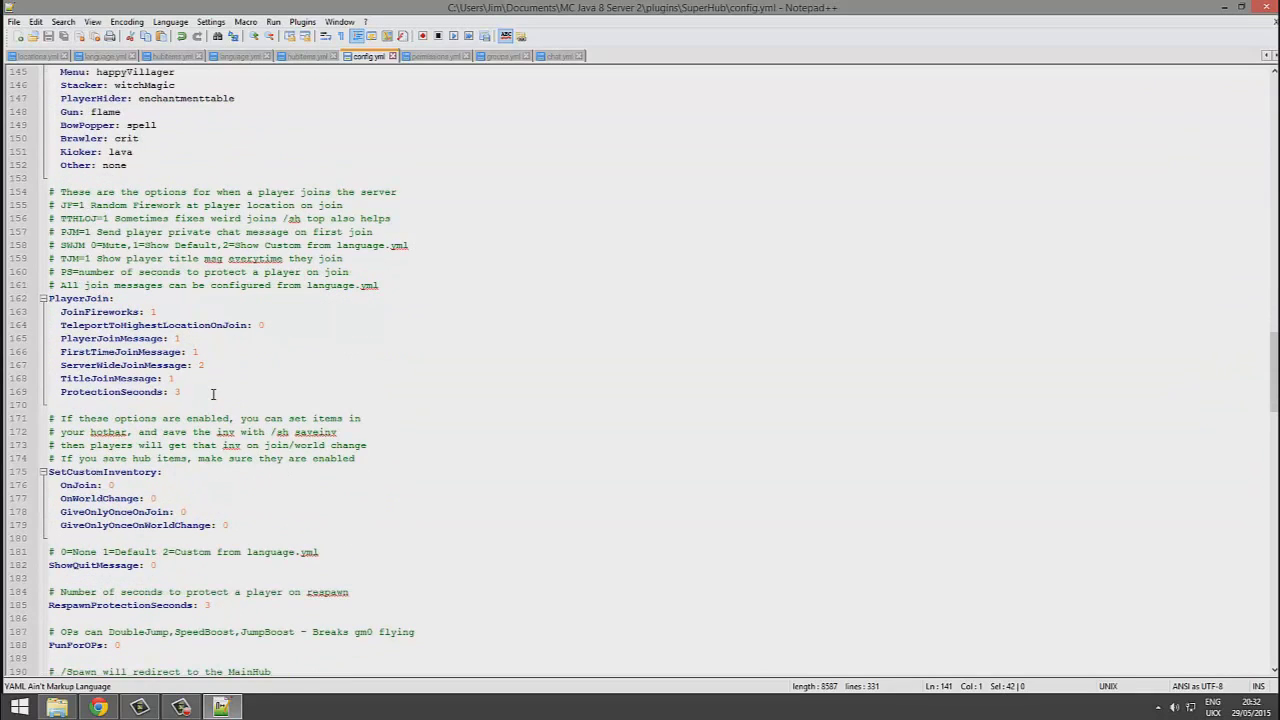
{"action": "left_click", "coordinate": [175, 382]}
{"action": "left_click", "coordinate": [177, 391]}
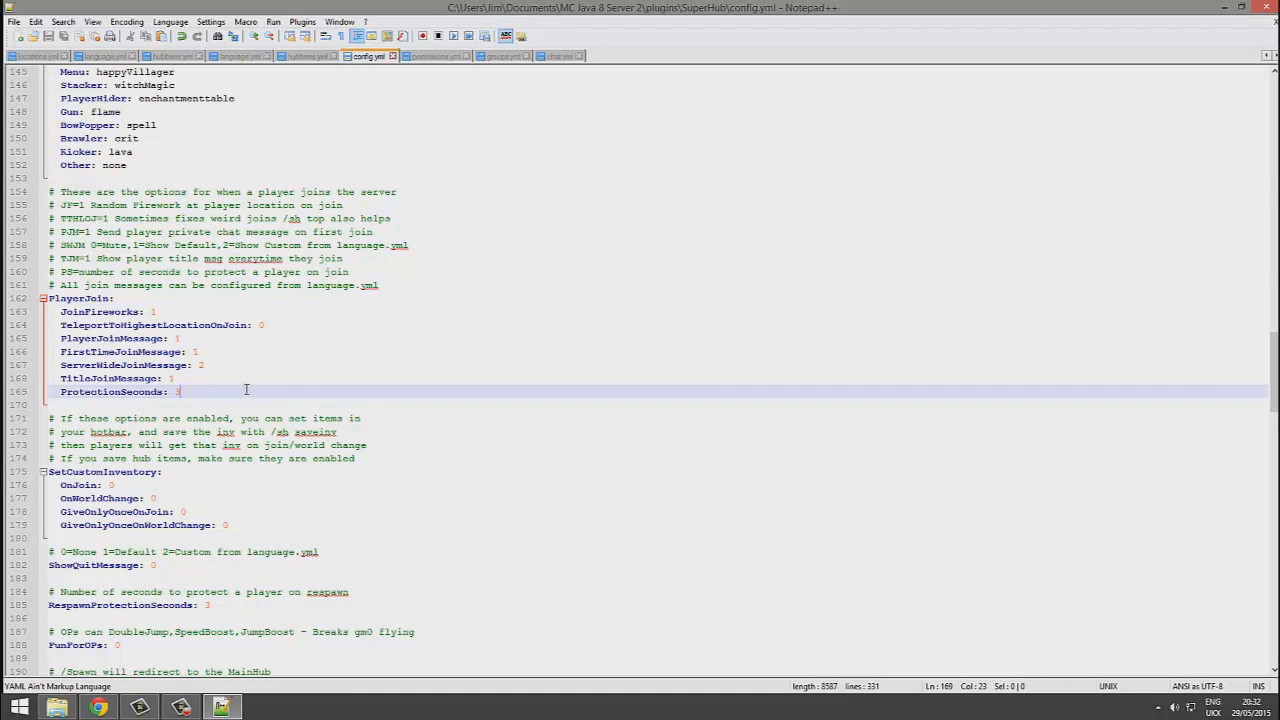
{"action": "left_click", "coordinate": [75, 372], "text": "shift"}
{"action": "left_click", "coordinate": [211, 400]}
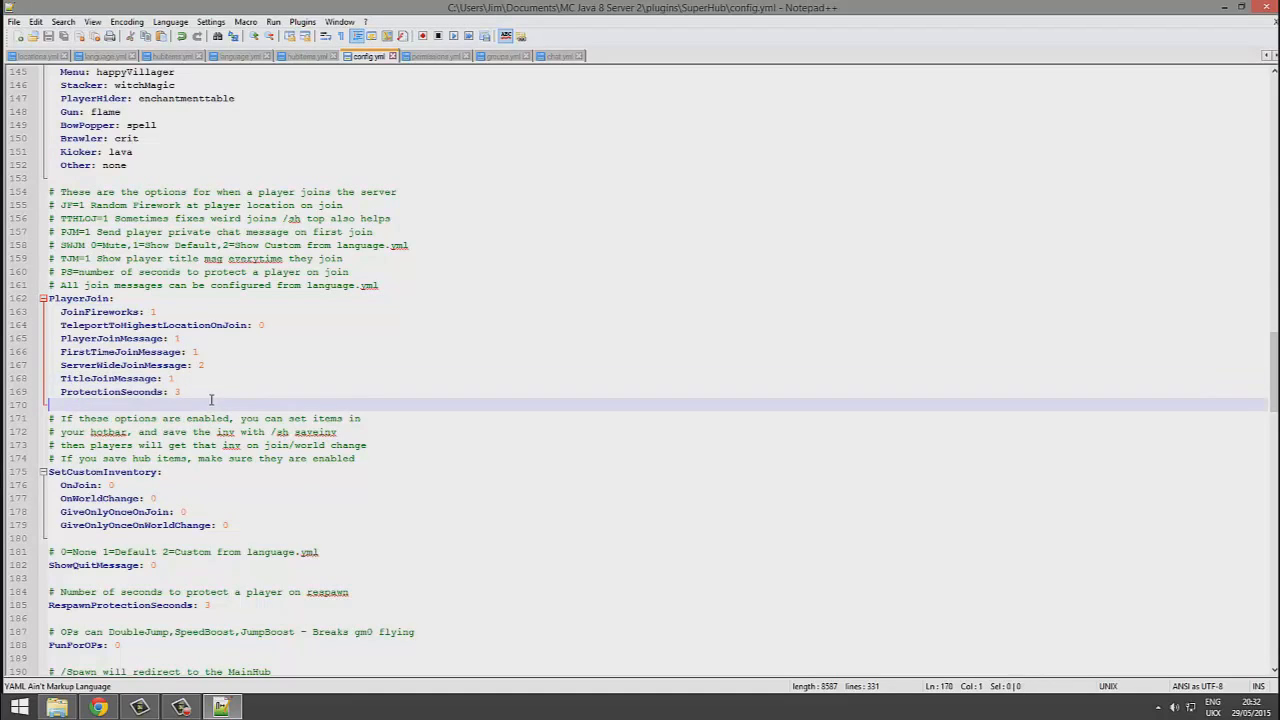
{"action": "left_click", "coordinate": [196, 391]}
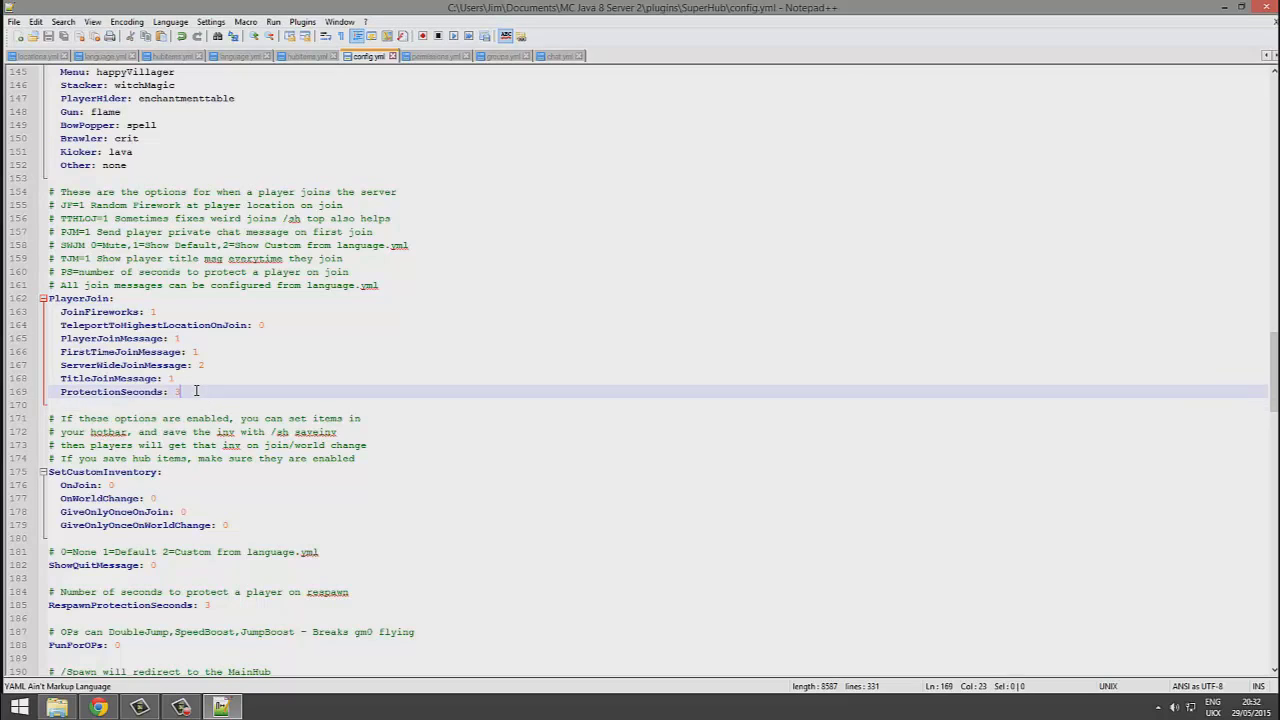
{"action": "key", "text": "BackSpace"}
{"action": "type", "text": "3"}
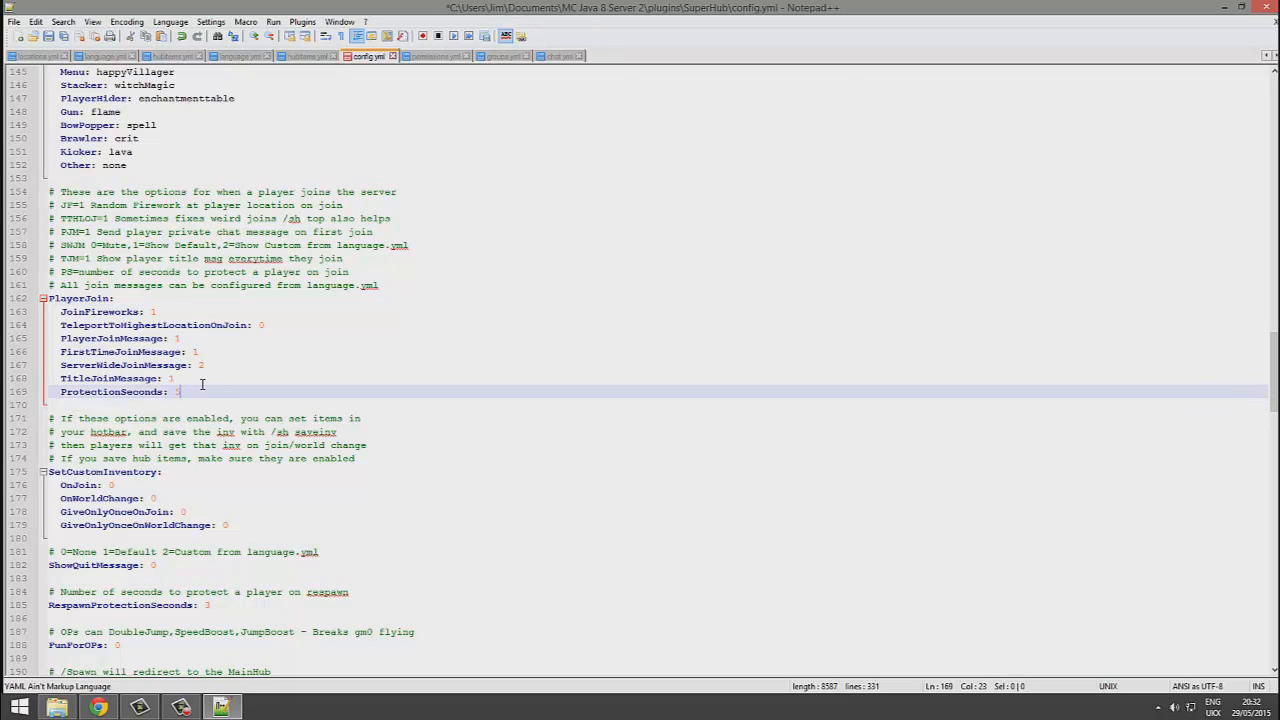
{"action": "key", "text": "ctrl+s"}
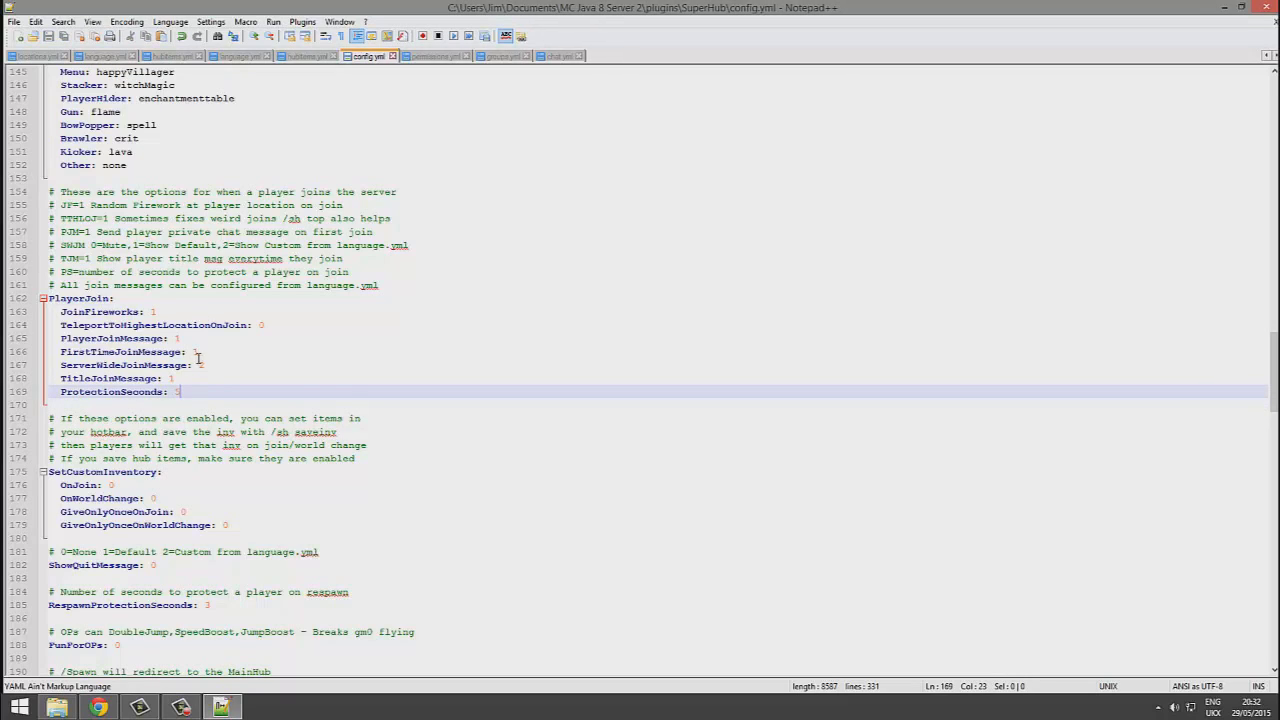
Step: Review the custom inventory, hub redirection, BungeeServer, teleporting and inventory-clearing settings
{"action": "scroll", "coordinate": [199, 360], "scroll_direction": "down", "scroll_amount": 3}
{"action": "scroll", "coordinate": [331, 445], "scroll_direction": "down", "scroll_amount": 9}
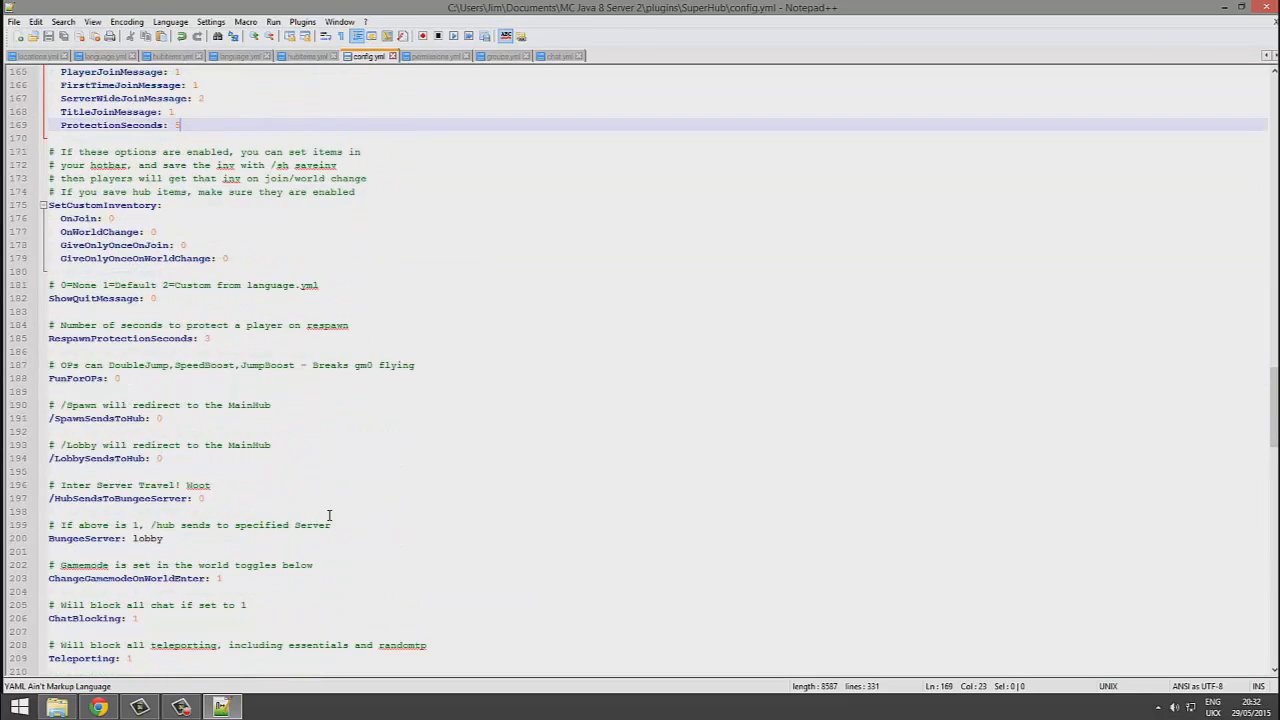
{"action": "left_click_drag", "start_coordinate": [210, 567], "coordinate": [50, 472]}
{"action": "scroll", "coordinate": [173, 457], "scroll_direction": "down", "scroll_amount": 3}
{"action": "scroll", "coordinate": [173, 457], "scroll_direction": "down", "scroll_amount": 8}
{"action": "scroll", "coordinate": [173, 452], "scroll_direction": "down", "scroll_amount": 8}
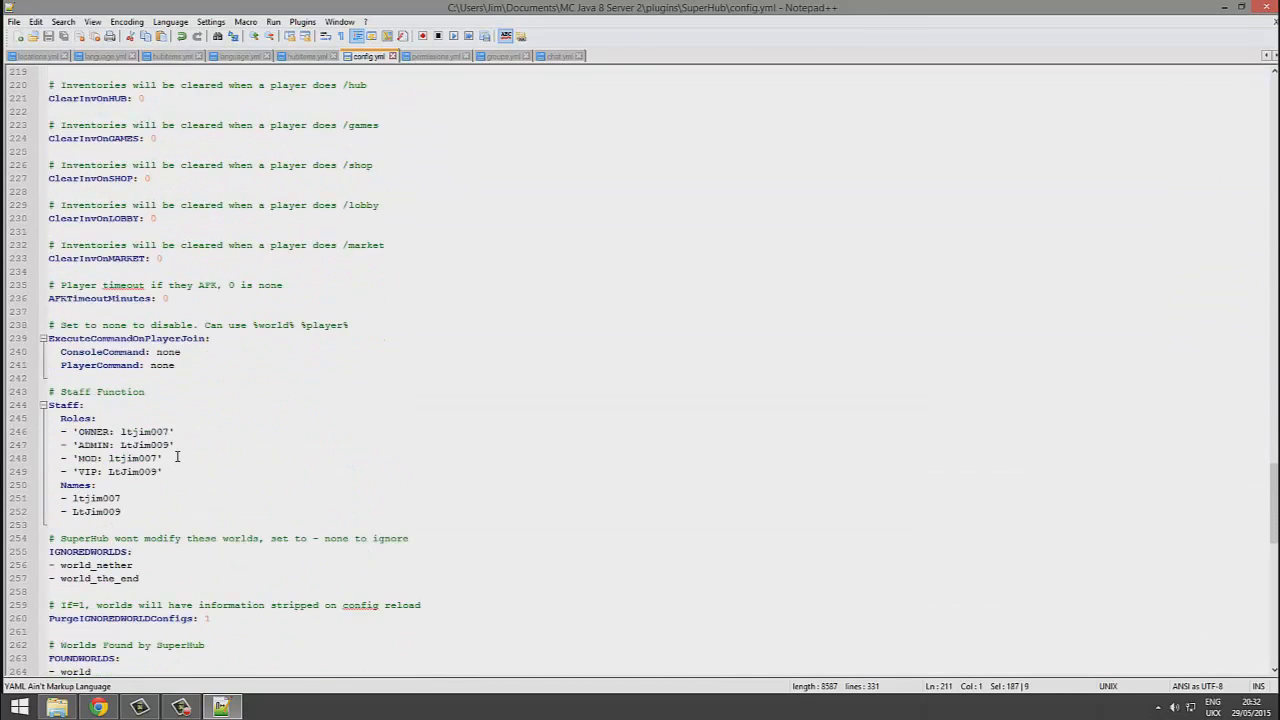
Step: Examine the Staff roles and names and the IGNOREDWORLDS list in config.yml
{"action": "left_click_drag", "start_coordinate": [200, 272], "coordinate": [48, 205]}
{"action": "left_click", "coordinate": [247, 262]}
{"action": "mouse_move", "coordinate": [97, 285]}
{"action": "left_mouse_down"}
{"action": "mouse_move", "coordinate": [60, 231]}
{"action": "mouse_move", "coordinate": [97, 285]}
{"action": "left_mouse_up"}
{"action": "left_click", "coordinate": [194, 309]}
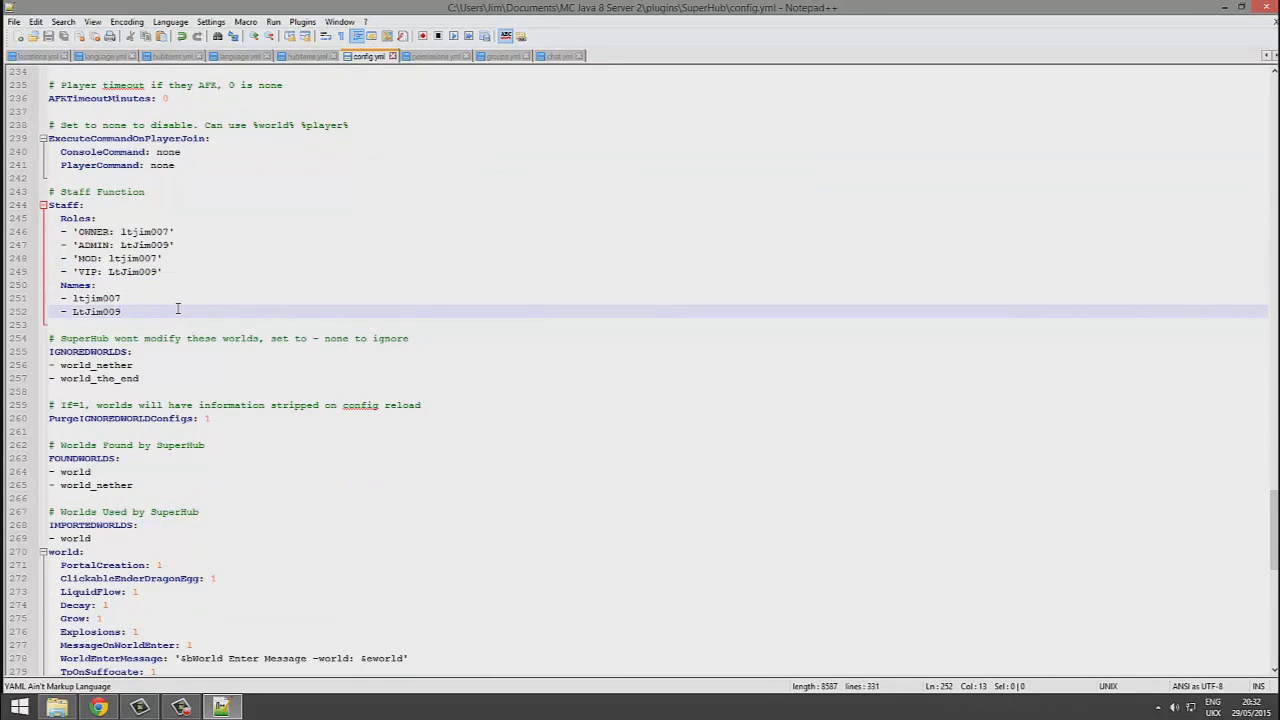
{"action": "scroll", "coordinate": [177, 309], "scroll_direction": "down", "scroll_amount": 3}
{"action": "left_click_drag", "start_coordinate": [139, 272], "coordinate": [48, 232]}
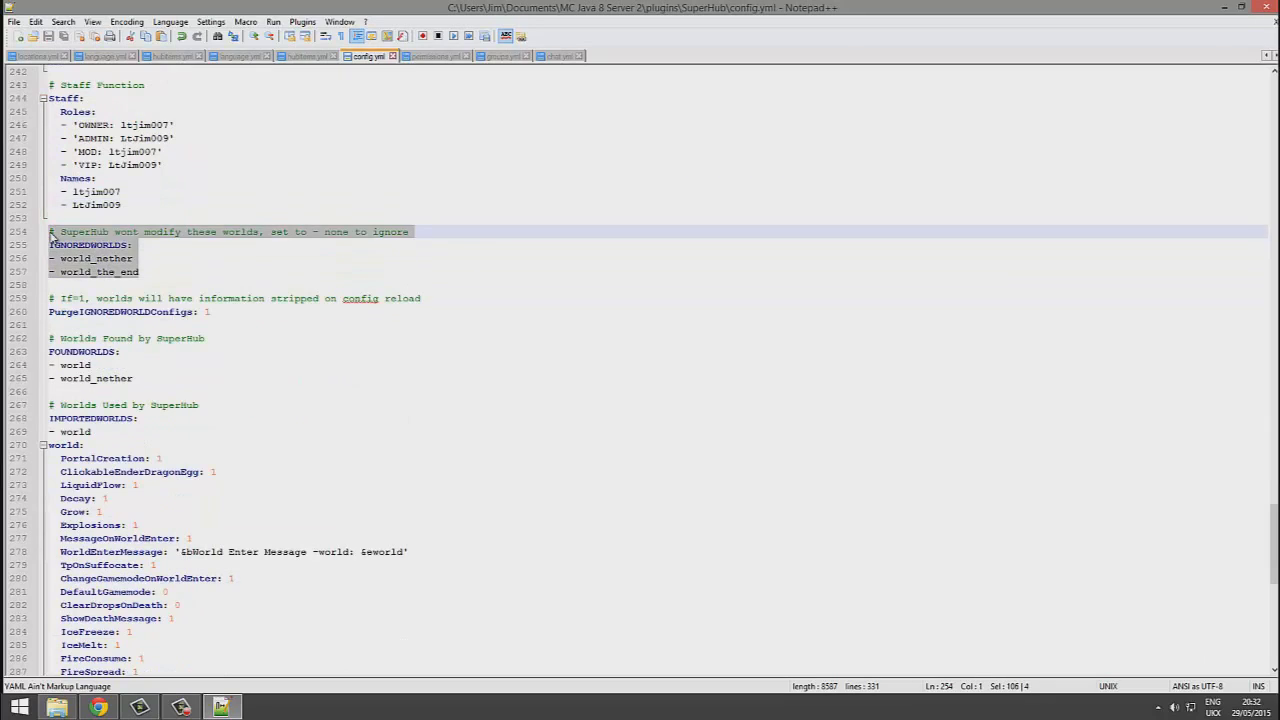
{"action": "left_click", "coordinate": [160, 273]}
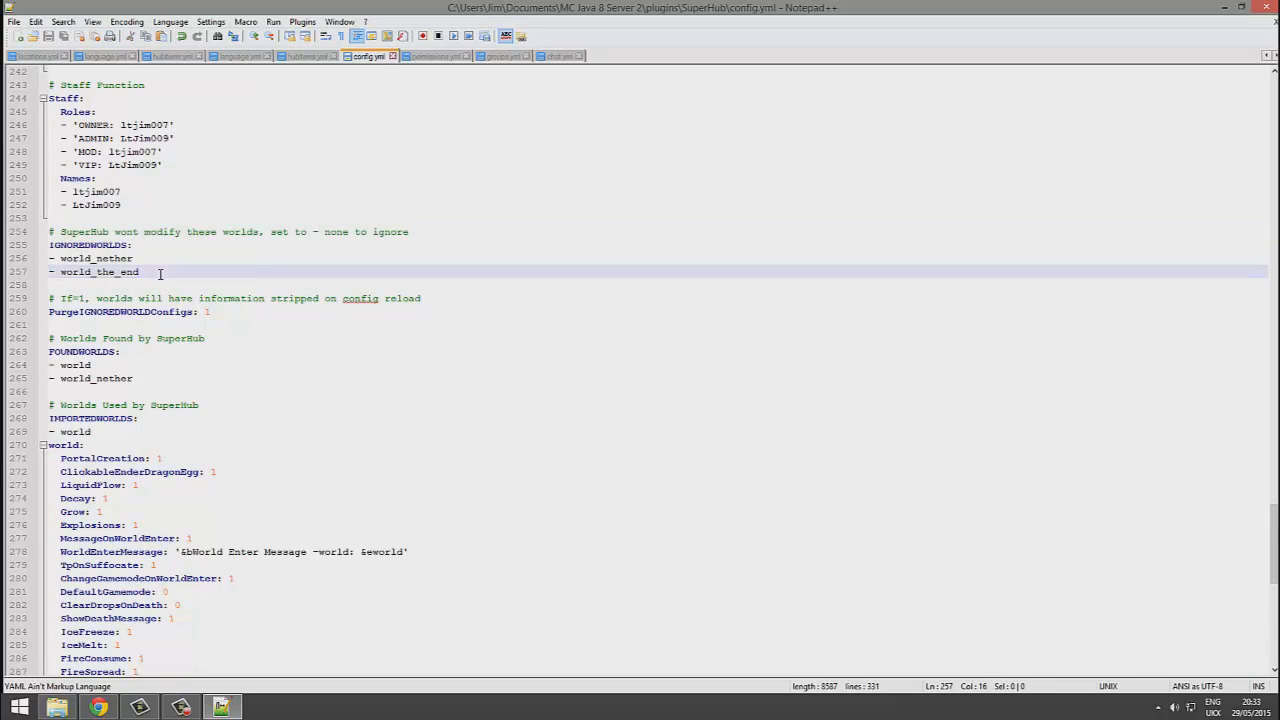
Step: Add the worlds creative and factions to the end of the IGNOREDWORLDS list in config.yml
{"action": "key", "text": "Return"}
{"action": "type", "text": "- creative"}
{"action": "key", "text": "Return"}
{"action": "type", "text": "- factions"}
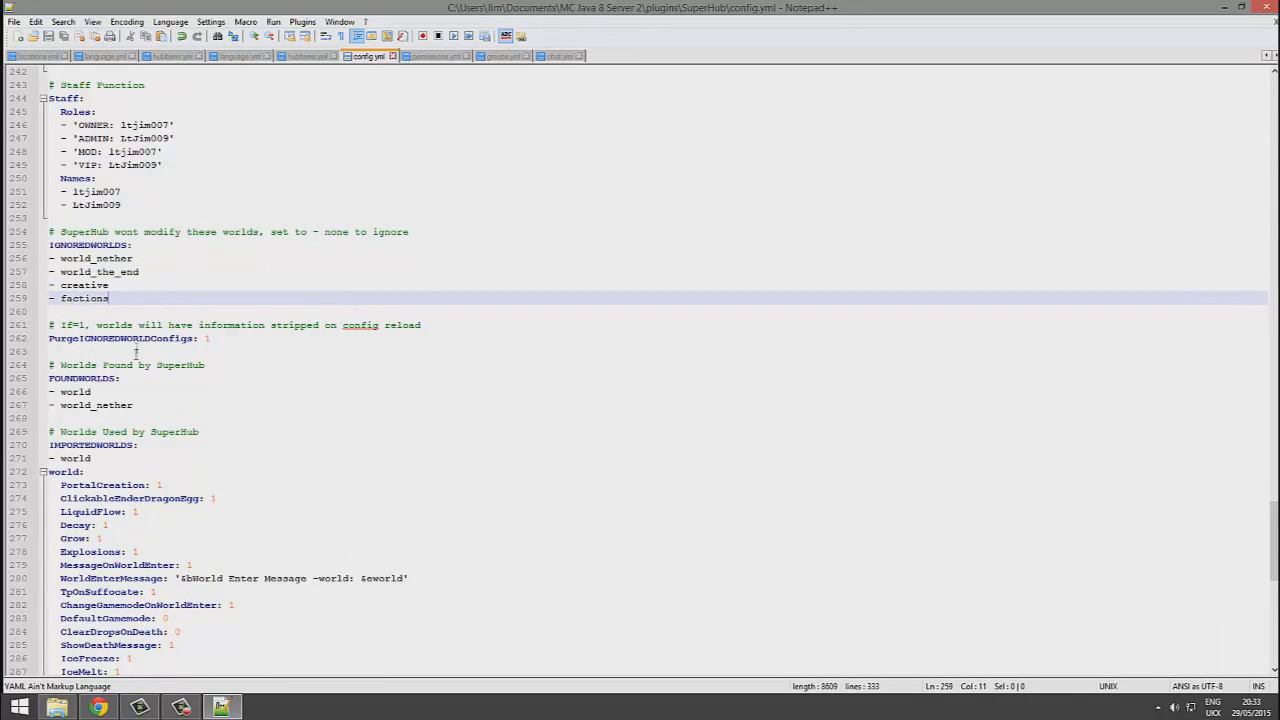
Step: Examine the PurgeIGNOREDWORLDConfigs option and the FOUNDWORLDS and IMPORTEDWORLDS lists in config.yml
{"action": "scroll", "coordinate": [138, 352], "scroll_direction": "down", "scroll_amount": 1}
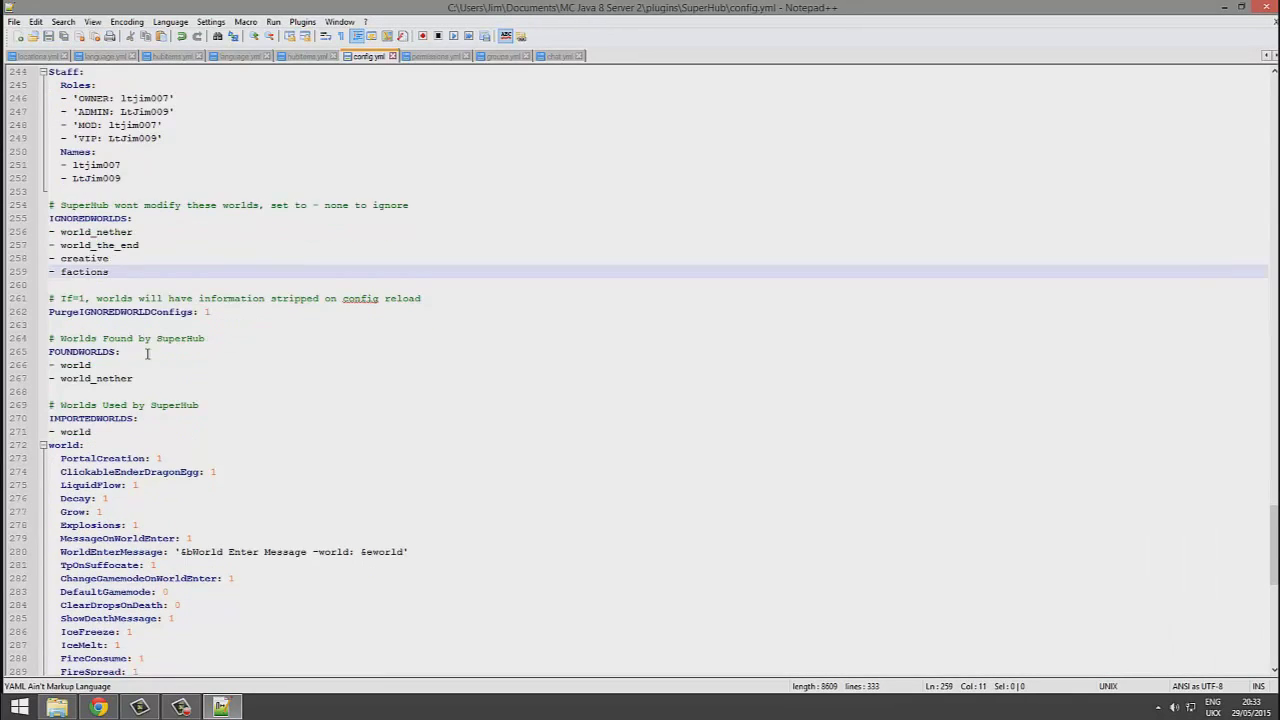
{"action": "left_click_drag", "start_coordinate": [156, 363], "coordinate": [49, 311]}
{"action": "left_click", "coordinate": [182, 375]}
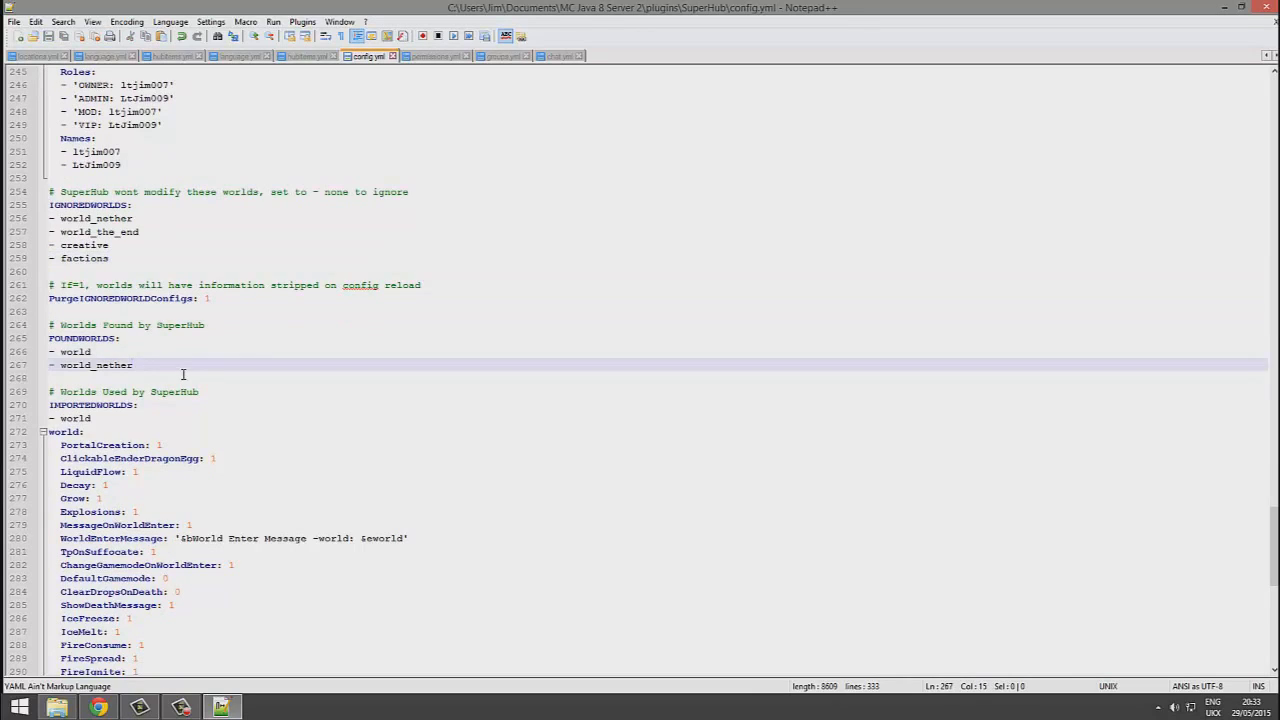
{"action": "key", "text": "Down"}
{"action": "left_click", "coordinate": [158, 418]}
{"action": "left_click_drag", "start_coordinate": [159, 366], "coordinate": [24, 326]}
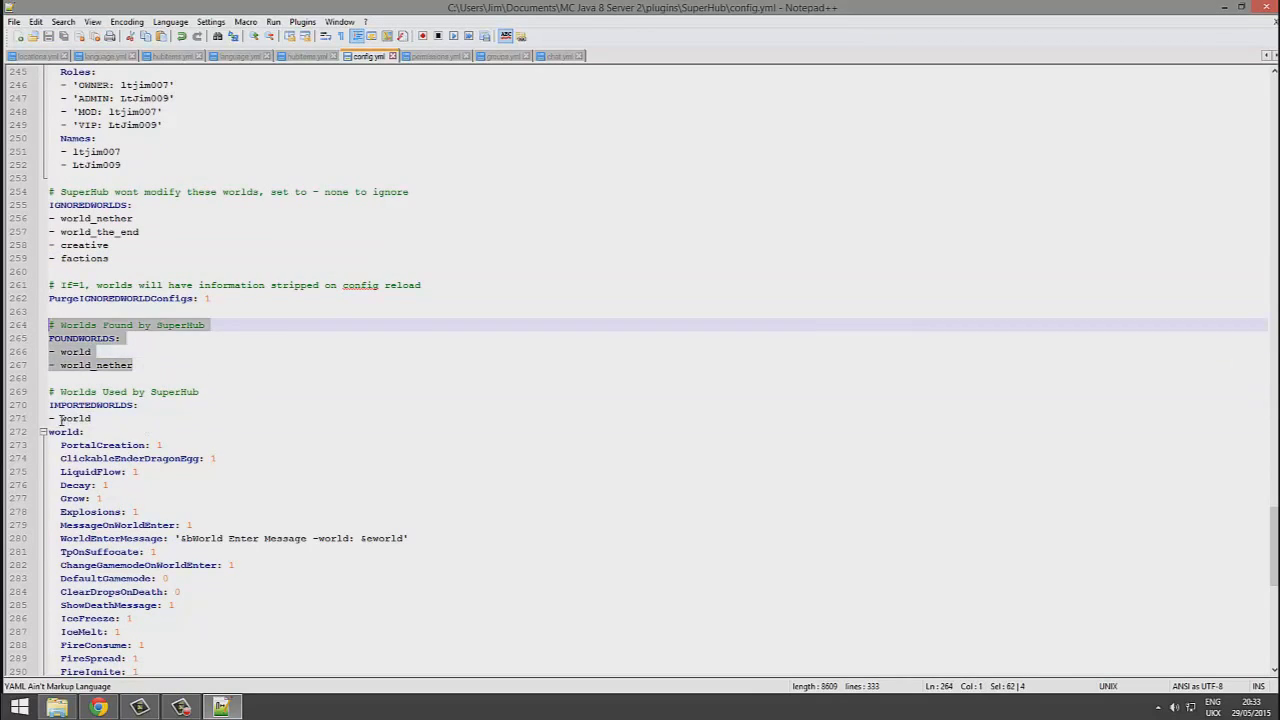
{"action": "left_click_drag", "start_coordinate": [88, 431], "coordinate": [54, 418]}
{"action": "left_click", "coordinate": [183, 431]}
{"action": "left_click_drag", "start_coordinate": [192, 407], "coordinate": [49, 418]}
{"action": "left_click", "coordinate": [138, 432]}
{"action": "left_click", "coordinate": [92, 418]}
{"action": "scroll", "coordinate": [164, 449], "scroll_direction": "down", "scroll_amount": 5}
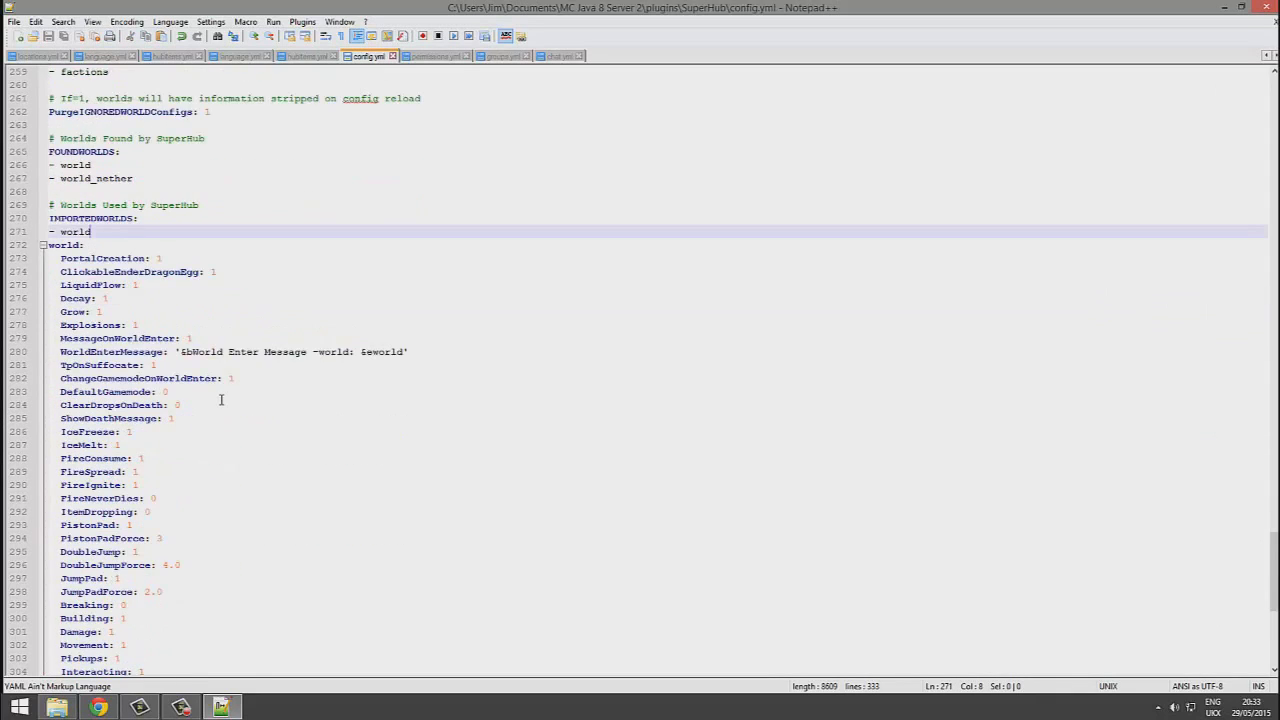
Step: Review the per-world settings under world, including ItemDropping, JumpBoost and JumpAmount
{"action": "scroll", "coordinate": [221, 399], "scroll_direction": "down", "scroll_amount": 2}
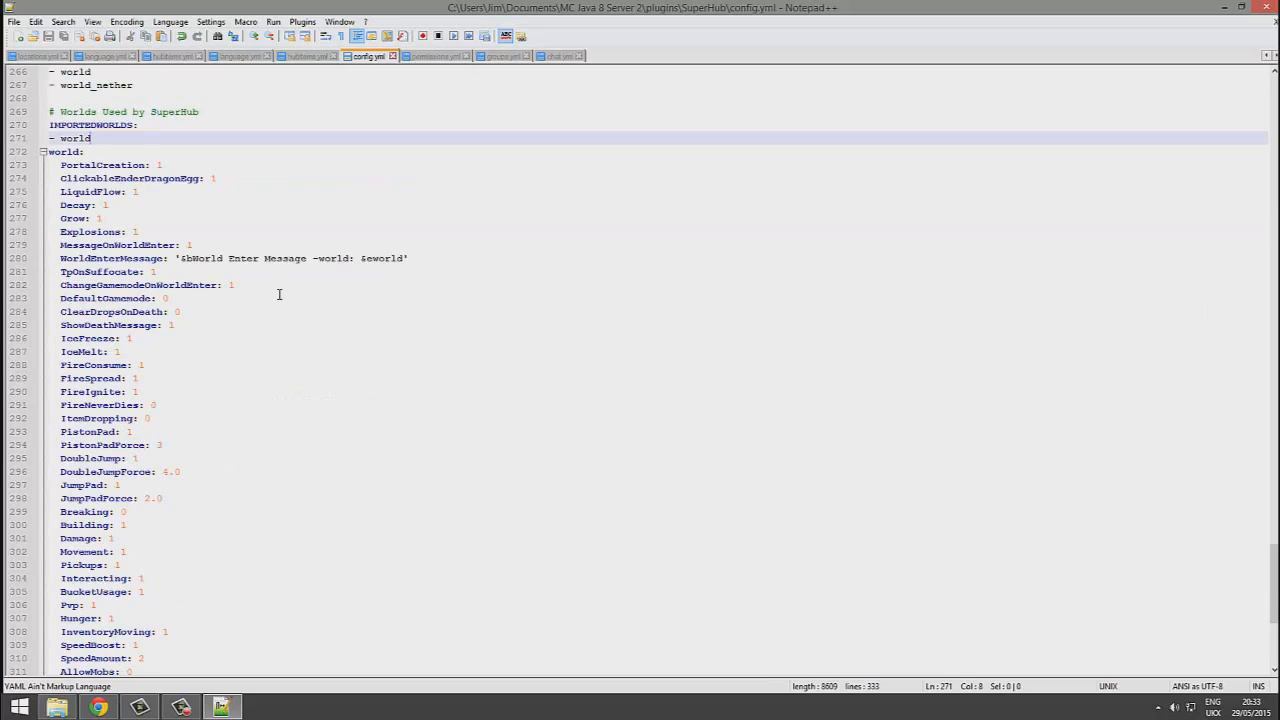
{"action": "scroll", "coordinate": [278, 300], "scroll_direction": "down", "scroll_amount": 6}
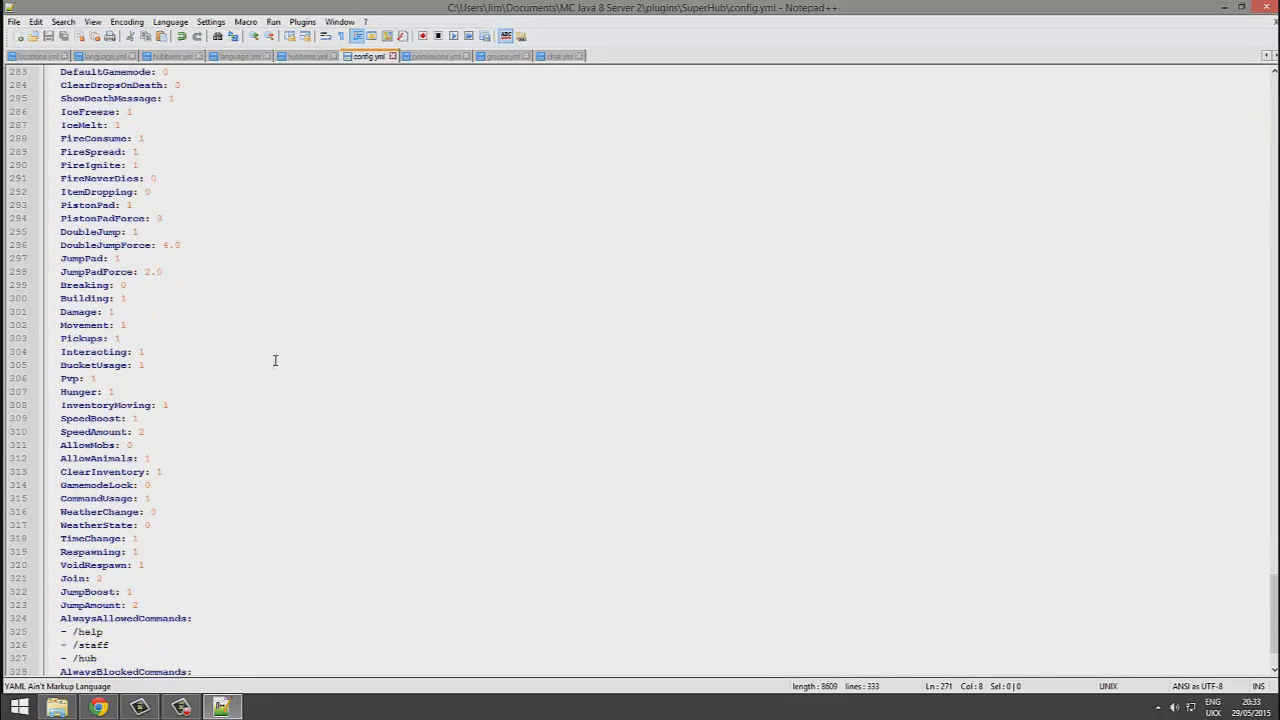
{"action": "scroll", "coordinate": [215, 395], "scroll_direction": "up", "scroll_amount": 3}
{"action": "scroll", "coordinate": [150, 347], "scroll_direction": "up", "scroll_amount": 2}
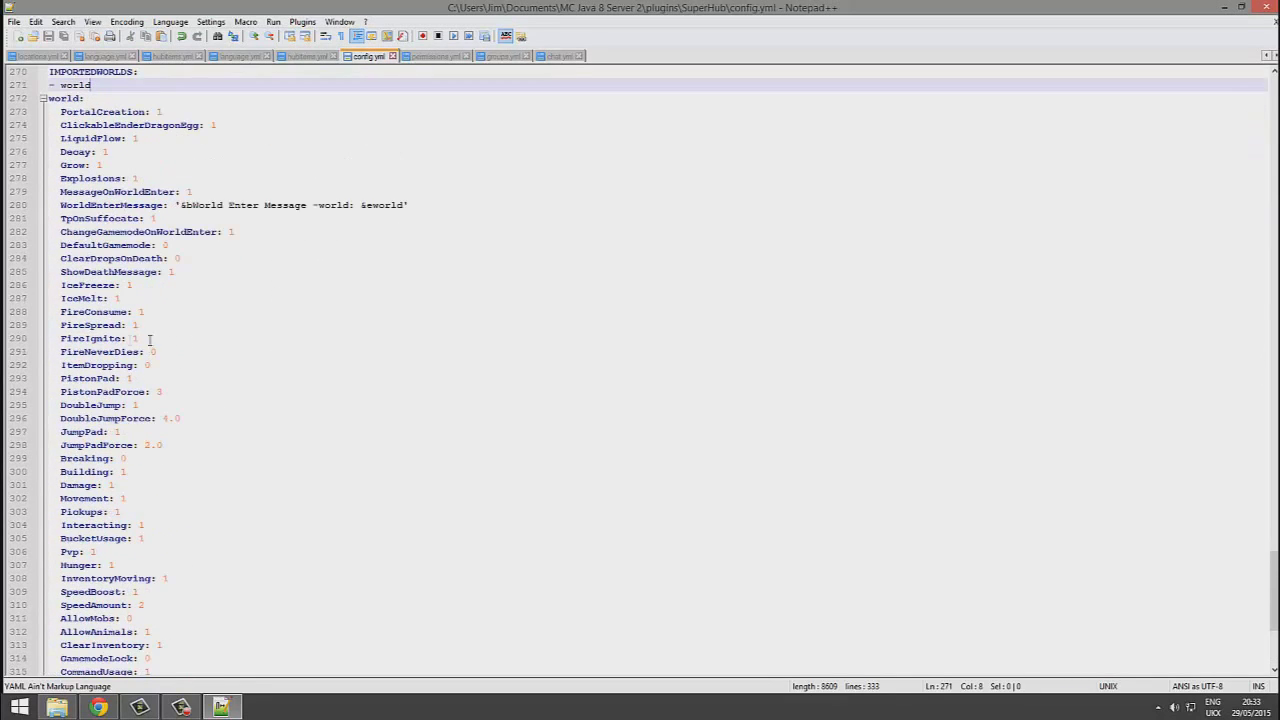
{"action": "left_click_drag", "start_coordinate": [165, 367], "coordinate": [143, 370]}
{"action": "scroll", "coordinate": [139, 404], "scroll_direction": "up", "scroll_amount": 2}
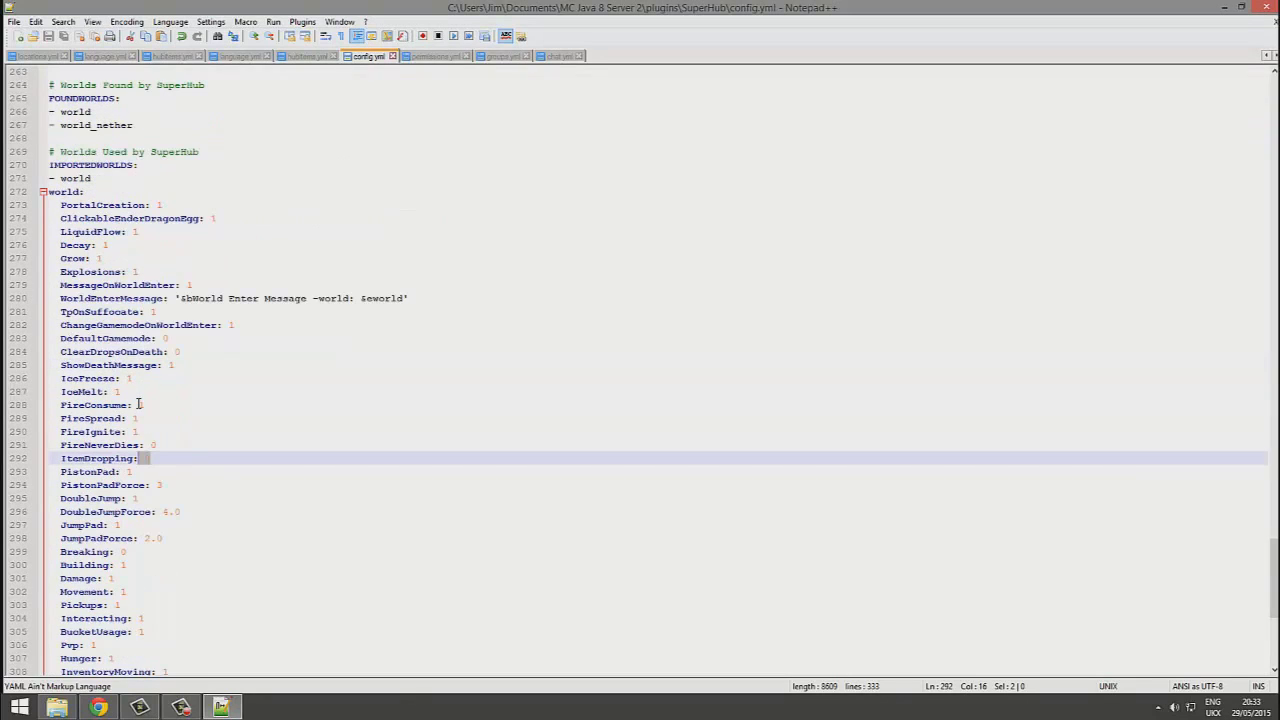
{"action": "scroll", "coordinate": [168, 400], "scroll_direction": "down", "scroll_amount": 2}
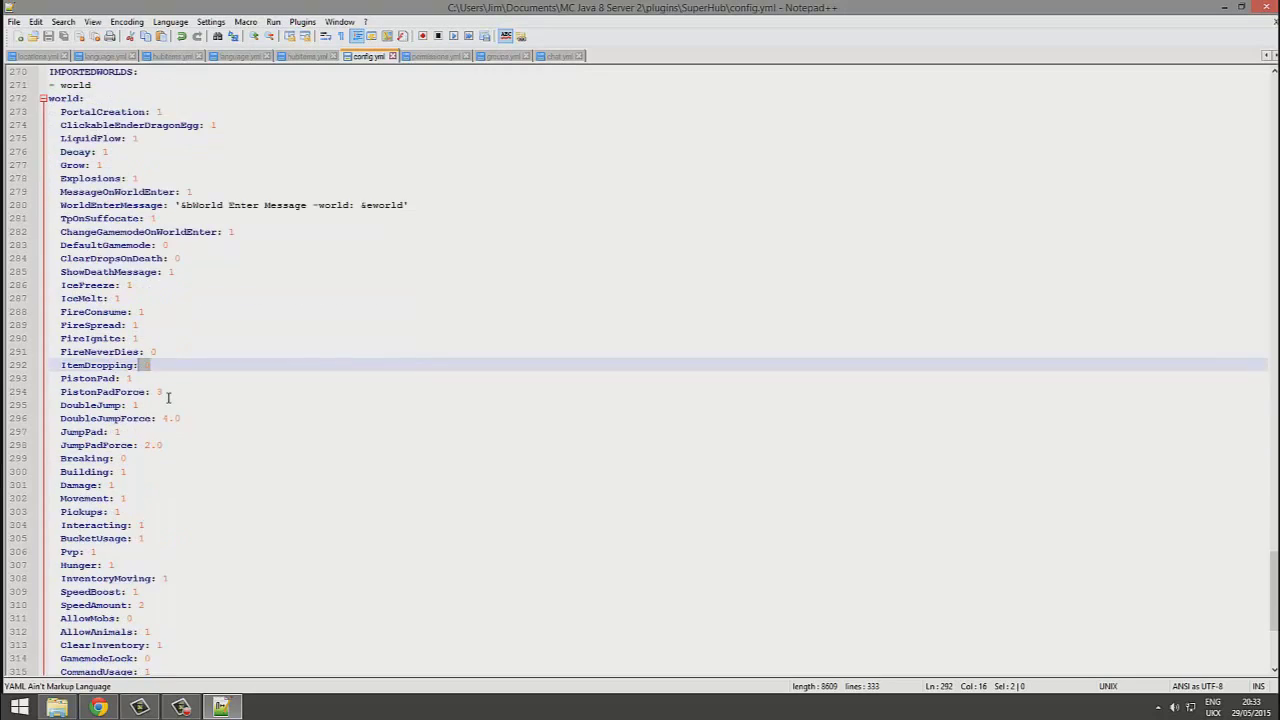
{"action": "scroll", "coordinate": [184, 401], "scroll_direction": "down", "scroll_amount": 5}
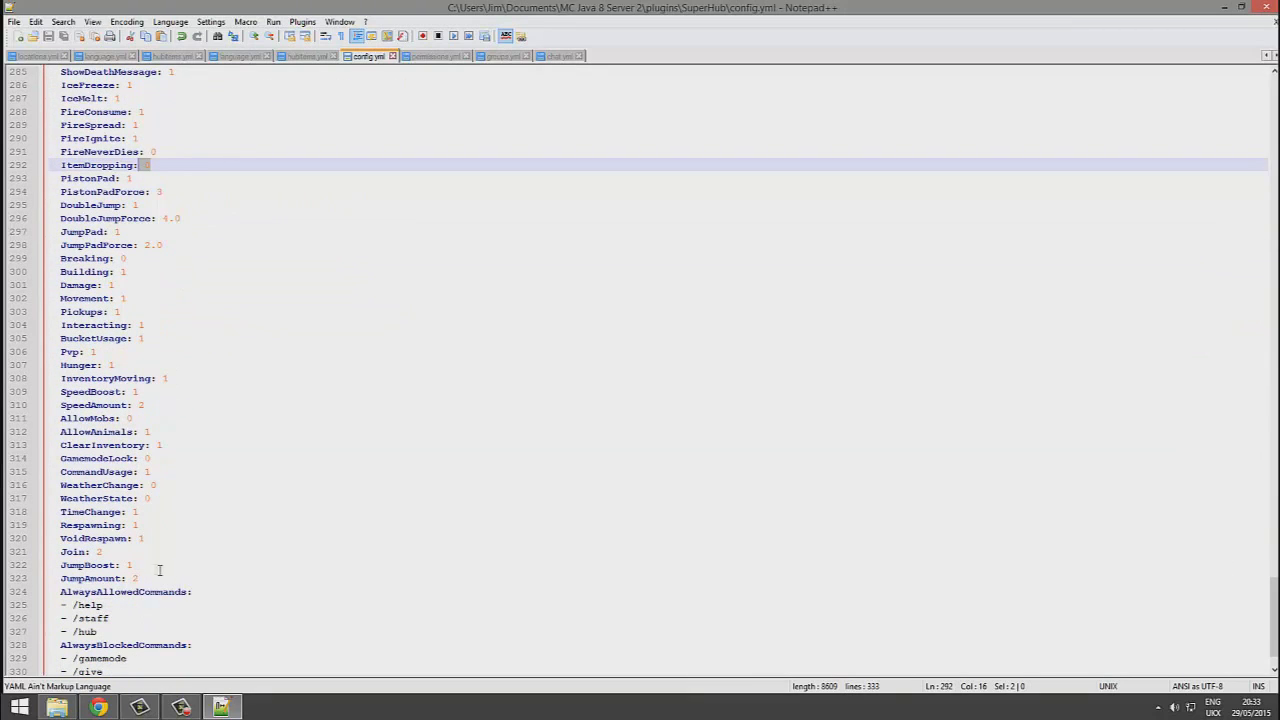
{"action": "left_click_drag", "start_coordinate": [158, 567], "coordinate": [78, 567]}
{"action": "left_click", "coordinate": [148, 578]}
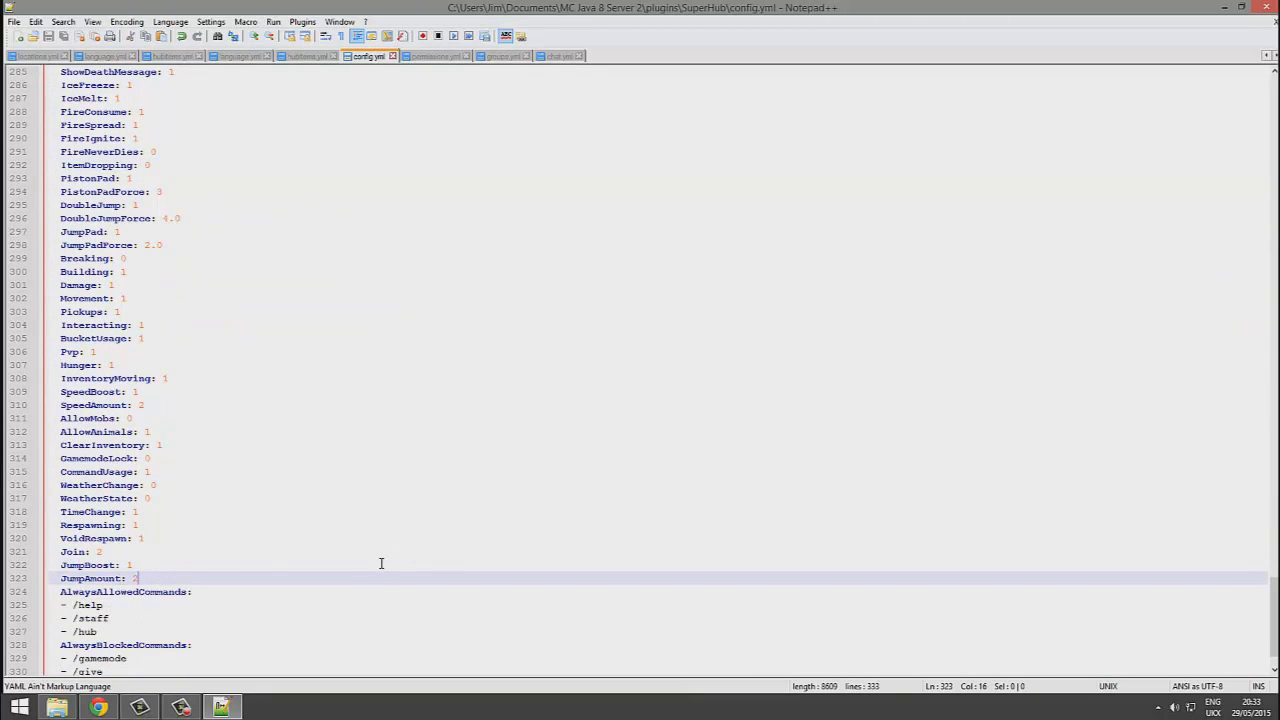
Step: Examine the AlwaysAllowedCommands and AlwaysBlockedCommands lists and the worldClearInv setting at the end of config.yml
{"action": "scroll", "coordinate": [380, 560], "scroll_direction": "down", "scroll_amount": 2}
{"action": "left_click_drag", "start_coordinate": [284, 630], "coordinate": [50, 538]}
{"action": "left_click", "coordinate": [181, 587]}
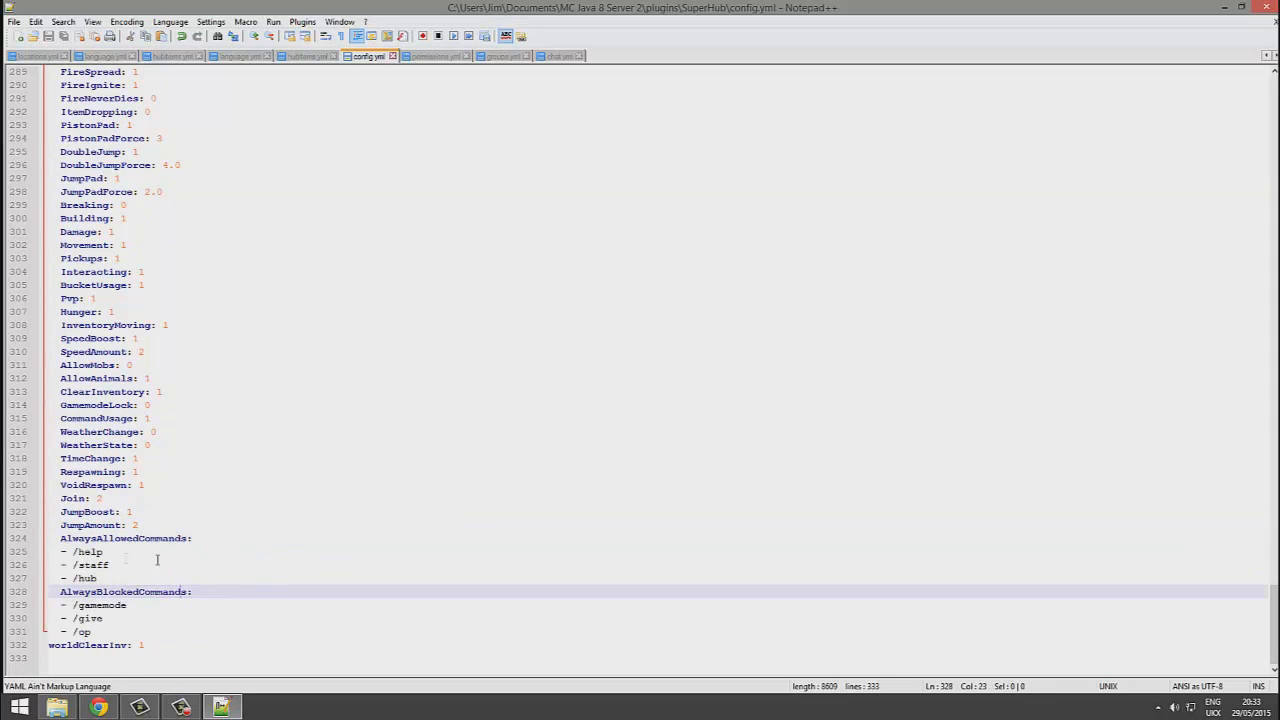
{"action": "left_click_drag", "start_coordinate": [112, 566], "coordinate": [40, 538]}
{"action": "left_click", "coordinate": [200, 592]}
{"action": "left_click", "coordinate": [200, 631]}
{"action": "left_click_drag", "start_coordinate": [178, 618], "coordinate": [50, 605]}
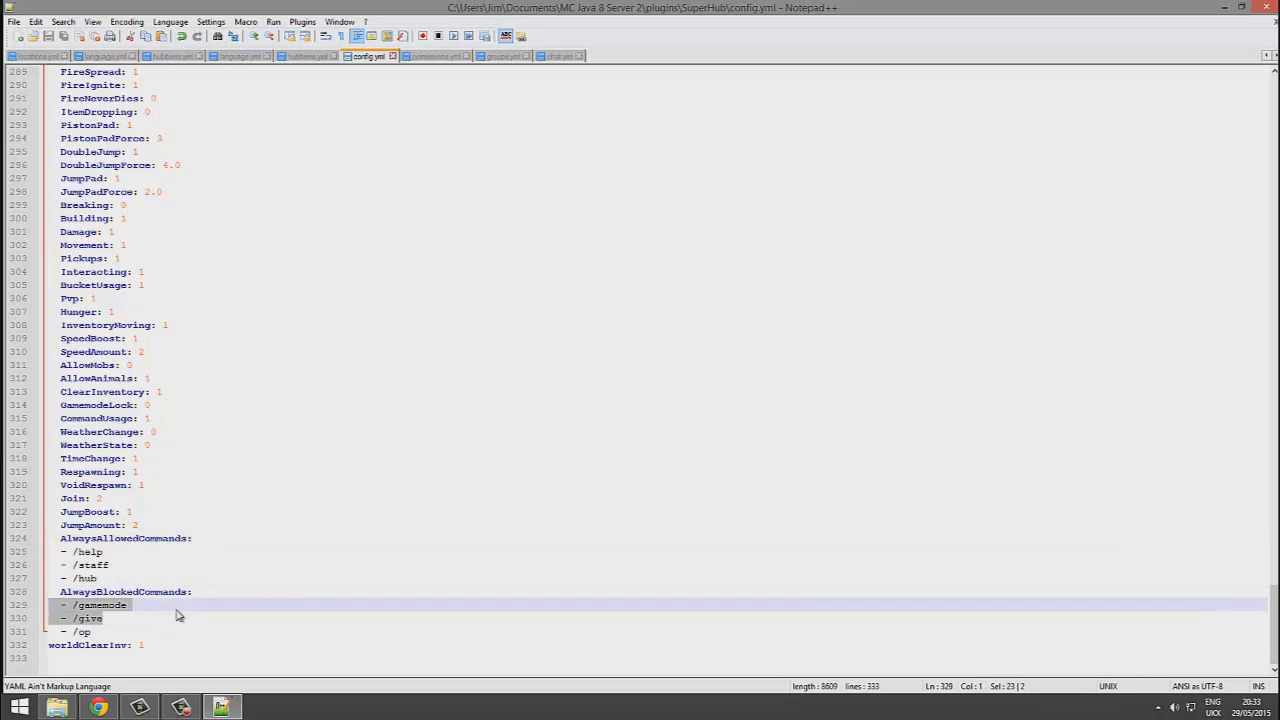
{"action": "left_click", "coordinate": [175, 650]}
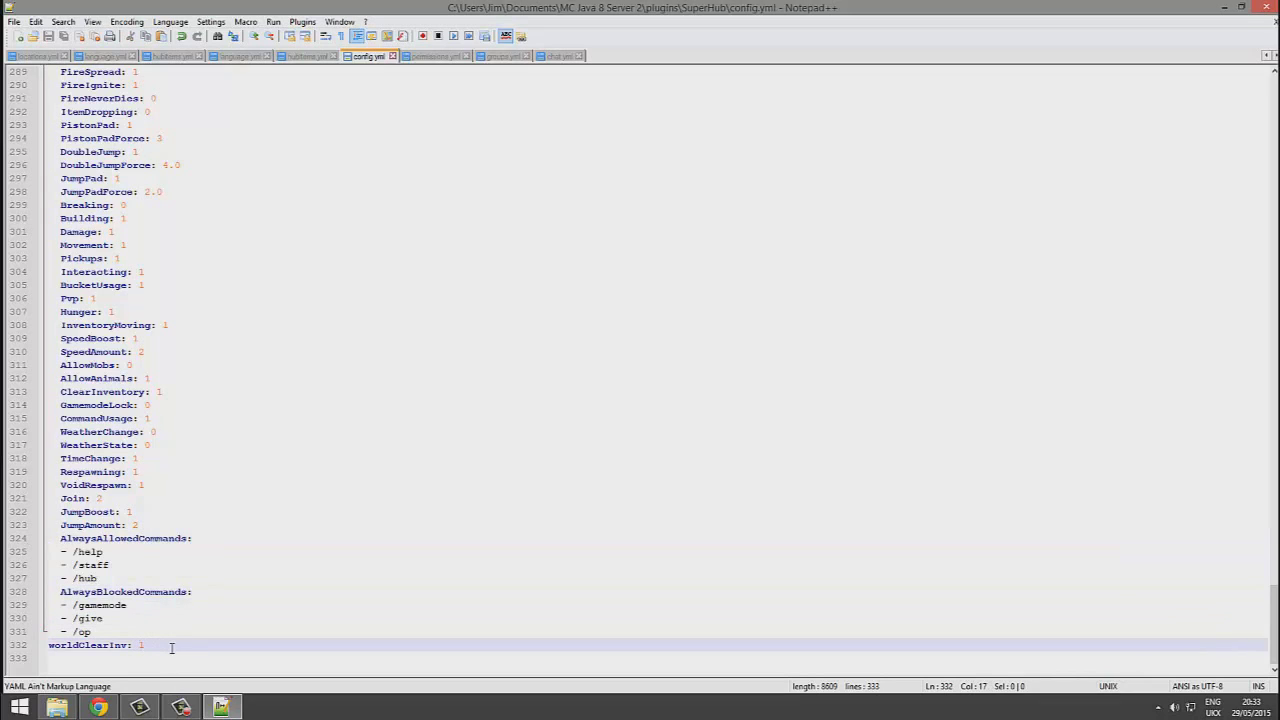
{"action": "left_click_drag", "start_coordinate": [150, 647], "coordinate": [47, 650]}
{"action": "left_click", "coordinate": [152, 648]}
{"action": "left_click_drag", "start_coordinate": [152, 648], "coordinate": [127, 647]}
{"action": "scroll", "coordinate": [849, 214], "scroll_direction": "up", "scroll_amount": 2}
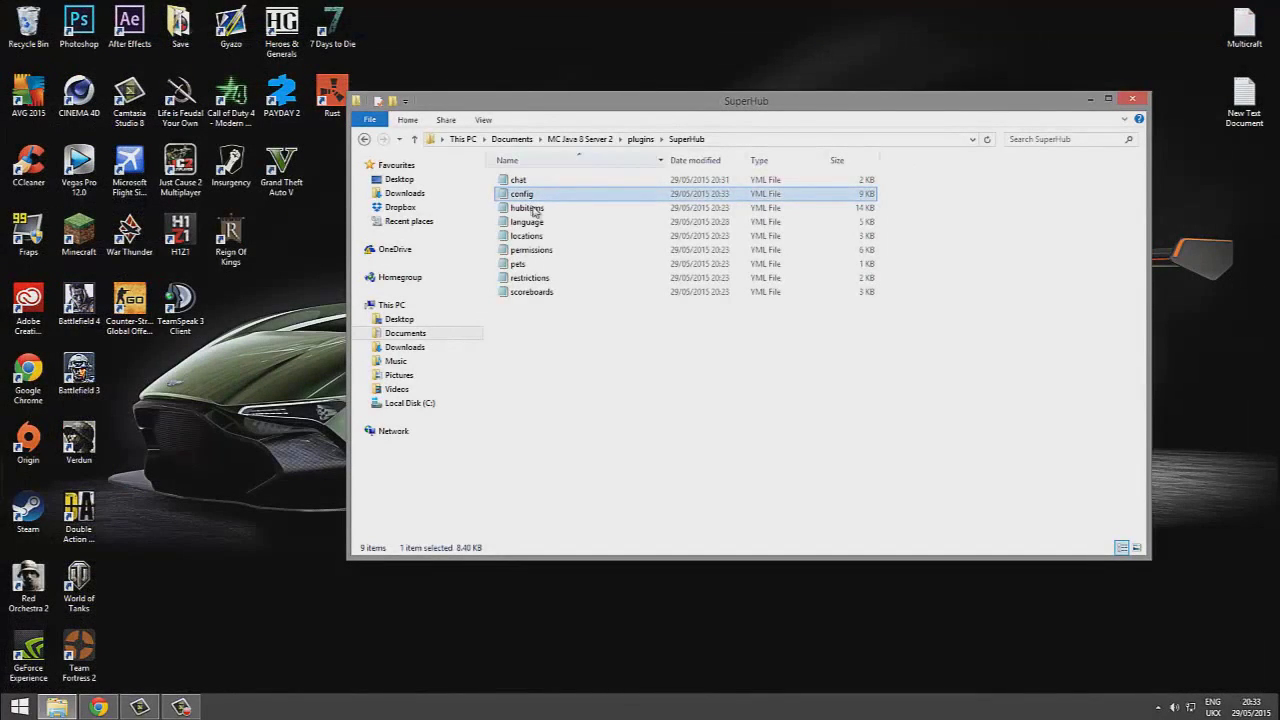
Step: Open hubitems.yml from the SuperHub folder in Notepad++ and review its header notes and first item options
{"action": "left_click", "coordinate": [540, 211]}
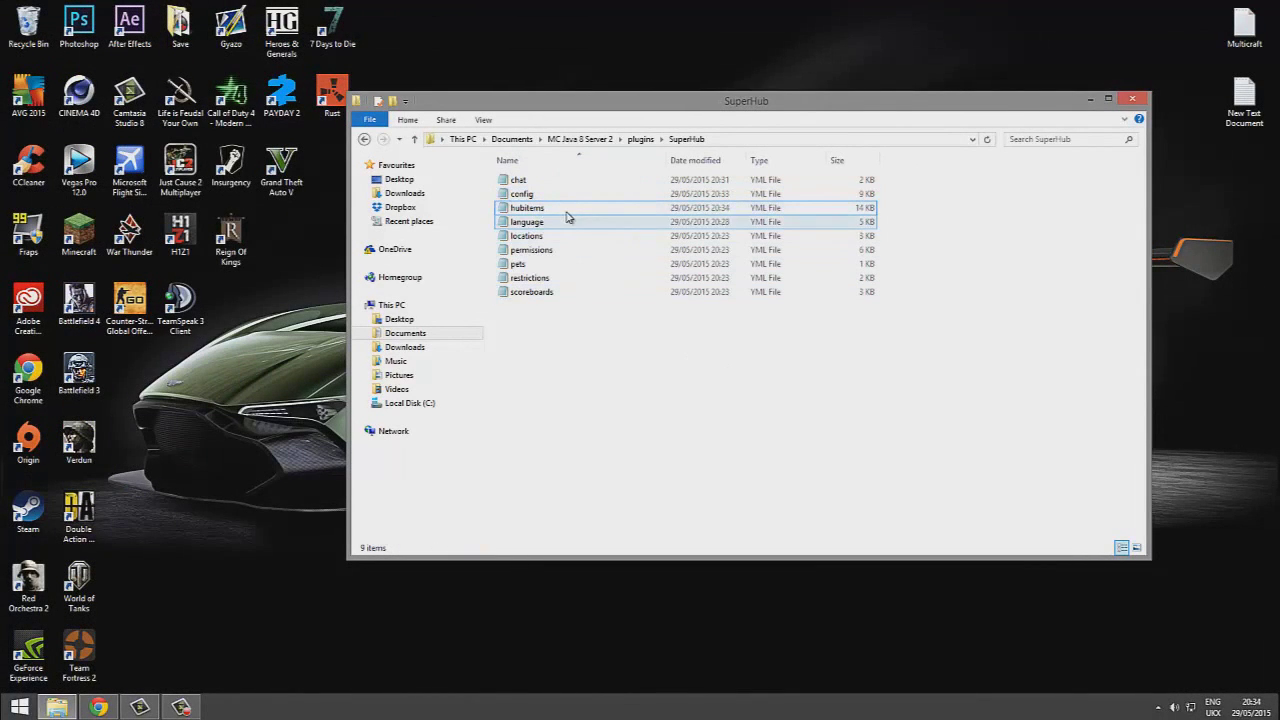
{"action": "right_click", "coordinate": [566, 211]}
{"action": "left_click", "coordinate": [620, 251]}
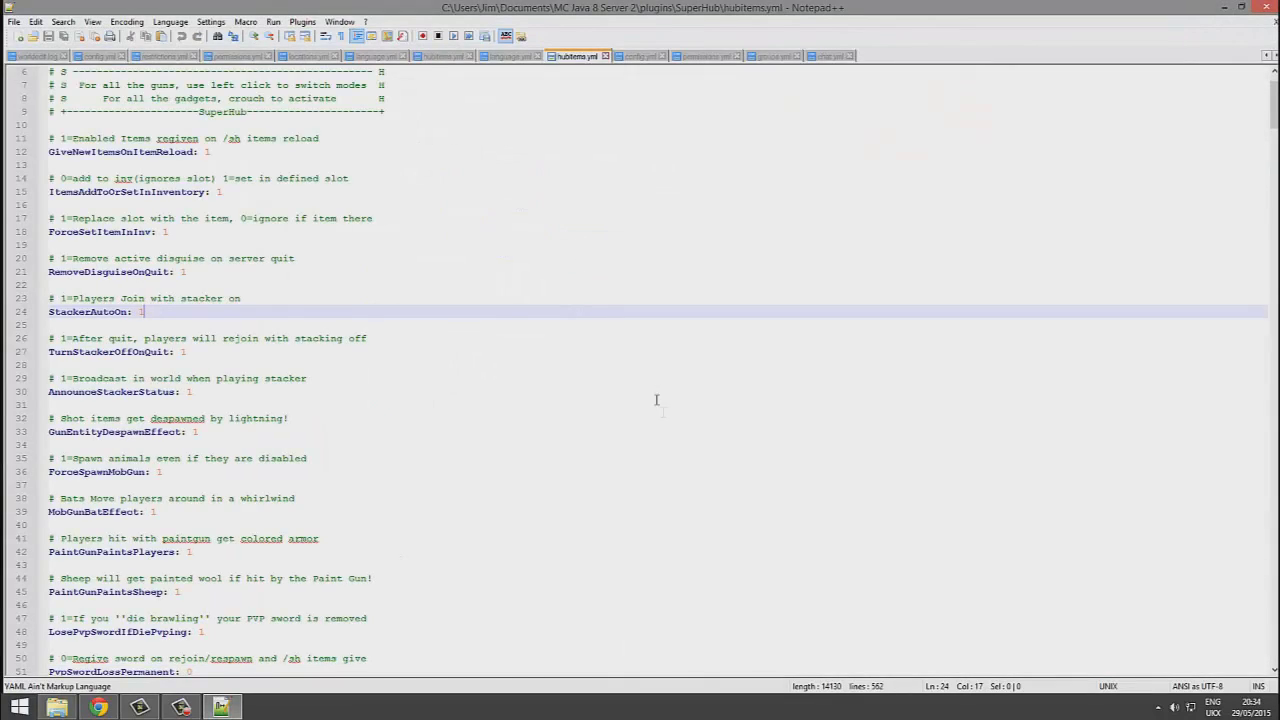
{"action": "left_click_drag", "start_coordinate": [560, 511], "coordinate": [150, 165]}
{"action": "scroll", "coordinate": [260, 394], "scroll_direction": "up", "scroll_amount": 2}
{"action": "left_click", "coordinate": [200, 391]}
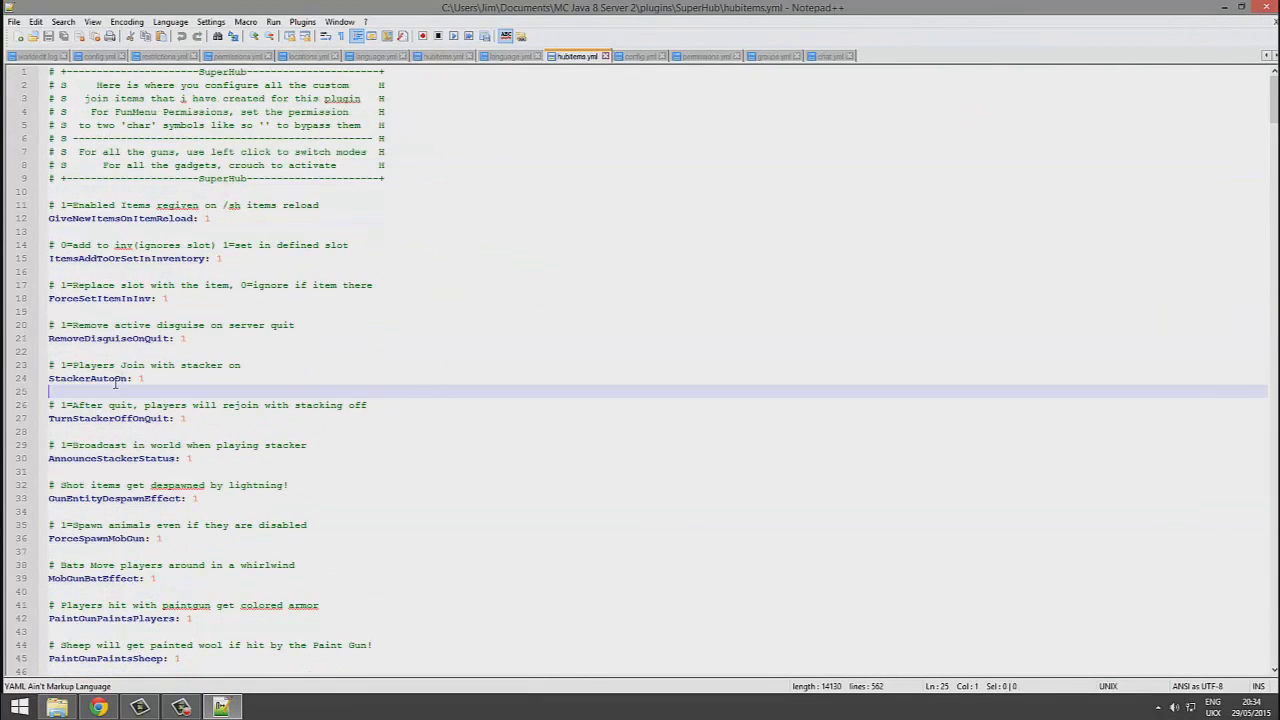
{"action": "left_click", "coordinate": [198, 338]}
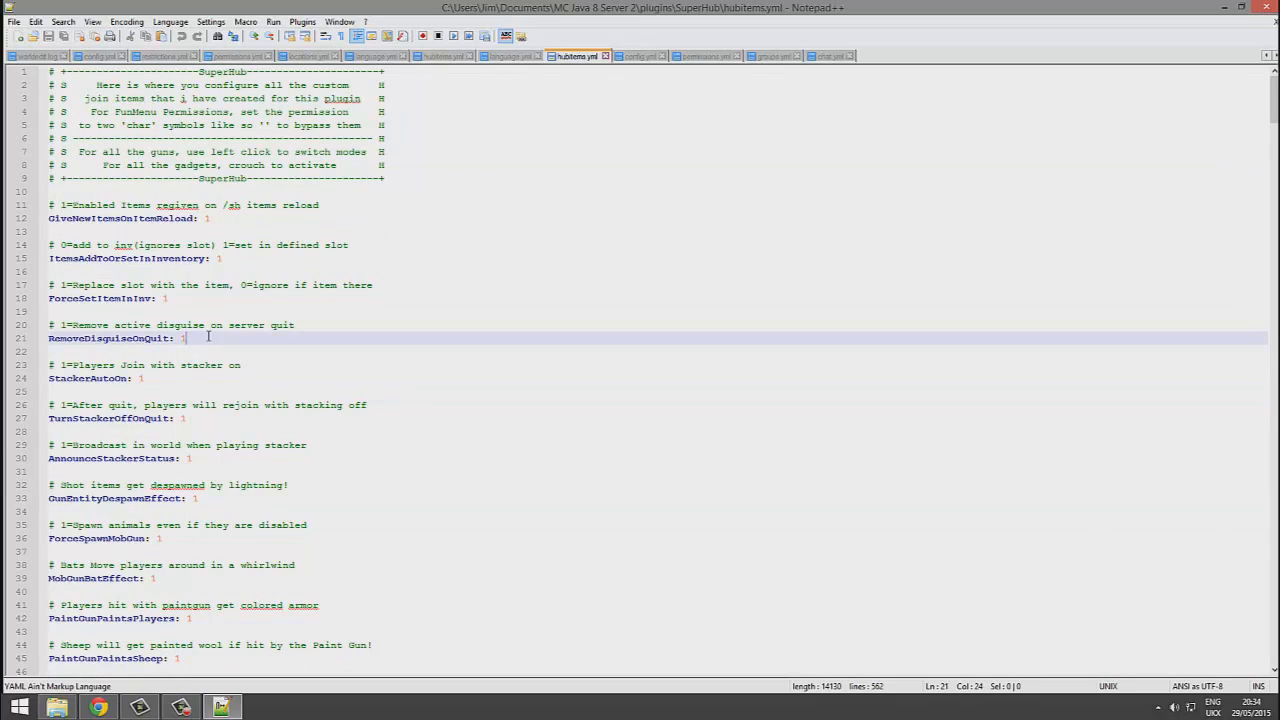
Step: Try to set StackerAutoOn to 0 and save hubitems.yml
{"action": "double_click", "coordinate": [132, 378]}
{"action": "left_click", "coordinate": [166, 378]}
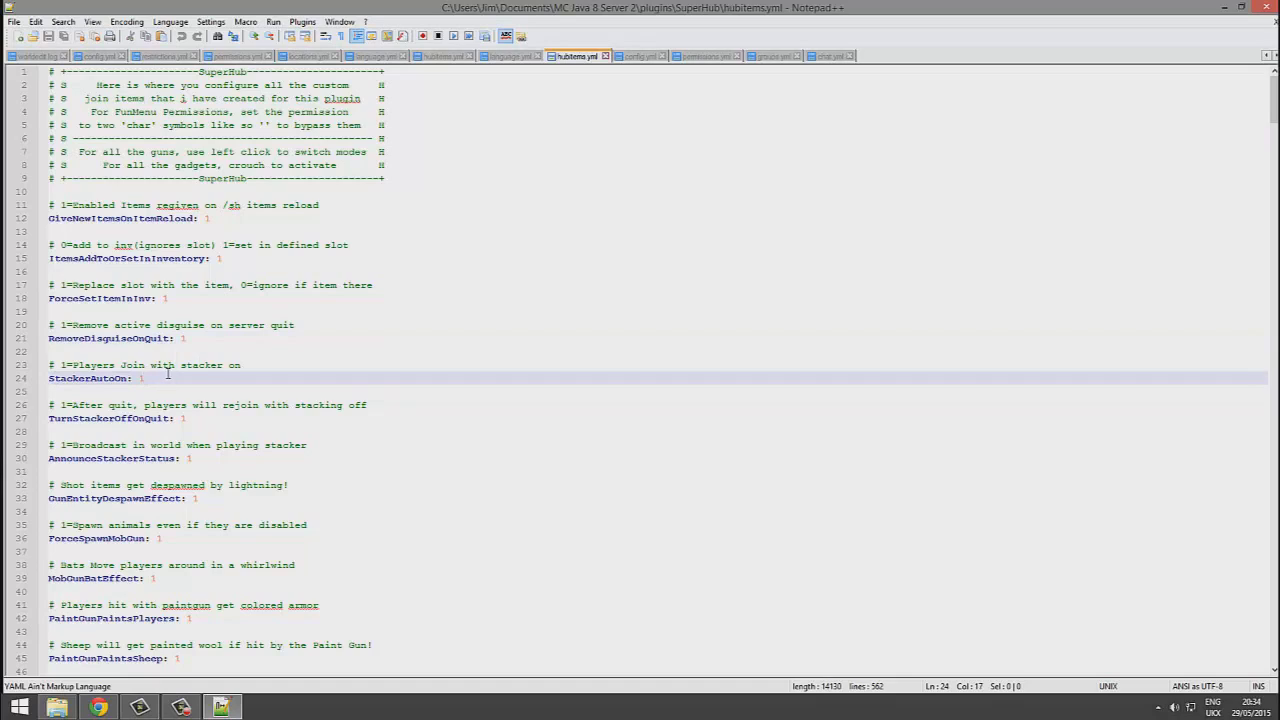
{"action": "key", "text": "BackSpace"}
{"action": "type", "text": "0"}
{"action": "key", "text": "ctrl+s"}
Step: Review the gun and brawling options and the FunMenu section with its gadgets in hubitems.yml
{"action": "scroll", "coordinate": [158, 370], "scroll_direction": "down", "scroll_amount": 8}
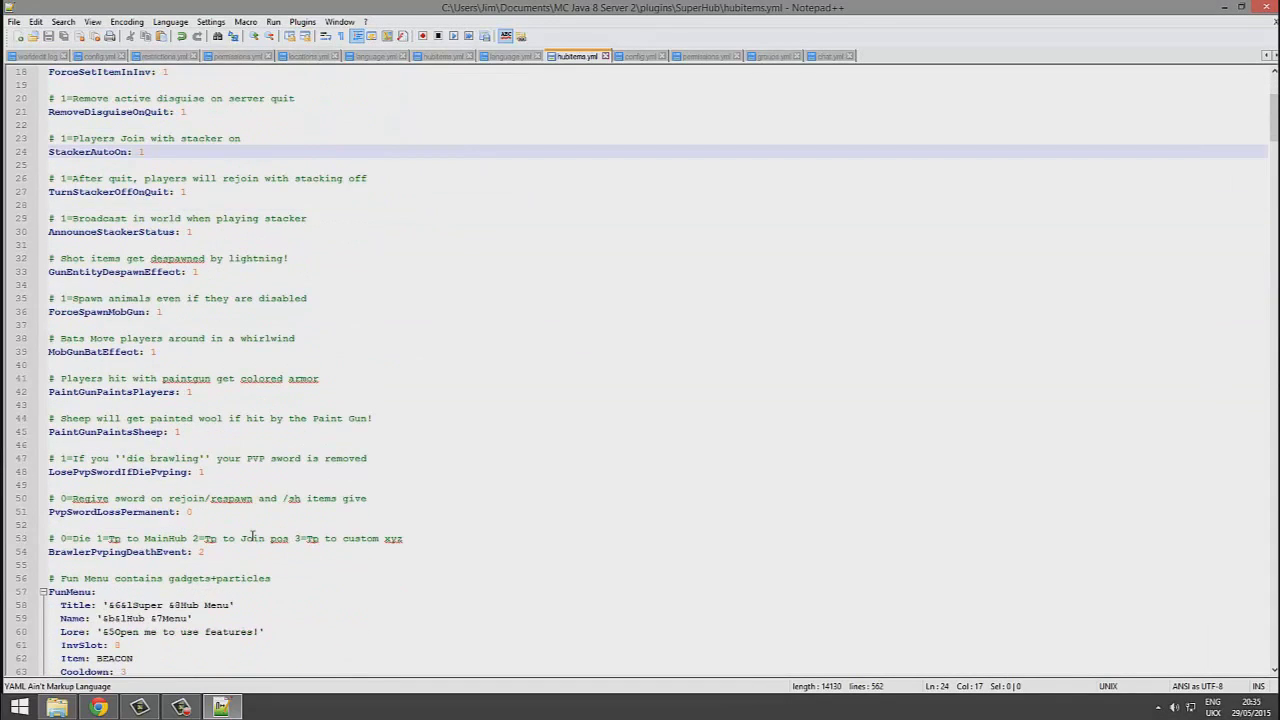
{"action": "scroll", "coordinate": [250, 536], "scroll_direction": "down", "scroll_amount": 5}
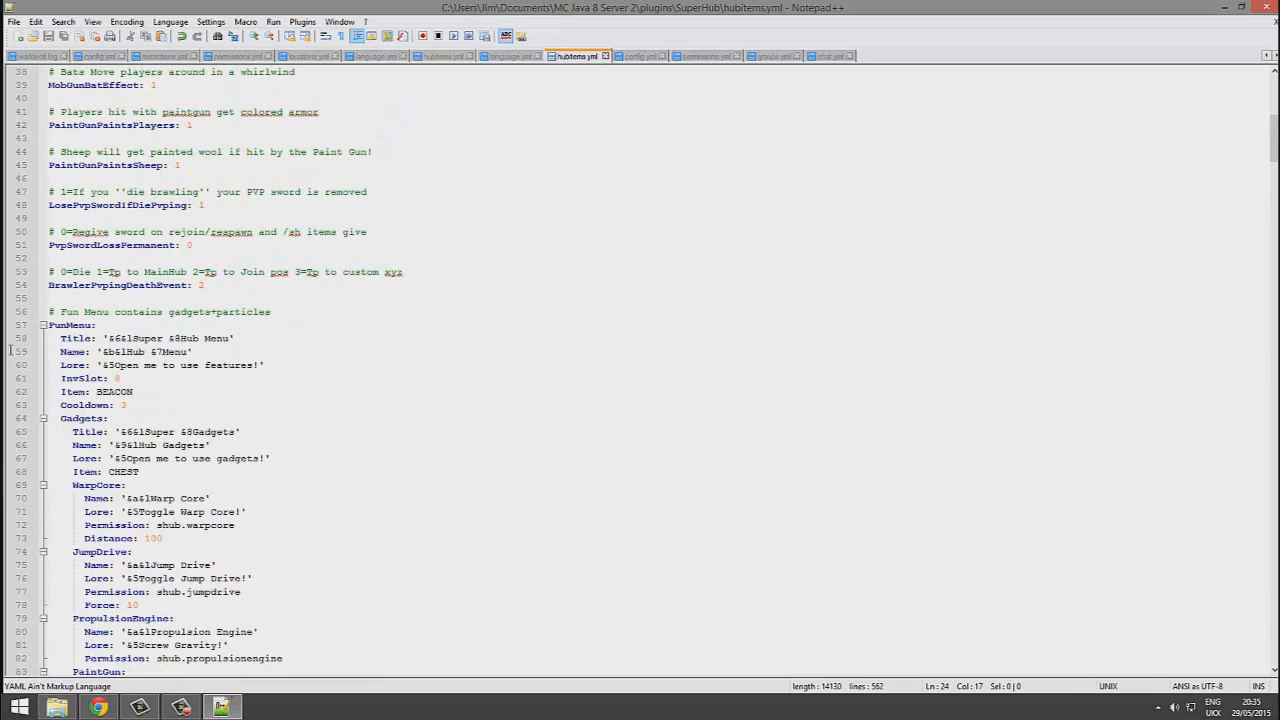
{"action": "left_click_drag", "start_coordinate": [134, 392], "coordinate": [48, 298]}
{"action": "left_click", "coordinate": [176, 309]}
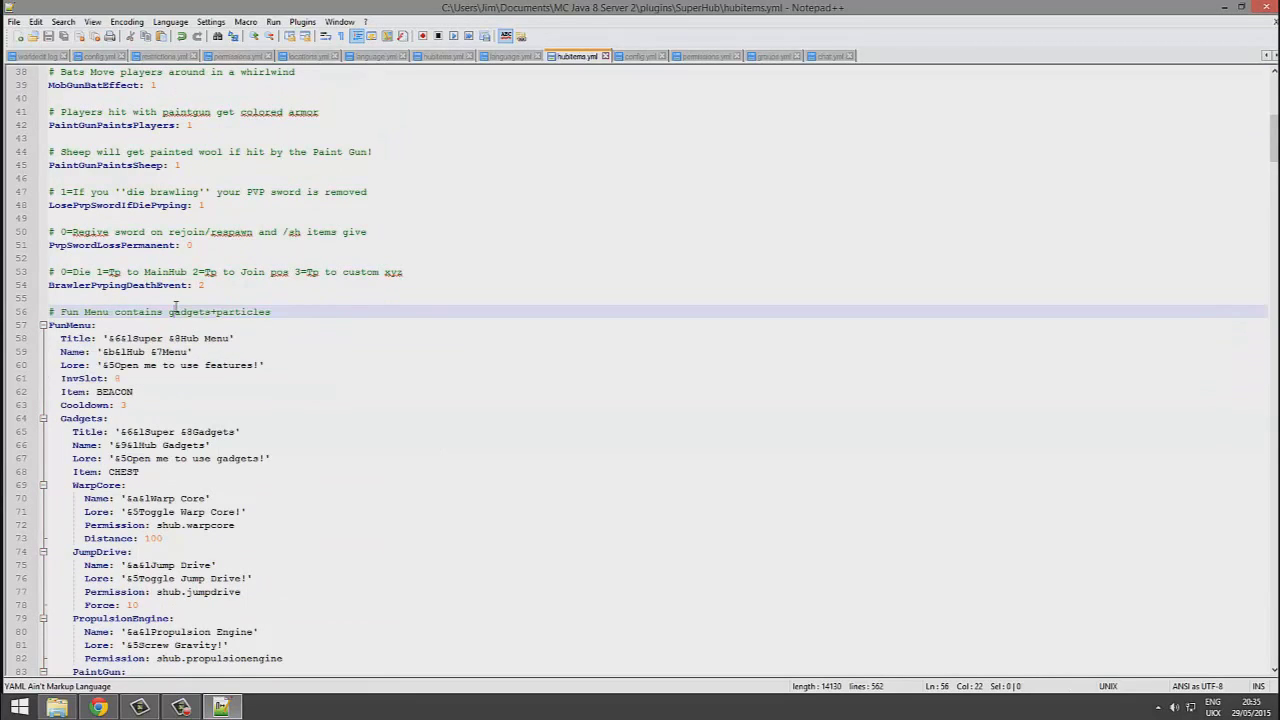
{"action": "left_click_drag", "start_coordinate": [245, 341], "coordinate": [78, 311]}
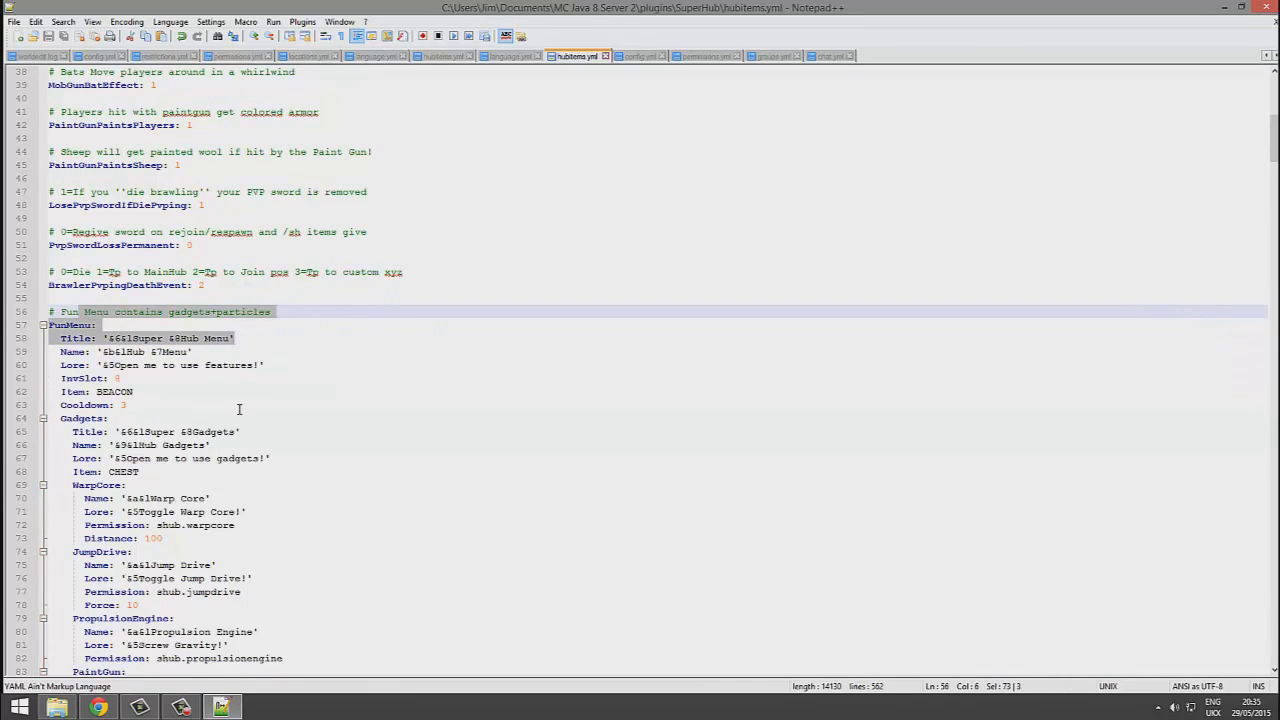
{"action": "scroll", "coordinate": [321, 431], "scroll_direction": "down", "scroll_amount": 2}
{"action": "scroll", "coordinate": [330, 428], "scroll_direction": "down", "scroll_amount": 4}
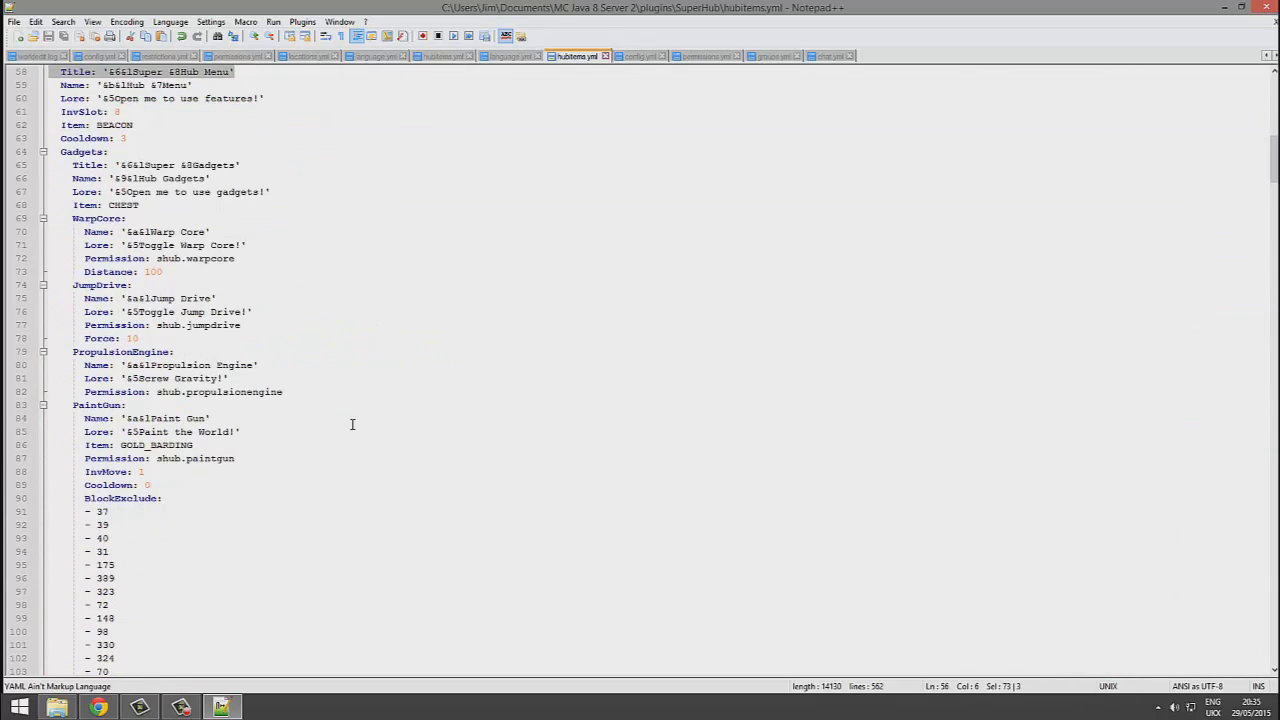
{"action": "scroll", "coordinate": [350, 430], "scroll_direction": "down", "scroll_amount": 3}
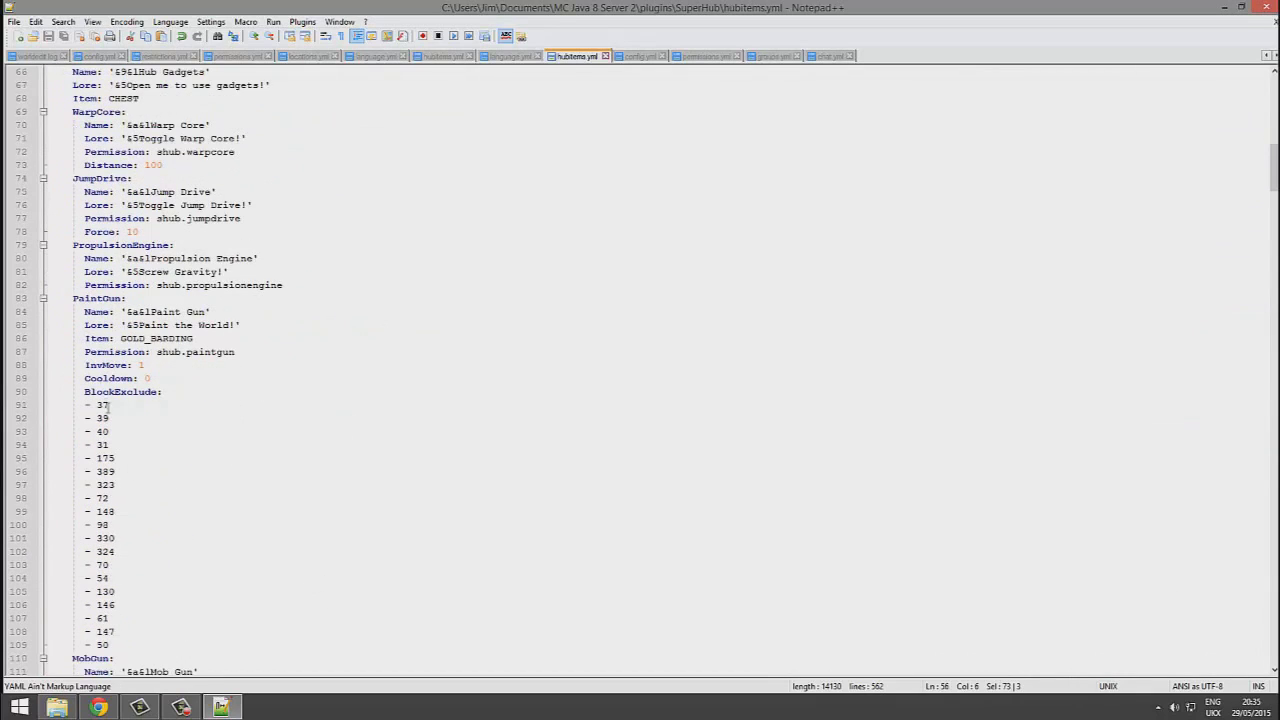
Step: Delete every entry after 37 from the PaintGun BlockExclude list and save hubitems.yml
{"action": "left_click_drag", "start_coordinate": [109, 578], "coordinate": [86, 351]}
{"action": "left_click_drag", "start_coordinate": [126, 298], "coordinate": [74, 285]}
{"action": "left_click", "coordinate": [108, 405]}
{"action": "left_click_drag", "start_coordinate": [148, 641], "coordinate": [16, 458]}
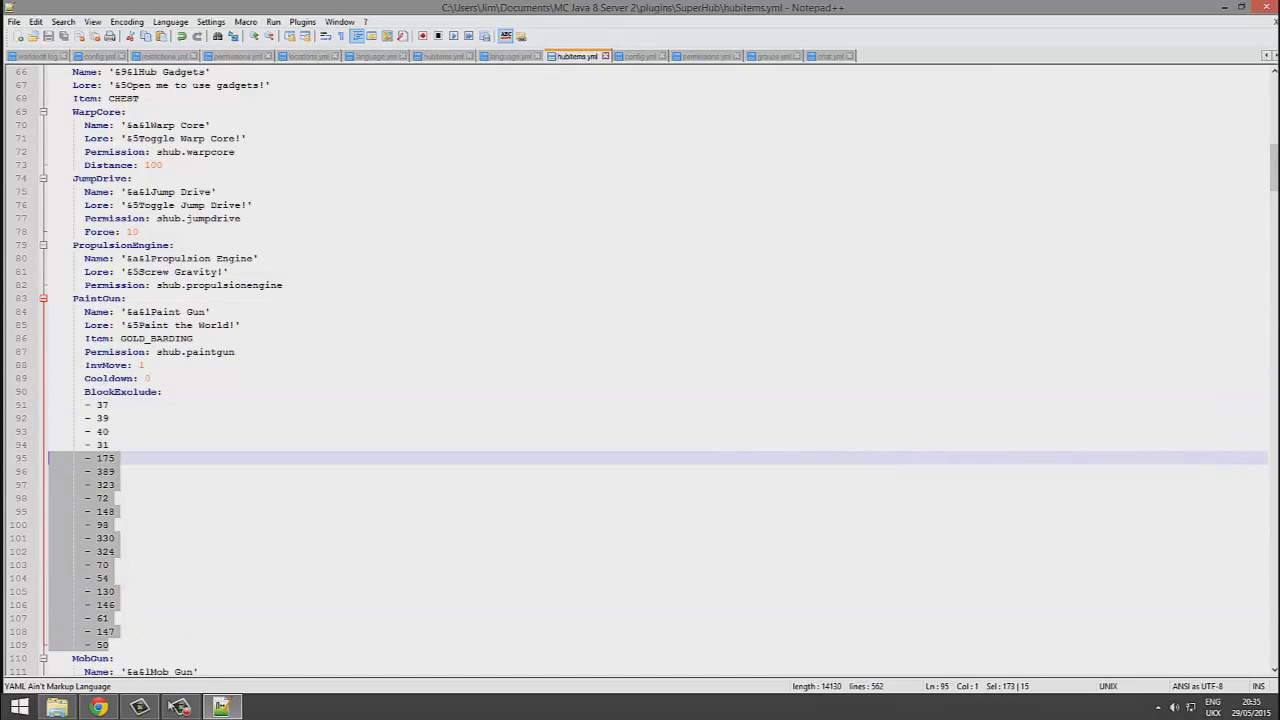
{"action": "left_click", "coordinate": [220, 510]}
{"action": "scroll", "coordinate": [220, 510], "scroll_direction": "down", "scroll_amount": 2}
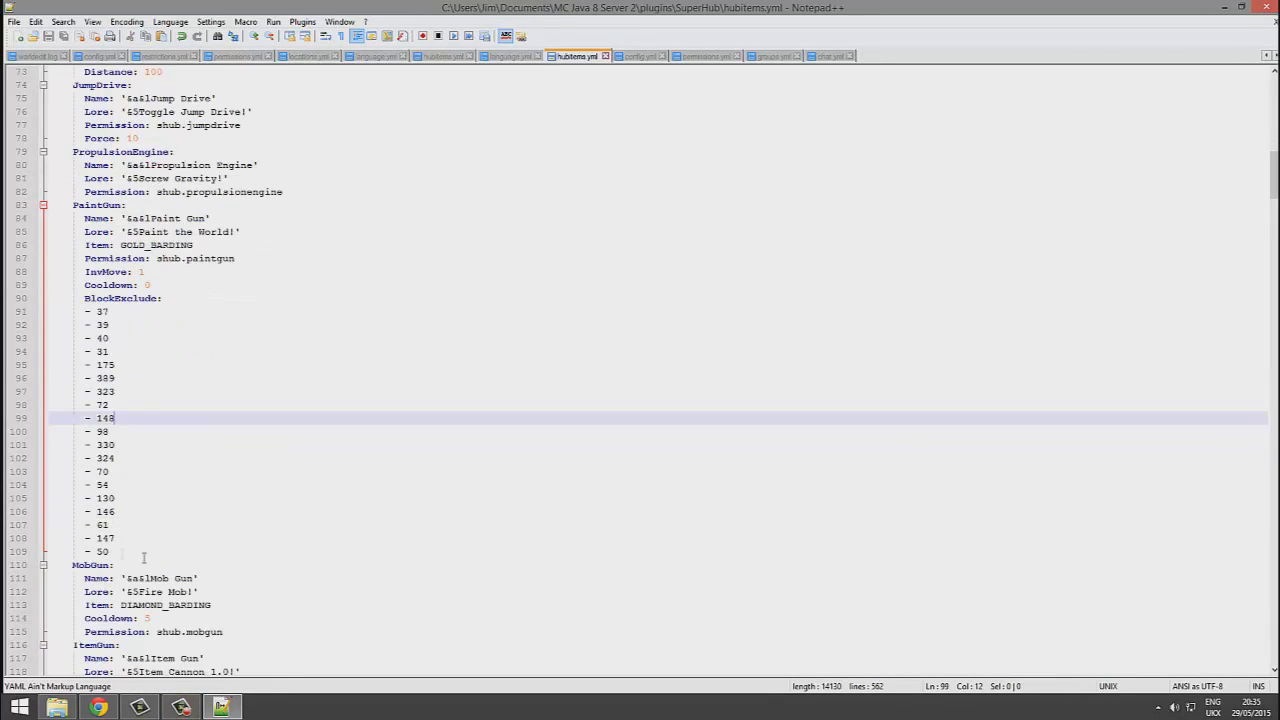
{"action": "left_click_drag", "start_coordinate": [118, 565], "coordinate": [48, 325]}
{"action": "key", "text": "BackSpace"}
{"action": "key", "text": "BackSpace"}
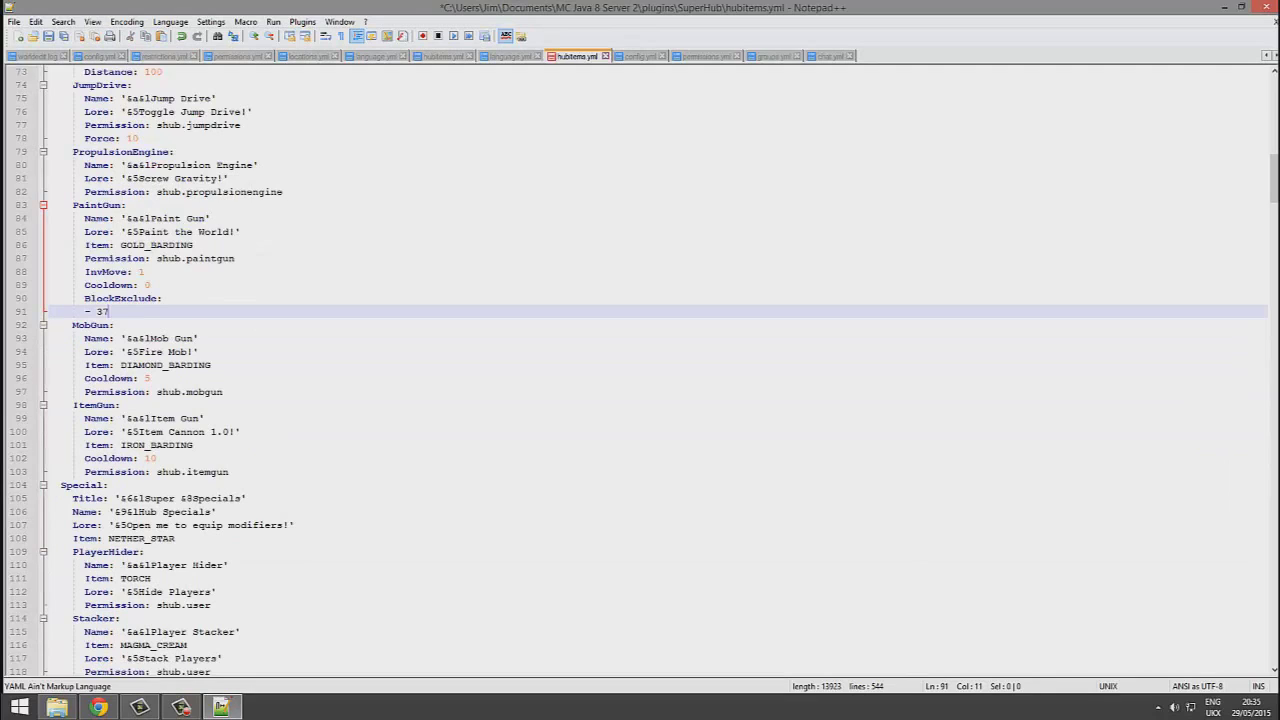
{"action": "key", "text": "ctrl+a"}
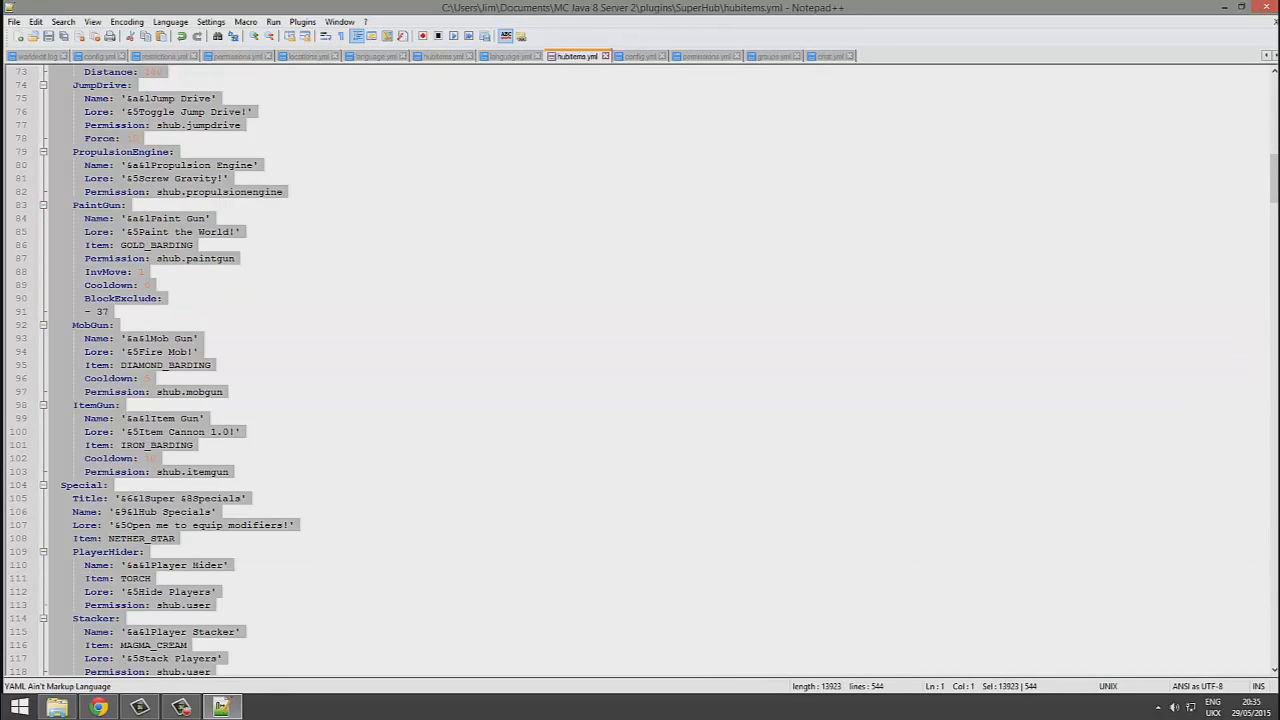
{"action": "left_click", "coordinate": [56, 471]}
Step: Review the Special, Particles and Pets sections of the FunMenu, including their names, lore and permissions
{"action": "scroll", "coordinate": [200, 500], "scroll_direction": "down", "scroll_amount": 5}
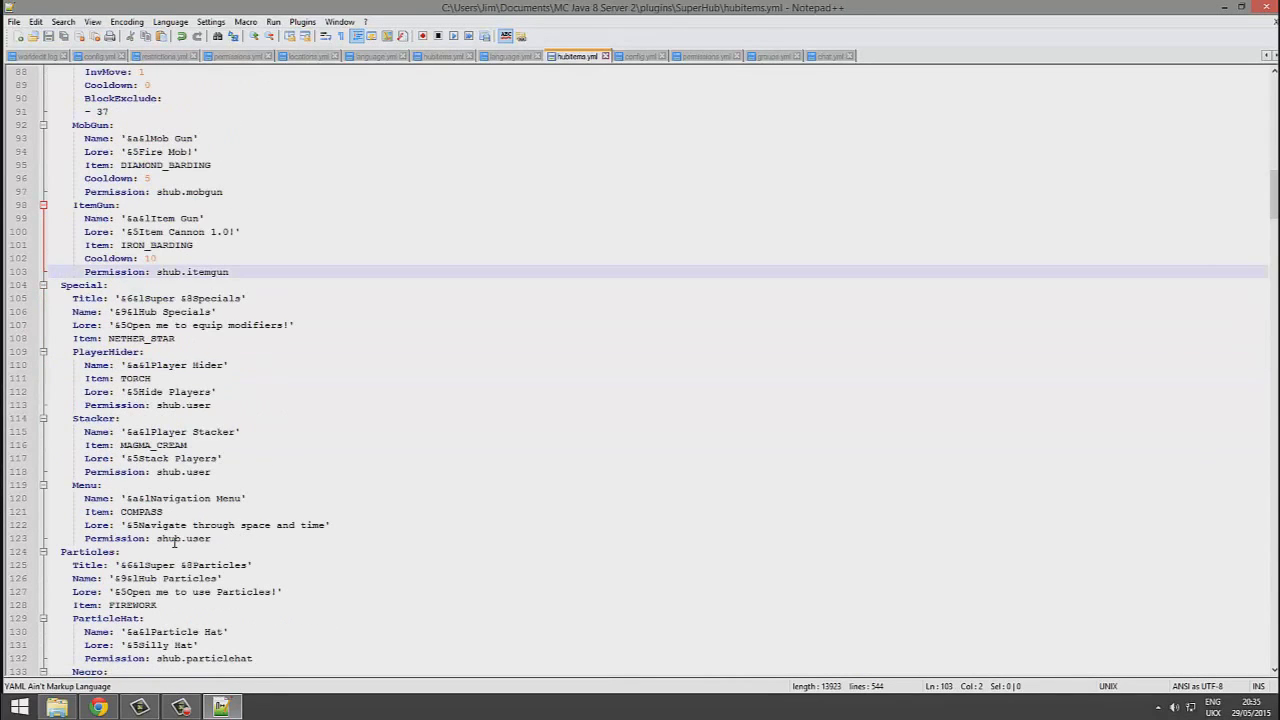
{"action": "left_click_drag", "start_coordinate": [212, 539], "coordinate": [150, 541]}
{"action": "left_click", "coordinate": [286, 461]}
{"action": "scroll", "coordinate": [380, 440], "scroll_direction": "down", "scroll_amount": 12}
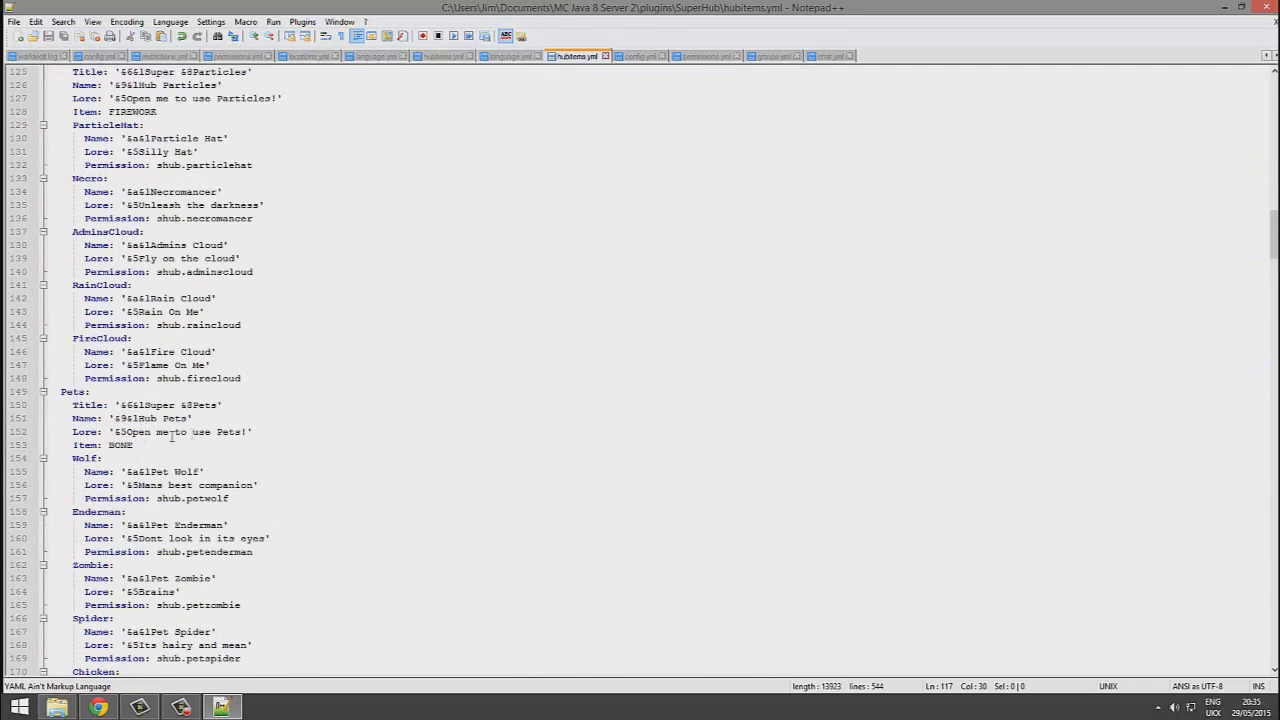
{"action": "left_click_drag", "start_coordinate": [359, 435], "coordinate": [146, 352]}
{"action": "scroll", "coordinate": [274, 423], "scroll_direction": "down", "scroll_amount": 11}
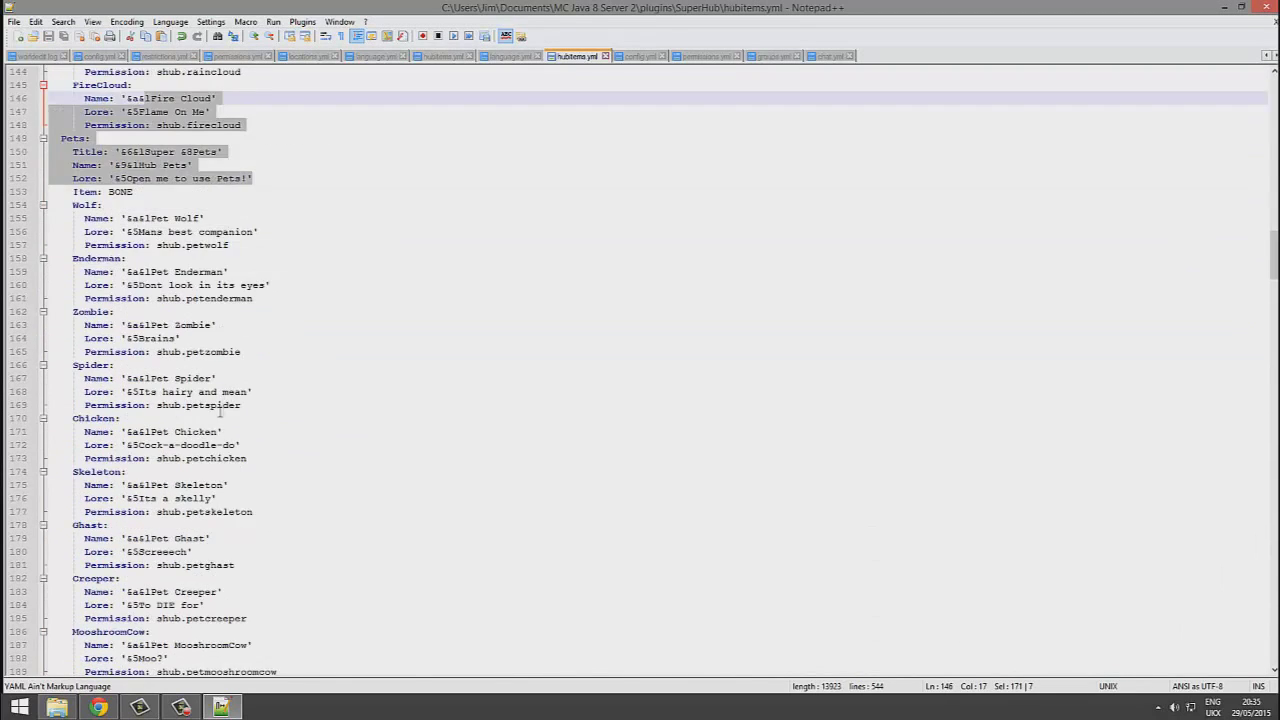
{"action": "scroll", "coordinate": [274, 423], "scroll_direction": "down", "scroll_amount": 9}
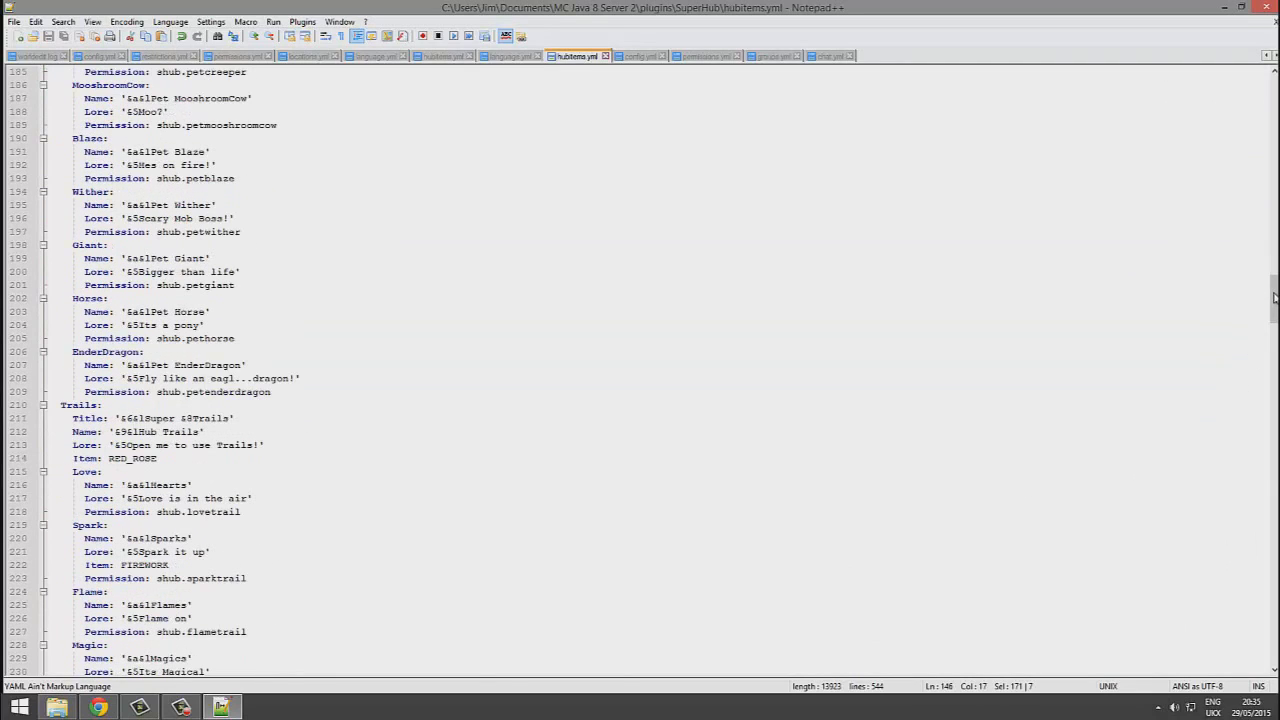
Step: Review the Trails and Disguises sections and the NavigationMenu entries in hubitems.yml
{"action": "scroll", "coordinate": [1246, 402], "scroll_direction": "down", "scroll_amount": 20}
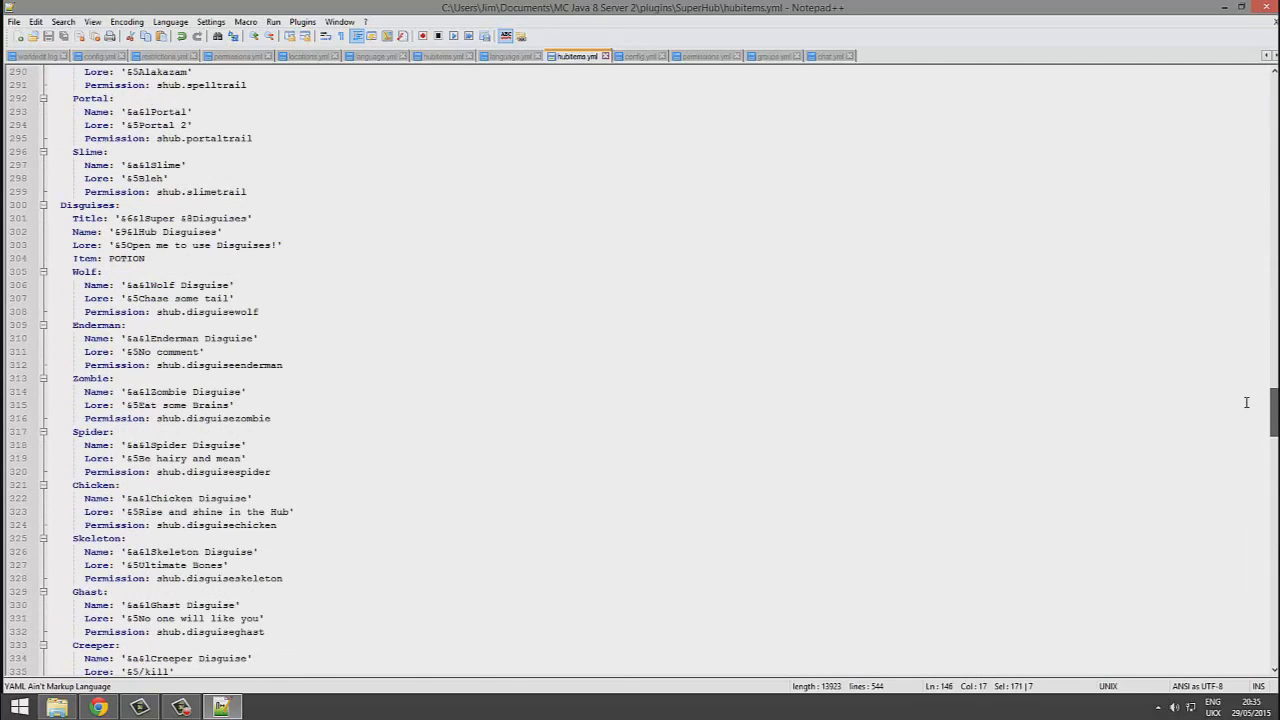
{"action": "scroll", "coordinate": [1126, 463], "scroll_direction": "down", "scroll_amount": 4}
{"action": "scroll", "coordinate": [1265, 481], "scroll_direction": "up", "scroll_amount": 15}
{"action": "scroll", "coordinate": [1265, 481], "scroll_direction": "down", "scroll_amount": 20}
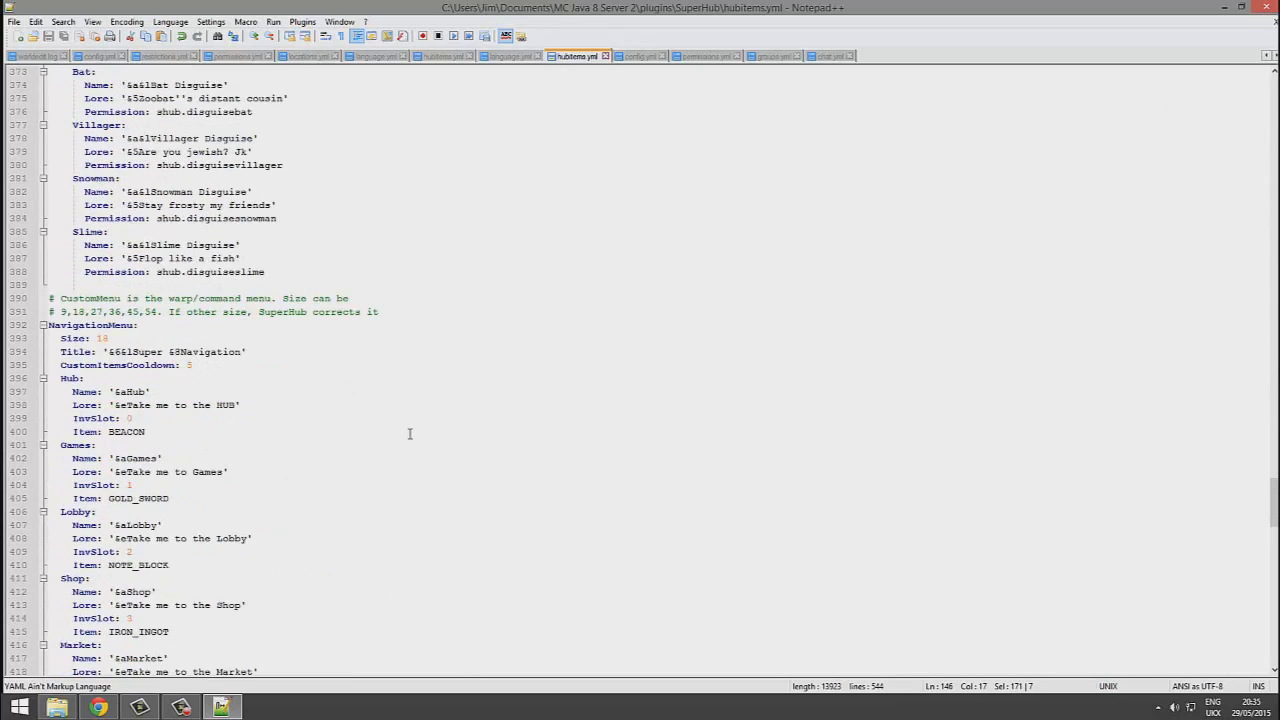
{"action": "scroll", "coordinate": [408, 445], "scroll_direction": "down", "scroll_amount": 5}
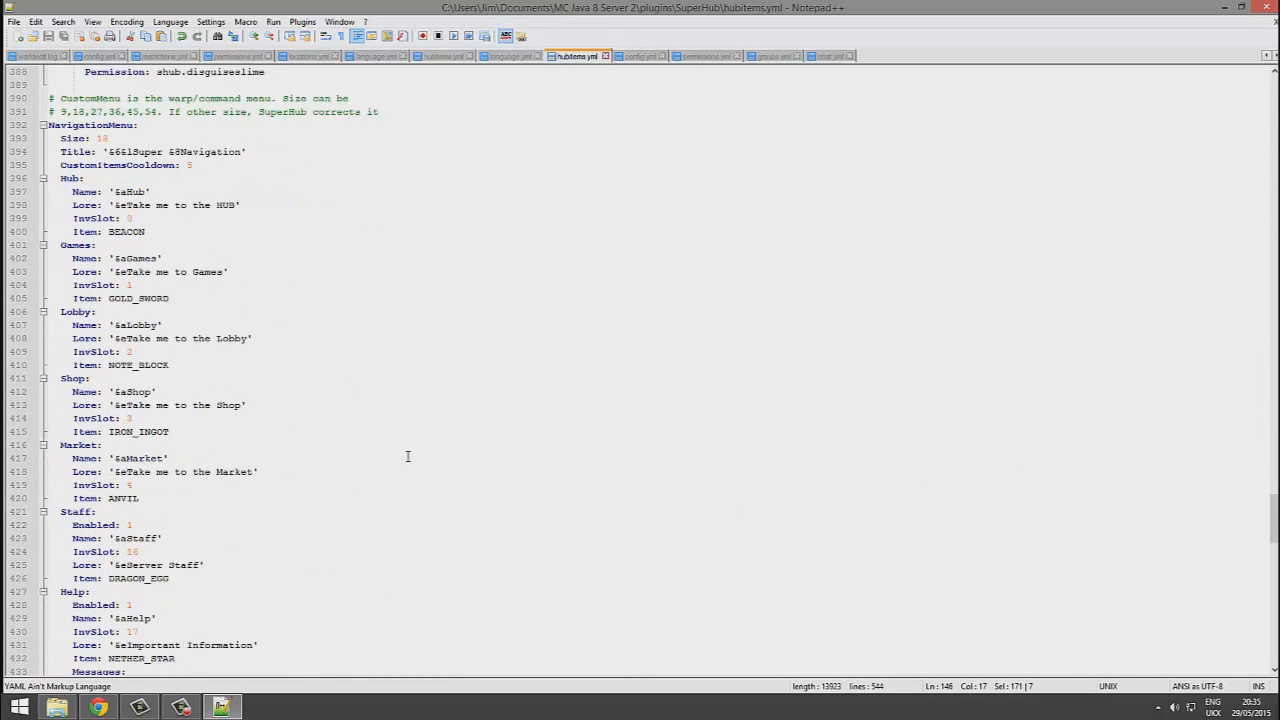
{"action": "scroll", "coordinate": [148, 581], "scroll_direction": "down", "scroll_amount": 4}
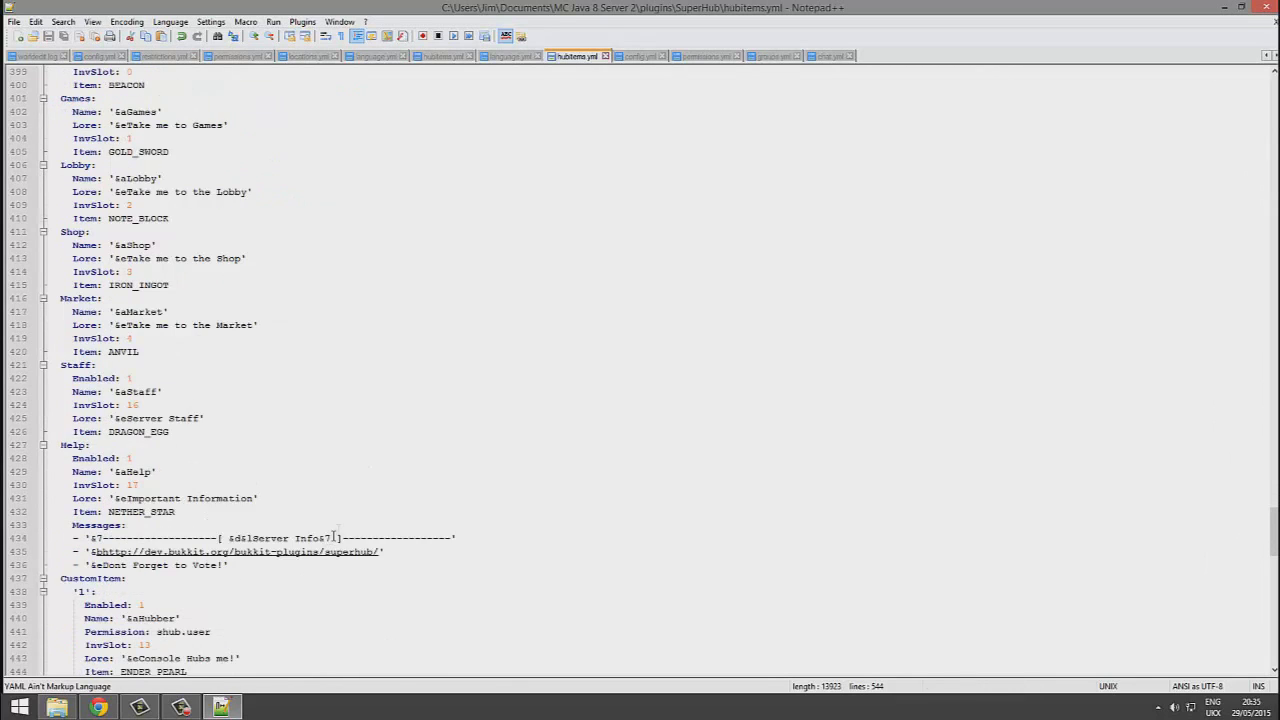
{"action": "left_click_drag", "start_coordinate": [208, 405], "coordinate": [36, 103]}
{"action": "left_click", "coordinate": [222, 232]}
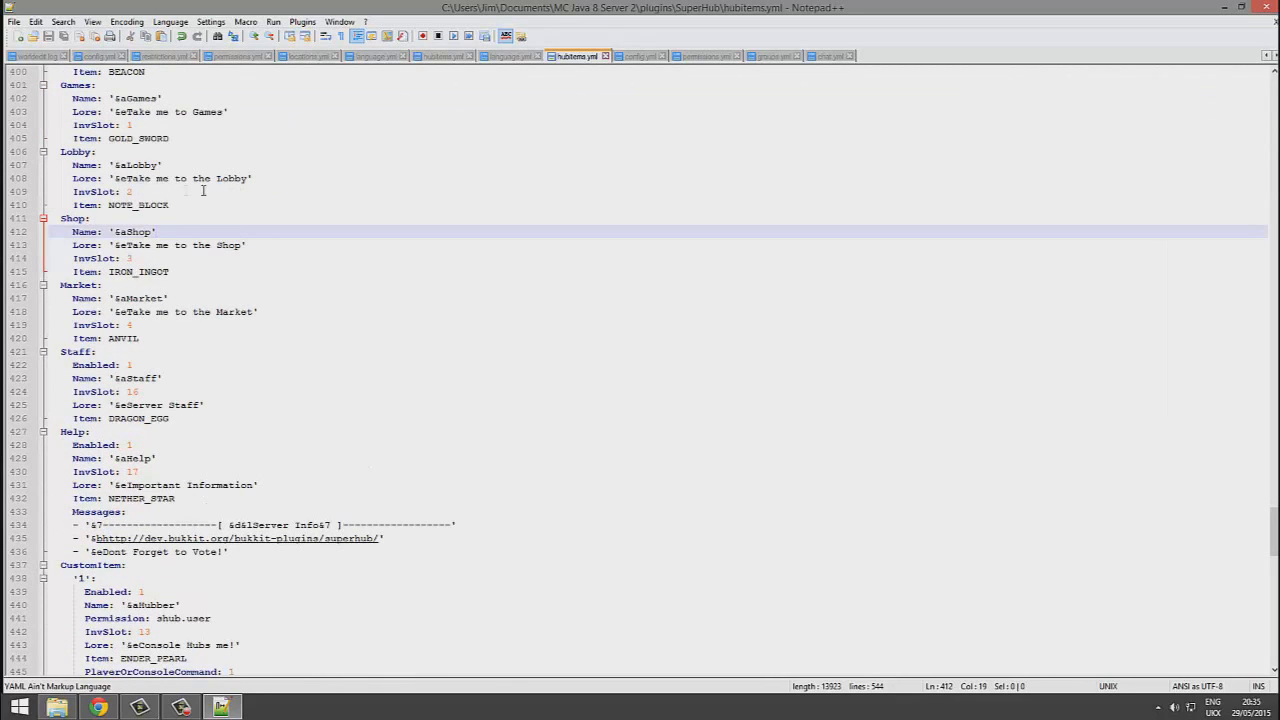
Step: Set the Item of the NavigationMenu's Lobby entry to GOLD_INGOT and save hubitems.yml
{"action": "left_click_drag", "start_coordinate": [187, 204], "coordinate": [108, 204]}
{"action": "scroll", "coordinate": [183, 237], "scroll_direction": "down", "scroll_amount": 1}
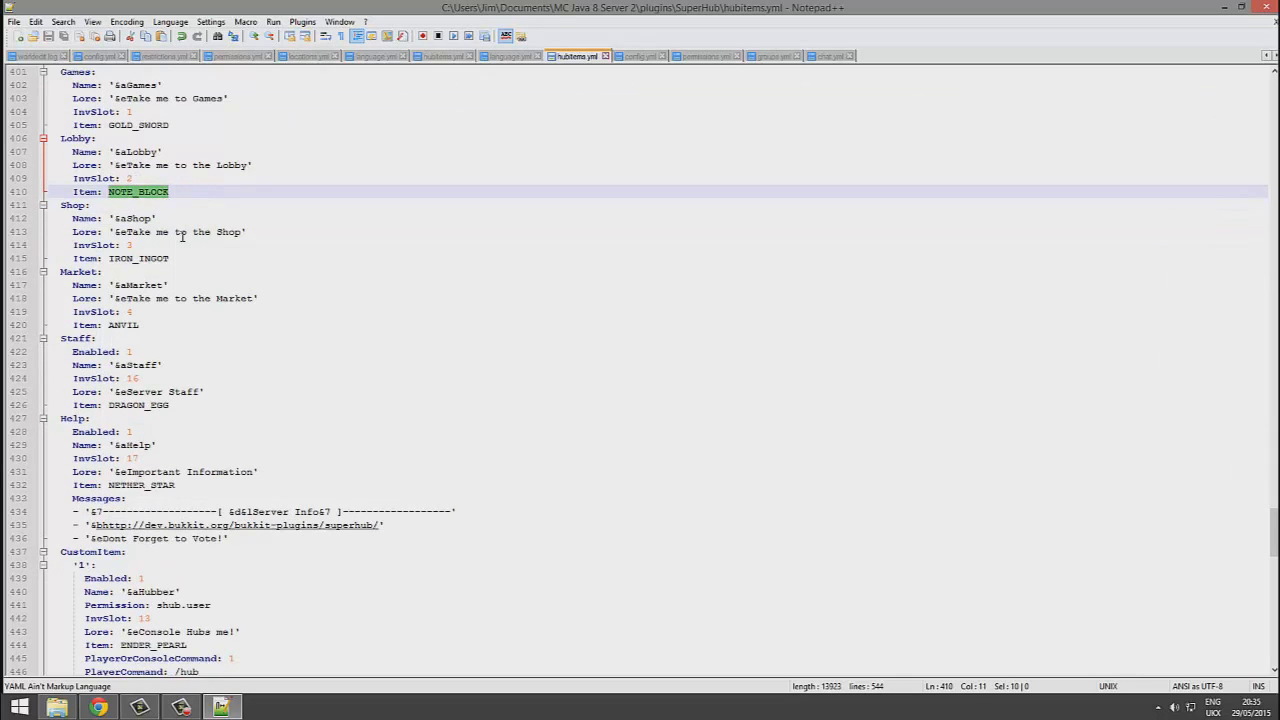
{"action": "type", "text": "GOLD_ING"}
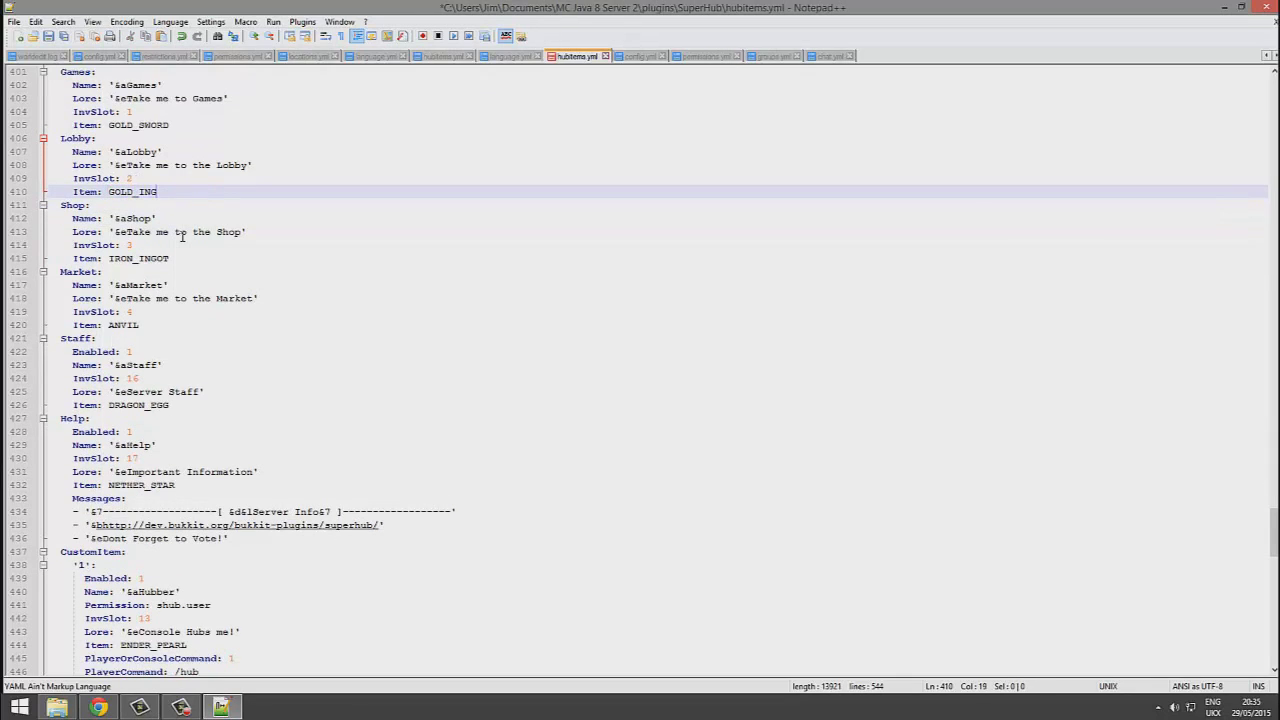
{"action": "type", "text": "OT"}
{"action": "key", "text": "ctrl+s"}
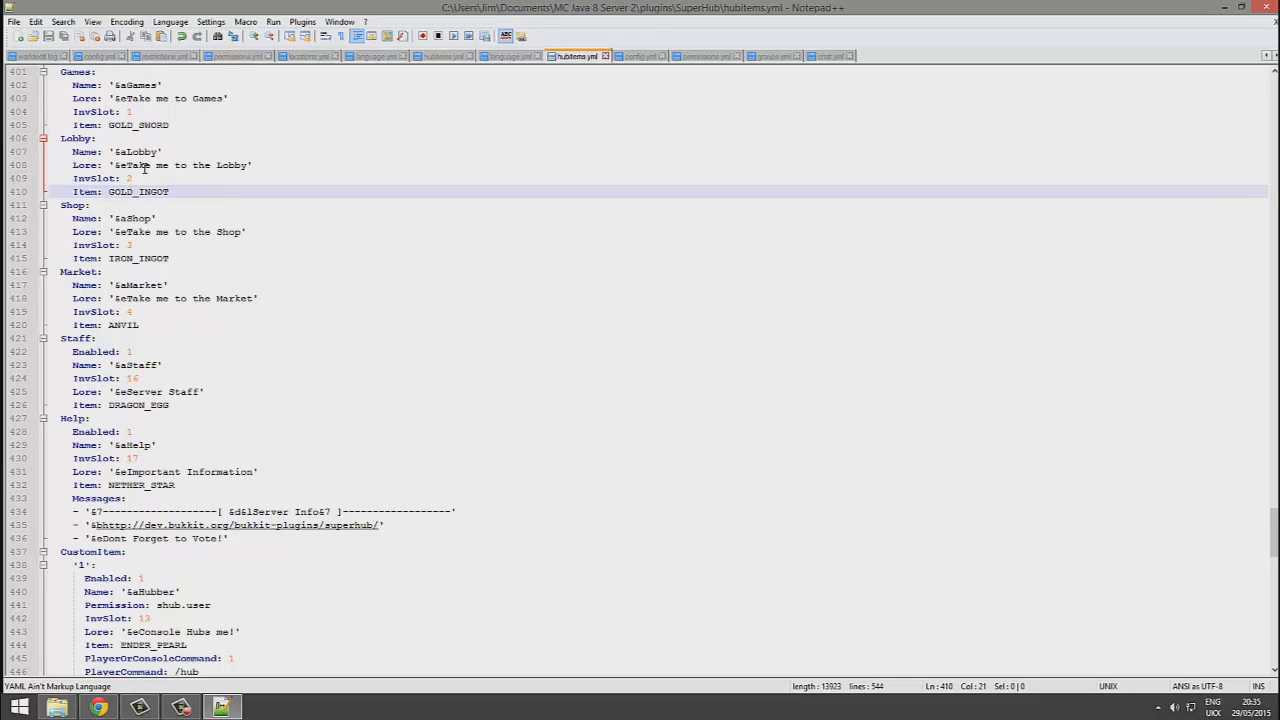
{"action": "left_click", "coordinate": [145, 167]}
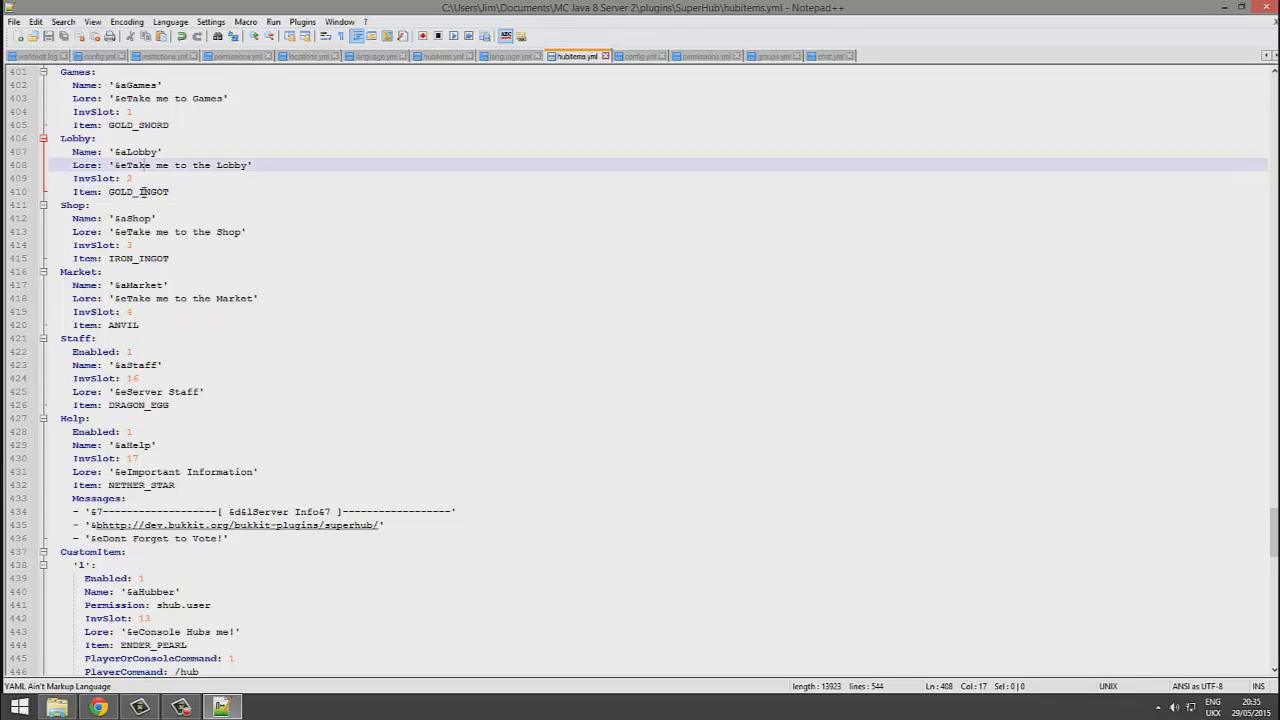
Step: Review the CustomItem entries and the per-world Enabled, Drop, Pickup, InvMove and GiveOnRespawn settings of the hub items
{"action": "scroll", "coordinate": [297, 289], "scroll_direction": "down", "scroll_amount": 16}
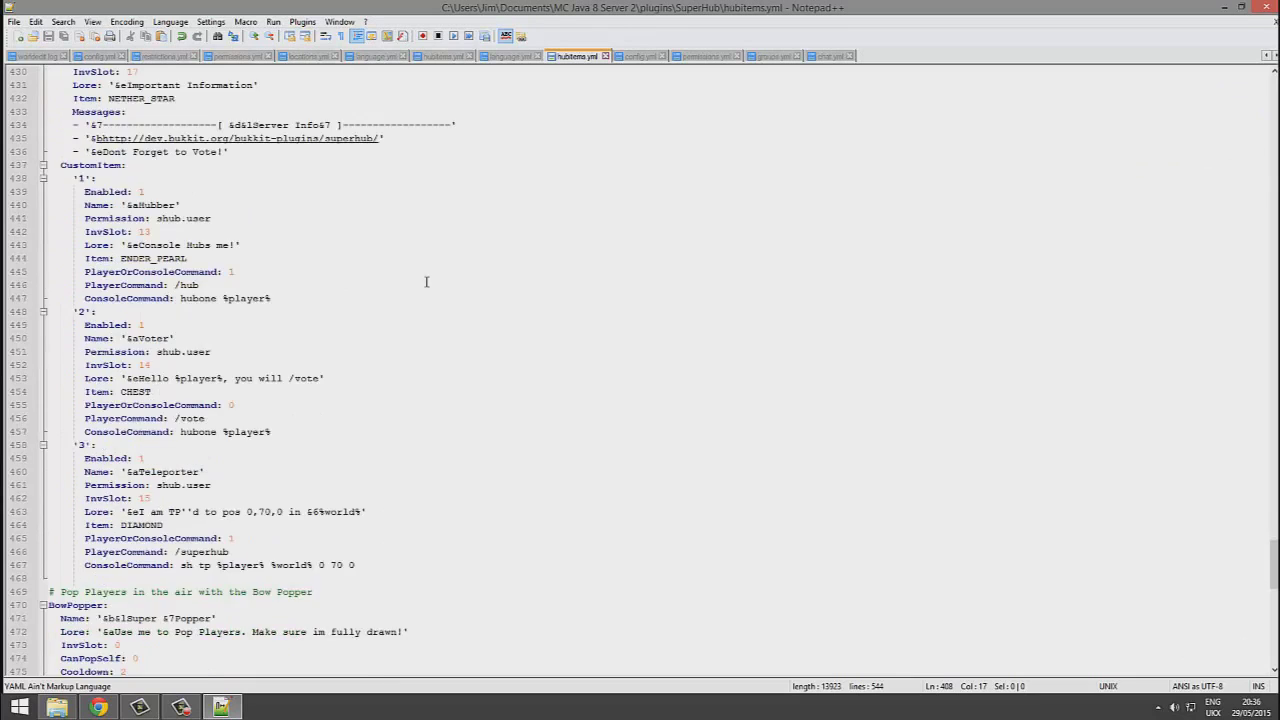
{"action": "scroll", "coordinate": [441, 274], "scroll_direction": "down", "scroll_amount": 13}
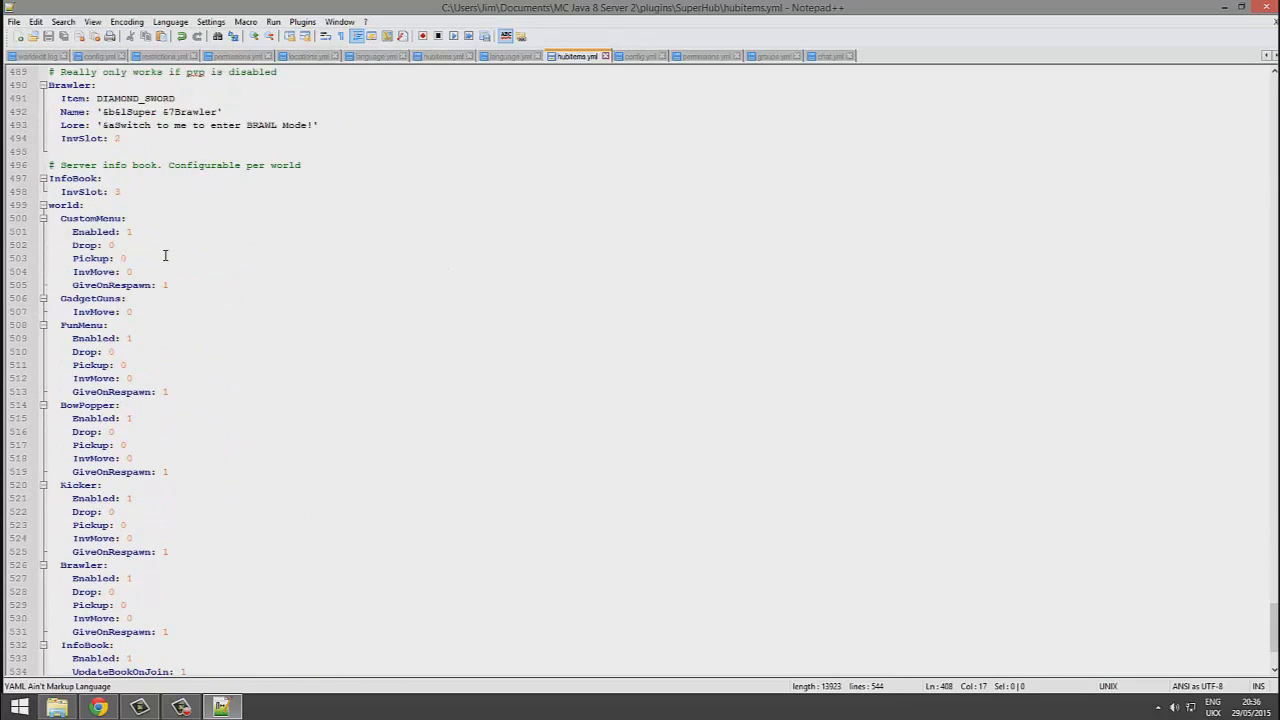
{"action": "scroll", "coordinate": [546, 396], "scroll_direction": "down", "scroll_amount": 4}
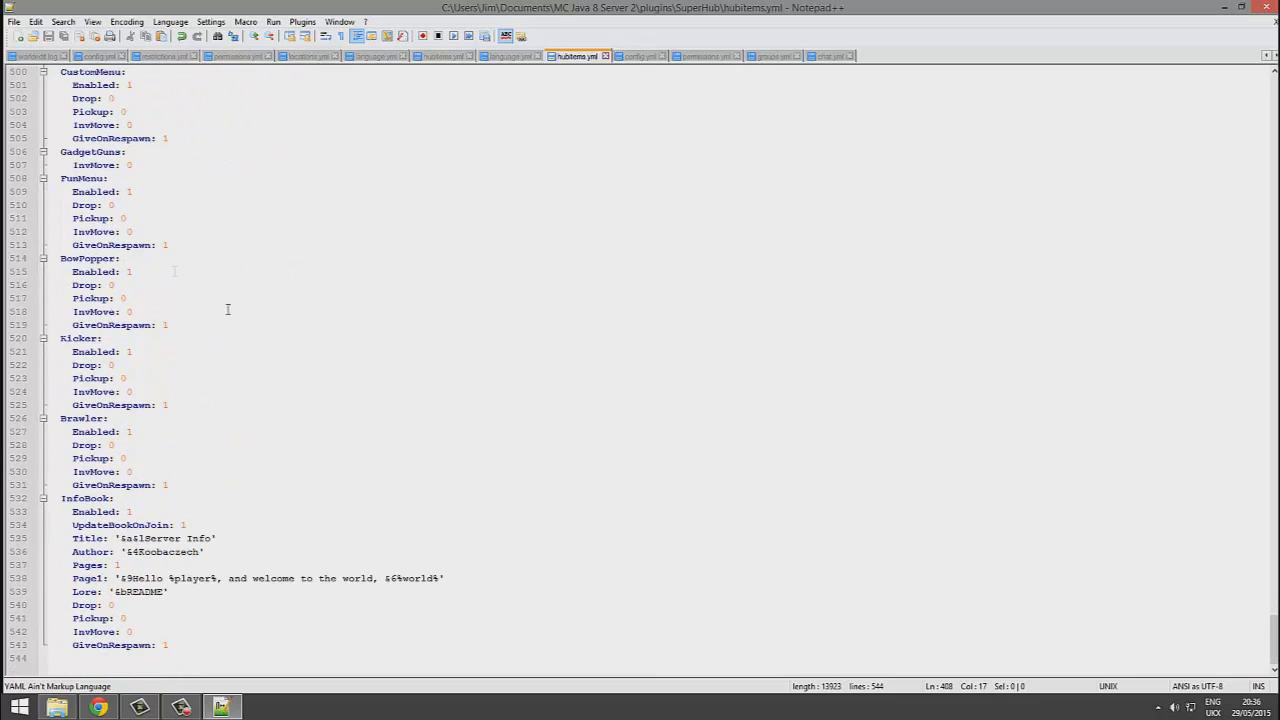
{"action": "left_click_drag", "start_coordinate": [126, 458], "coordinate": [104, 208]}
{"action": "left_click", "coordinate": [306, 360]}
{"action": "scroll", "coordinate": [283, 333], "scroll_direction": "up", "scroll_amount": 4}
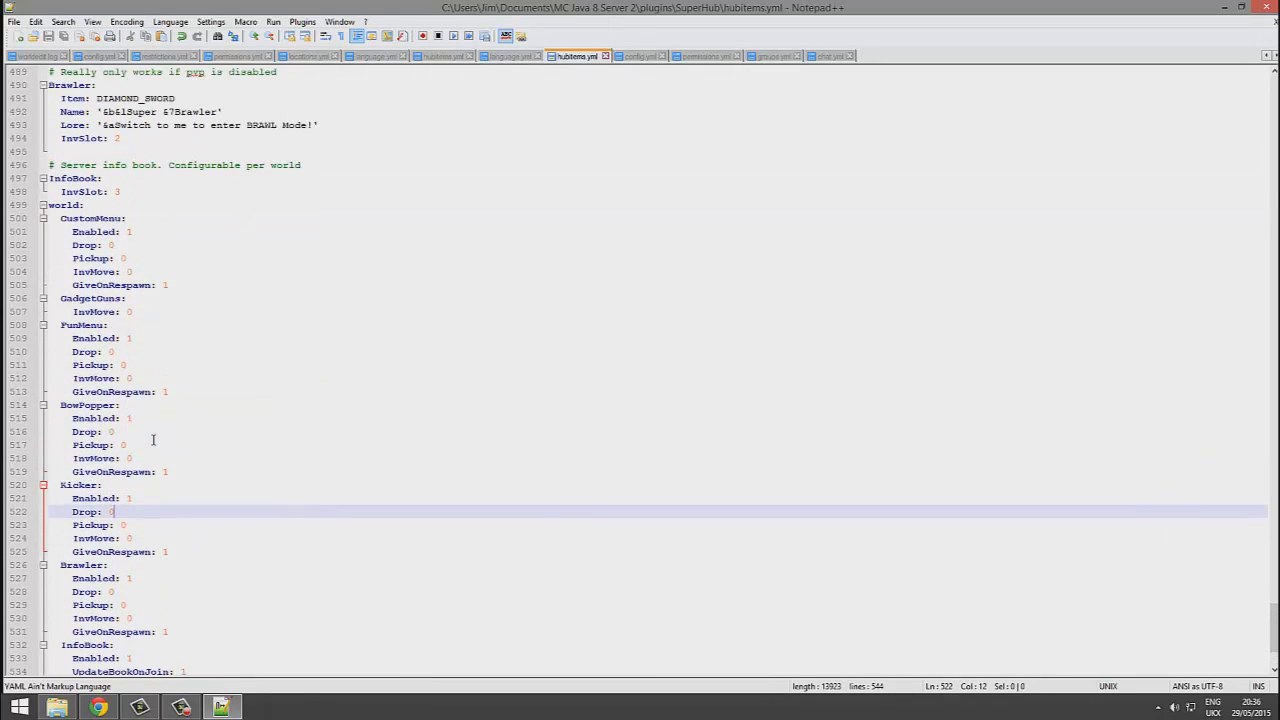
{"action": "left_click", "coordinate": [155, 443]}
{"action": "left_click", "coordinate": [124, 431]}
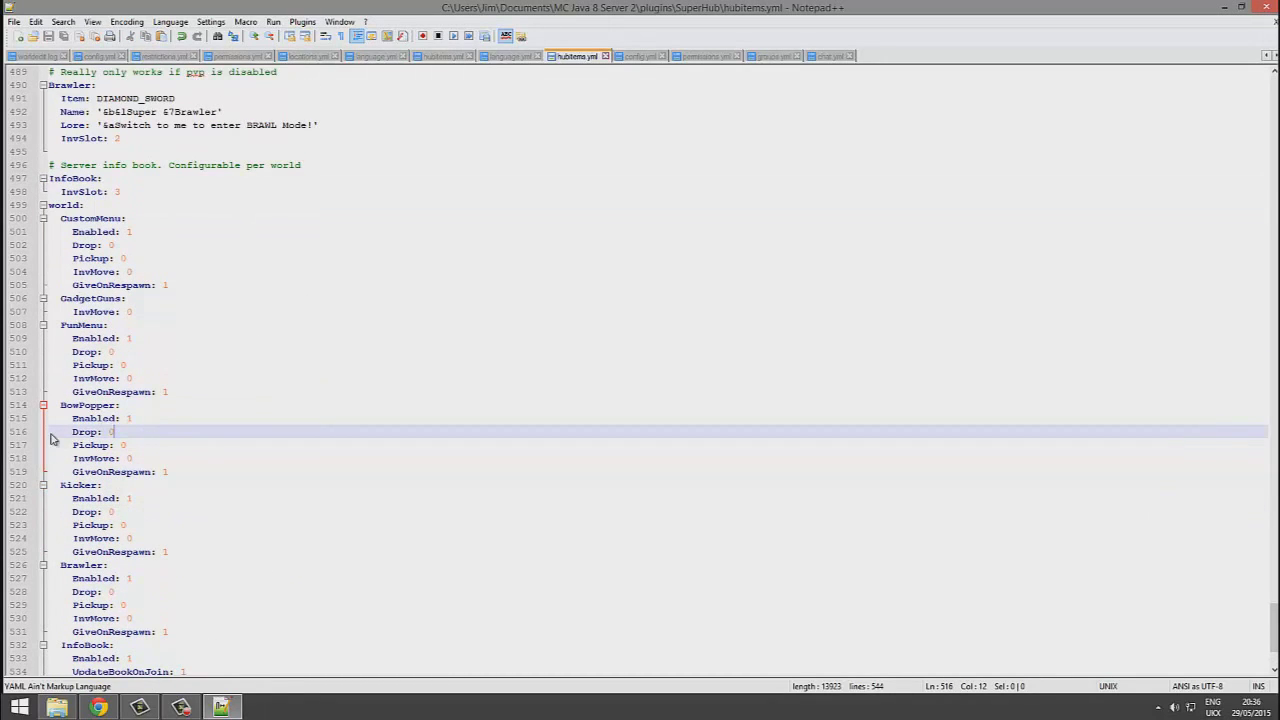
{"action": "left_click", "coordinate": [234, 458]}
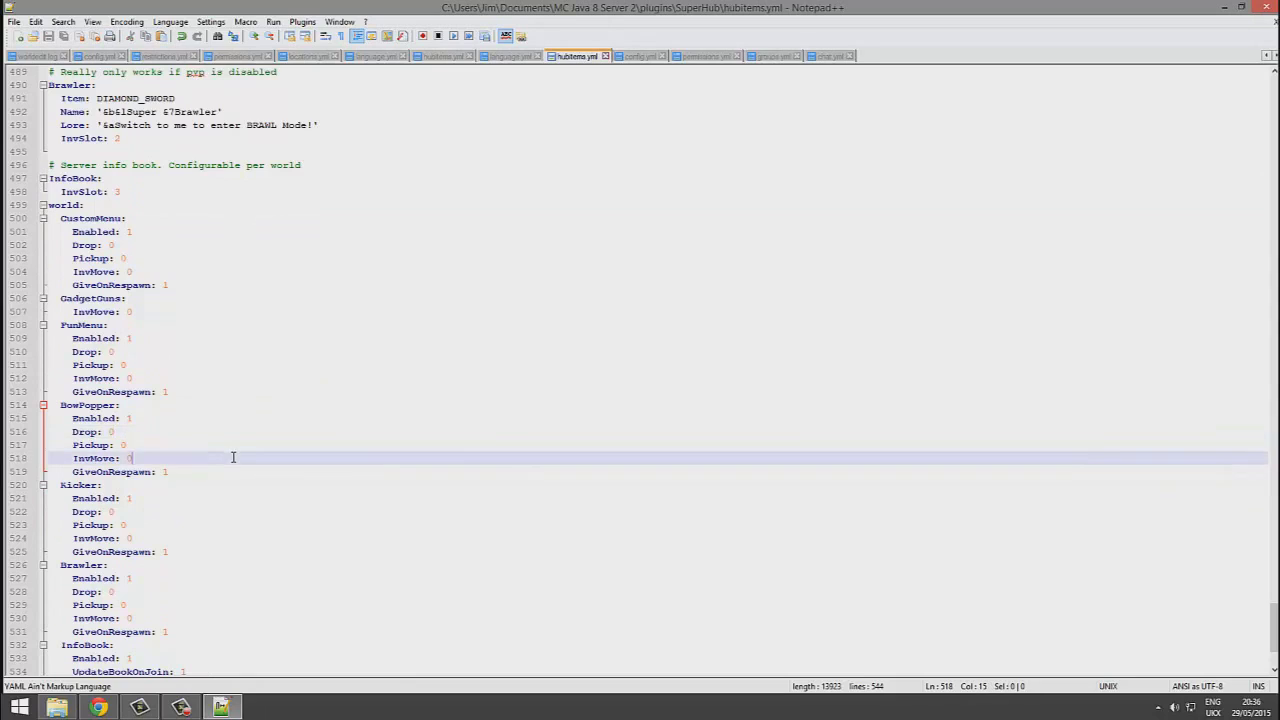
{"action": "double_click", "coordinate": [166, 471]}
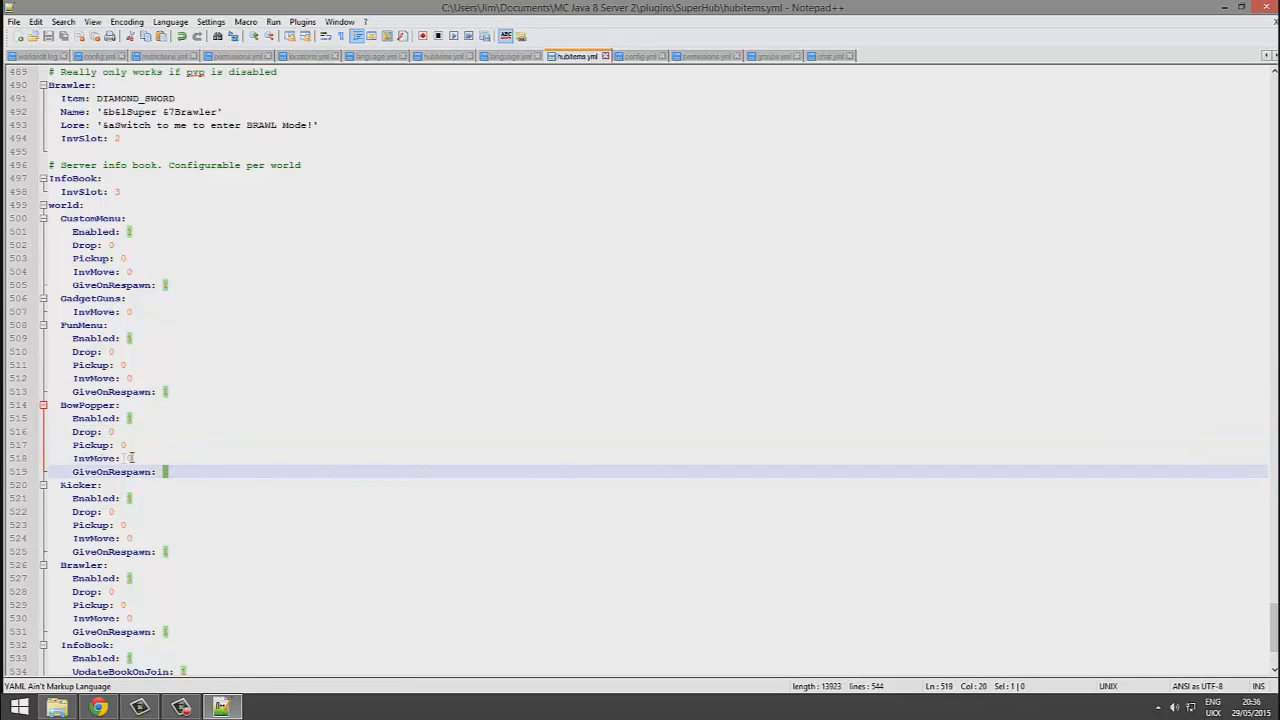
{"action": "left_click_drag", "start_coordinate": [132, 458], "coordinate": [48, 392]}
{"action": "left_click", "coordinate": [142, 462]}
{"action": "scroll", "coordinate": [280, 478], "scroll_direction": "down", "scroll_amount": 4}
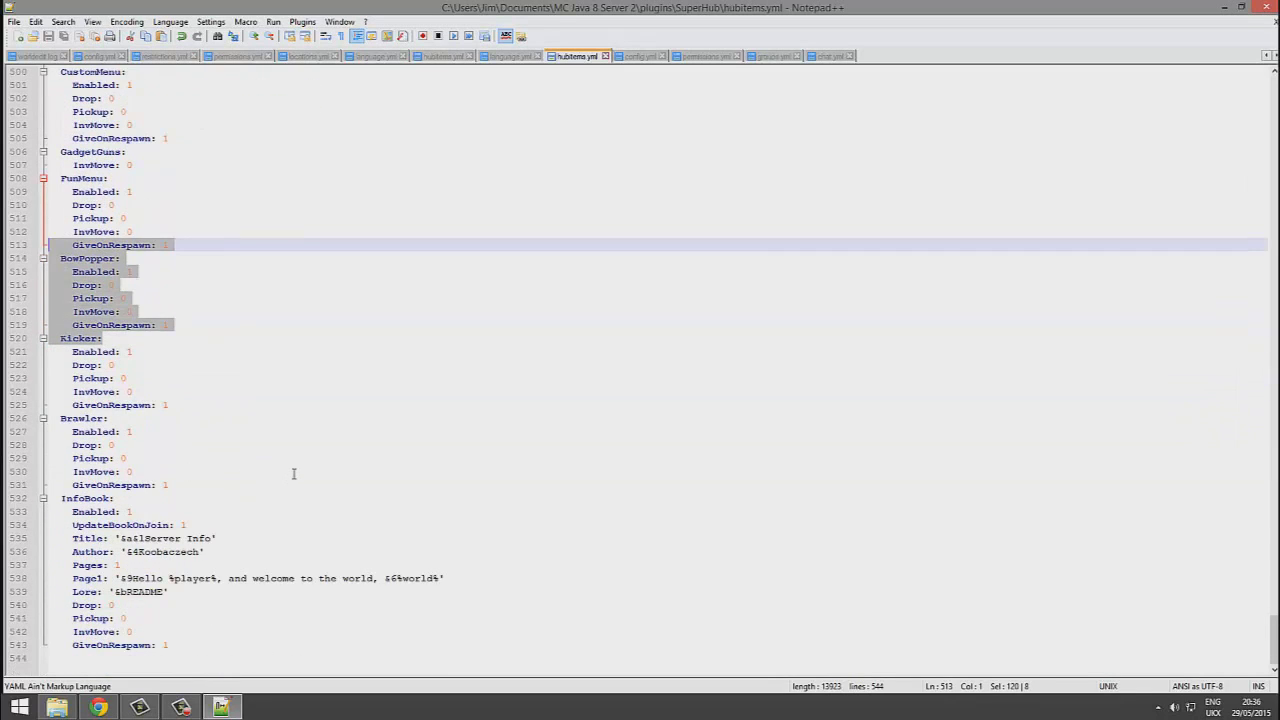
Step: Duplicate the InfoBook's Page1 line directly below itself and save hubitems.yml
{"action": "left_click", "coordinate": [296, 589]}
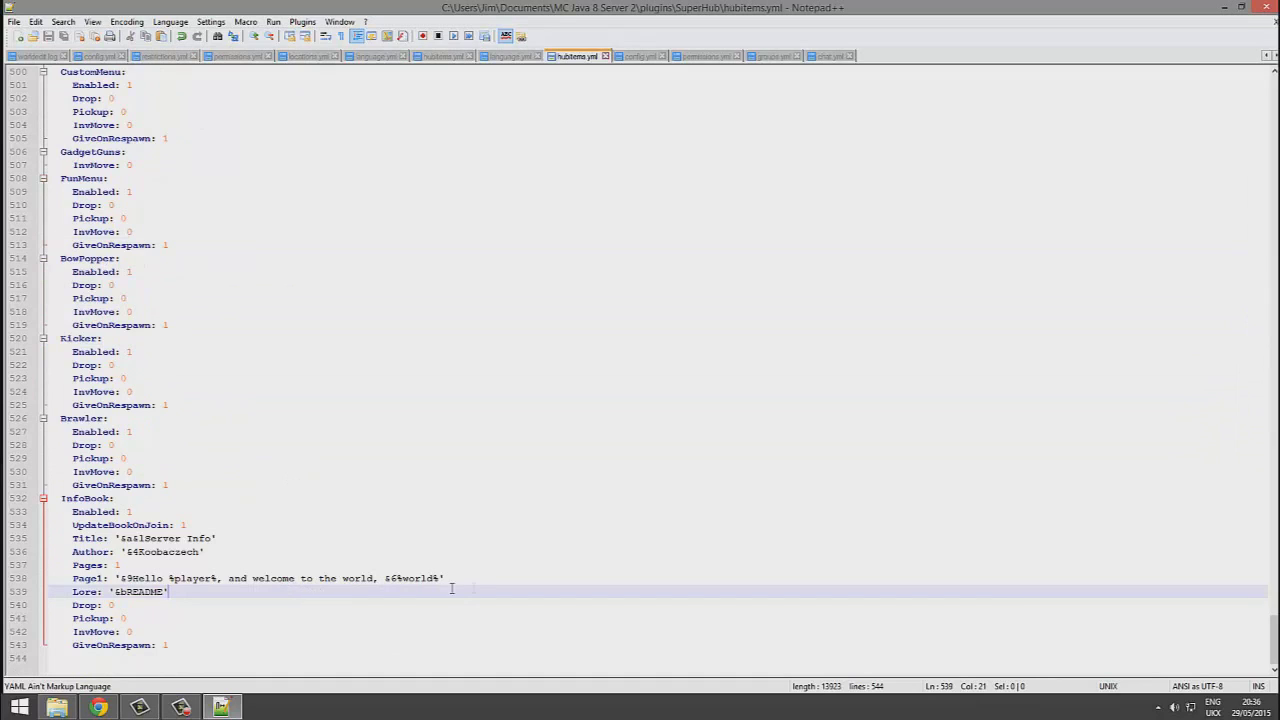
{"action": "left_click_drag", "start_coordinate": [465, 576], "coordinate": [38, 578]}
{"action": "key", "text": "ctrl+c"}
{"action": "left_click", "coordinate": [491, 575]}
{"action": "key", "text": "Return"}
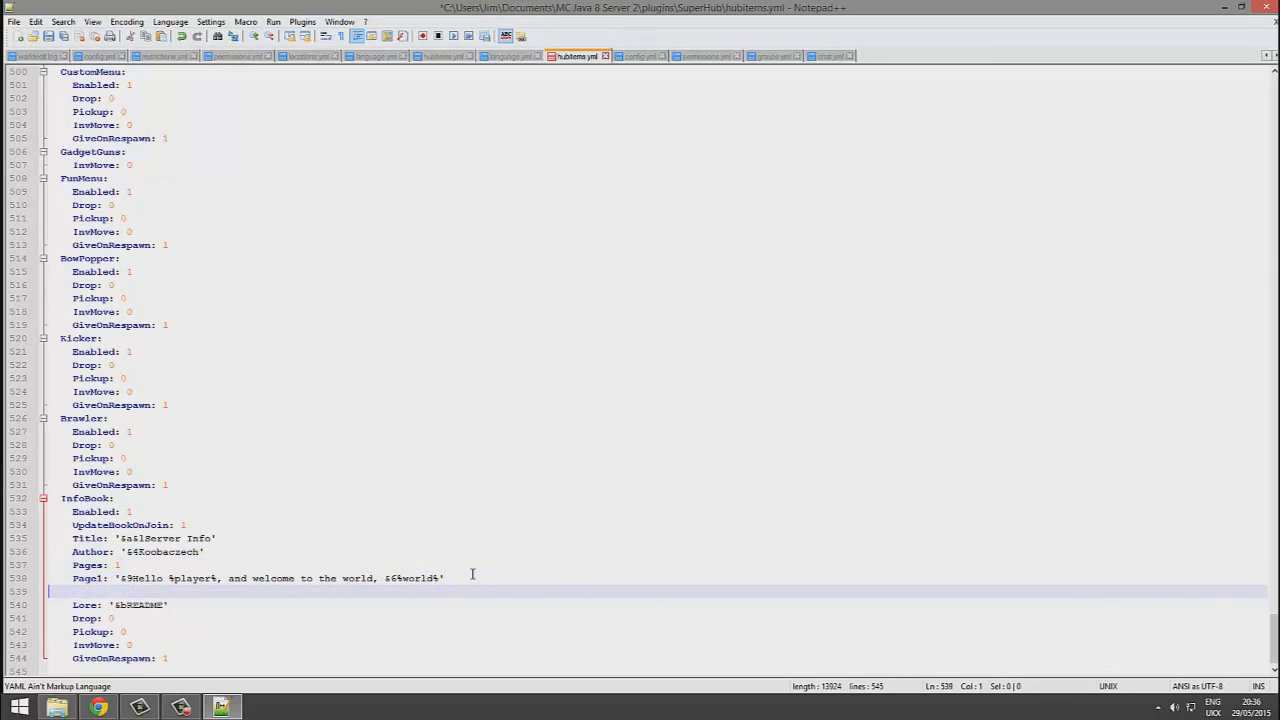
{"action": "key", "text": "ctrl+v"}
{"action": "key", "text": "ctrl+s"}
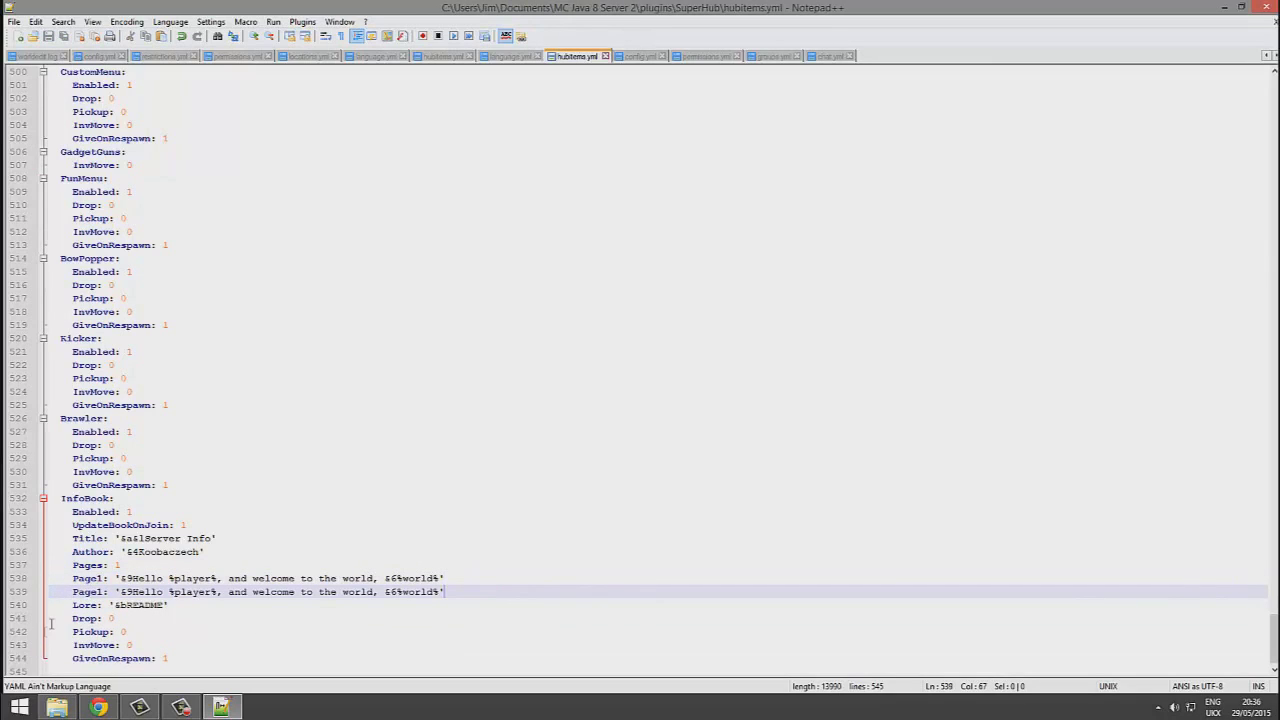
Step: Rename the duplicated InfoBook line to Page2, update the Pages count and save the file
{"action": "left_click", "coordinate": [104, 592]}
{"action": "key", "text": "BackSpace"}
{"action": "type", "text": "2"}
{"action": "left_click", "coordinate": [144, 563]}
{"action": "key", "text": "ctrl+s"}
Step: Replace the InfoBook's author name after the &4 code, set its Title to '&a&lMineplex....' and save
{"action": "left_click_drag", "start_coordinate": [199, 551], "coordinate": [130, 551]}
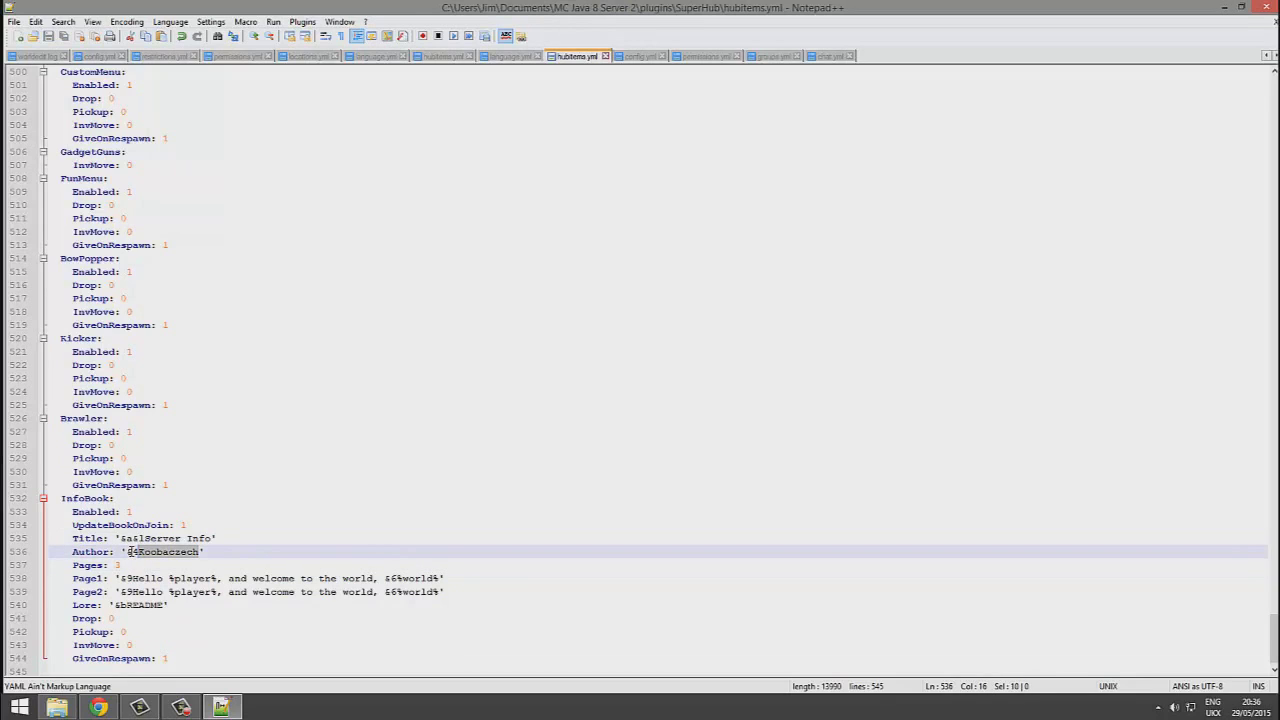
{"action": "type", "text": "Jim"}
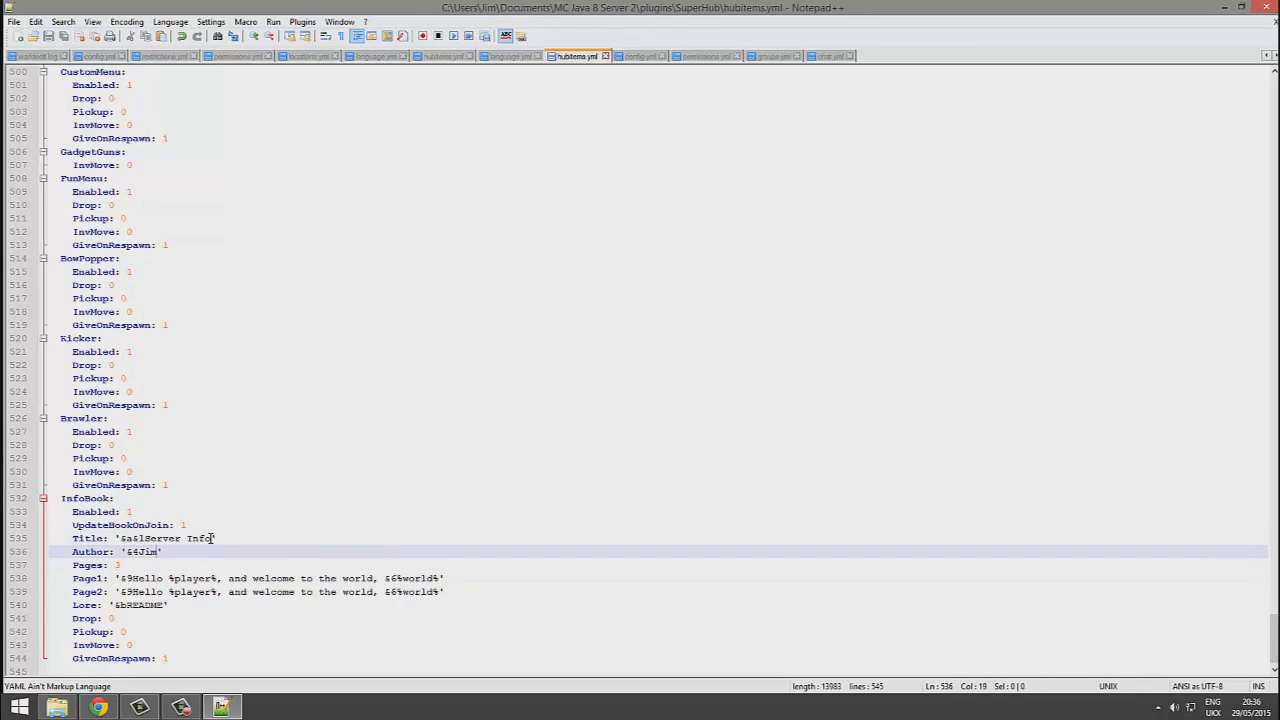
{"action": "left_click_drag", "start_coordinate": [210, 538], "coordinate": [148, 542]}
{"action": "type", "text": "Mineplex...."}
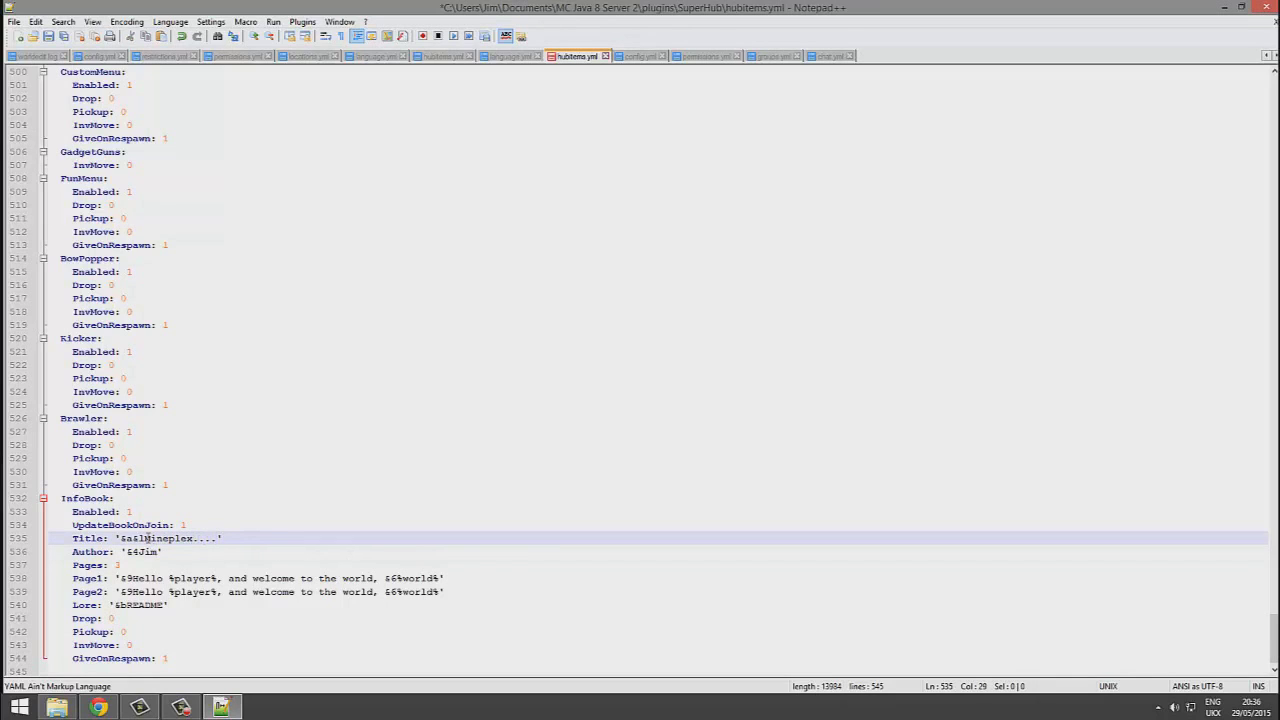
{"action": "key", "text": "ctrl+s"}
Step: Set the InfoBook's Page2 text to '&9no spamming rules....' and save the file
{"action": "left_click_drag", "start_coordinate": [441, 592], "coordinate": [133, 592]}
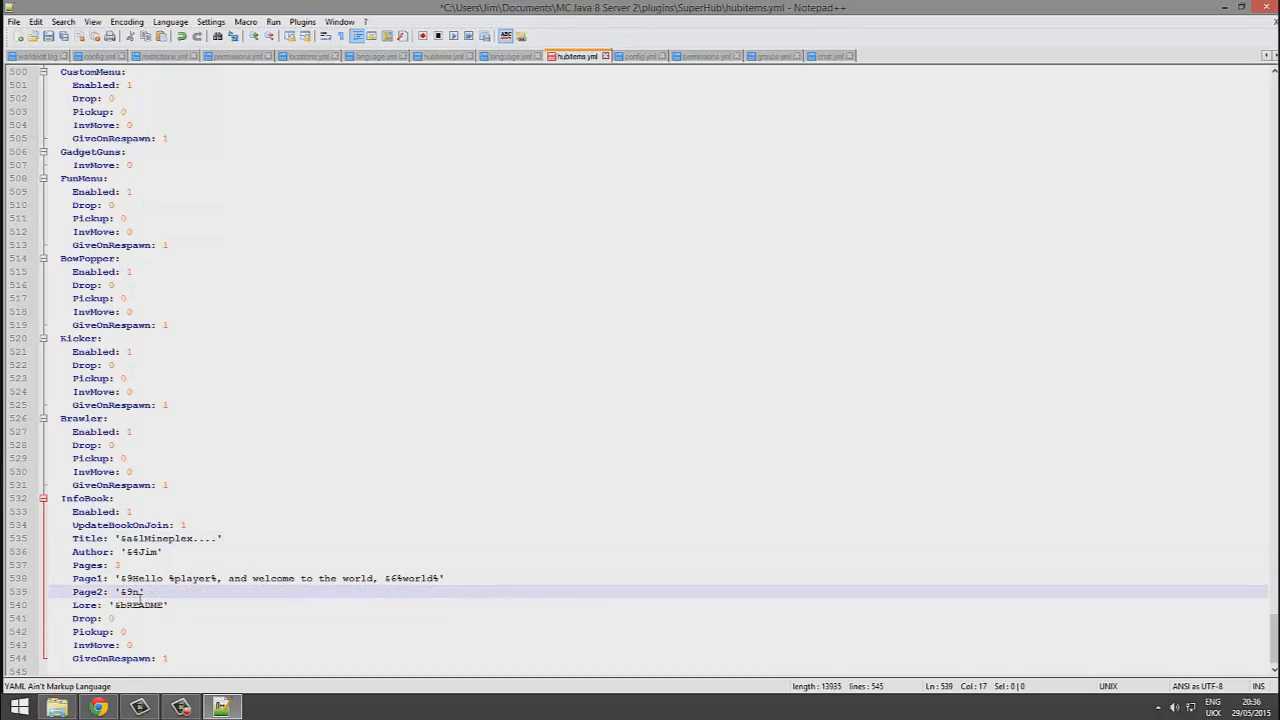
{"action": "type", "text": "pam,mming r"}
{"action": "type", "text": "es....."}
{"action": "key", "text": "ctrl+s"}
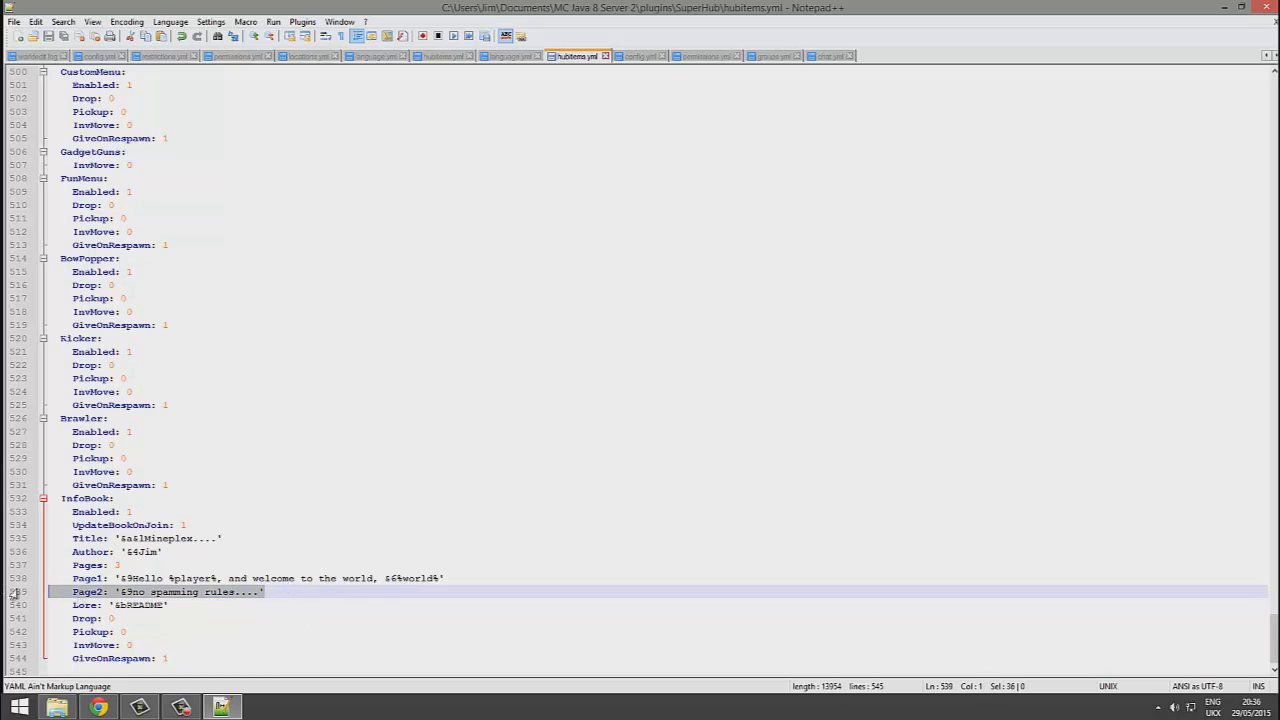
Step: Duplicate the InfoBook's Page2 line below it as Page3 and save hubitems.yml
{"action": "type", "text": "Page2: '&9no spamming rules....'"}
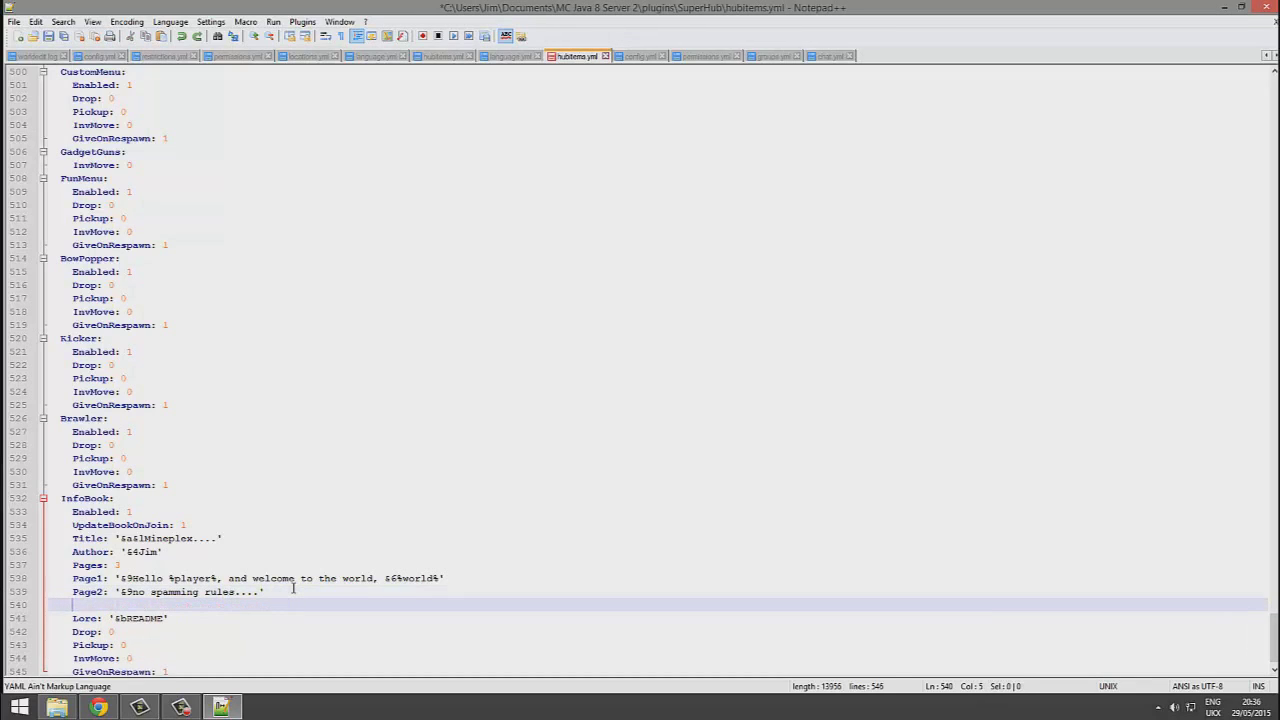
{"action": "left_click", "coordinate": [104, 605]}
{"action": "key", "text": "BackSpace"}
{"action": "type", "text": "3"}
{"action": "key", "text": "ctrl+s"}
Step: Set the InfoBook's Lore to '&b&oPlease read me' and save hubitems.yml
{"action": "left_click_drag", "start_coordinate": [158, 621], "coordinate": [130, 623]}
{"action": "key", "text": "BackSpace"}
{"action": "type", "text": "Please"}
{"action": "type", "text": "&ui"}
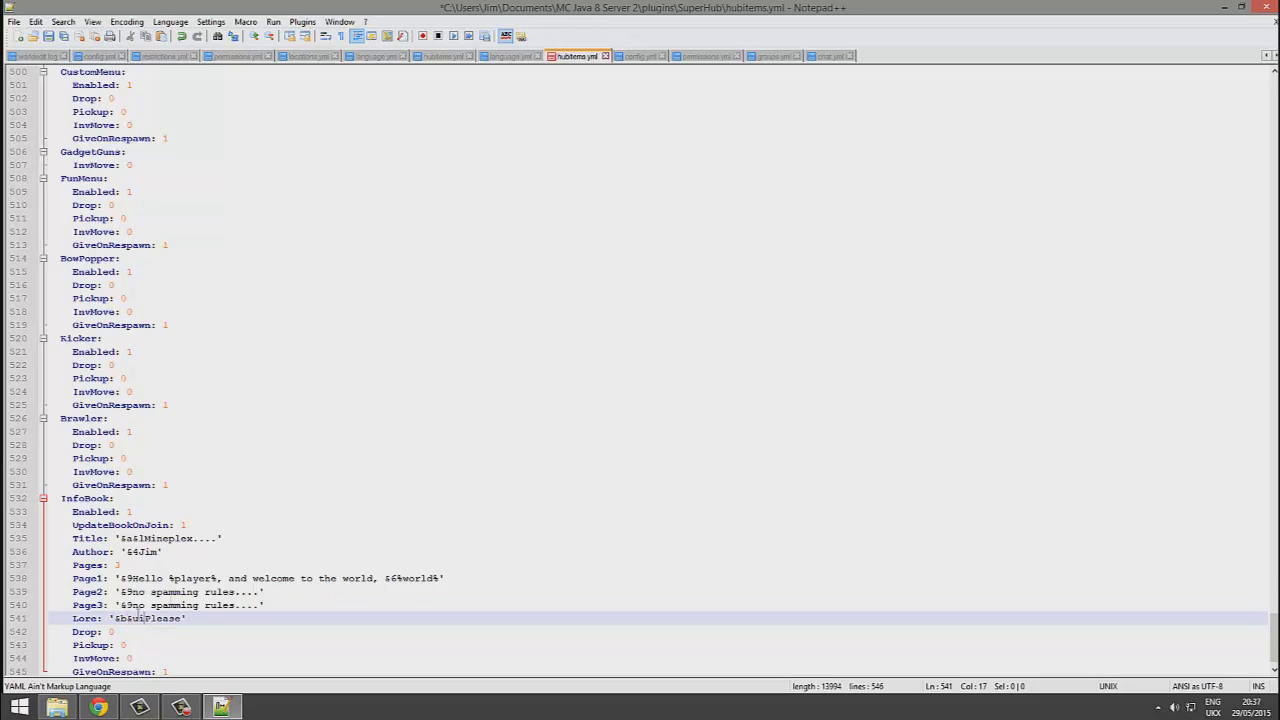
{"action": "key", "text": "BackSpace"}
{"action": "key", "text": "BackSpace"}
{"action": "type", "text": "i"}
{"action": "key", "text": "BackSpace"}
{"action": "type", "text": "o"}
{"action": "key", "text": "ctrl+s"}
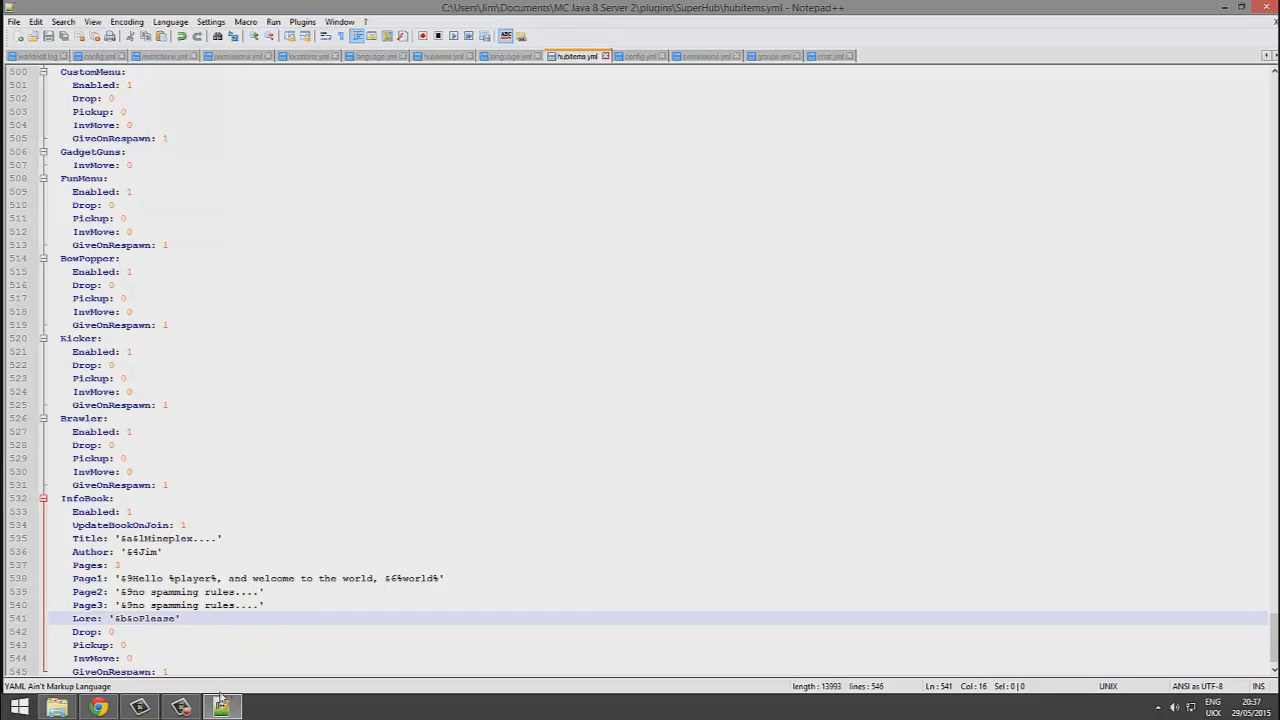
{"action": "type", "text": "read me"}
{"action": "key", "text": "ctrl+s"}
{"action": "scroll", "coordinate": [277, 635], "scroll_direction": "down", "scroll_amount": 1}
{"action": "left_click_drag", "start_coordinate": [134, 632], "coordinate": [52, 591]}
{"action": "left_click", "coordinate": [181, 644]}
{"action": "left_click_drag", "start_coordinate": [206, 631], "coordinate": [48, 606]}
{"action": "left_click", "coordinate": [191, 608]}
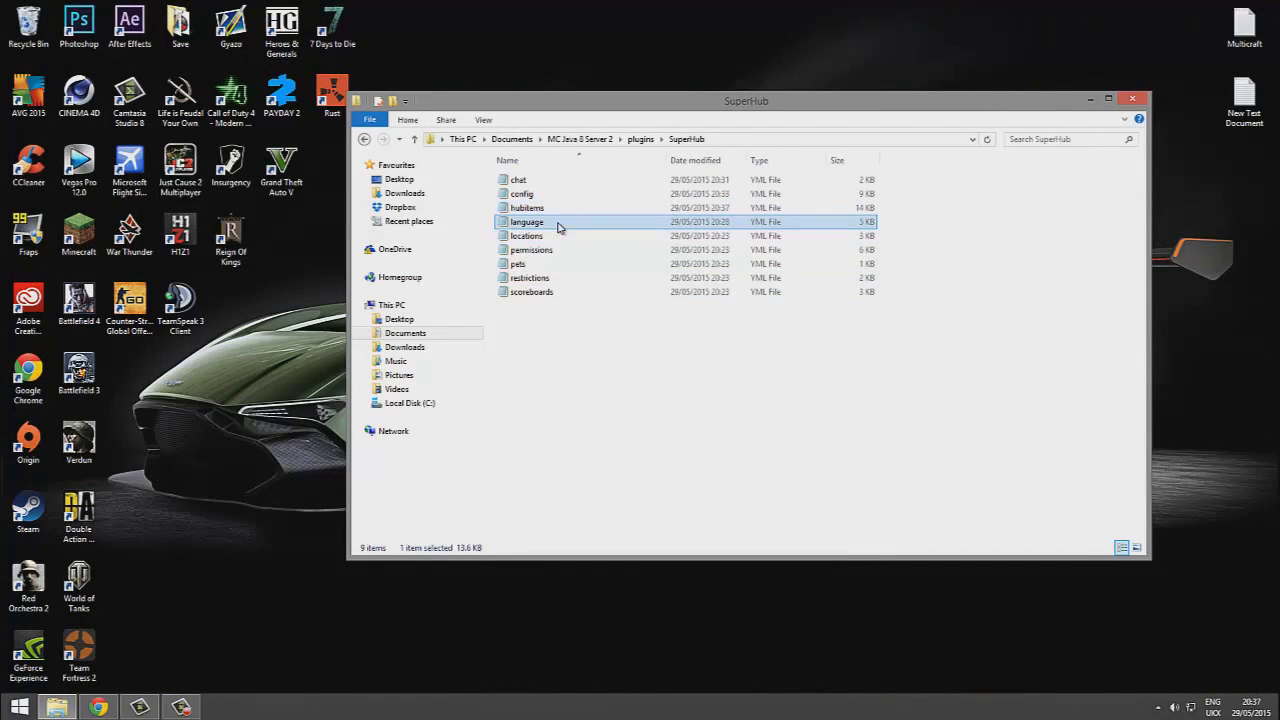
Step: Open language.yml from the SuperHub folder in Notepad++ and review its join, prefix, stacker, mode and warp messages
{"action": "right_click", "coordinate": [561, 223]}
{"action": "left_click", "coordinate": [612, 260]}
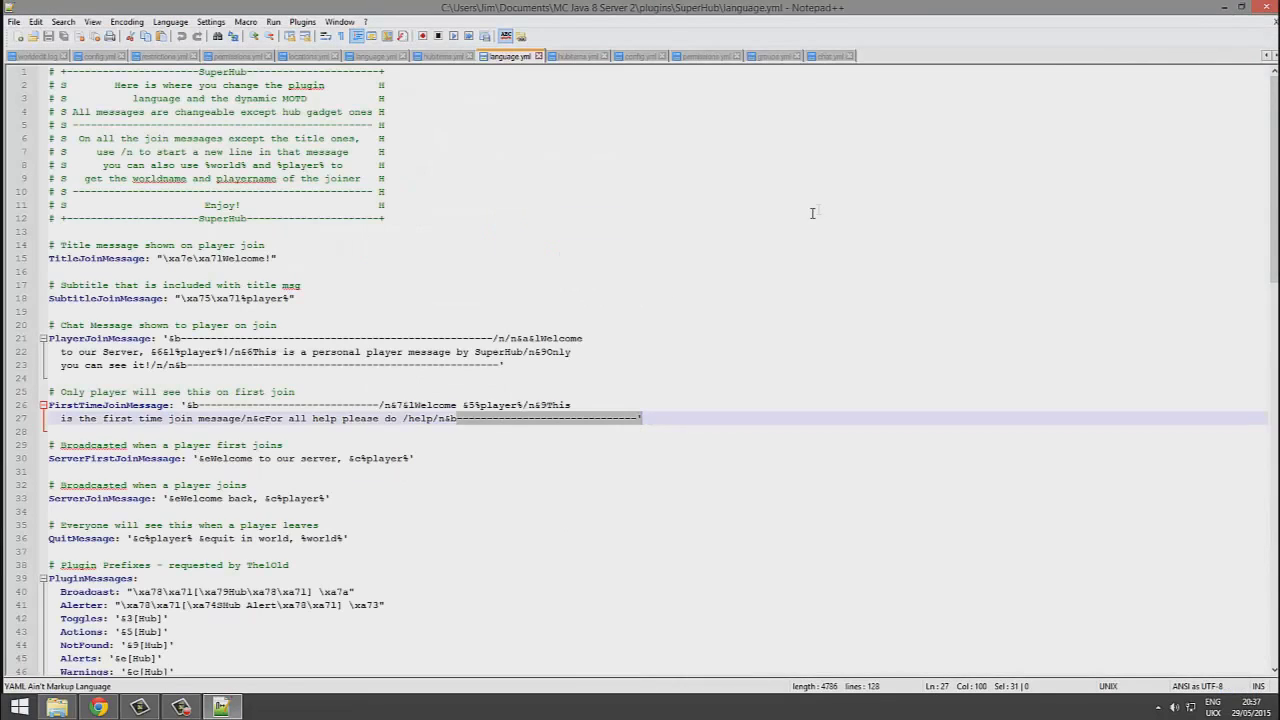
{"action": "scroll", "coordinate": [1240, 245], "scroll_direction": "down", "scroll_amount": 10}
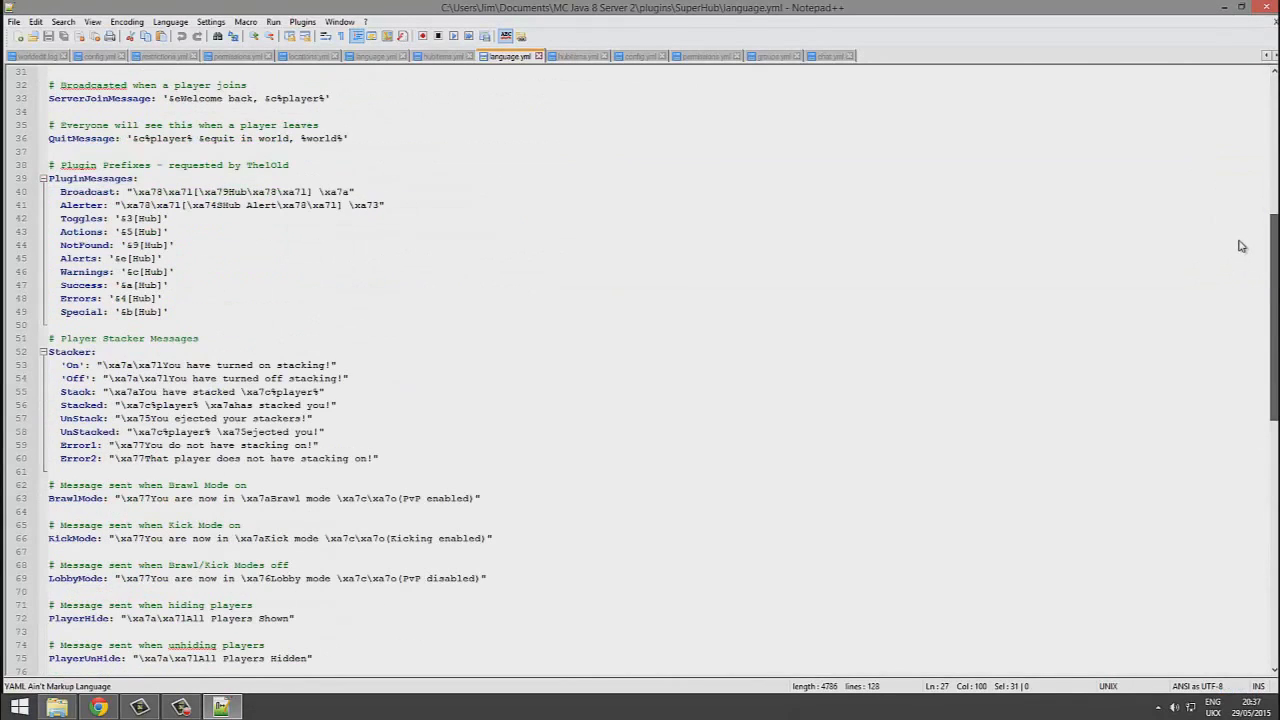
{"action": "scroll", "coordinate": [1240, 245], "scroll_direction": "up", "scroll_amount": 3}
{"action": "scroll", "coordinate": [583, 478], "scroll_direction": "down", "scroll_amount": 5}
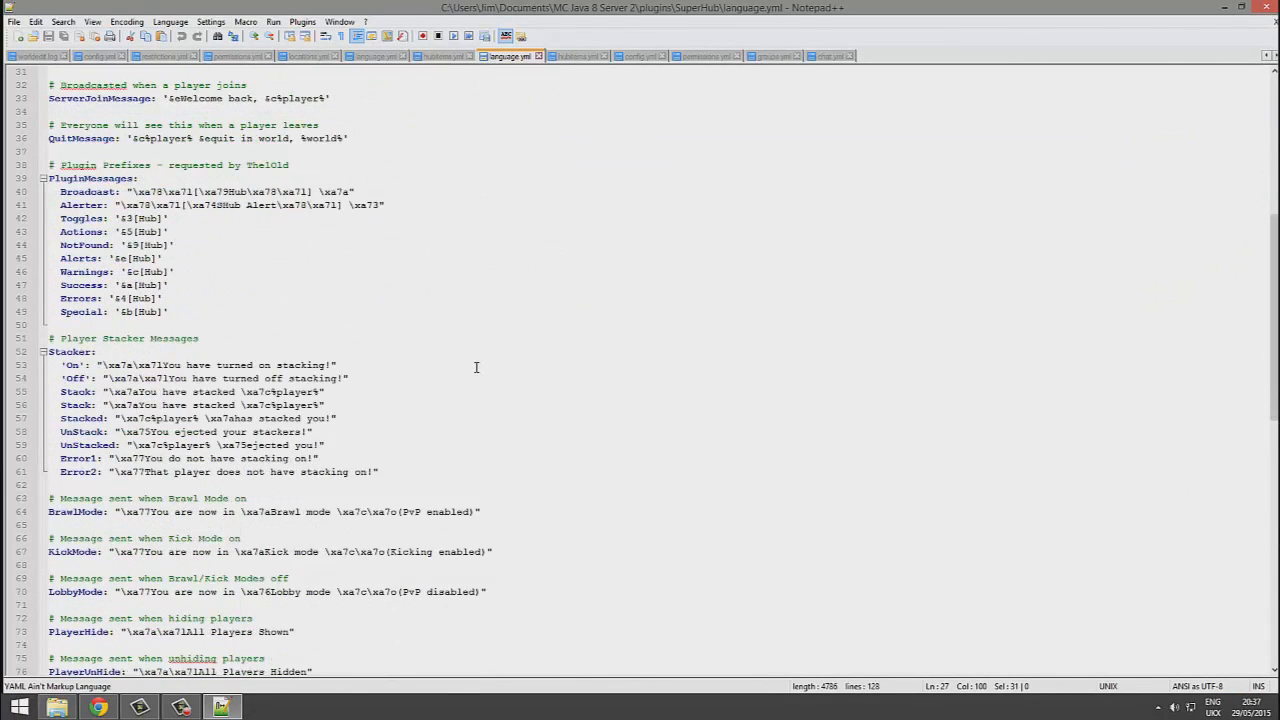
{"action": "scroll", "coordinate": [606, 540], "scroll_direction": "down", "scroll_amount": 14}
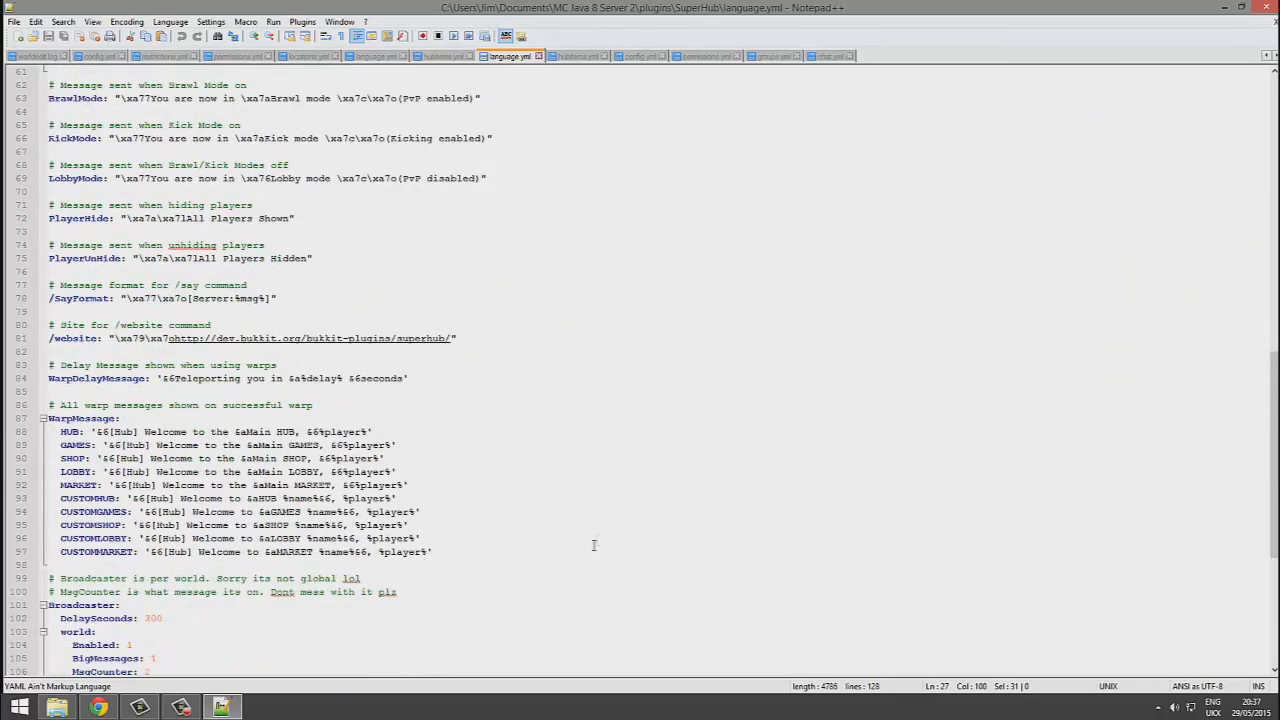
{"action": "scroll", "coordinate": [638, 500], "scroll_direction": "down", "scroll_amount": 1}
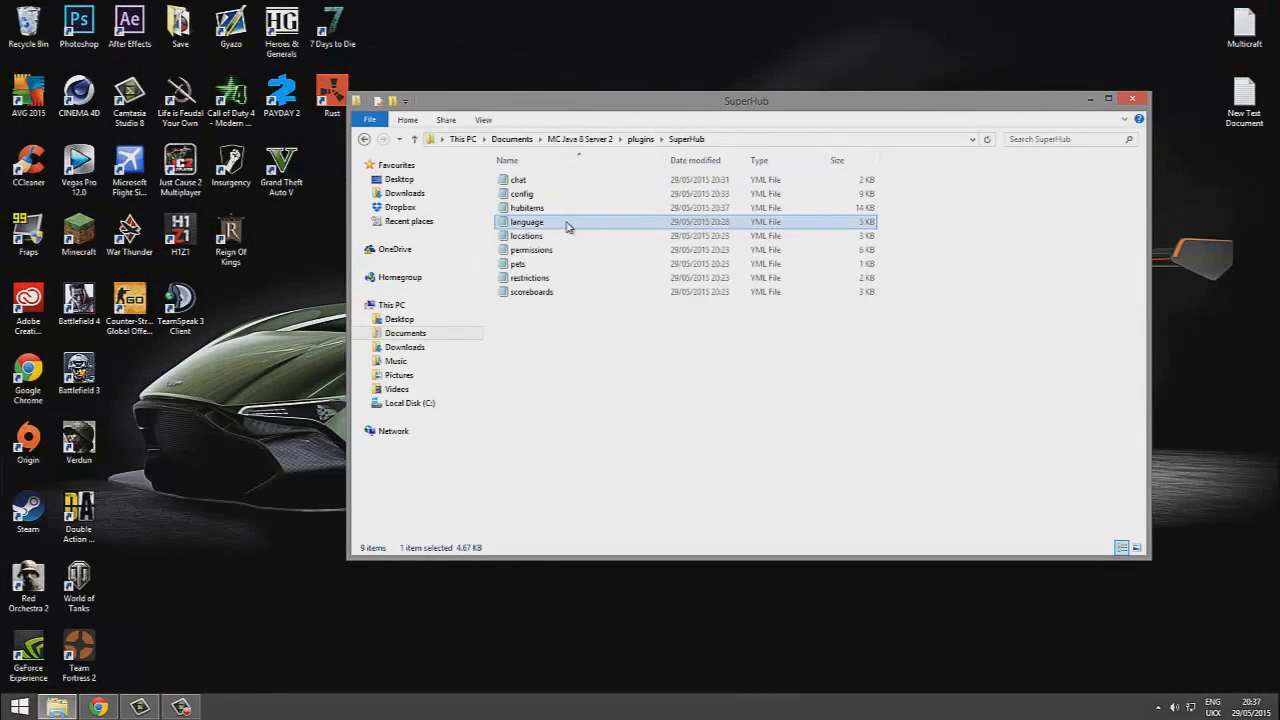
Step: Open language.yml from the SuperHub folder in Notepad++ and examine the Broadcaster section's delay and message settings
{"action": "right_click", "coordinate": [566, 223]}
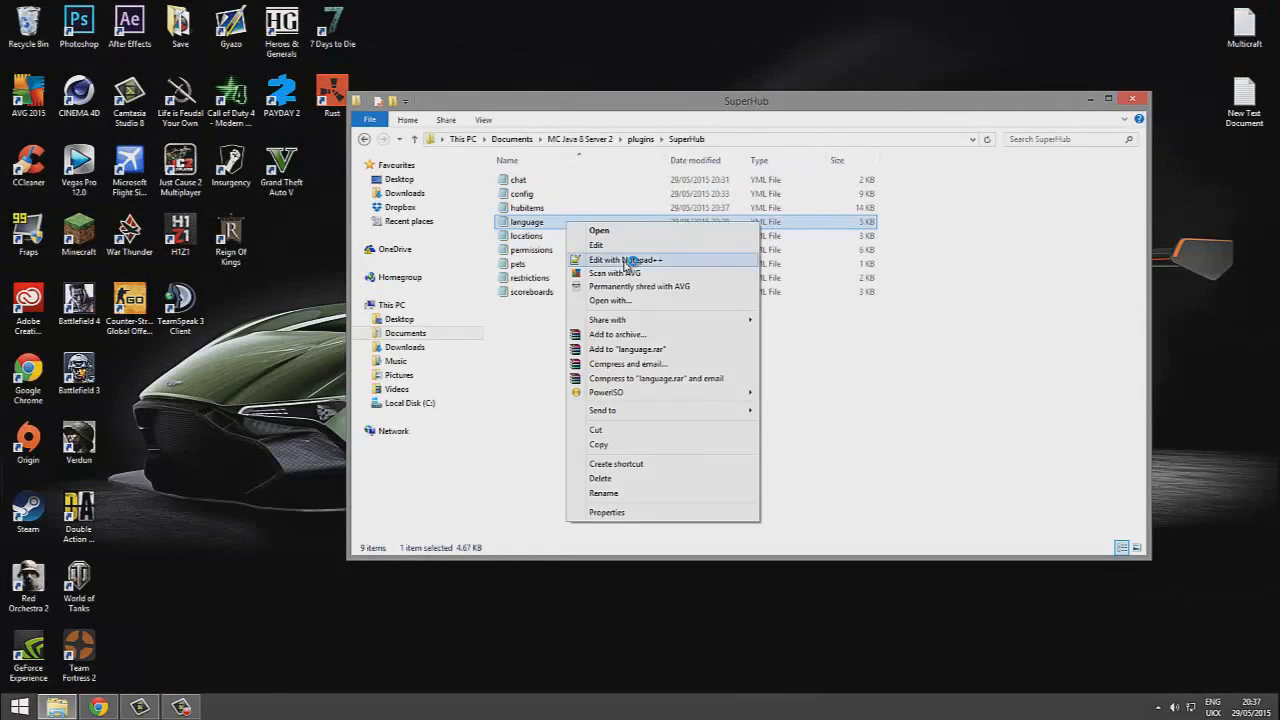
{"action": "left_click", "coordinate": [627, 262]}
{"action": "scroll", "coordinate": [1220, 329], "scroll_direction": "up", "scroll_amount": 12}
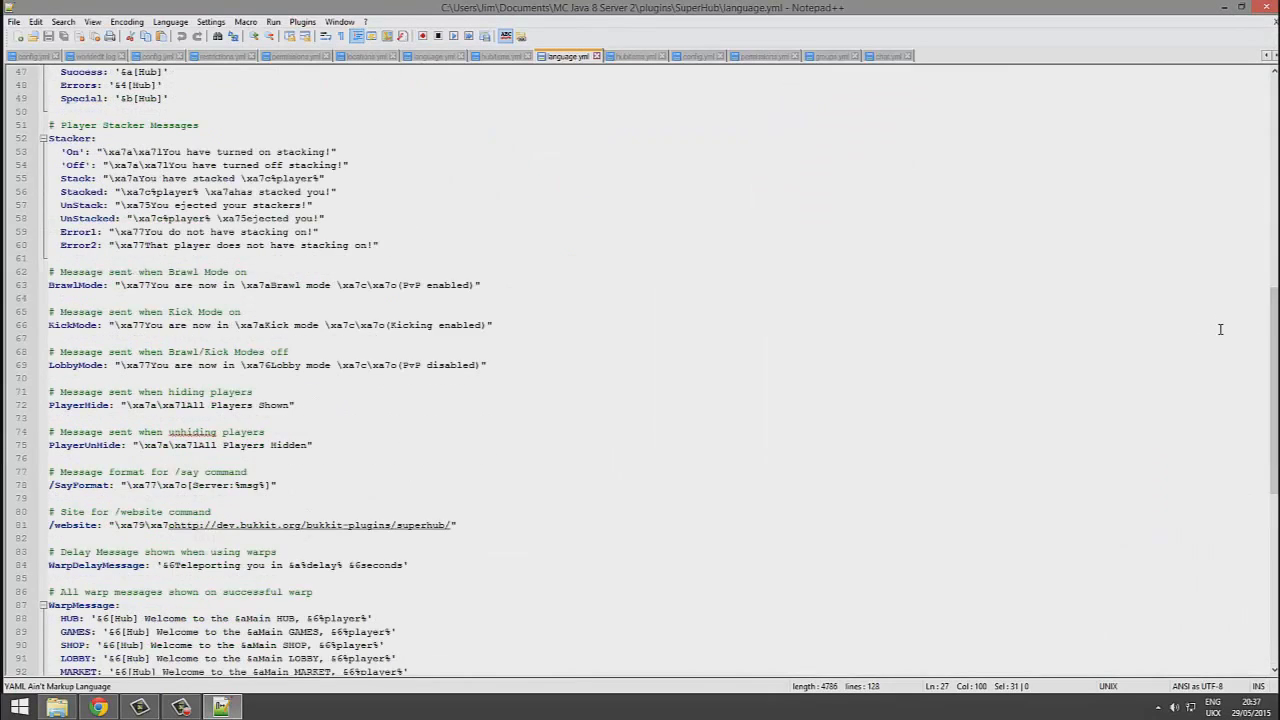
{"action": "scroll", "coordinate": [1220, 329], "scroll_direction": "down", "scroll_amount": 10}
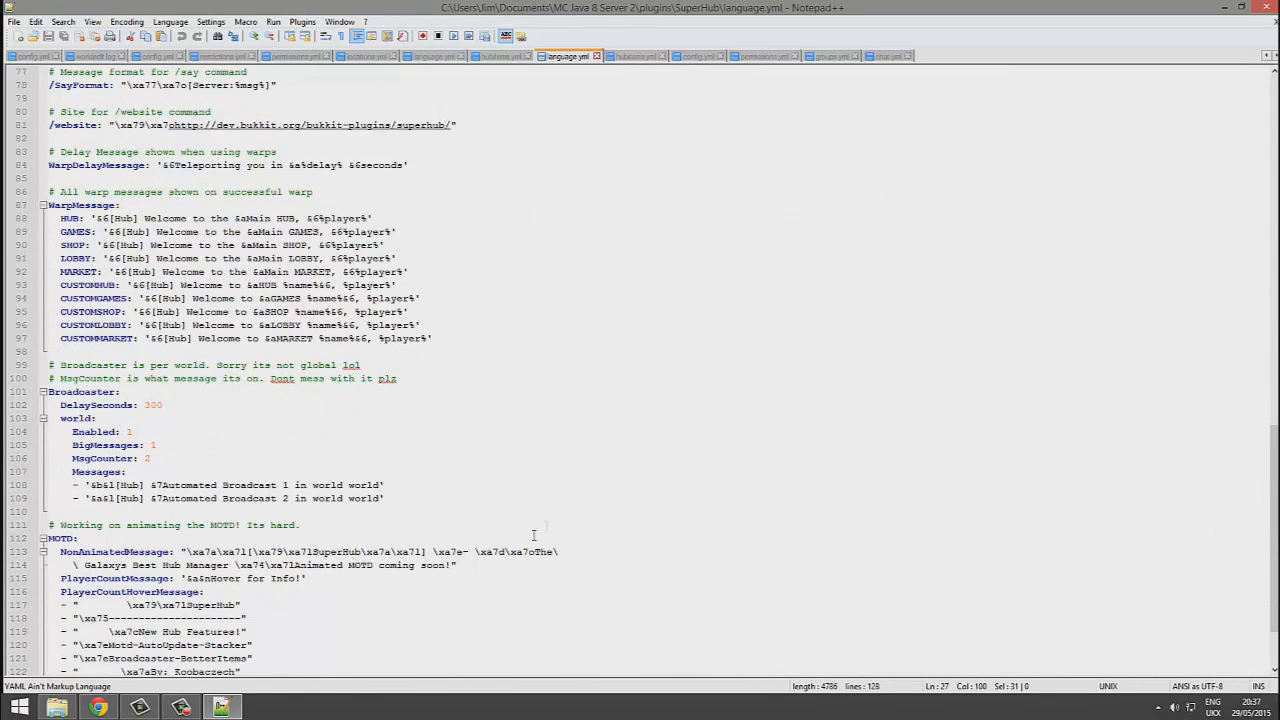
{"action": "left_click_drag", "start_coordinate": [458, 522], "coordinate": [52, 405]}
{"action": "left_click", "coordinate": [323, 486]}
Step: Add a third Broadcaster message, '&a&l[Hub] &7vist our website', by duplicating the second message line, and save language.yml
{"action": "left_click", "coordinate": [15, 499]}
{"action": "key", "text": "ctrl+c"}
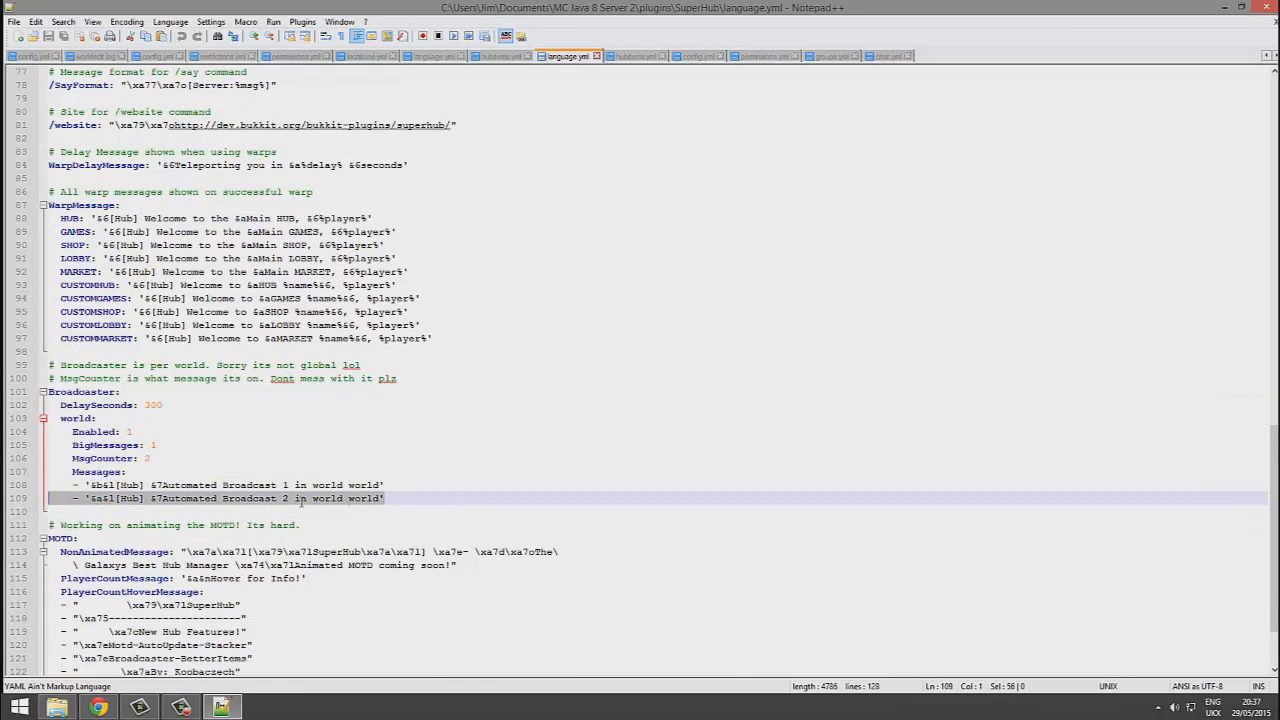
{"action": "left_click", "coordinate": [415, 495]}
{"action": "key", "text": "Return"}
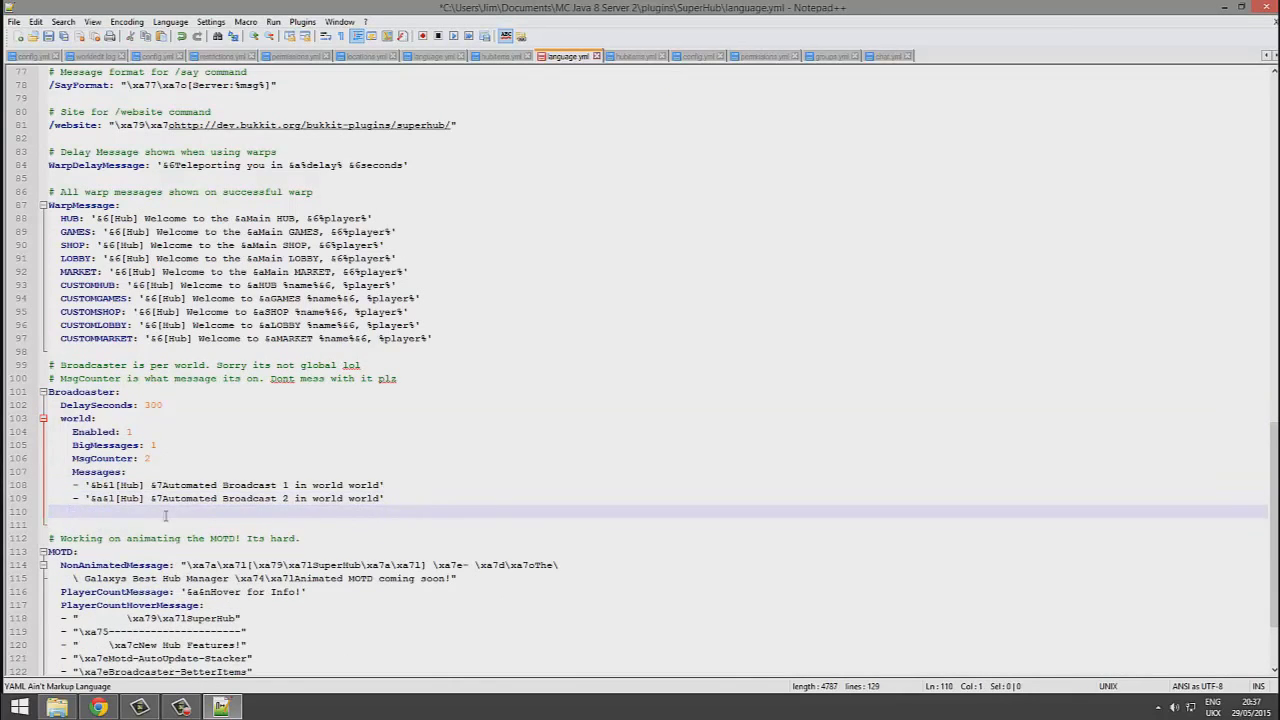
{"action": "key", "text": "ctrl+v"}
{"action": "left_click_drag", "start_coordinate": [162, 512], "coordinate": [386, 512]}
{"action": "type", "text": "vui"}
{"action": "key", "text": "BackSpace"}
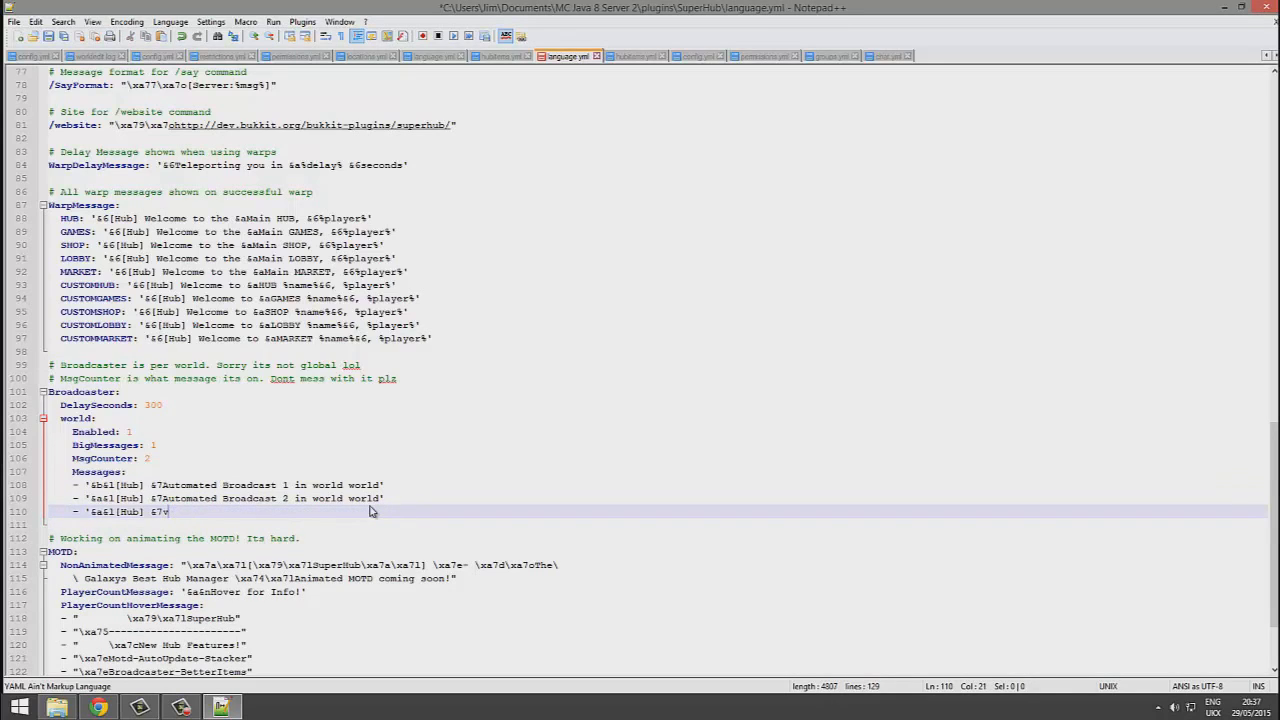
{"action": "type", "text": "ist our website"}
{"action": "key", "text": "ctrl+s"}
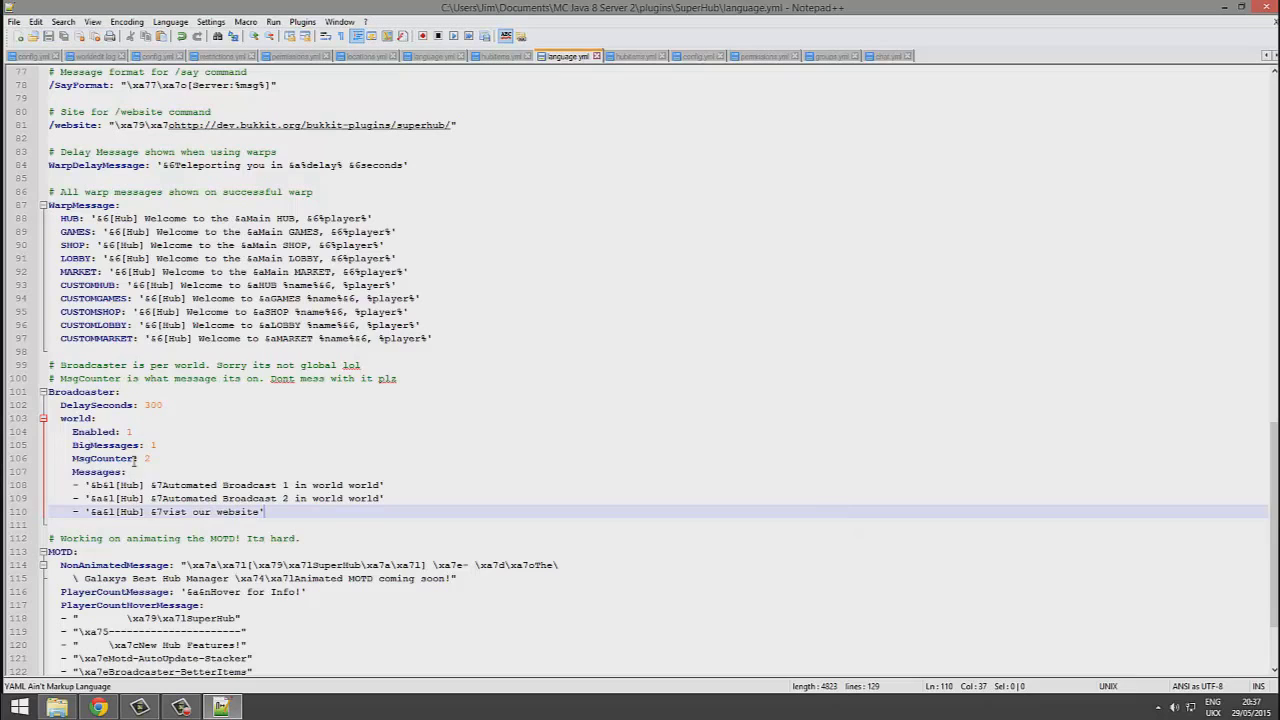
Step: Examine the Broadcaster's Enabled, BigMessages and DelaySeconds settings and the MOTD's NonAnimatedMessage in language.yml
{"action": "left_click", "coordinate": [143, 431]}
{"action": "left_click", "coordinate": [155, 445]}
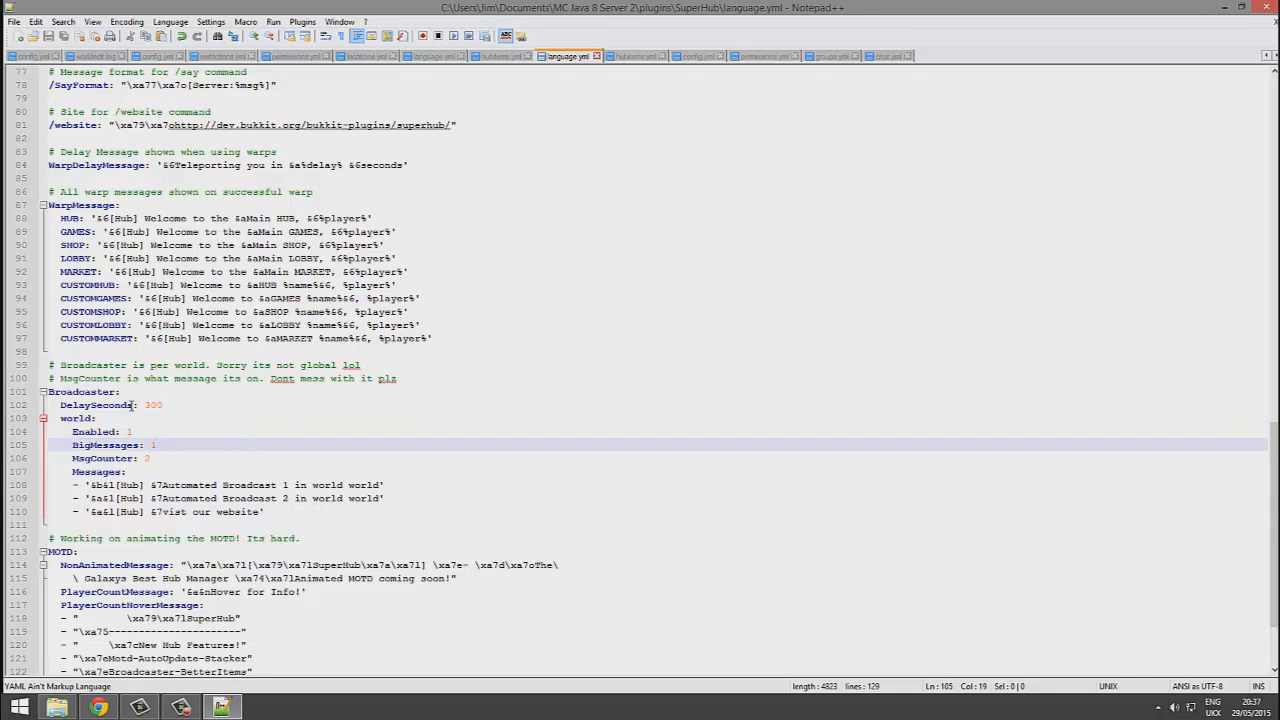
{"action": "left_click_drag", "start_coordinate": [163, 405], "coordinate": [136, 405]}
{"action": "scroll", "coordinate": [312, 378], "scroll_direction": "down", "scroll_amount": 3}
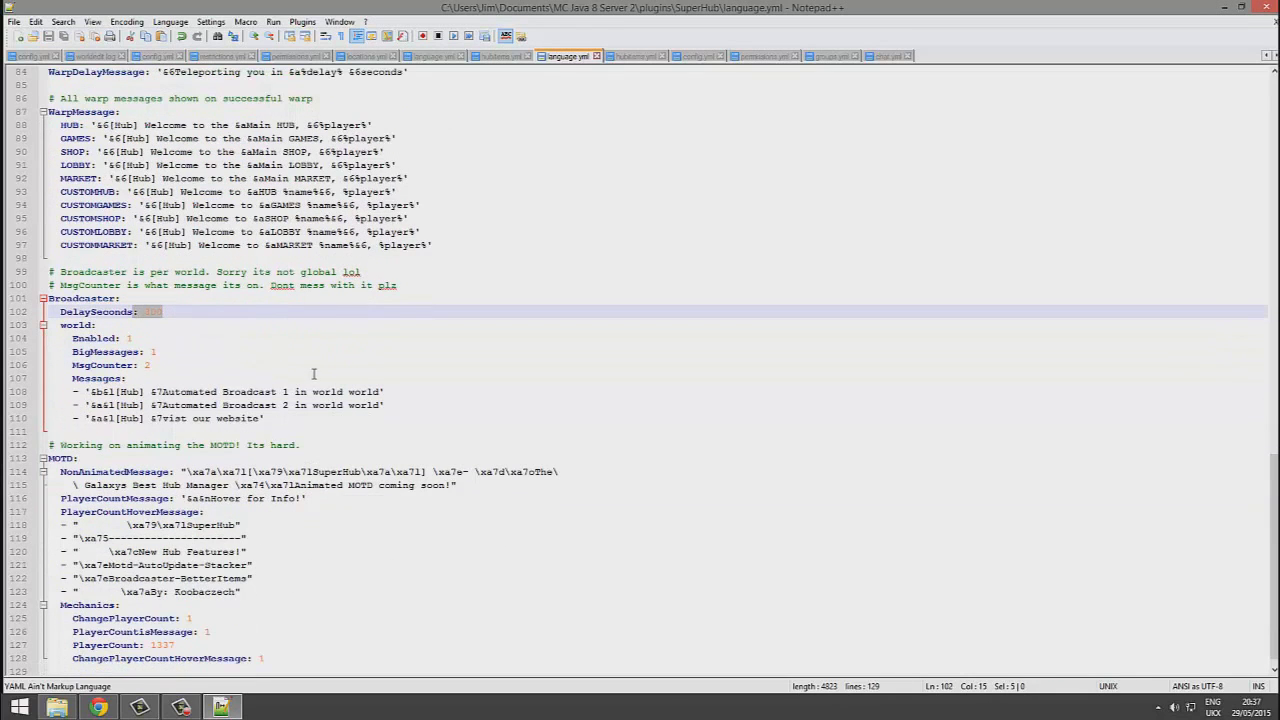
{"action": "left_click", "coordinate": [234, 338]}
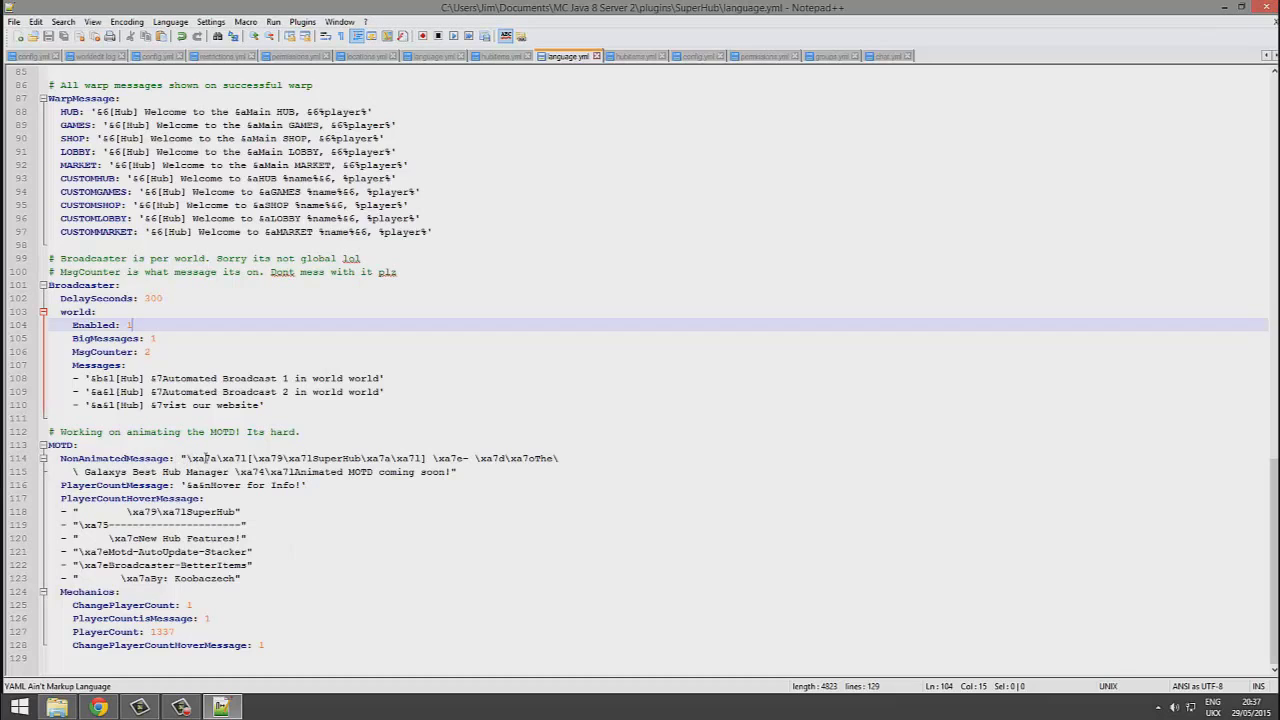
{"action": "left_click_drag", "start_coordinate": [183, 458], "coordinate": [507, 471]}
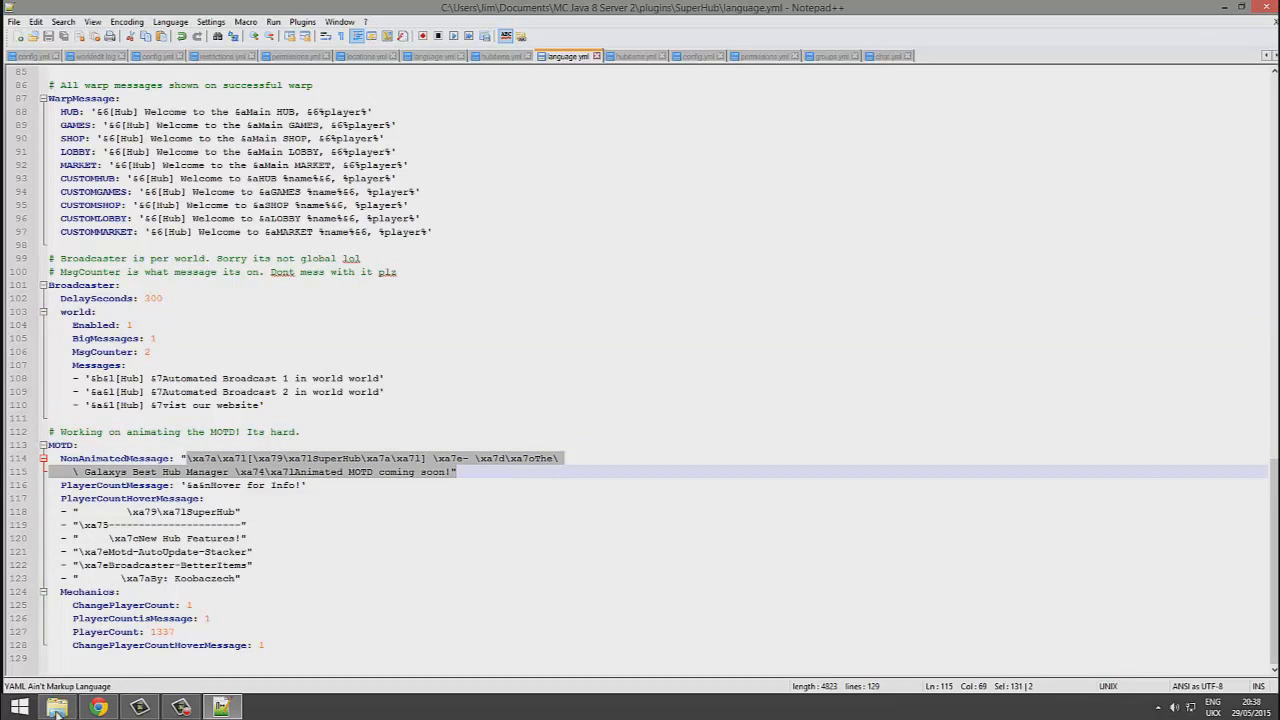
Step: Open server.properties from the MC Java 8 Server 2 folder in Notepad++ and examine its motd line
{"action": "left_click", "coordinate": [57, 708]}
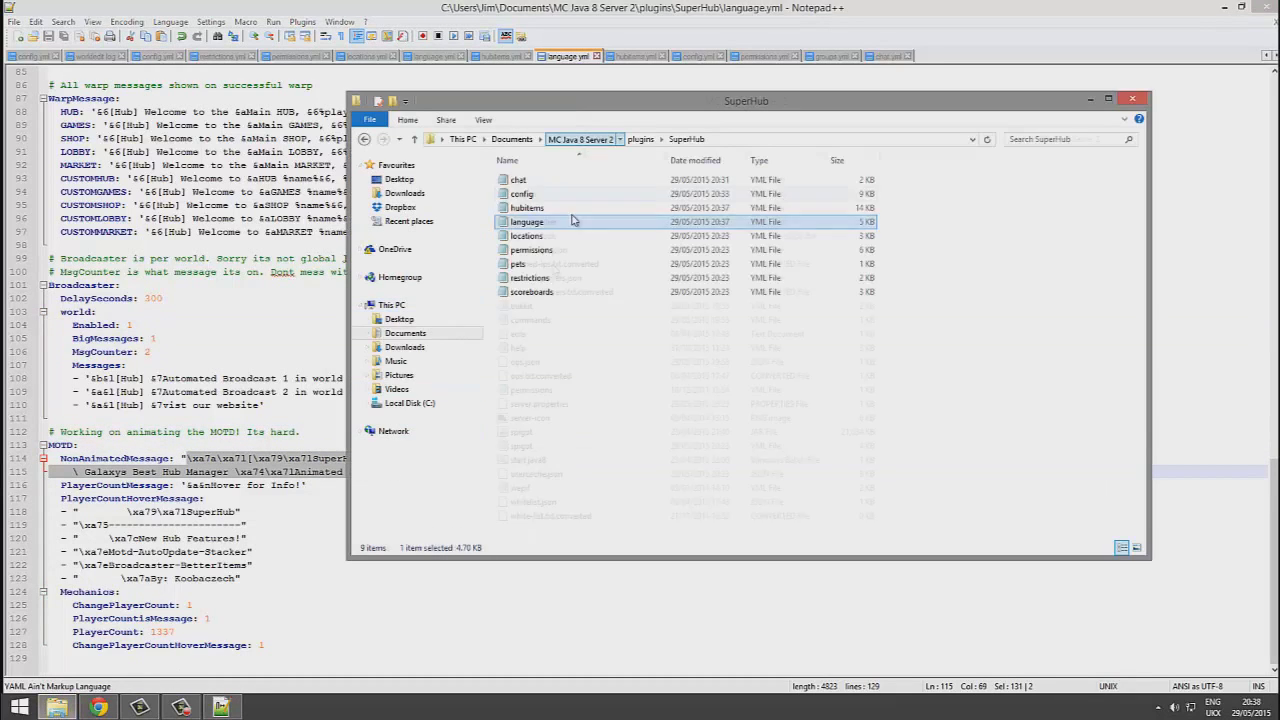
{"action": "left_click", "coordinate": [590, 140]}
{"action": "right_click", "coordinate": [557, 405]}
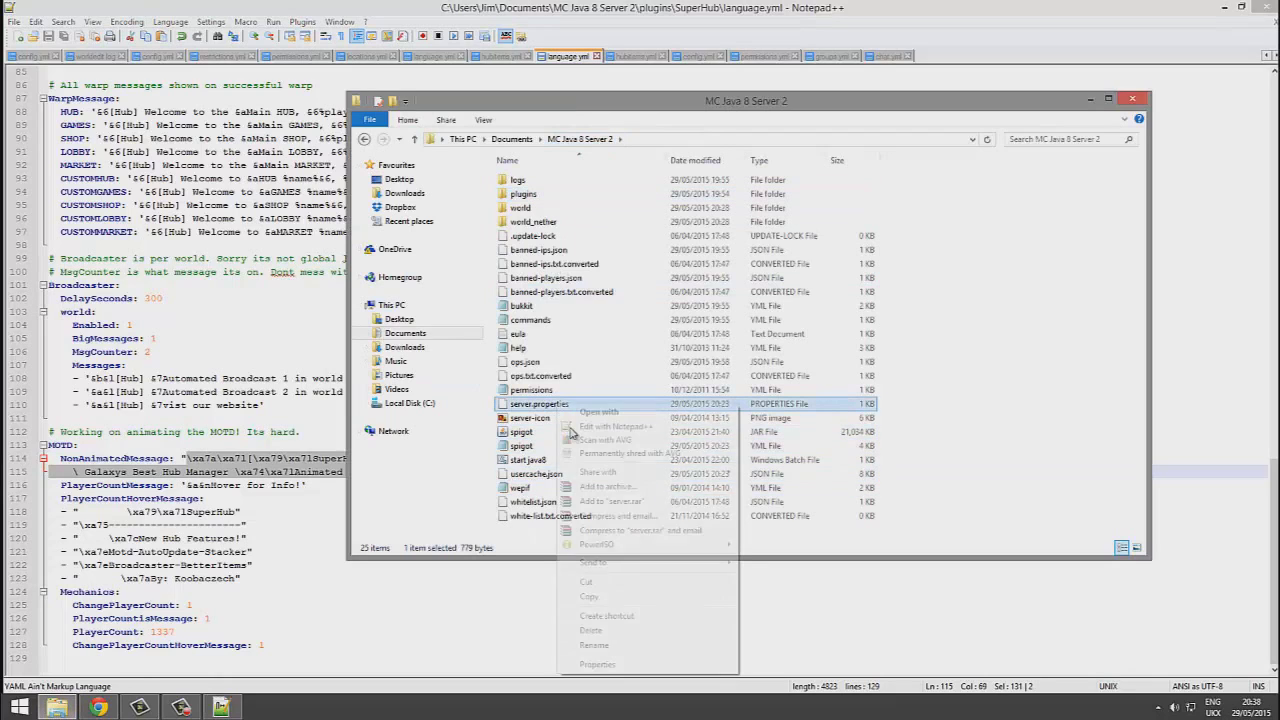
{"action": "left_click", "coordinate": [592, 430]}
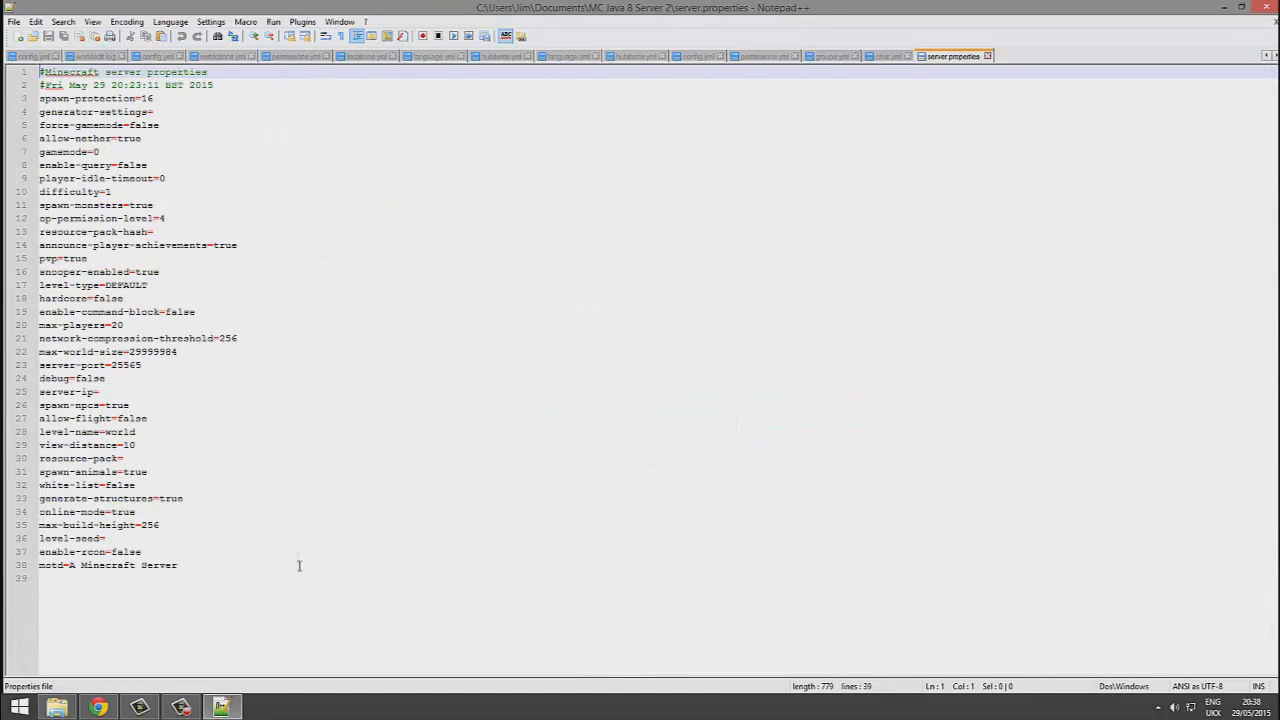
{"action": "left_click", "coordinate": [226, 562]}
{"action": "left_click", "coordinate": [96, 576]}
{"action": "left_click_drag", "start_coordinate": [96, 576], "coordinate": [68, 565]}
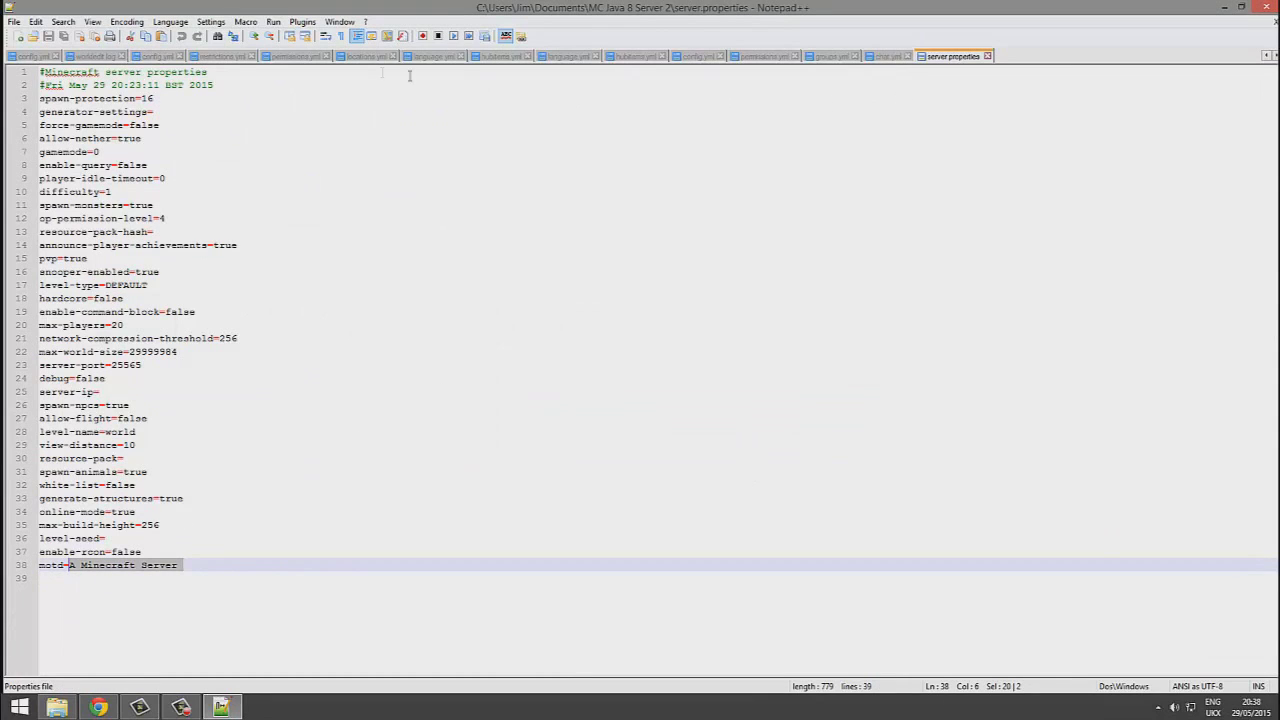
Step: Open server.properties from the MC Java 8 Server folder in Notepad++, examine the colour-coded motd line, and leave the editor
{"action": "left_click", "coordinate": [56, 707]}
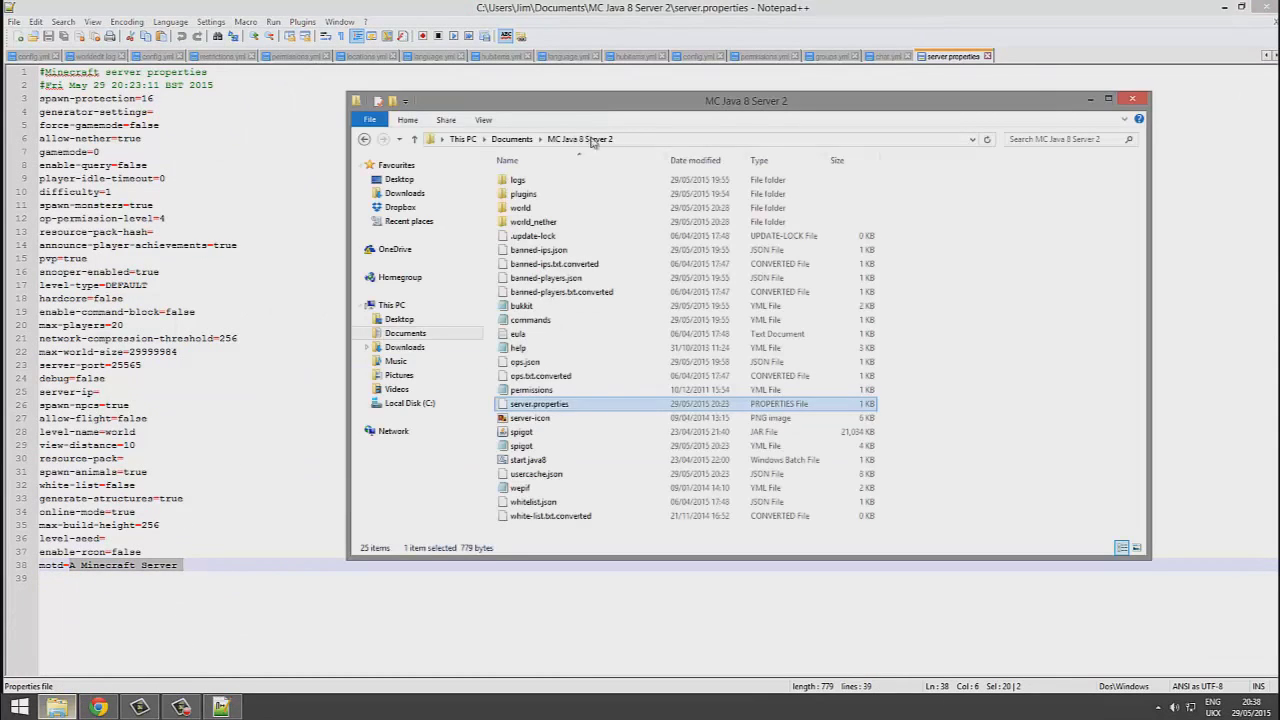
{"action": "left_click", "coordinate": [515, 139]}
{"action": "double_click", "coordinate": [546, 322]}
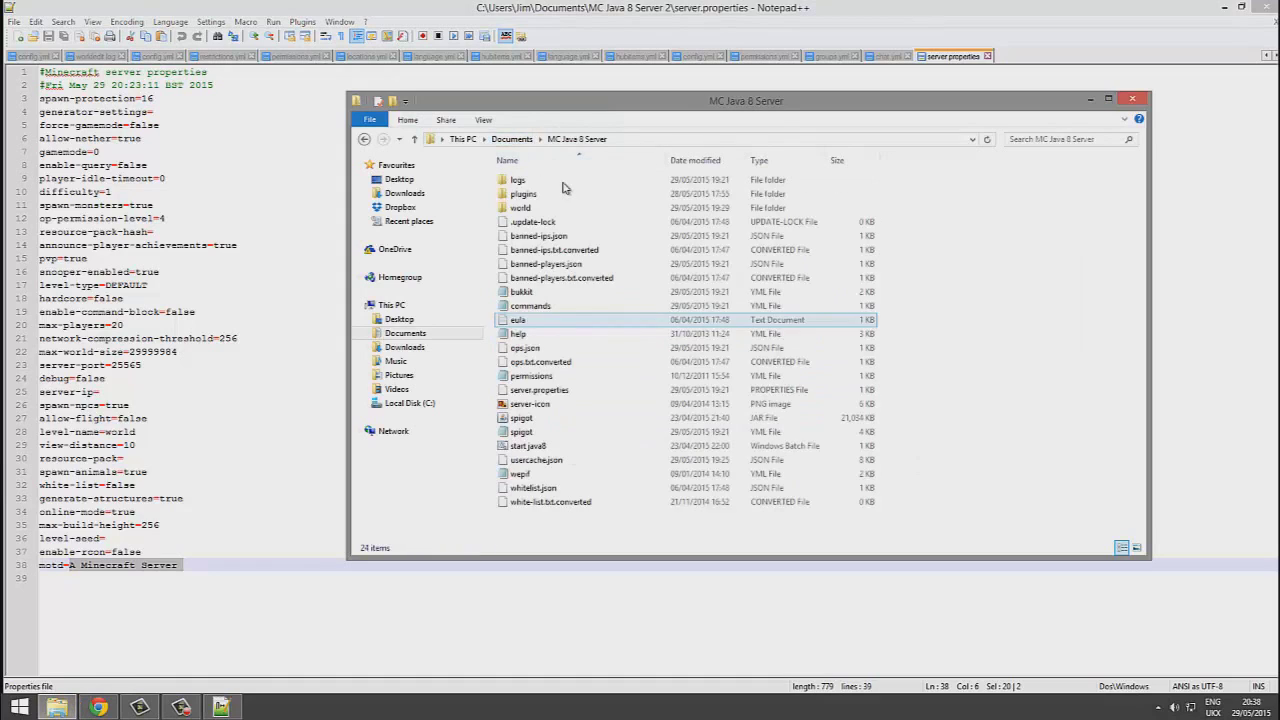
{"action": "right_click", "coordinate": [594, 402]}
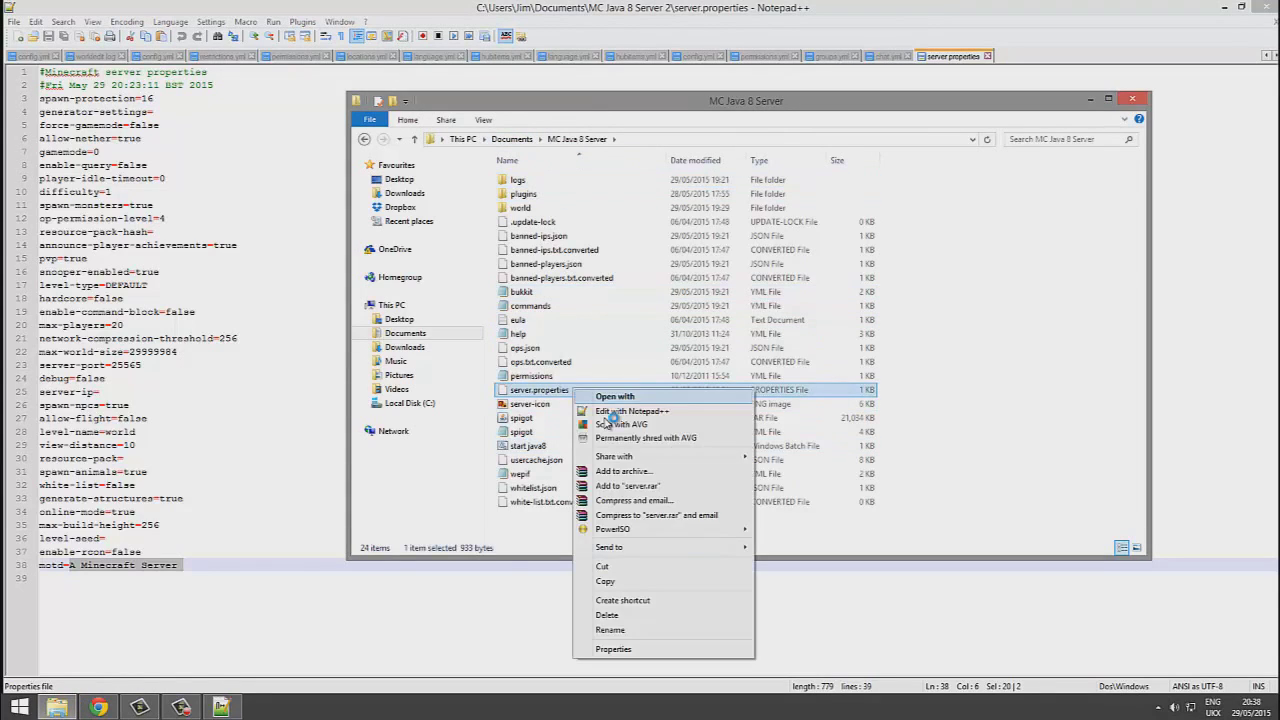
{"action": "left_click", "coordinate": [620, 414]}
{"action": "left_click", "coordinate": [190, 591]}
{"action": "left_click_drag", "start_coordinate": [67, 588], "coordinate": [70, 578]}
{"action": "left_click", "coordinate": [640, 591]}
{"action": "left_click_drag", "start_coordinate": [286, 578], "coordinate": [651, 578]}
{"action": "left_click", "coordinate": [669, 578]}
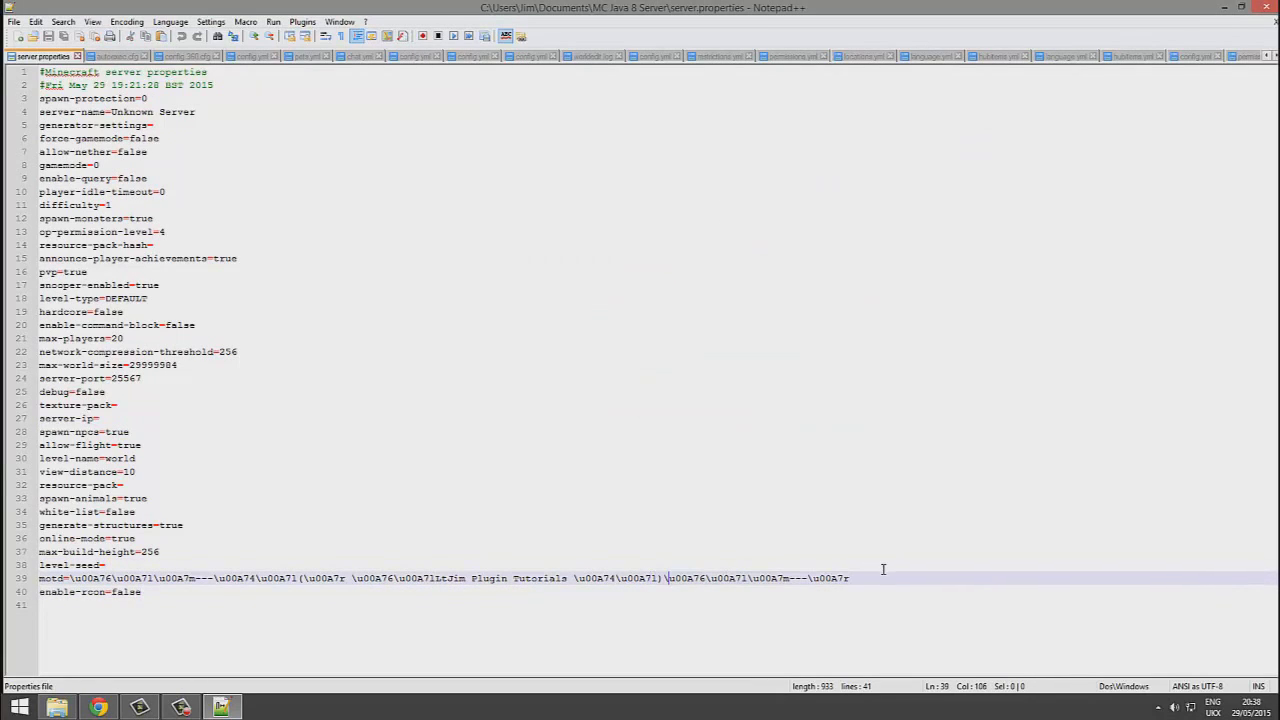
{"action": "left_click", "coordinate": [883, 569]}
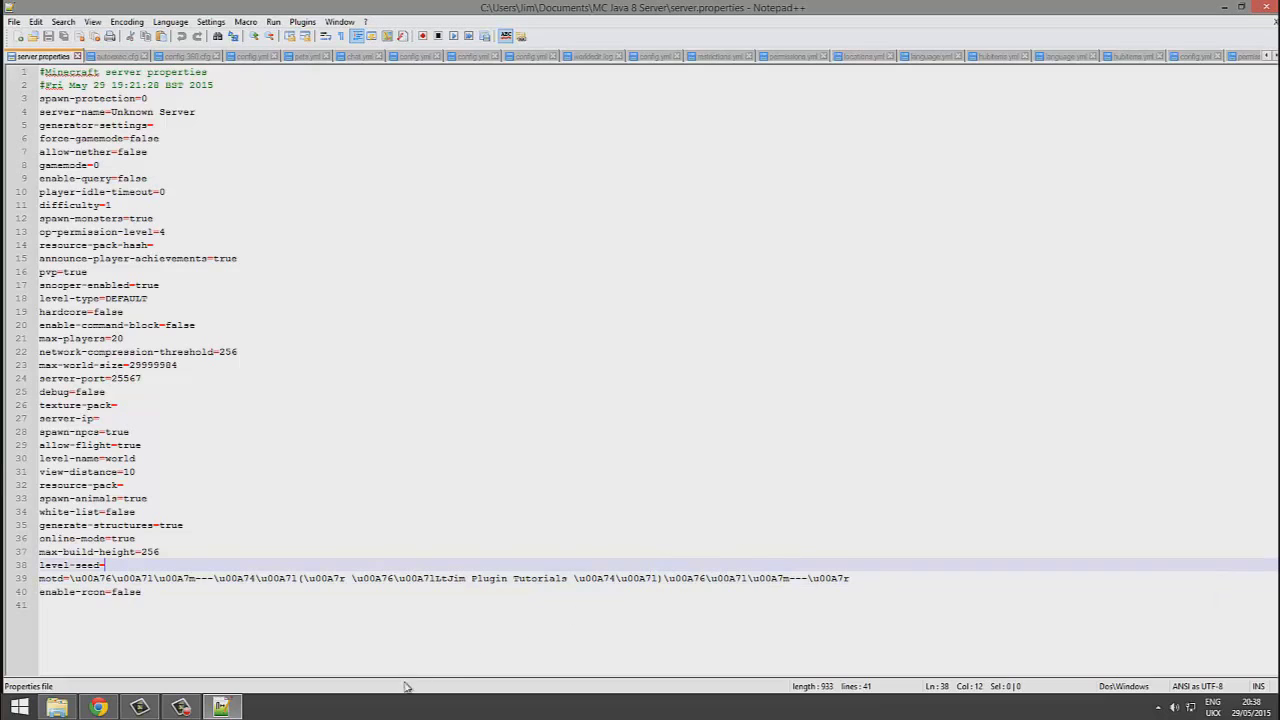
{"action": "left_click_drag", "start_coordinate": [441, 578], "coordinate": [339, 578]}
{"action": "left_click", "coordinate": [1224, 7]}
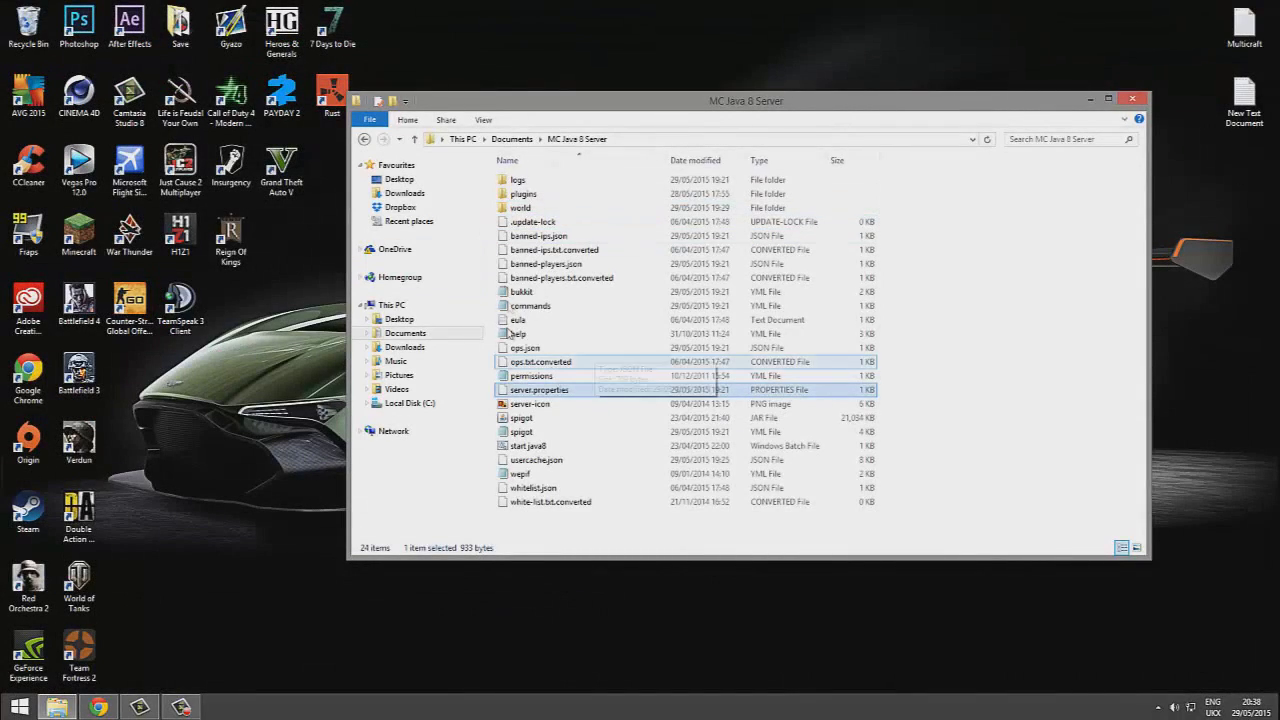
Step: Return to the SuperHub folder under MC Java 8 Server 2's plugins and reopen language.yml in Notepad++
{"action": "left_click", "coordinate": [511, 139]}
{"action": "double_click", "coordinate": [560, 348]}
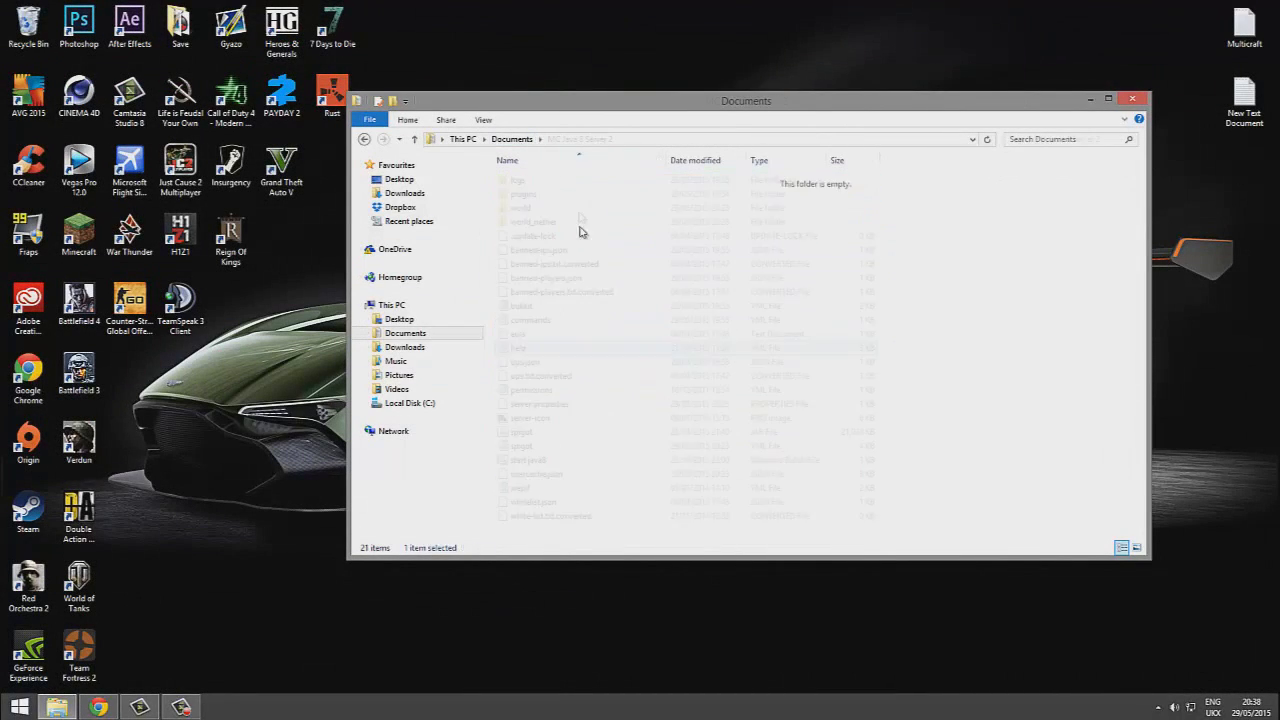
{"action": "double_click", "coordinate": [586, 200]}
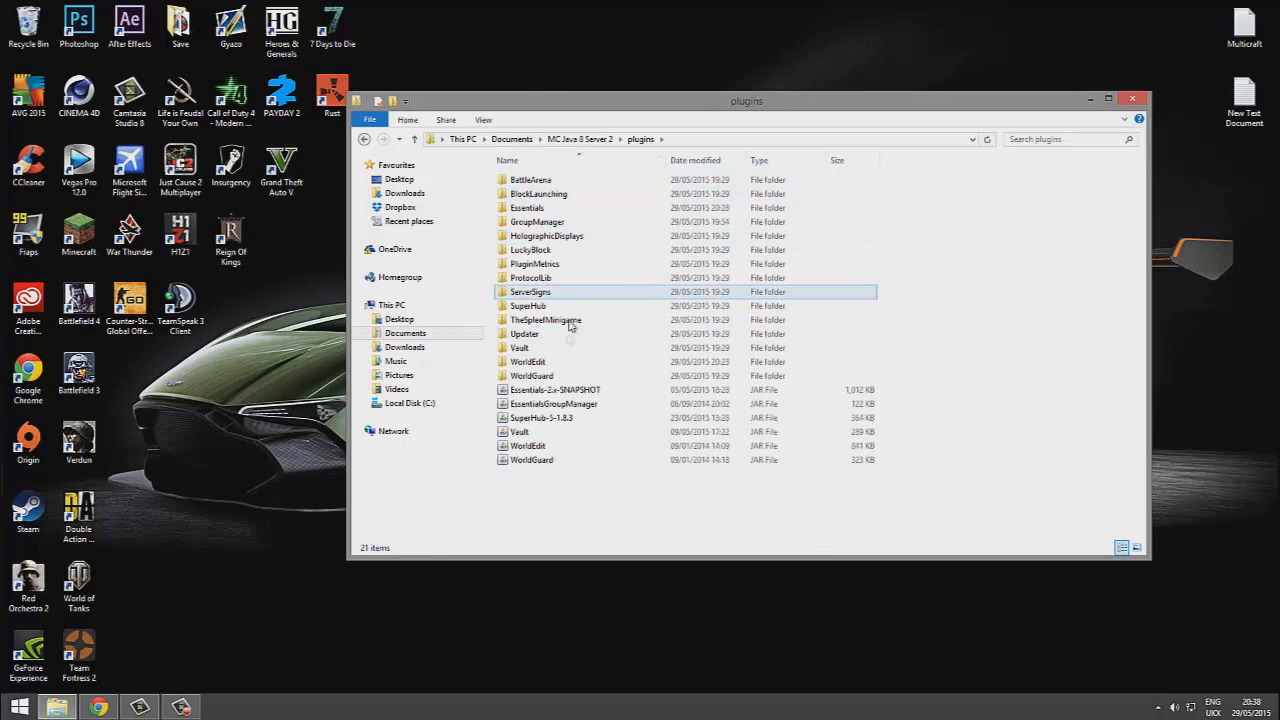
{"action": "left_click", "coordinate": [566, 264]}
{"action": "double_click", "coordinate": [530, 305]}
{"action": "right_click", "coordinate": [558, 224]}
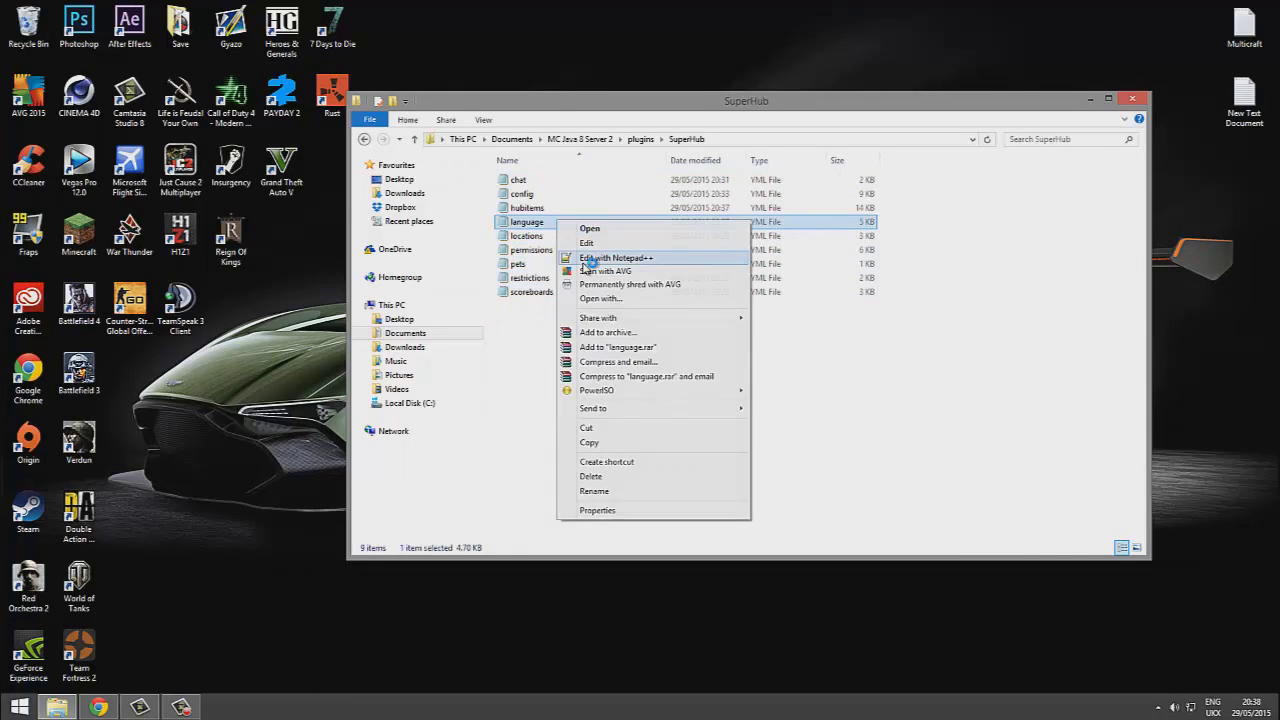
{"action": "left_click", "coordinate": [584, 249]}
Step: Examine the MOTD section's comment, PlayerCountMessage and PlayerCountHoverMessage lines in language.yml, and leave the editor
{"action": "left_click_drag", "start_coordinate": [352, 566], "coordinate": [147, 458]}
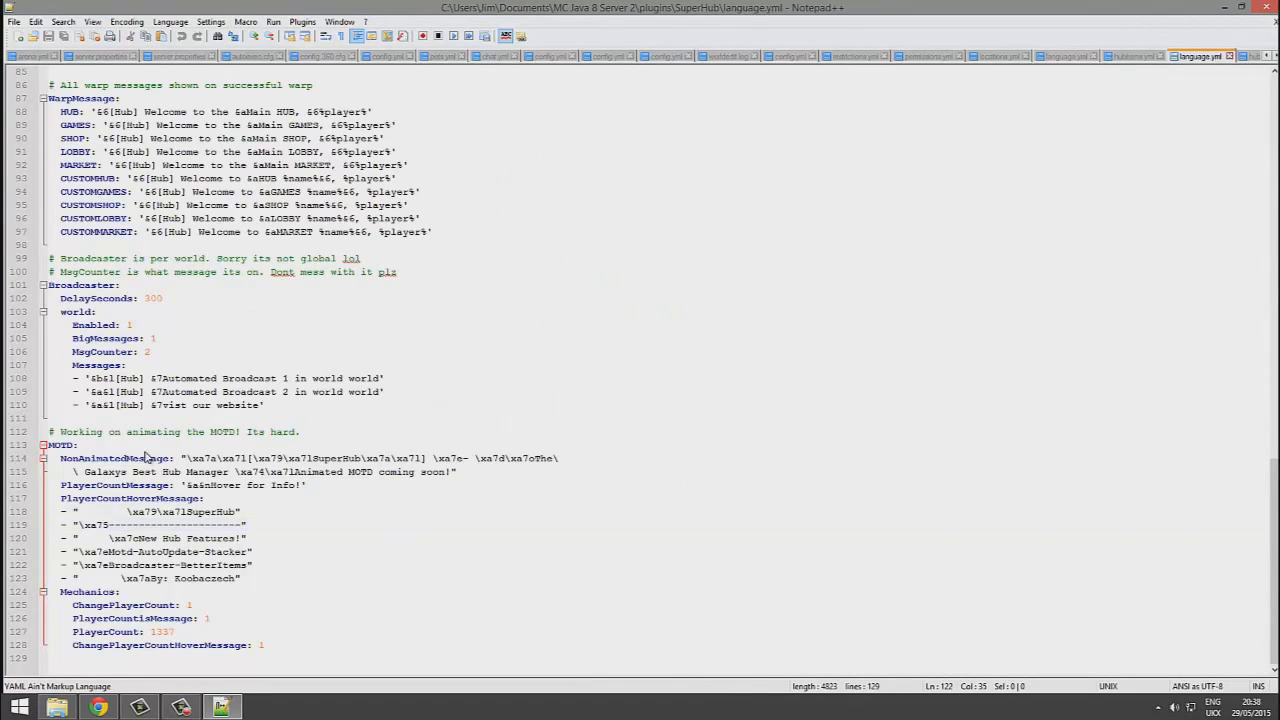
{"action": "left_click", "coordinate": [432, 494]}
{"action": "left_click_drag", "start_coordinate": [240, 578], "coordinate": [73, 485]}
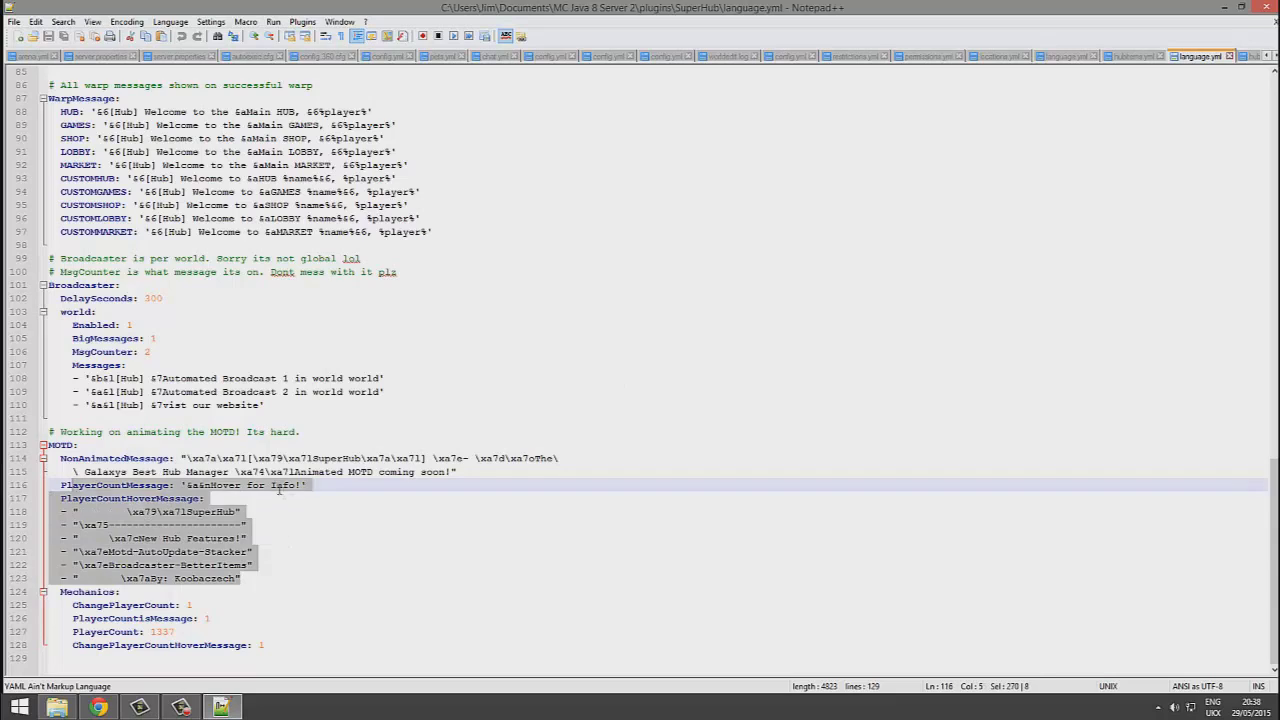
{"action": "left_click", "coordinate": [355, 564]}
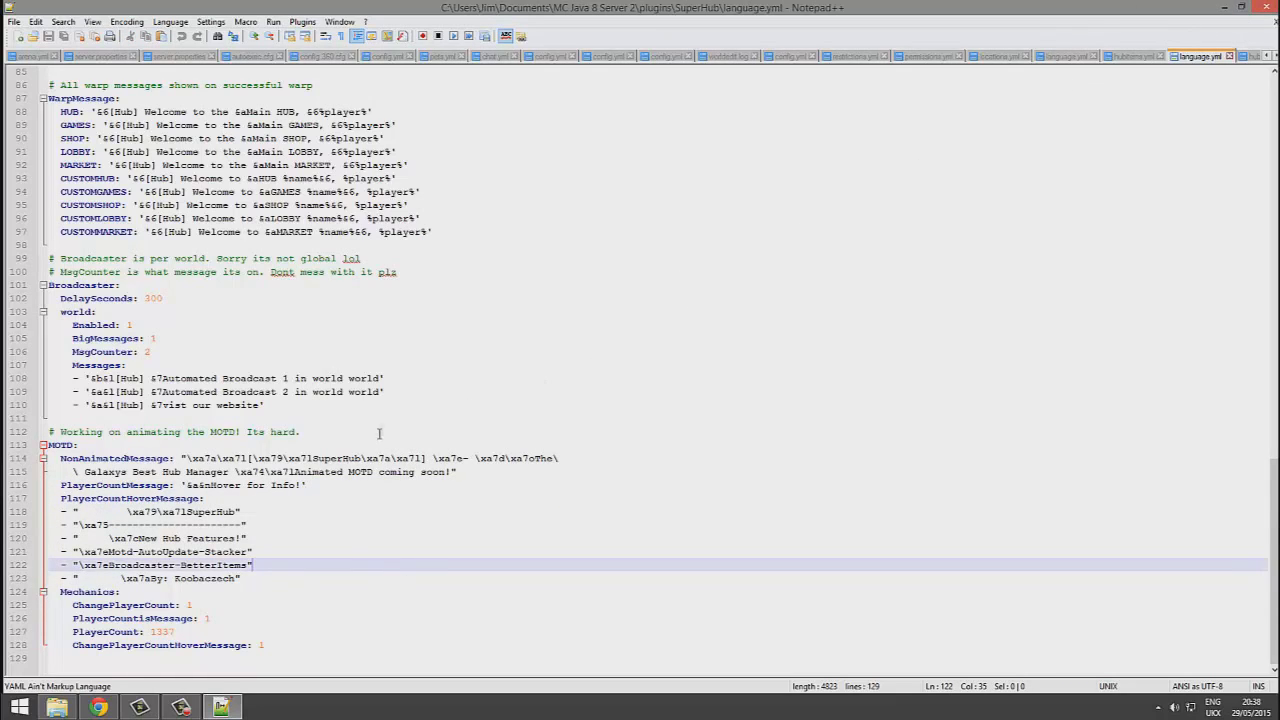
{"action": "left_click_drag", "start_coordinate": [381, 430], "coordinate": [70, 432]}
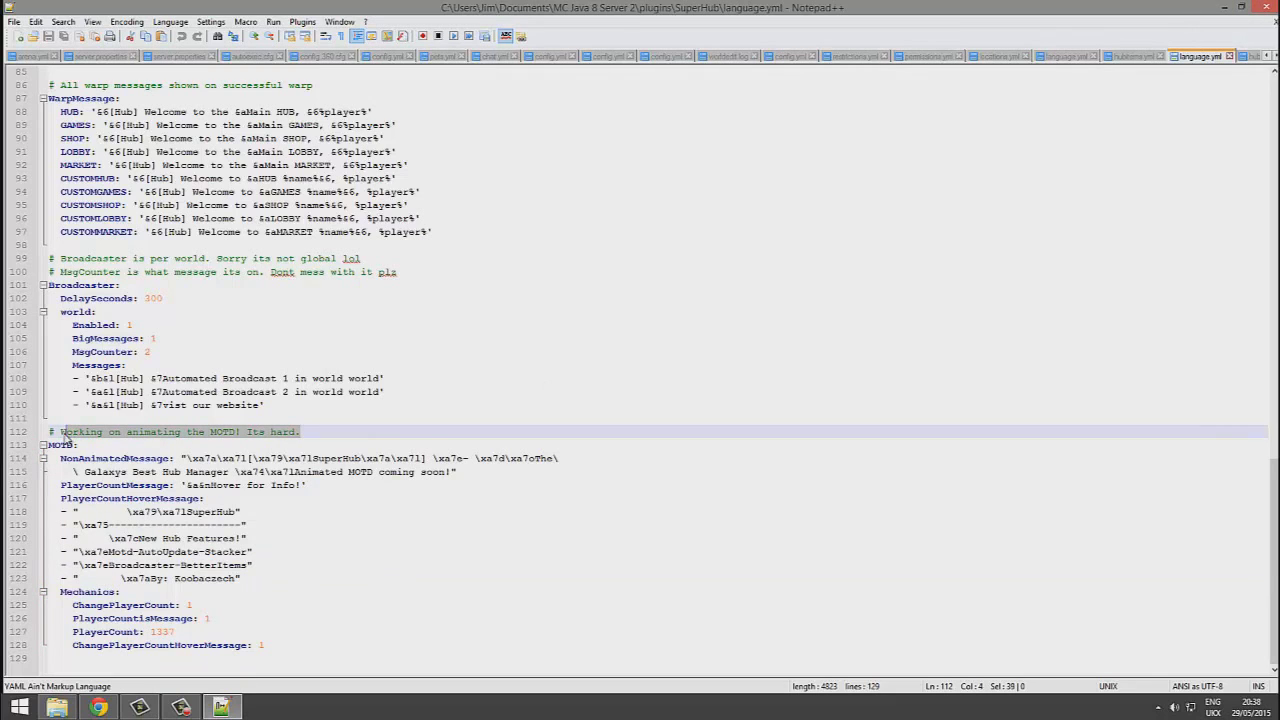
{"action": "left_click", "coordinate": [428, 437]}
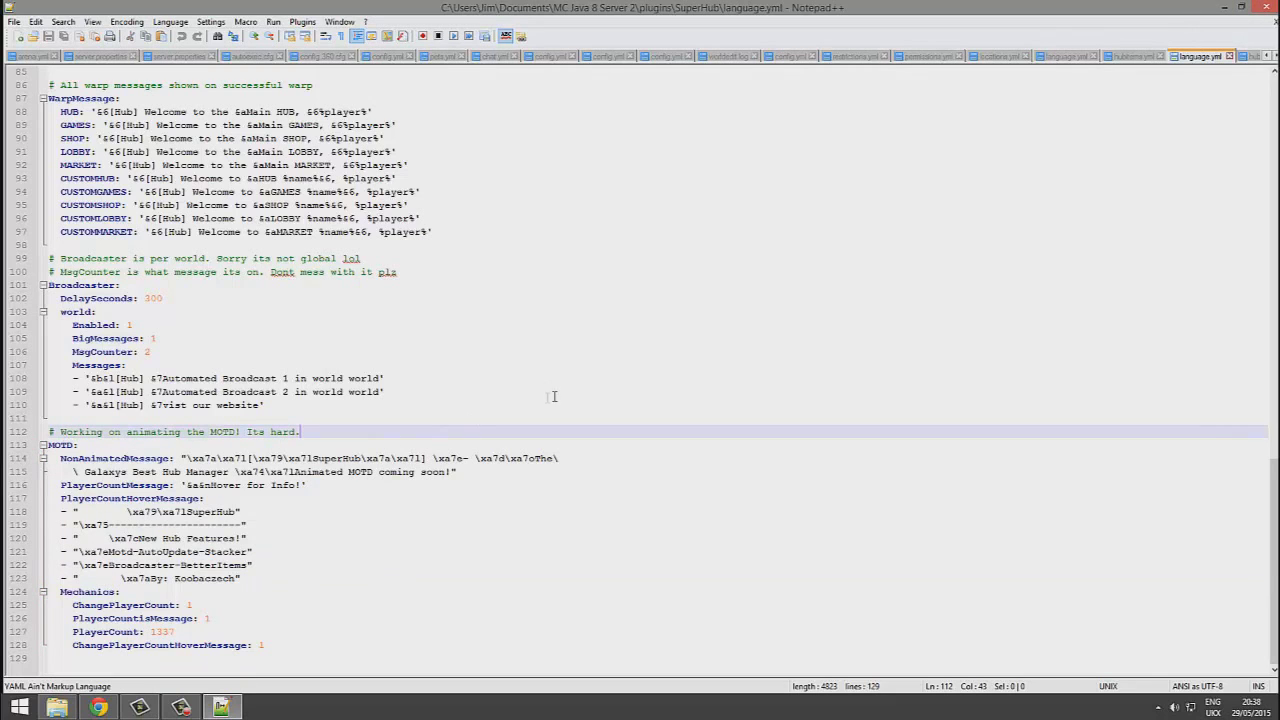
{"action": "left_click", "coordinate": [1262, 7]}
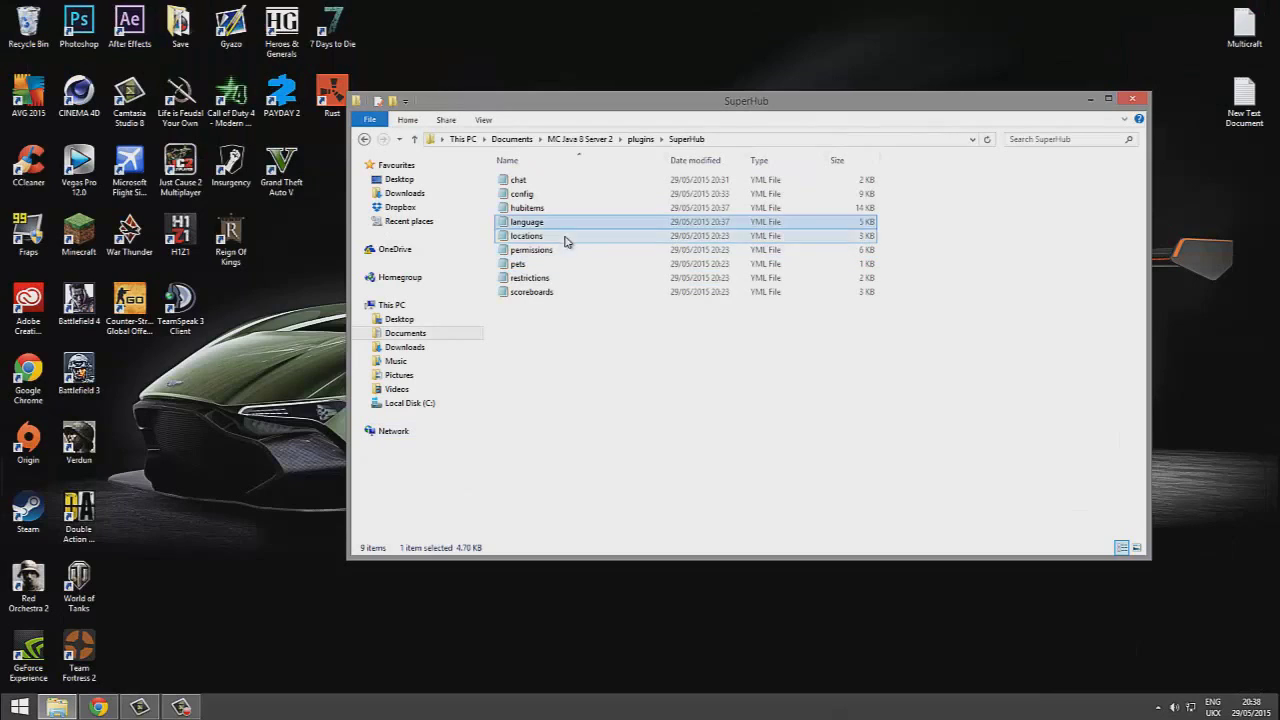
Step: Open locations.yml from the SuperHub folder in Notepad++ and review the saved hub, market, shop, lobby and games locations
{"action": "right_click", "coordinate": [566, 240]}
{"action": "left_click", "coordinate": [606, 273]}
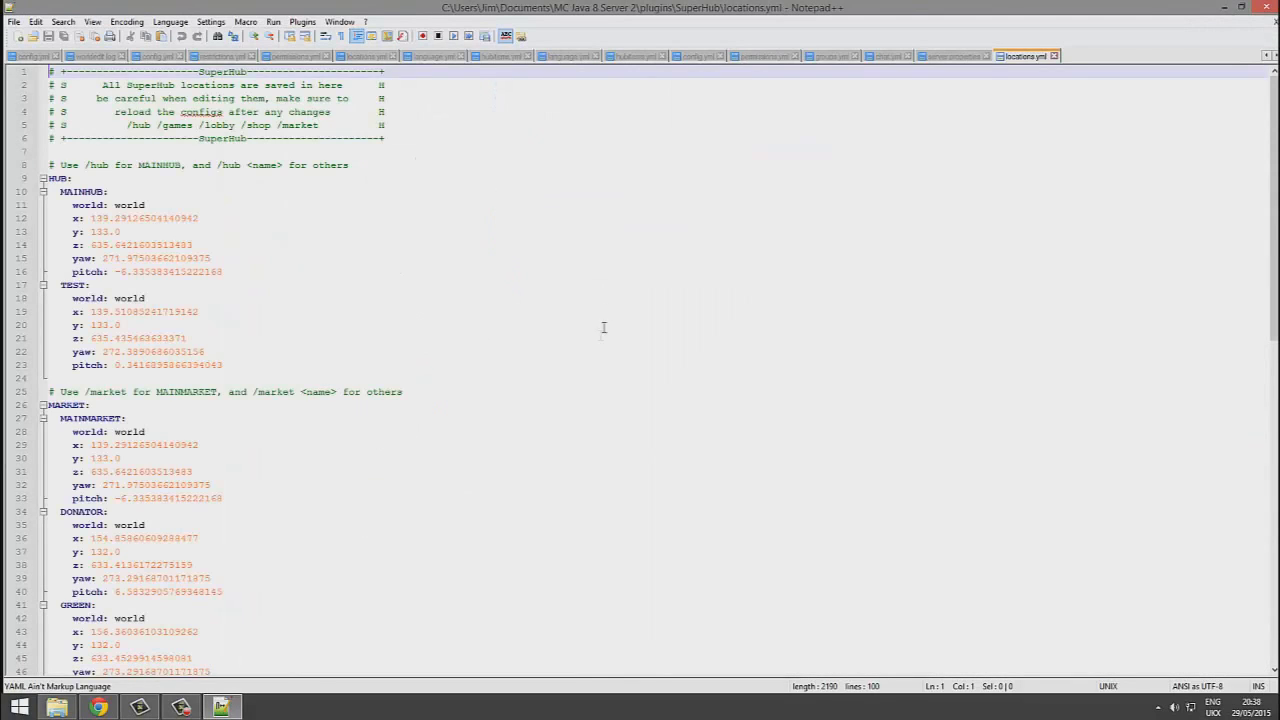
{"action": "scroll", "coordinate": [600, 335], "scroll_direction": "down", "scroll_amount": 14}
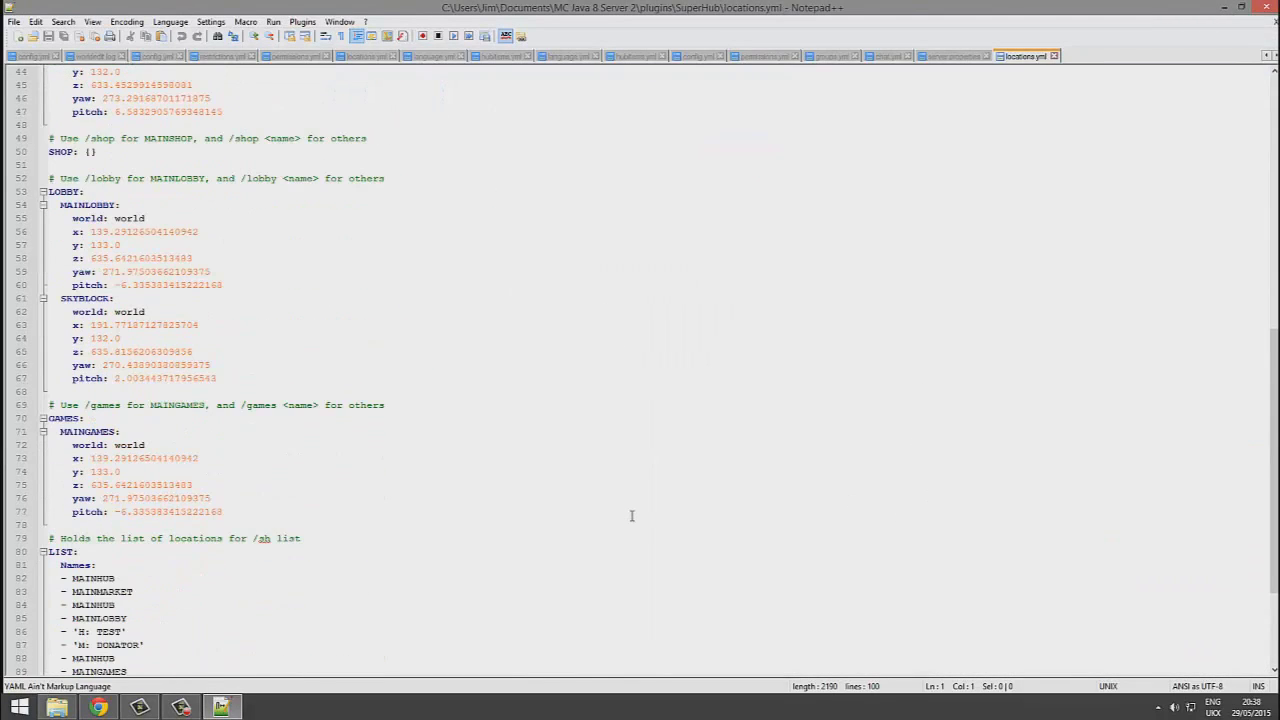
{"action": "scroll", "coordinate": [631, 515], "scroll_direction": "up", "scroll_amount": 4}
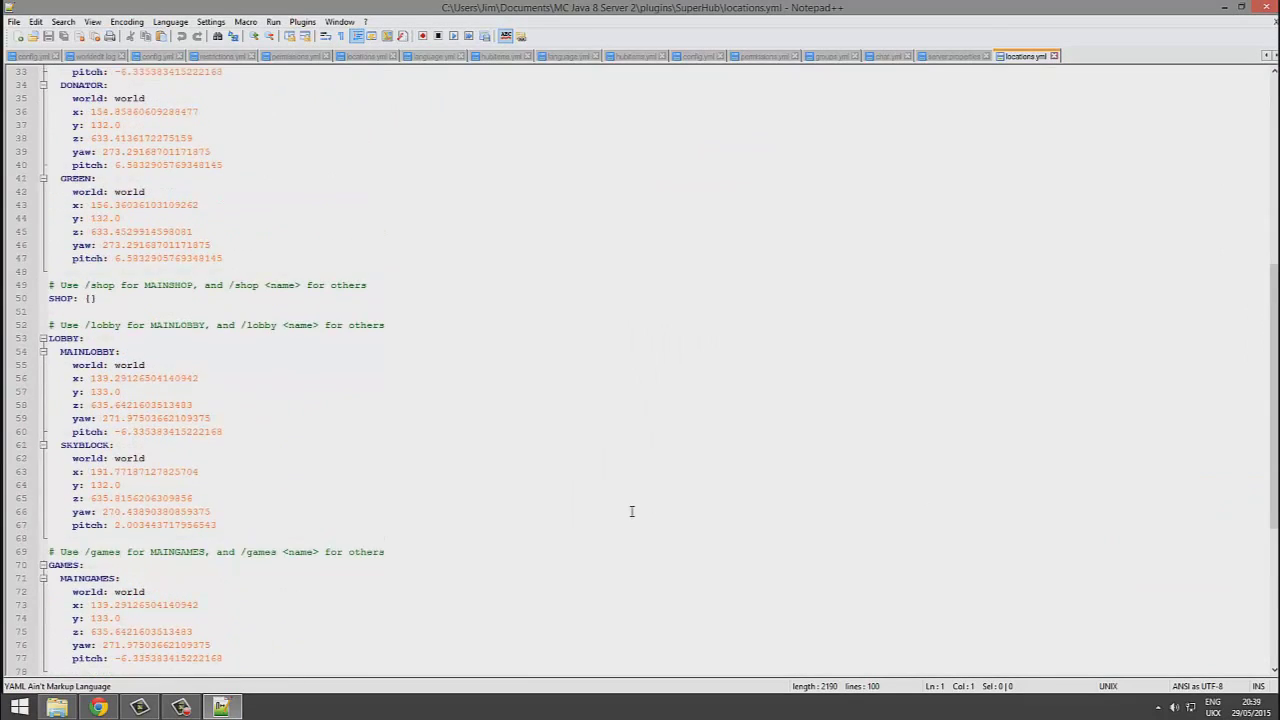
{"action": "scroll", "coordinate": [631, 511], "scroll_direction": "up", "scroll_amount": 9}
{"action": "left_click_drag", "start_coordinate": [98, 645], "coordinate": [48, 632]}
{"action": "scroll", "coordinate": [616, 414], "scroll_direction": "up", "scroll_amount": 2}
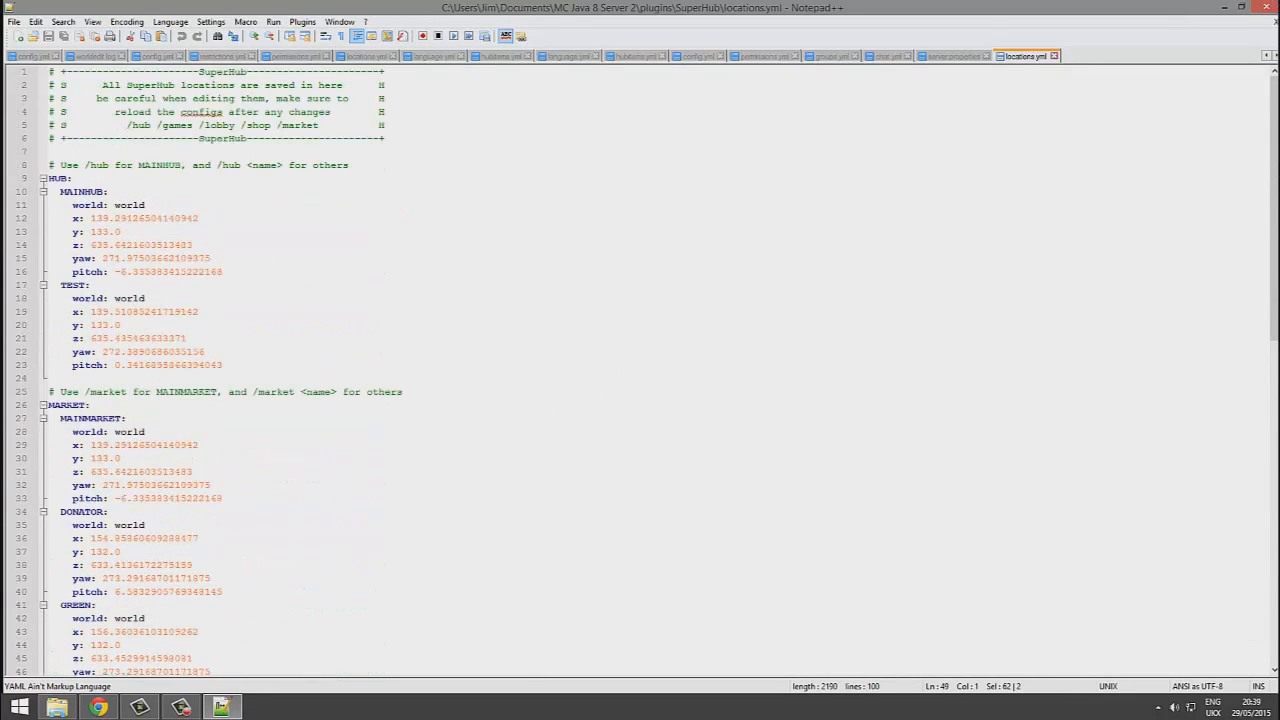
{"action": "left_click_drag", "start_coordinate": [343, 292], "coordinate": [50, 180]}
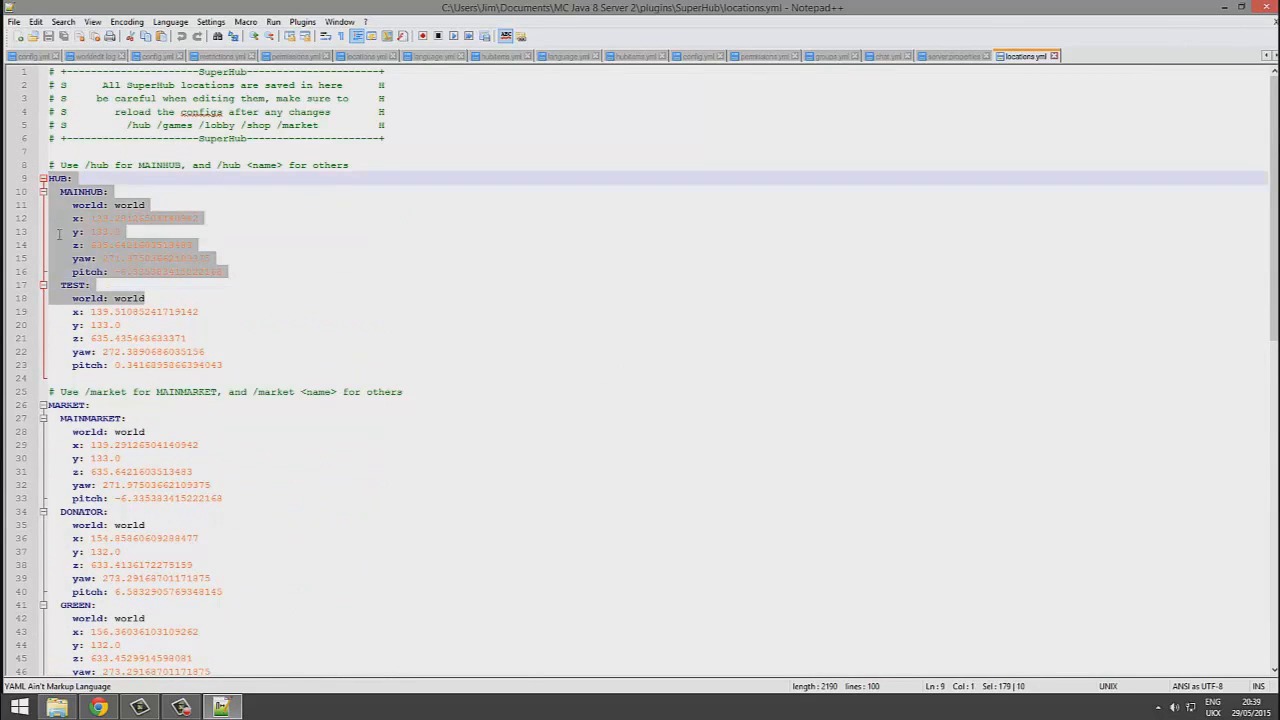
Step: Open permissions.yml from the SuperHub folder in Notepad++ and examine the All Bypasses/Exclusions section with its shub.---b permission pattern
{"action": "left_click_drag", "start_coordinate": [48, 617], "coordinate": [38, 424]}
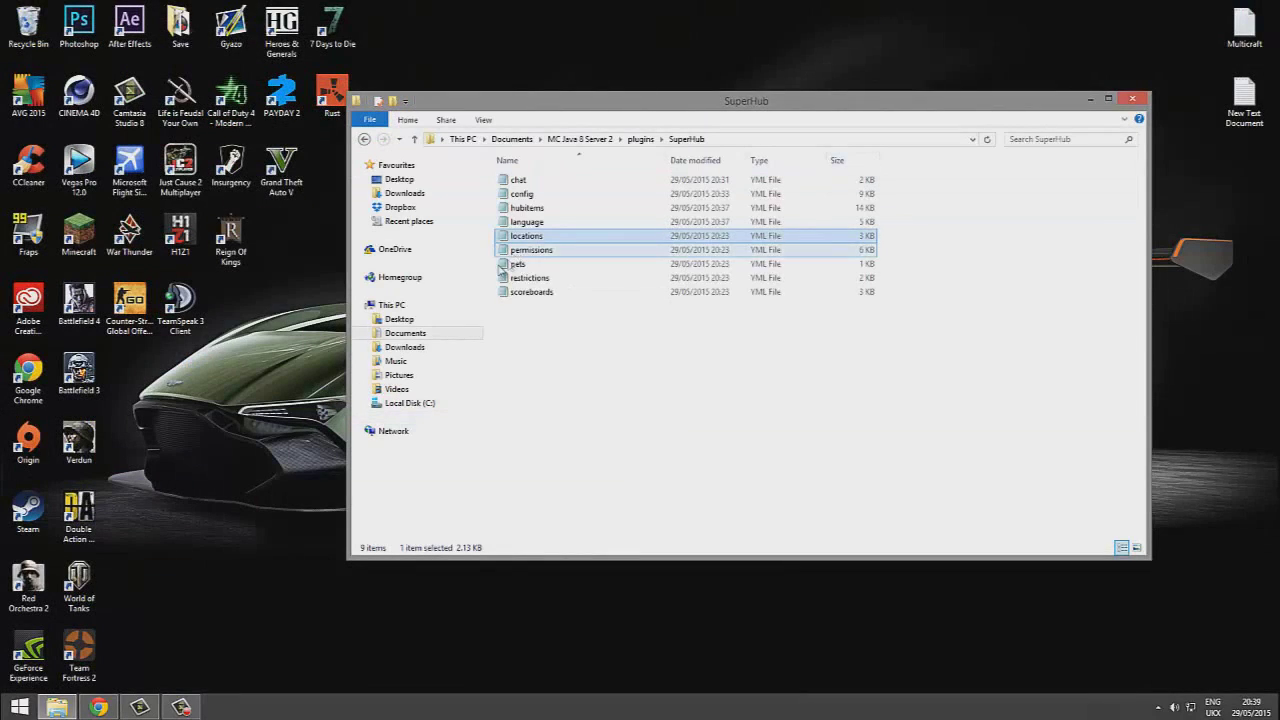
{"action": "right_click", "coordinate": [572, 250]}
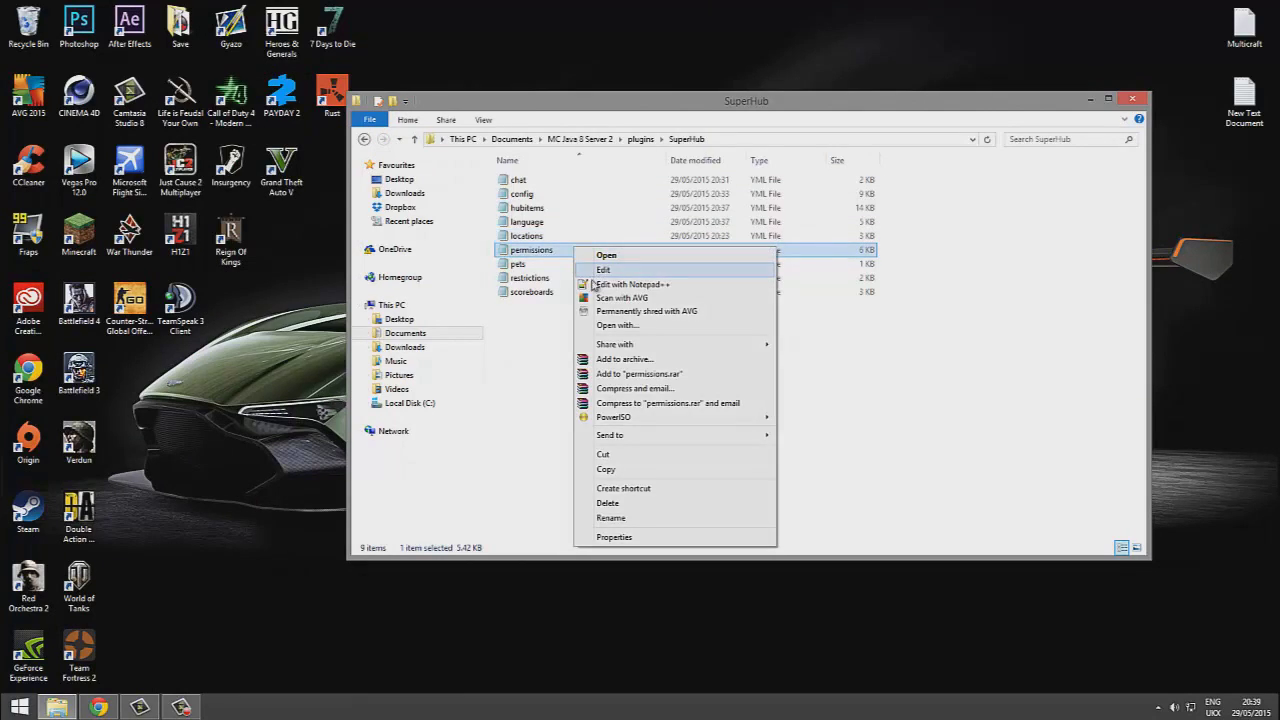
{"action": "left_click", "coordinate": [630, 285]}
{"action": "scroll", "coordinate": [589, 305], "scroll_direction": "up", "scroll_amount": 9}
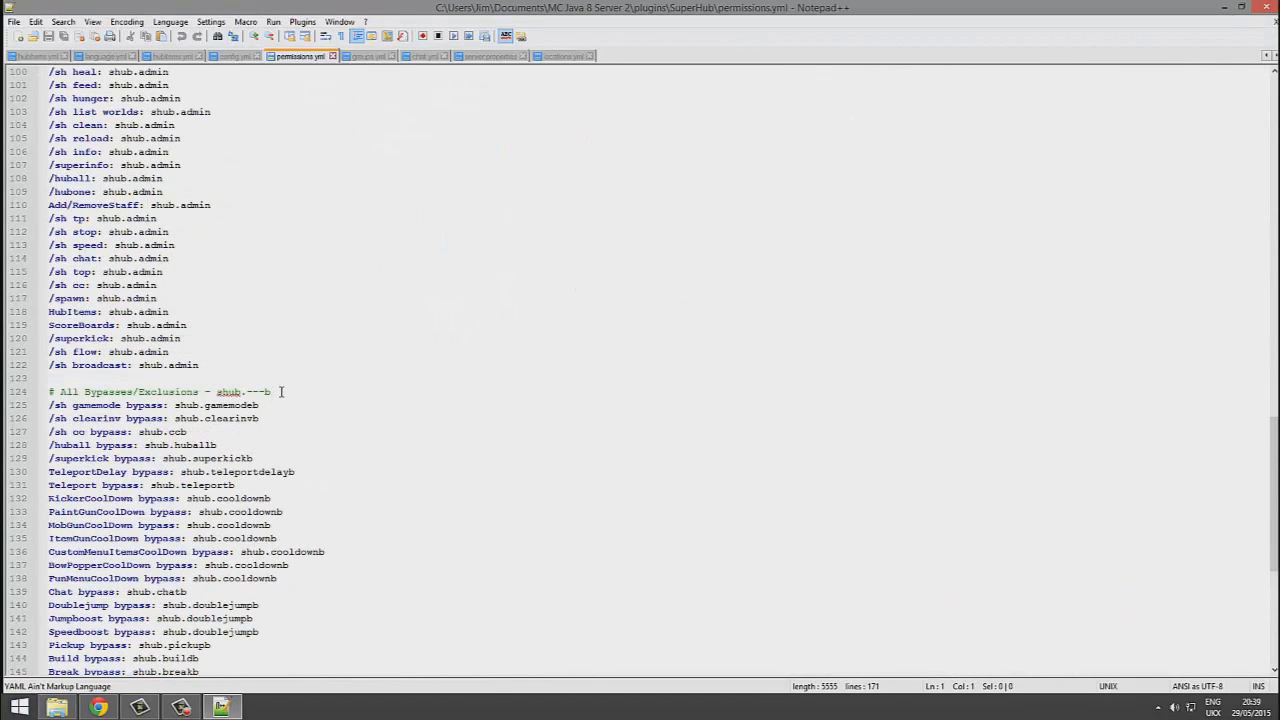
{"action": "left_click", "coordinate": [281, 391]}
{"action": "scroll", "coordinate": [351, 611], "scroll_direction": "down", "scroll_amount": 4}
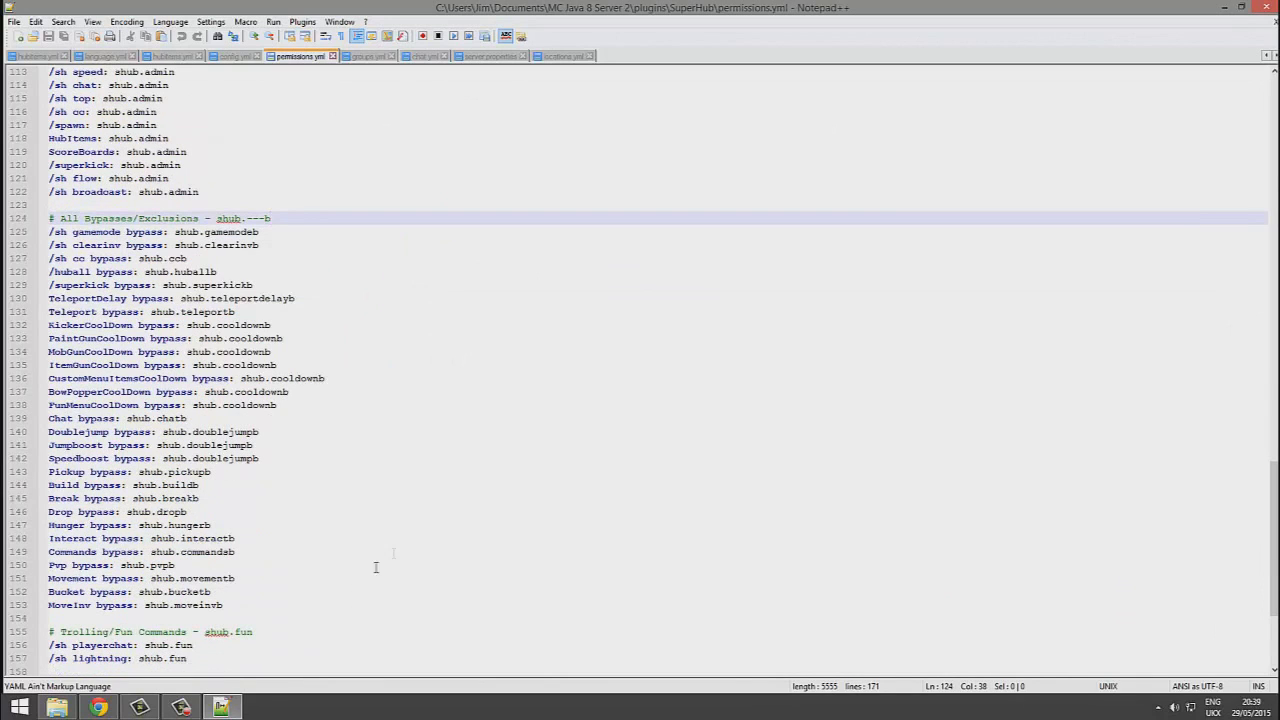
{"action": "scroll", "coordinate": [334, 588], "scroll_direction": "up", "scroll_amount": 2}
{"action": "left_click_drag", "start_coordinate": [334, 590], "coordinate": [50, 367]}
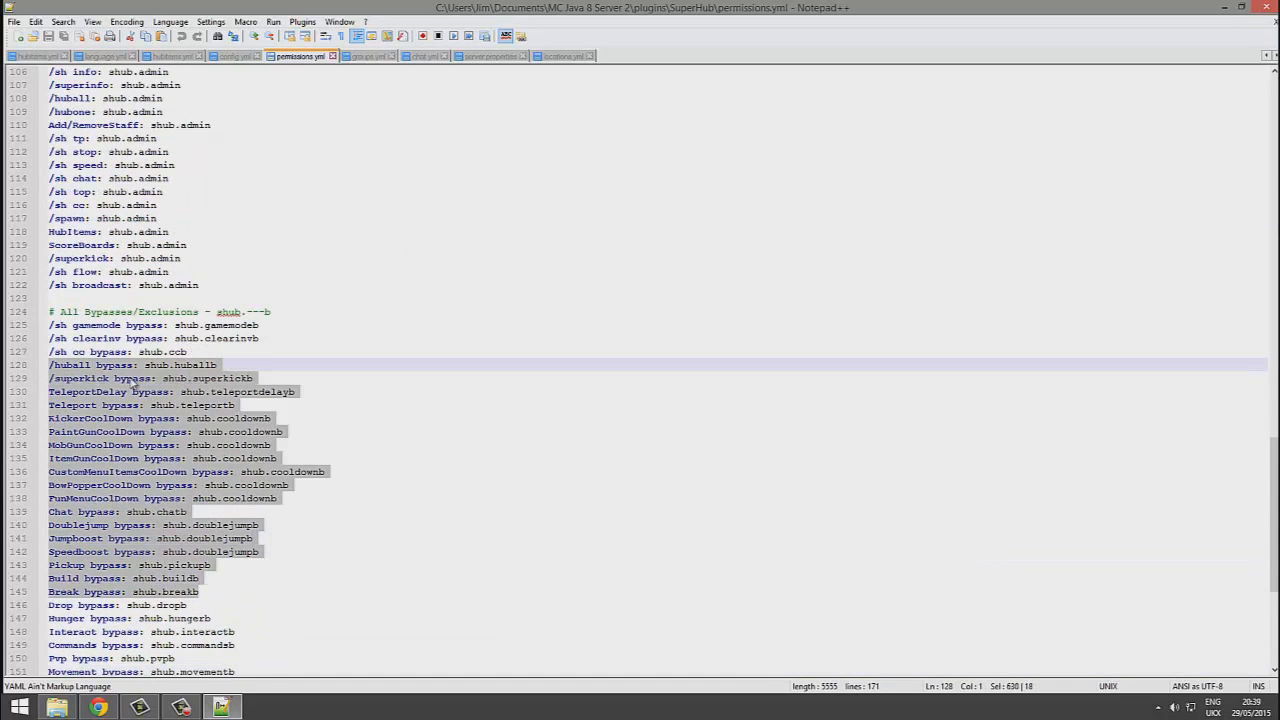
{"action": "left_click_drag", "start_coordinate": [270, 312], "coordinate": [217, 313]}
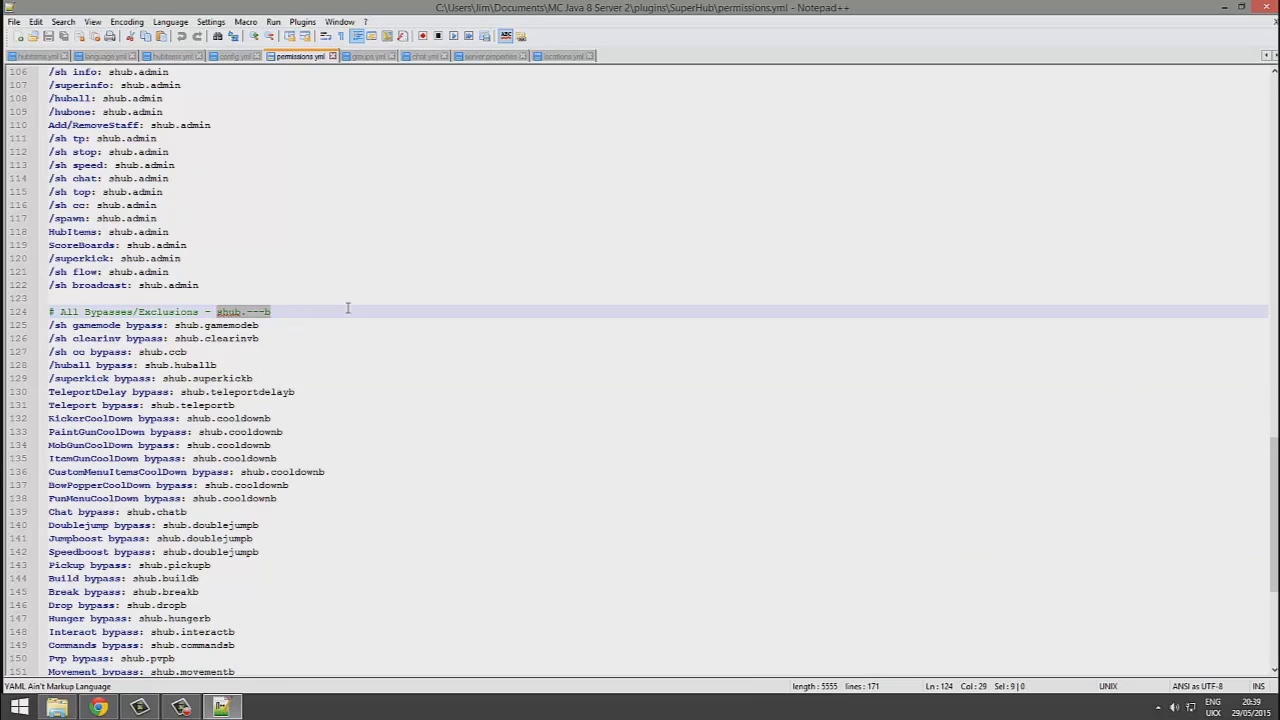
Step: Review the admin command and non-special user command permissions in permissions.yml, and leave the editor
{"action": "scroll", "coordinate": [400, 500], "scroll_direction": "up", "scroll_amount": 2}
{"action": "scroll", "coordinate": [131, 420], "scroll_direction": "down", "scroll_amount": 2}
{"action": "left_click_drag", "start_coordinate": [176, 631], "coordinate": [126, 409]}
{"action": "scroll", "coordinate": [200, 409], "scroll_direction": "up", "scroll_amount": 4}
{"action": "scroll", "coordinate": [331, 409], "scroll_direction": "up", "scroll_amount": 2}
{"action": "left_click_drag", "start_coordinate": [331, 409], "coordinate": [253, 432]}
{"action": "scroll", "coordinate": [257, 457], "scroll_direction": "up", "scroll_amount": 10}
{"action": "scroll", "coordinate": [251, 434], "scroll_direction": "up", "scroll_amount": 7}
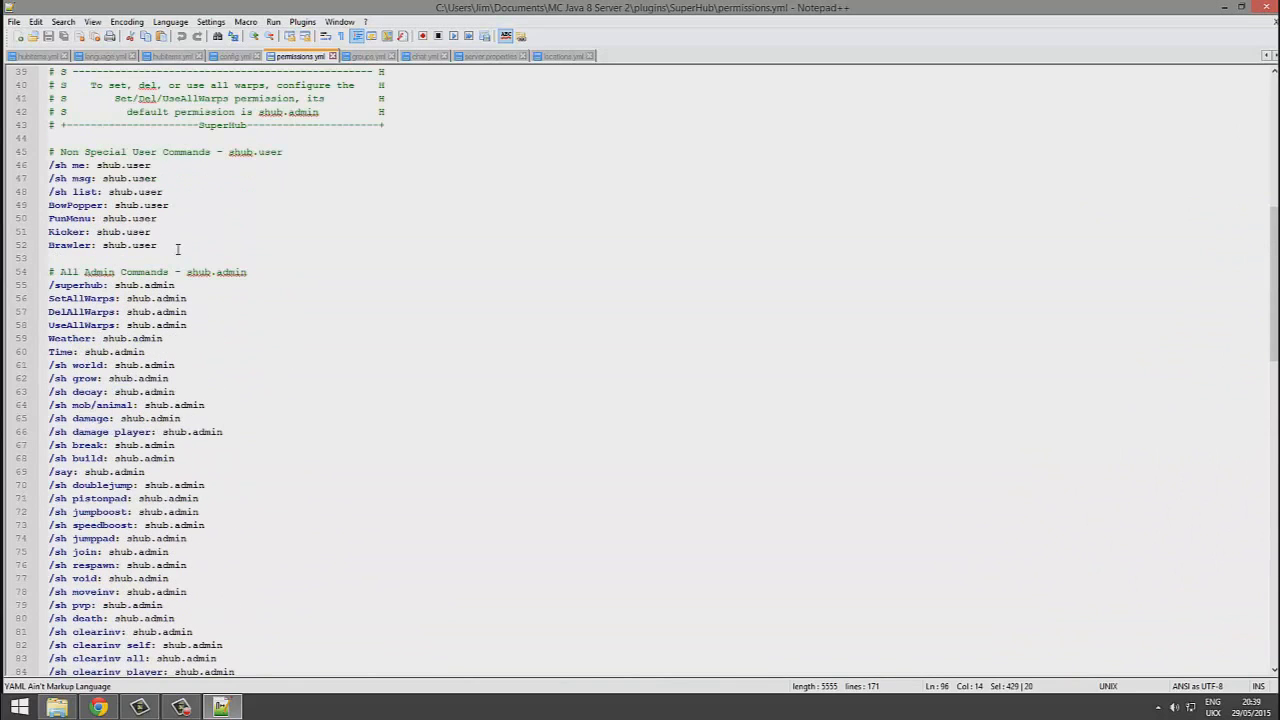
{"action": "left_click_drag", "start_coordinate": [180, 249], "coordinate": [128, 233]}
{"action": "left_click_drag", "start_coordinate": [71, 179], "coordinate": [40, 165]}
{"action": "left_click", "coordinate": [80, 232]}
{"action": "left_click", "coordinate": [1267, 8]}
Step: Open pets.yml from the SuperHub folder in Notepad++, review the world's pet settings such as AllowPets and ForceSpawnPet, and leave the editor
{"action": "left_click", "coordinate": [530, 263]}
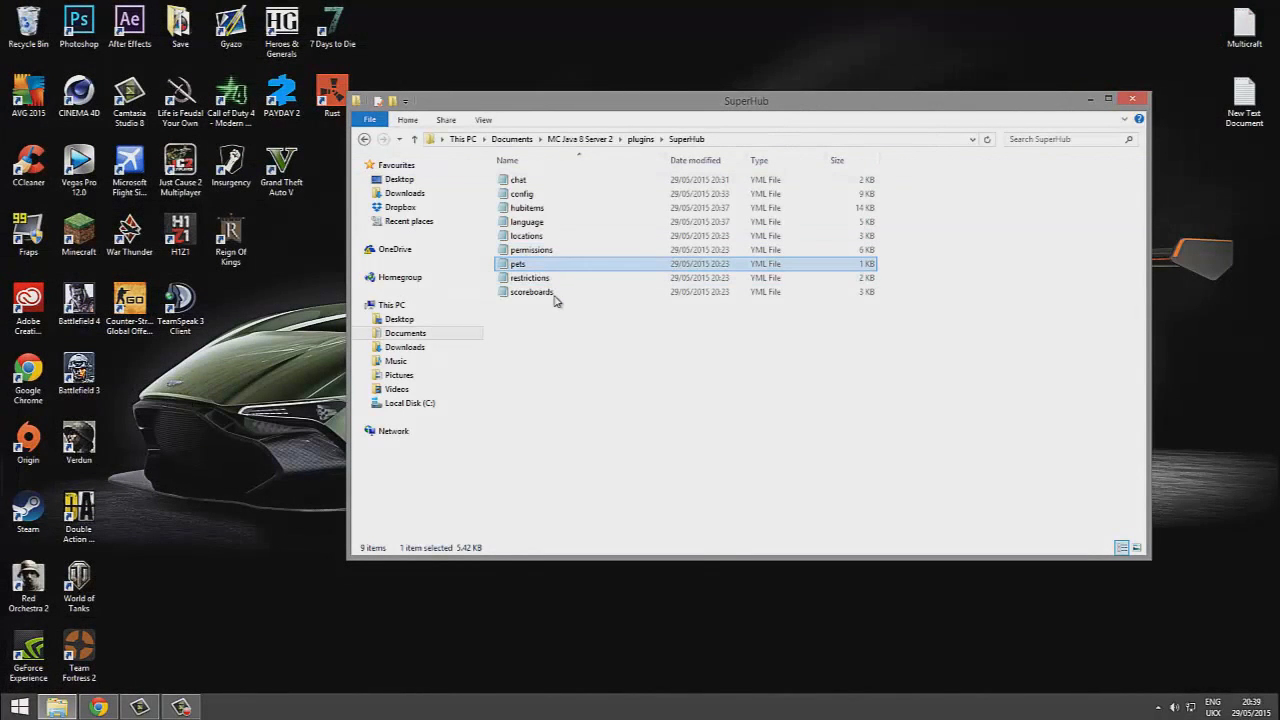
{"action": "right_click", "coordinate": [531, 262]}
{"action": "left_click", "coordinate": [590, 298]}
{"action": "left_click_drag", "start_coordinate": [461, 229], "coordinate": [94, 191]}
{"action": "left_click_drag", "start_coordinate": [189, 183], "coordinate": [110, 166]}
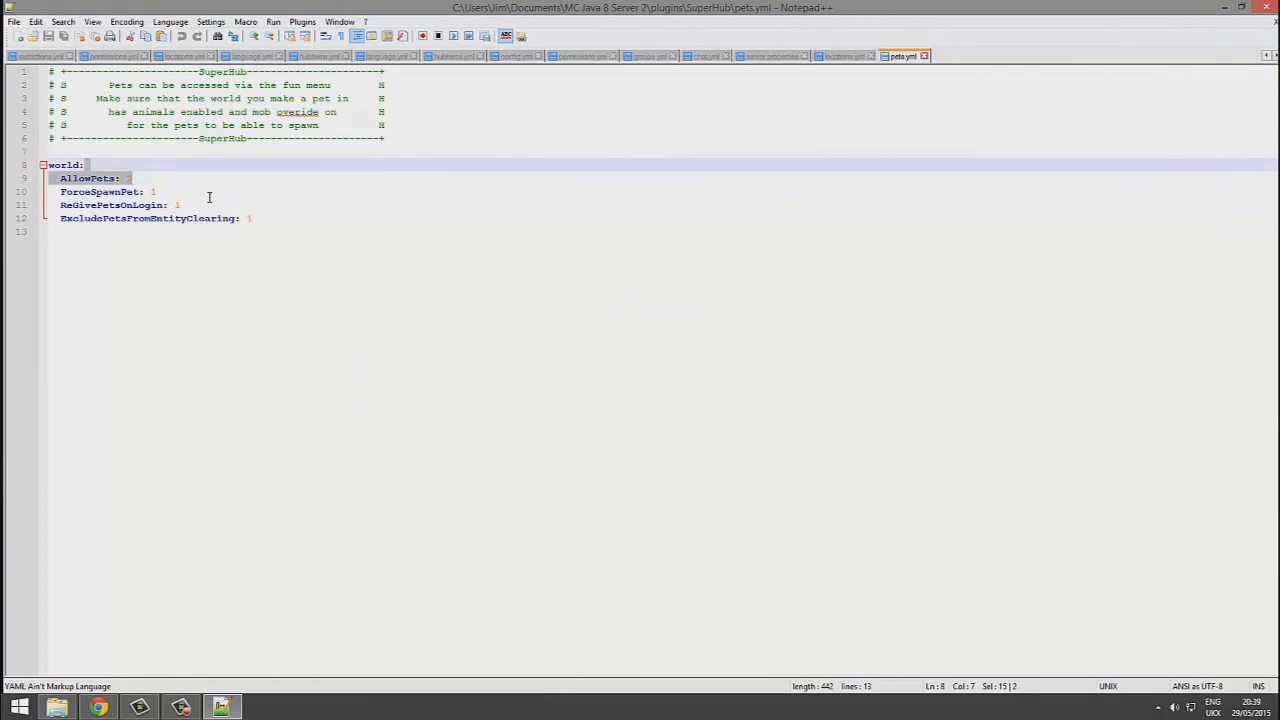
{"action": "double_click", "coordinate": [84, 193]}
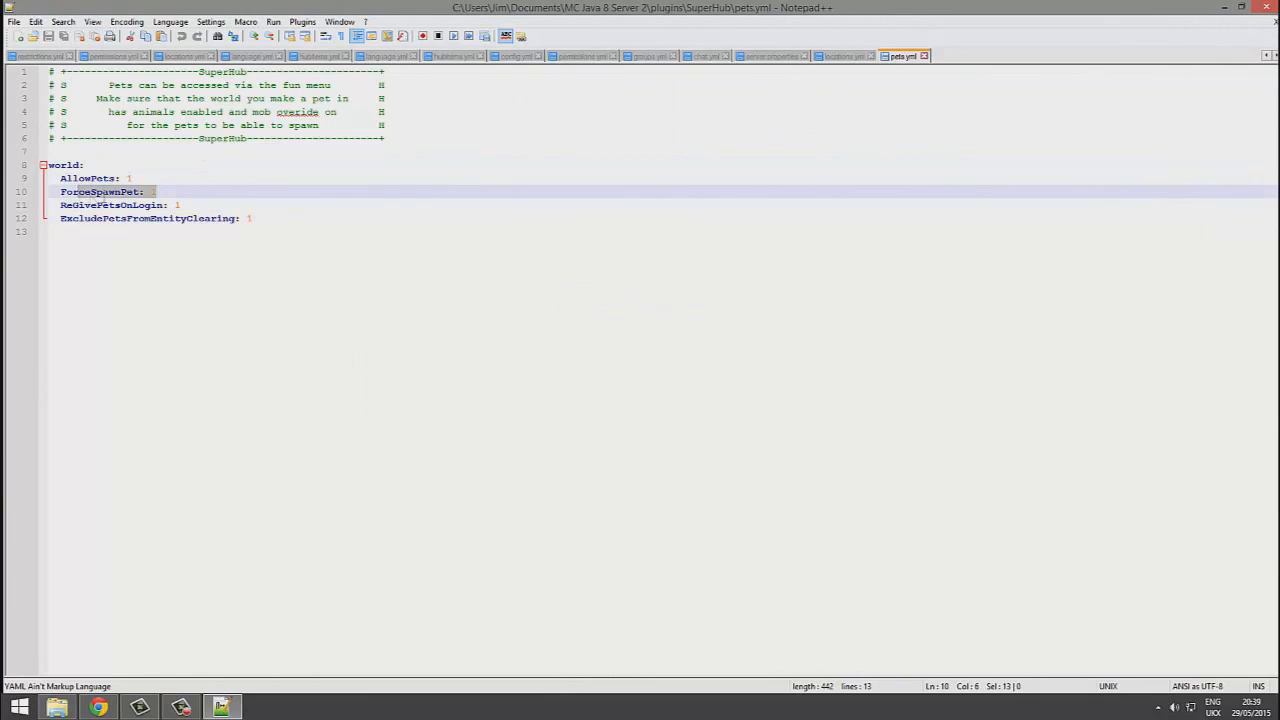
{"action": "left_click", "coordinate": [207, 189]}
{"action": "left_click_drag", "start_coordinate": [277, 240], "coordinate": [62, 140]}
{"action": "left_click", "coordinate": [1272, 7]}
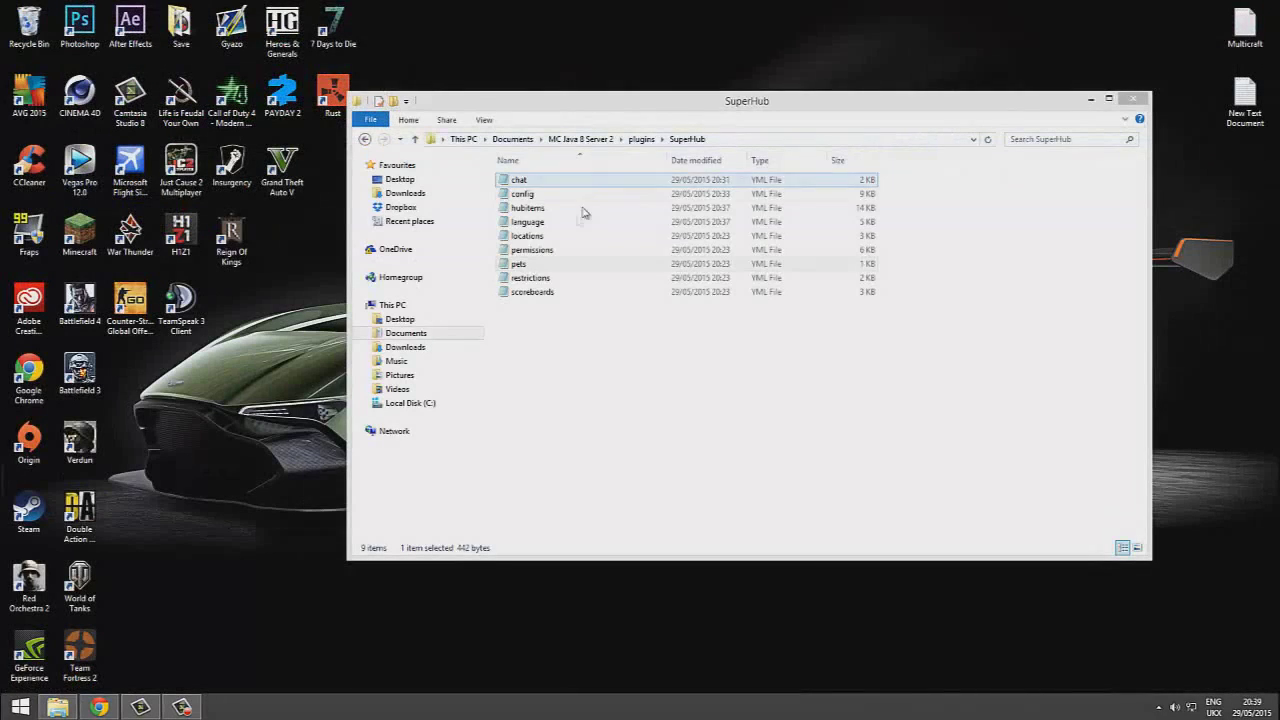
Step: Open restrictions.yml from the SuperHub folder in Notepad++ and look over its header comments and AlwaysDeny and AlwaysAllow ID lists
{"action": "left_click", "coordinate": [552, 278]}
{"action": "right_click", "coordinate": [550, 275]}
{"action": "left_click", "coordinate": [573, 314]}
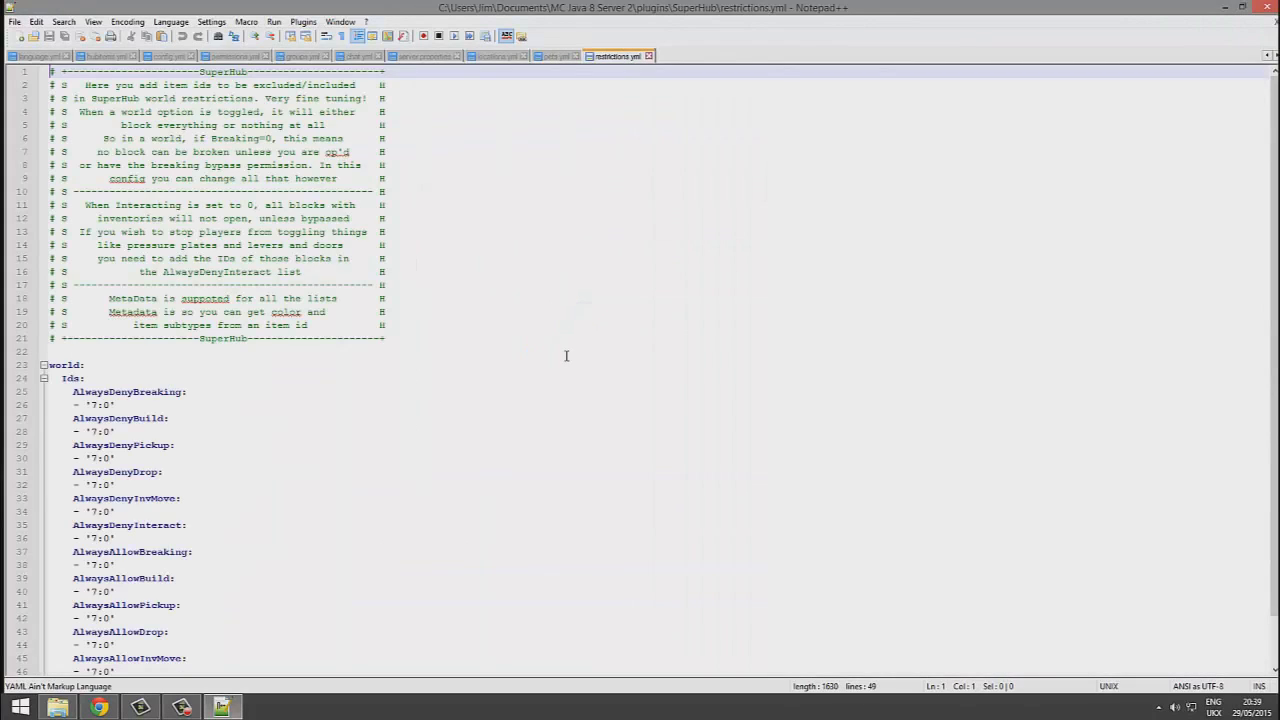
{"action": "left_click", "coordinate": [571, 350]}
{"action": "scroll", "coordinate": [588, 650], "scroll_direction": "down", "scroll_amount": 1}
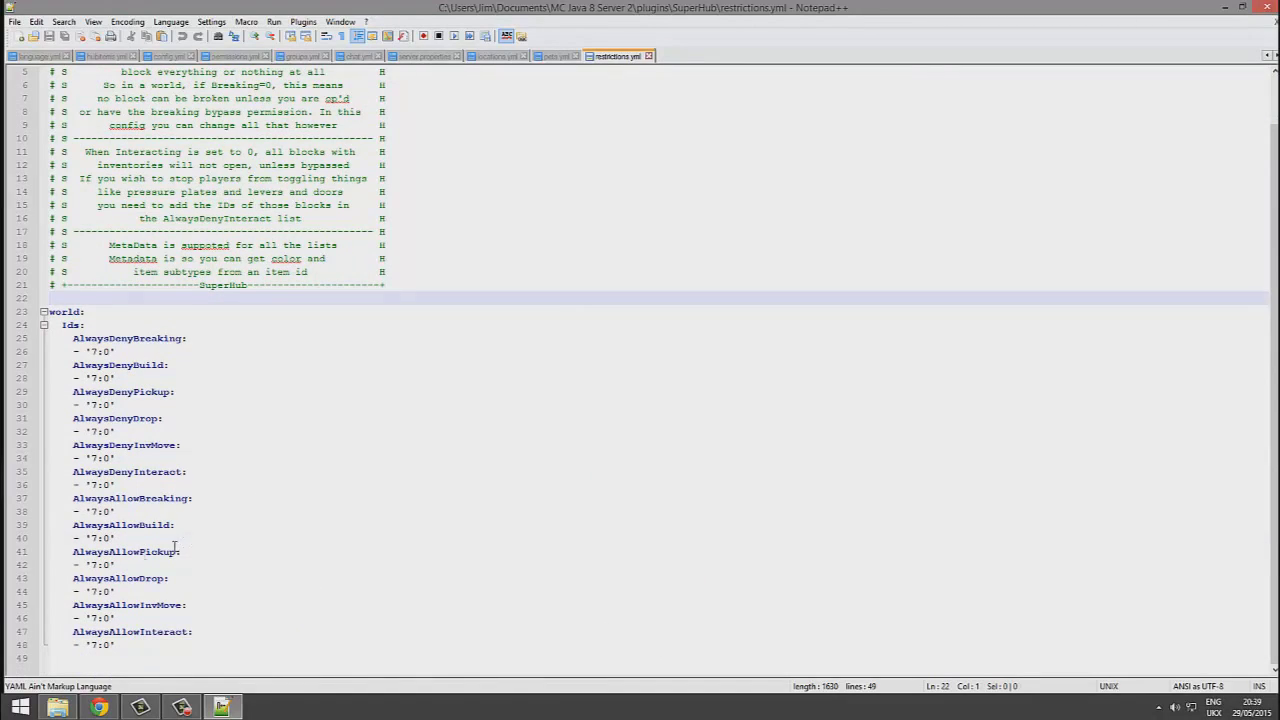
Step: Duplicate the '7:0' entry under AlwaysAllowBuild and change the copy's ID to 46, making it '46:0'
{"action": "left_click", "coordinate": [112, 538]}
{"action": "left_click_drag", "start_coordinate": [118, 538], "coordinate": [40, 543]}
{"action": "key", "text": "ctrl+c"}
{"action": "left_click", "coordinate": [207, 536]}
{"action": "key", "text": "Return"}
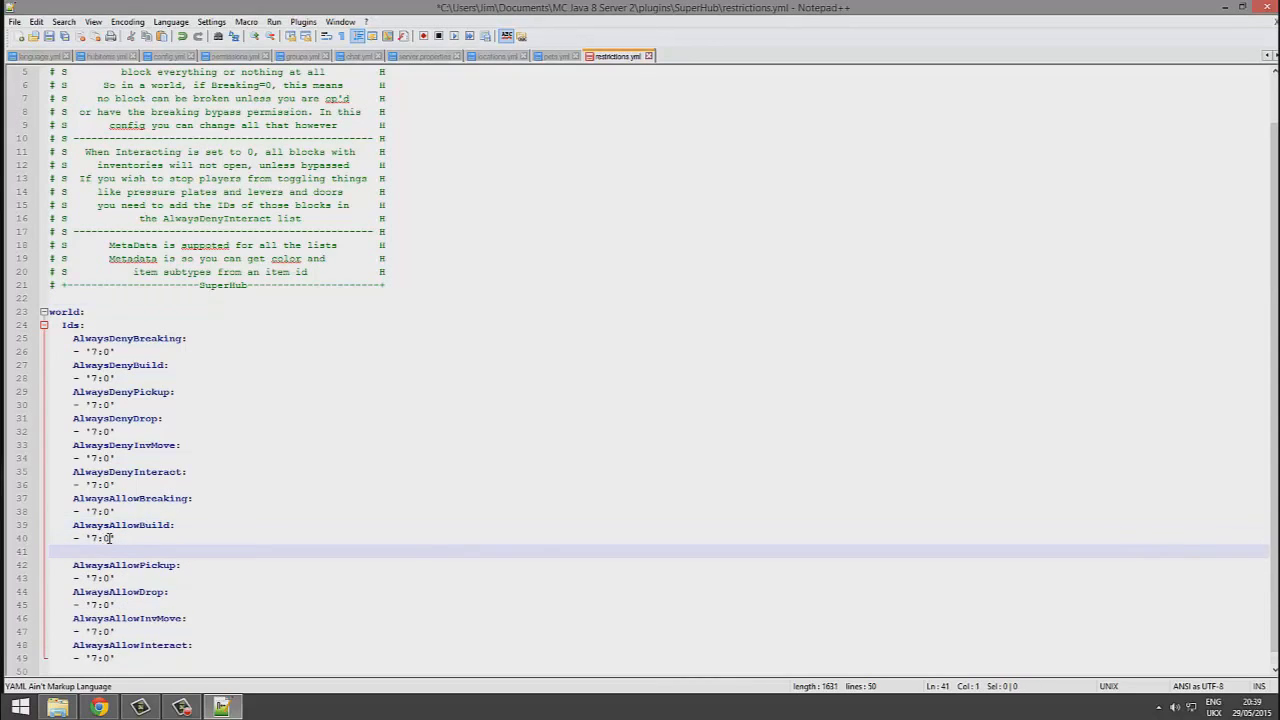
{"action": "key", "text": "ctrl+v"}
{"action": "key", "text": "ctrl+s"}
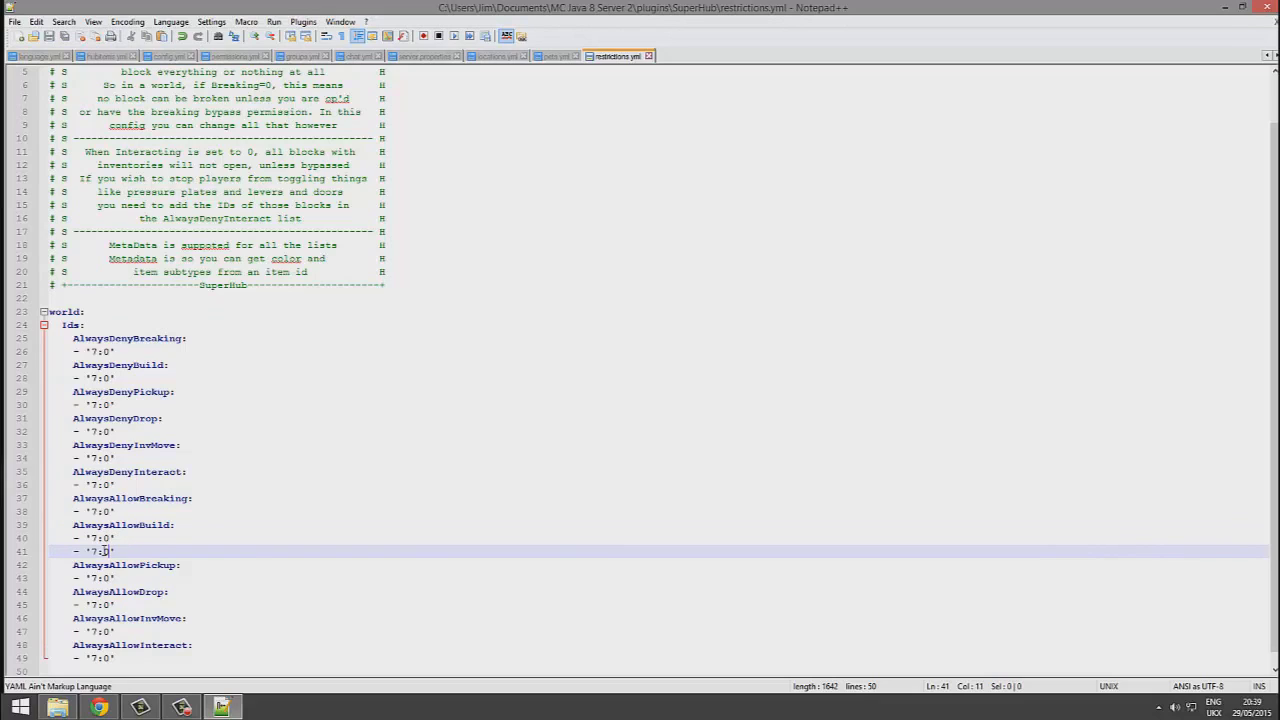
{"action": "double_click", "coordinate": [92, 551]}
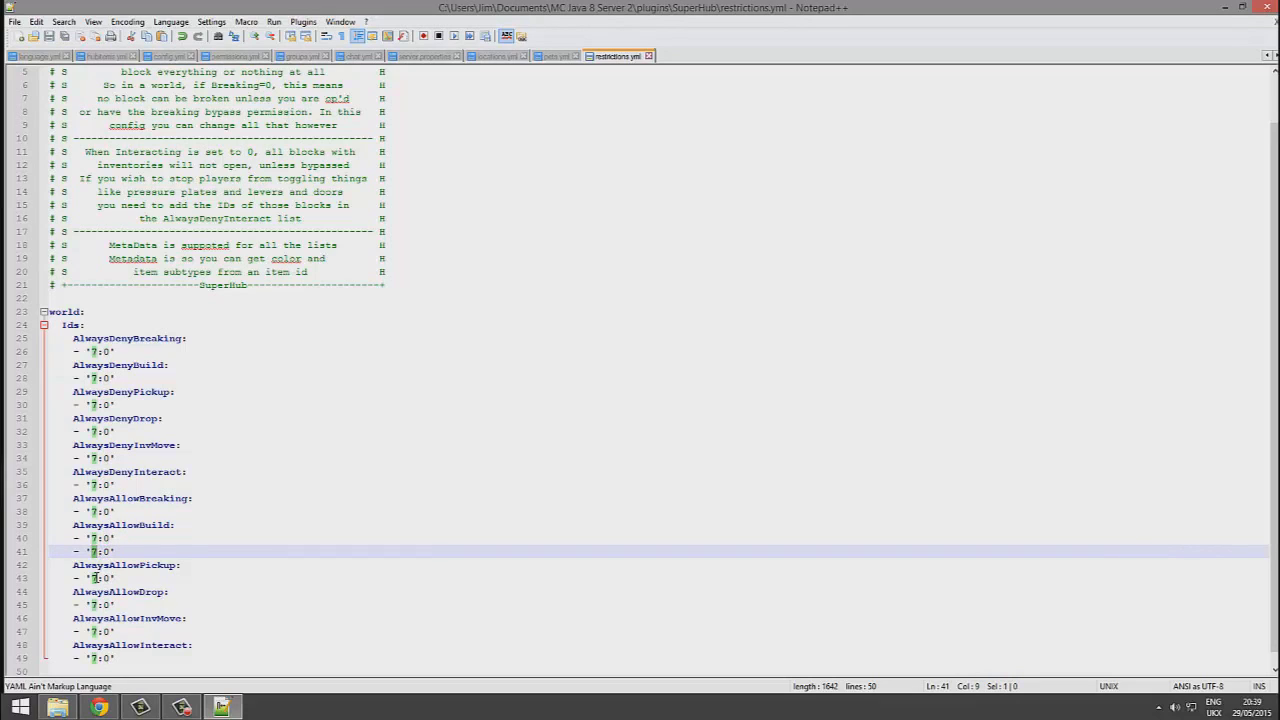
{"action": "type", "text": "46"}
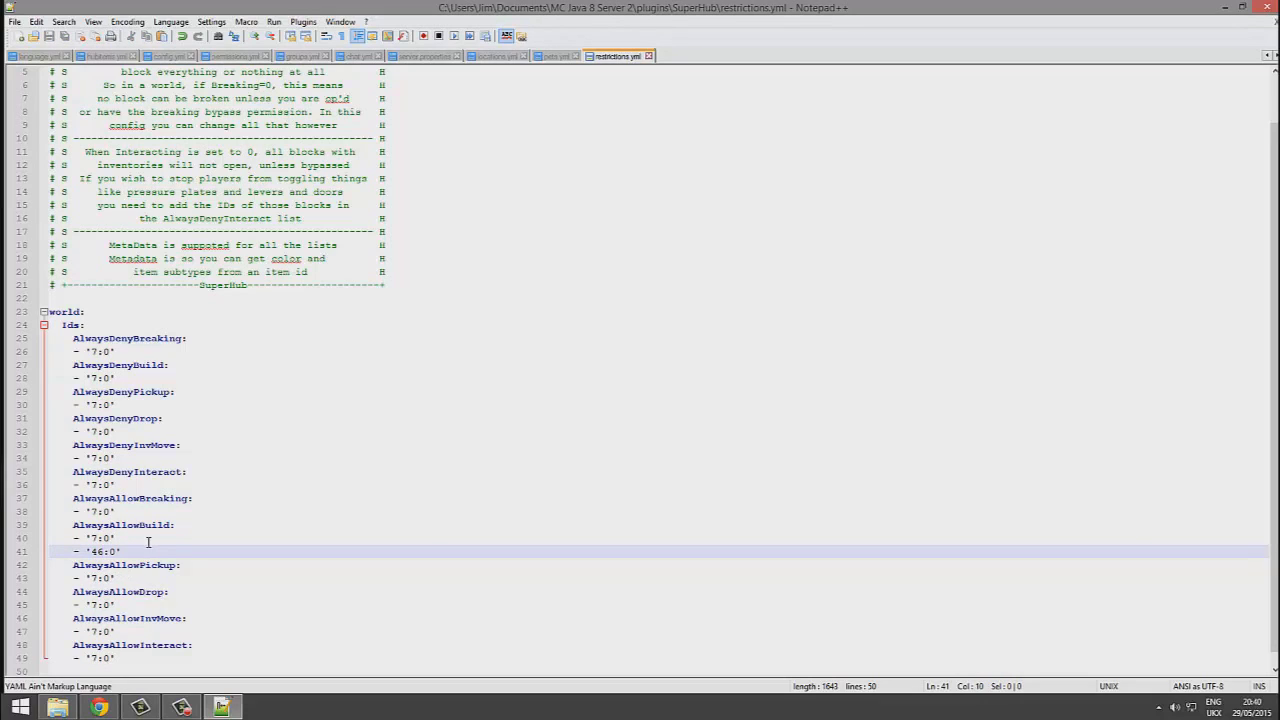
Step: Copy the '46:0' entry under AlwaysAllowBuild and delete it from that list together with its empty line
{"action": "left_click", "coordinate": [16, 523], "text": "shift"}
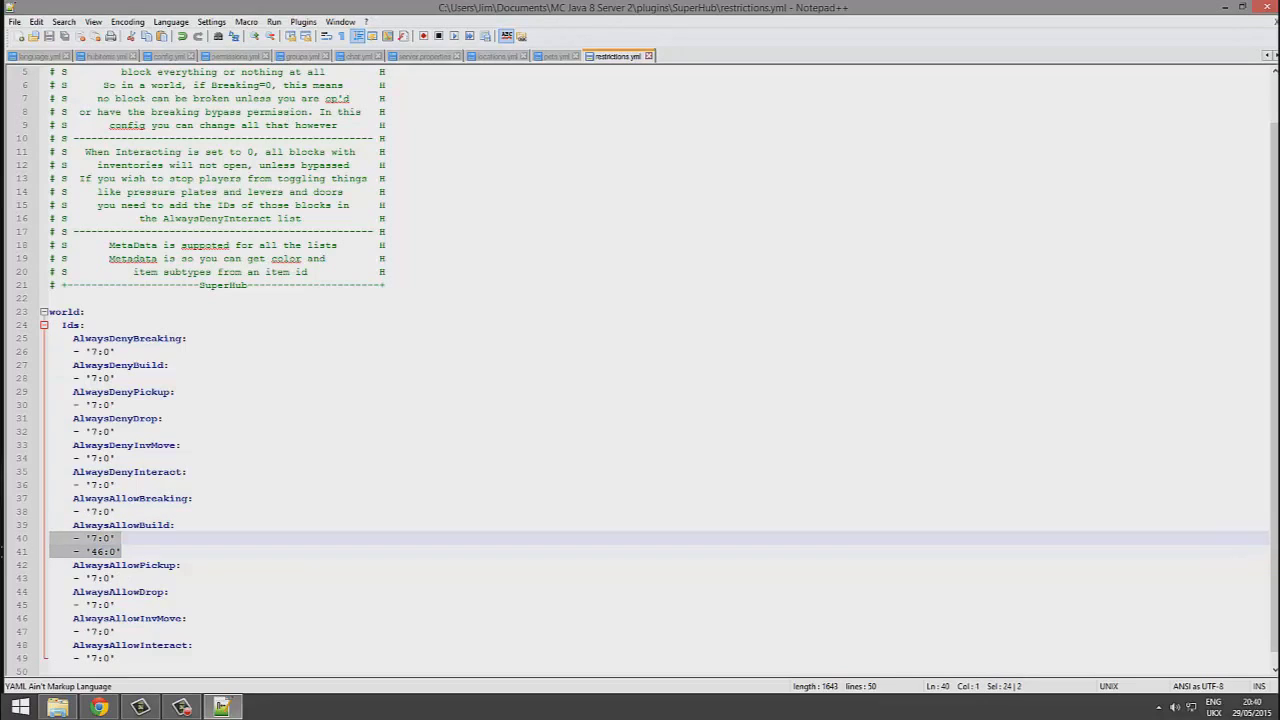
{"action": "left_click", "coordinate": [1, 557]}
{"action": "key", "text": "ctrl+c"}
{"action": "key", "text": "BackSpace"}
{"action": "key", "text": "BackSpace"}
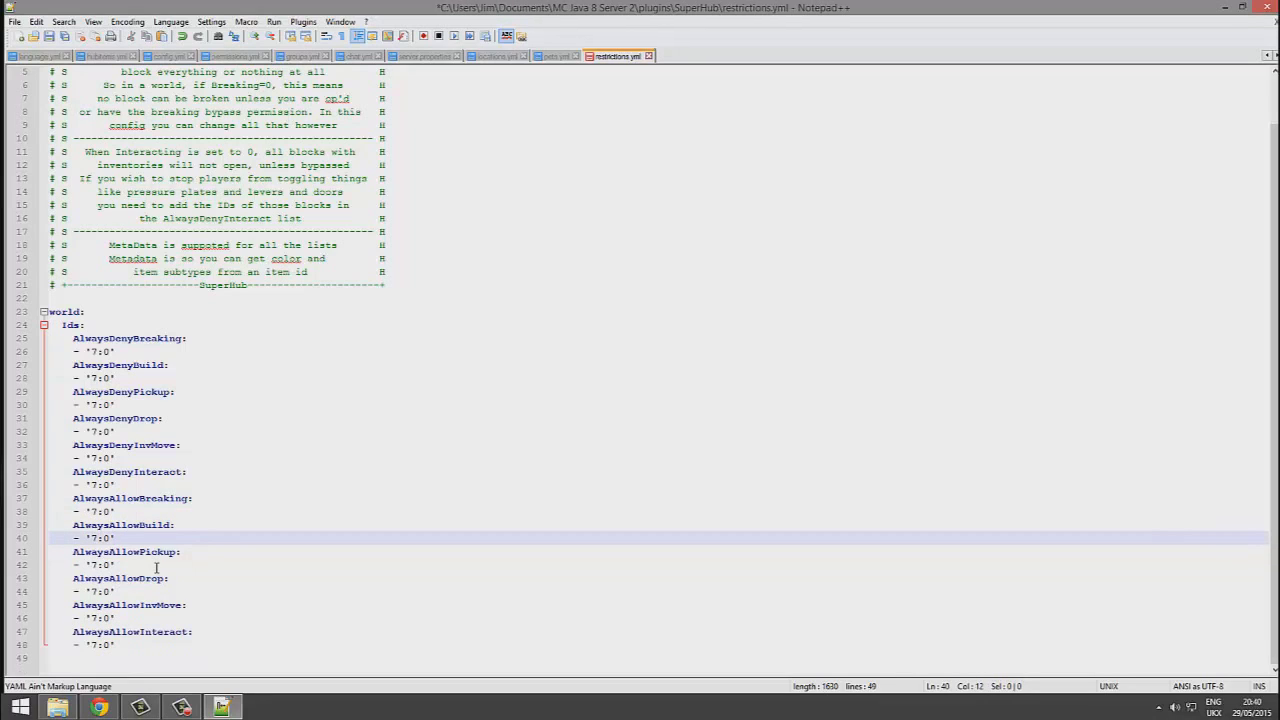
Step: Paste the '46:0' entry below '7:0' in the AlwaysDenyPickup and AlwaysDenyDrop lists, and save restrictions.yml
{"action": "left_click", "coordinate": [136, 400]}
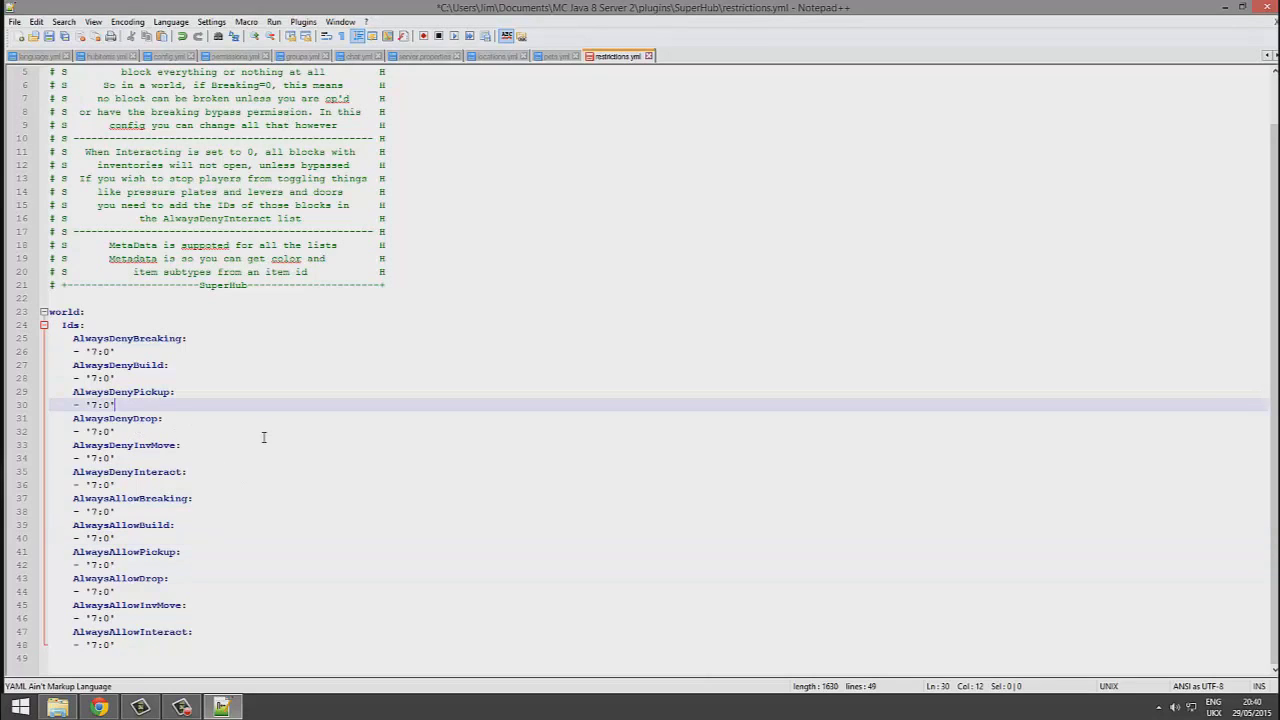
{"action": "key", "text": "Return"}
{"action": "key", "text": "ctrl+v"}
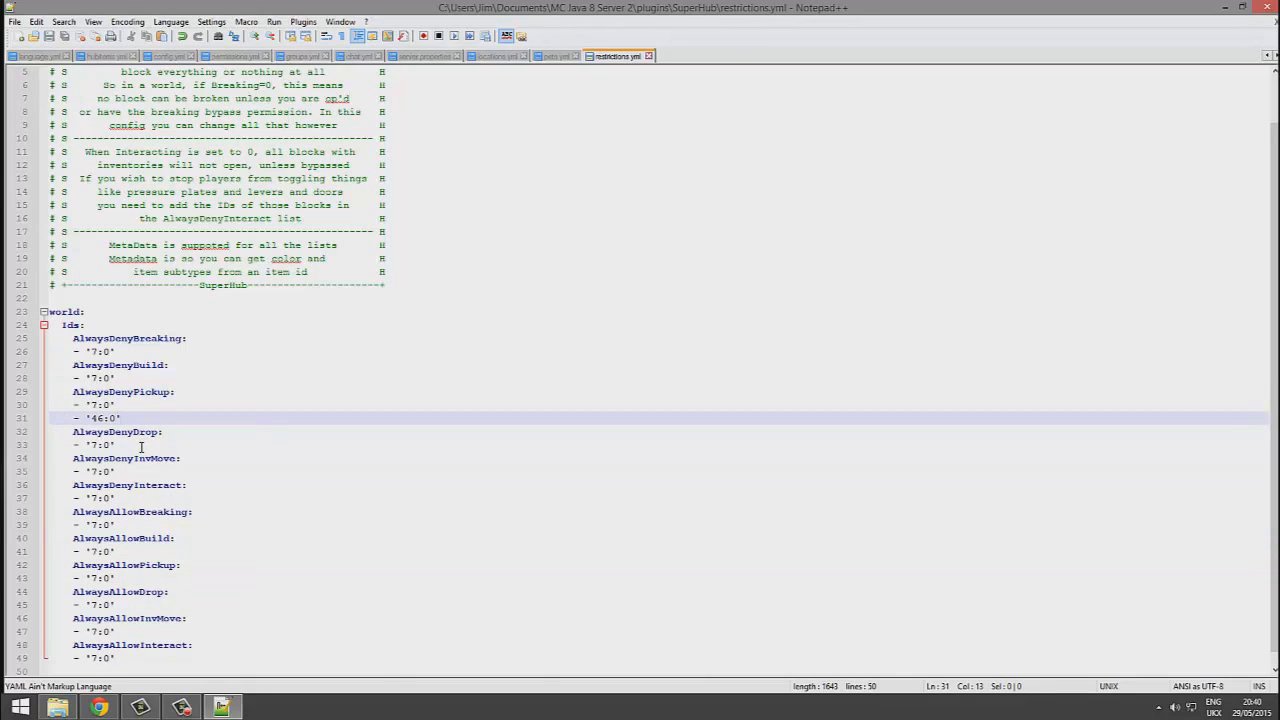
{"action": "left_click", "coordinate": [141, 445]}
{"action": "key", "text": "Return"}
{"action": "key", "text": "Home"}
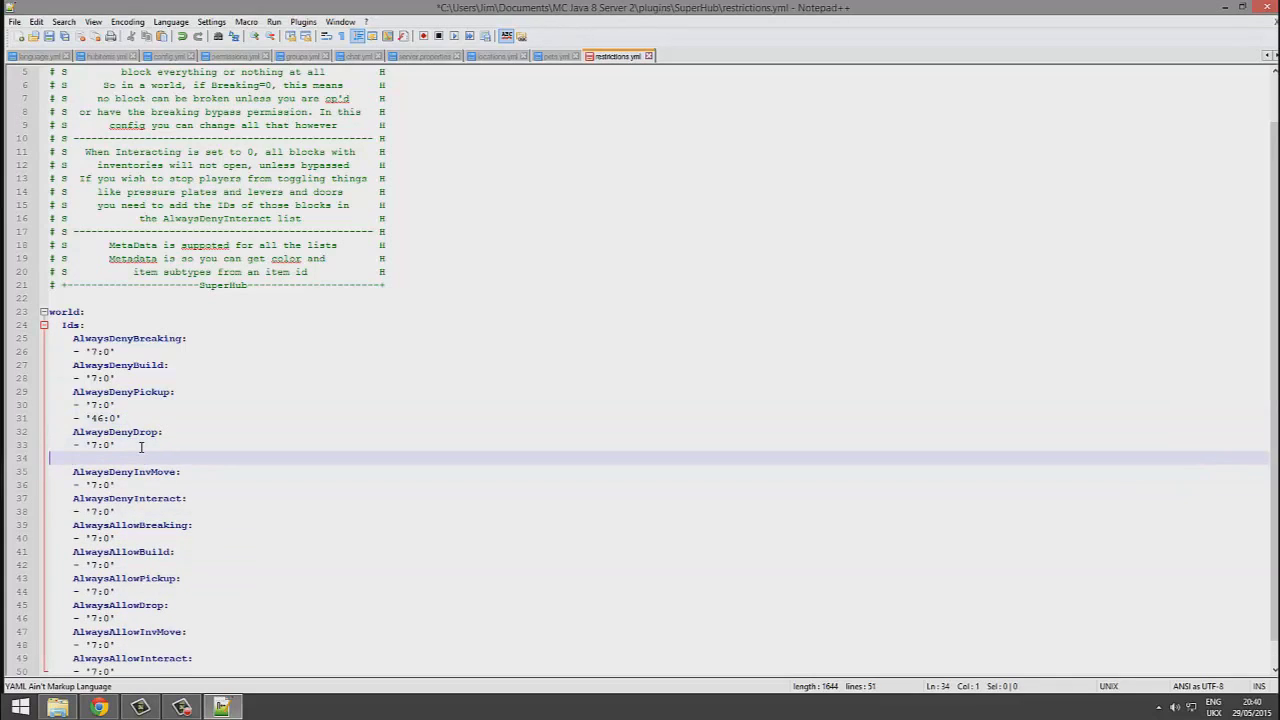
{"action": "key", "text": "ctrl+v"}
{"action": "key", "text": "ctrl+s"}
Step: Add the copied '46:0' entry to the AlwaysDenyBuild and AlwaysDenyBreaking lists, and save restrictions.yml
{"action": "left_click", "coordinate": [130, 380]}
{"action": "key", "text": "Return"}
{"action": "key", "text": "Home"}
{"action": "key", "text": "ctrl+v"}
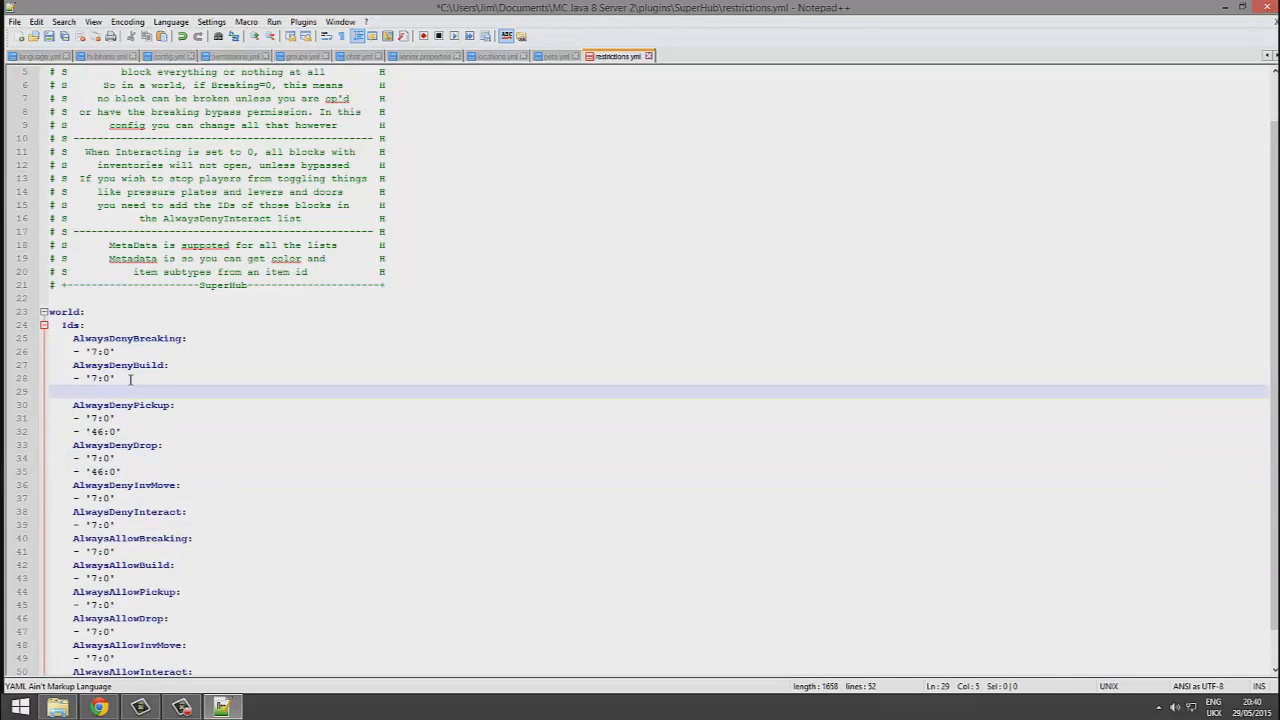
{"action": "key", "text": "ctrl+s"}
{"action": "left_click", "coordinate": [144, 345]}
{"action": "key", "text": "Return"}
{"action": "key", "text": "Home"}
{"action": "key", "text": "ctrl+v"}
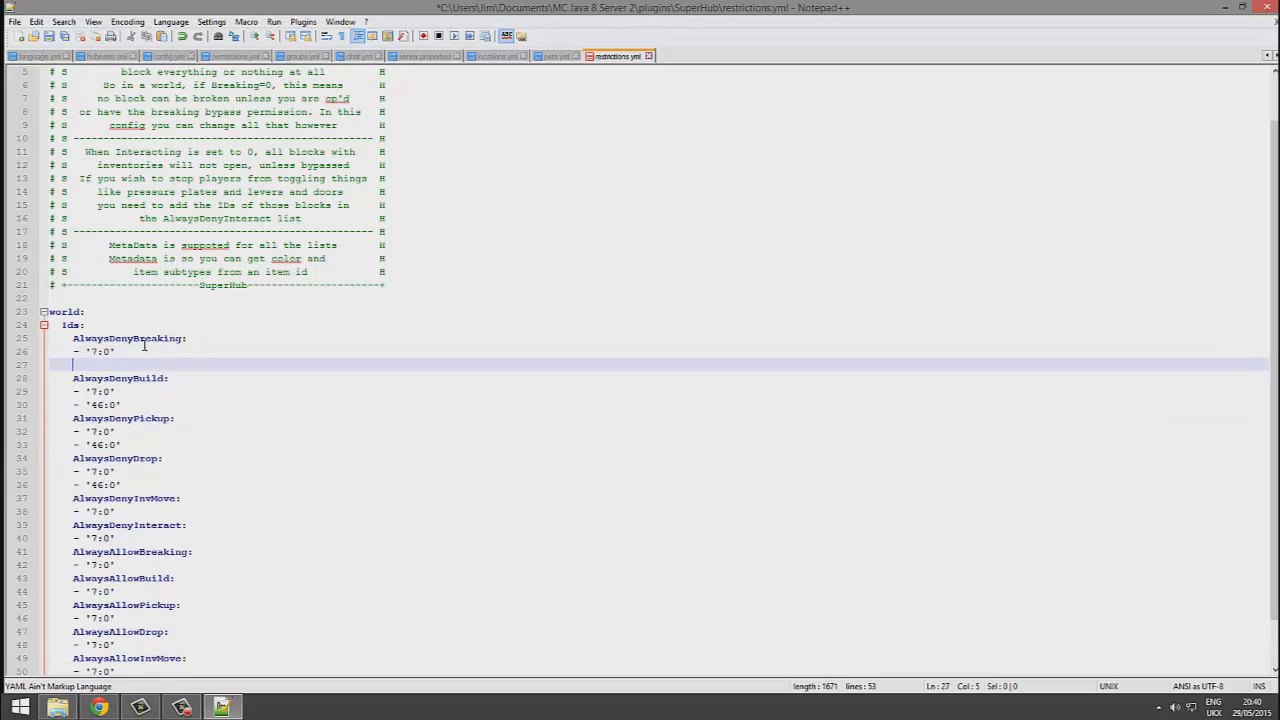
{"action": "key", "text": "ctrl+s"}
Step: Examine the AlwaysDeny lists and the first AlwaysDenyBreaking entry in restrictions.yml, and leave the editor
{"action": "left_click_drag", "start_coordinate": [206, 503], "coordinate": [44, 324]}
{"action": "left_click", "coordinate": [189, 432]}
{"action": "left_click_drag", "start_coordinate": [126, 349], "coordinate": [38, 353]}
{"action": "left_click", "coordinate": [38, 352]}
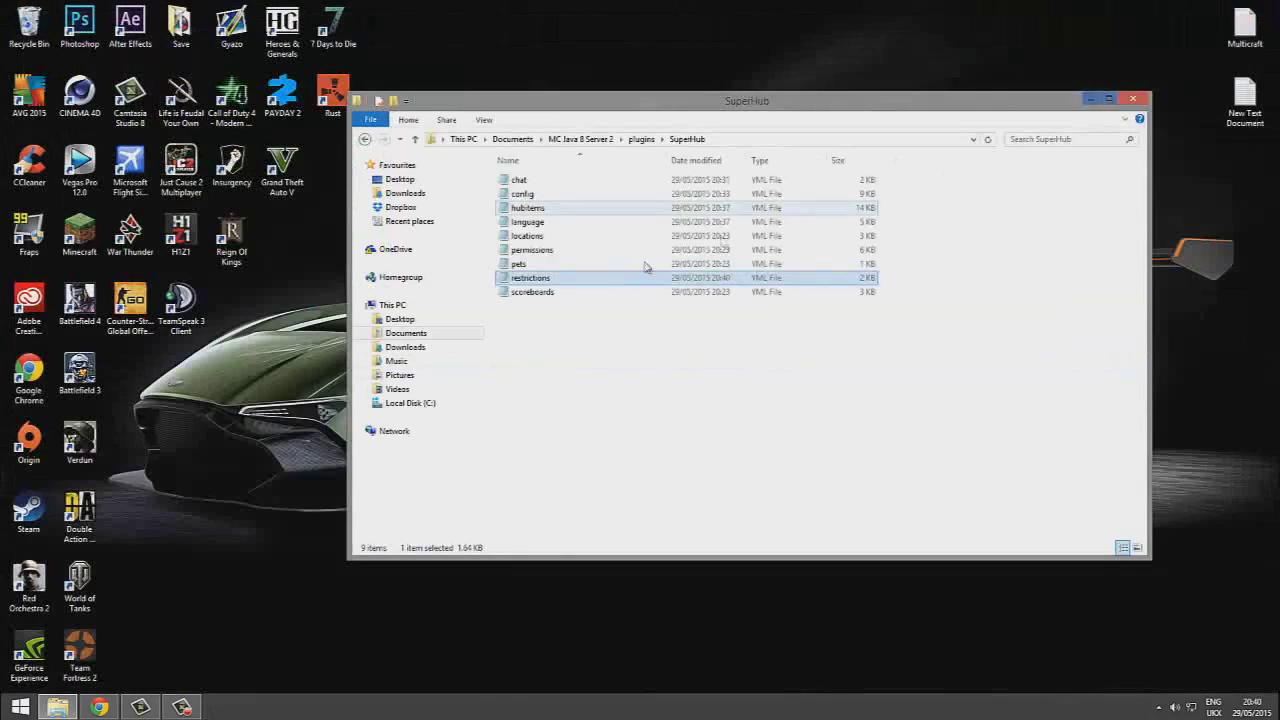
Step: Open scoreboards.yml from the SuperHub folder in Notepad++, set GlobalTitle to '----Minplex----', and save the file
{"action": "left_click", "coordinate": [543, 291]}
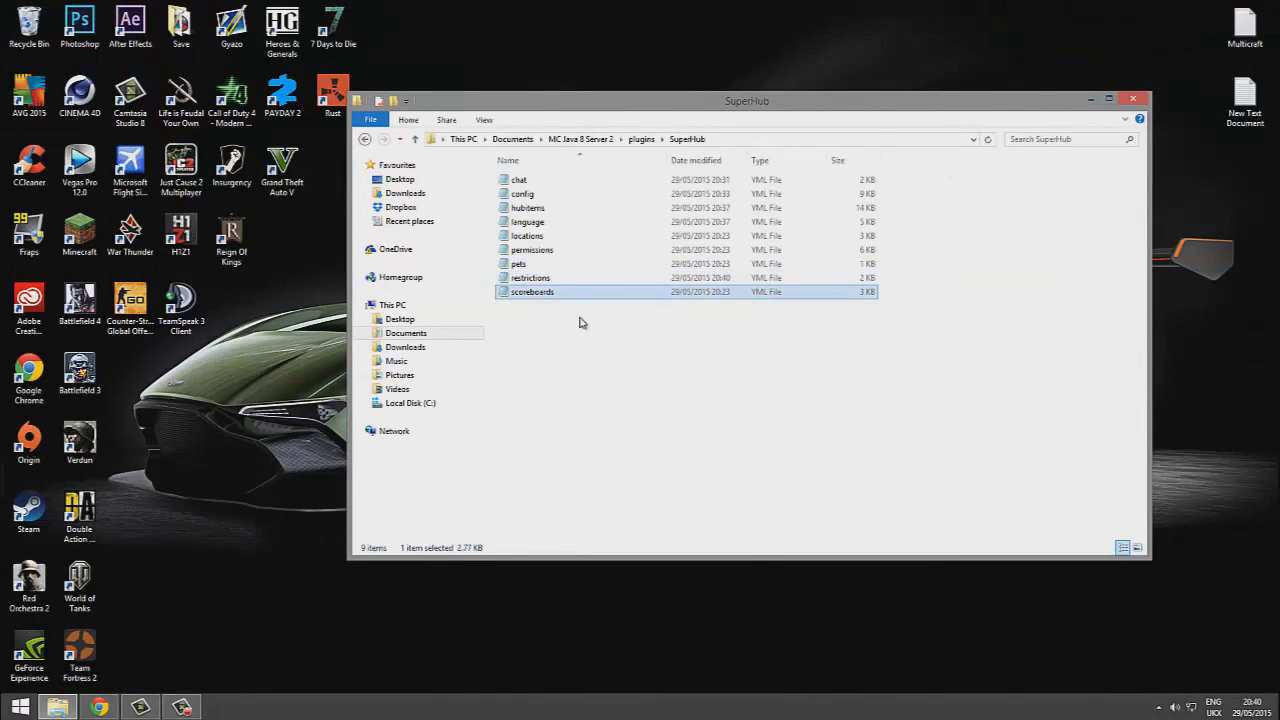
{"action": "right_click", "coordinate": [544, 289]}
{"action": "left_click", "coordinate": [578, 326]}
{"action": "scroll", "coordinate": [525, 417], "scroll_direction": "down", "scroll_amount": 5}
{"action": "scroll", "coordinate": [457, 428], "scroll_direction": "up", "scroll_amount": 4}
{"action": "scroll", "coordinate": [460, 429], "scroll_direction": "up", "scroll_amount": 1}
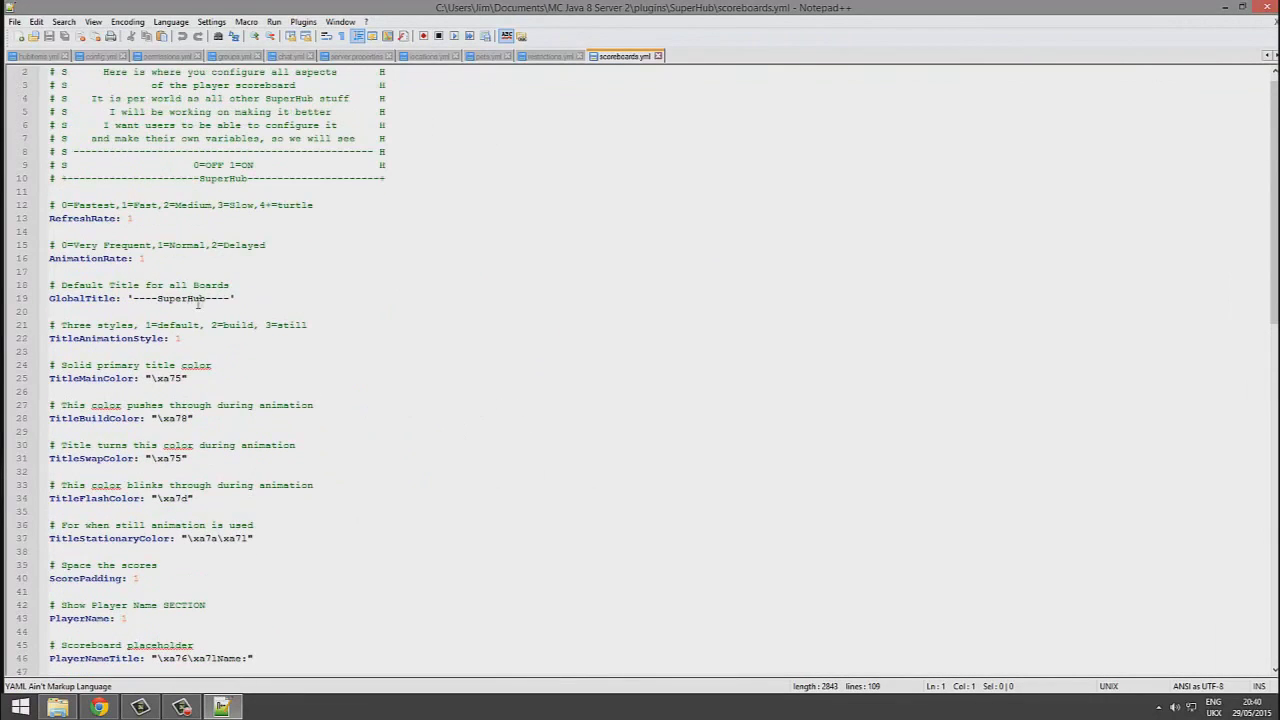
{"action": "left_click_drag", "start_coordinate": [205, 298], "coordinate": [155, 303]}
{"action": "type", "text": "Minpel"}
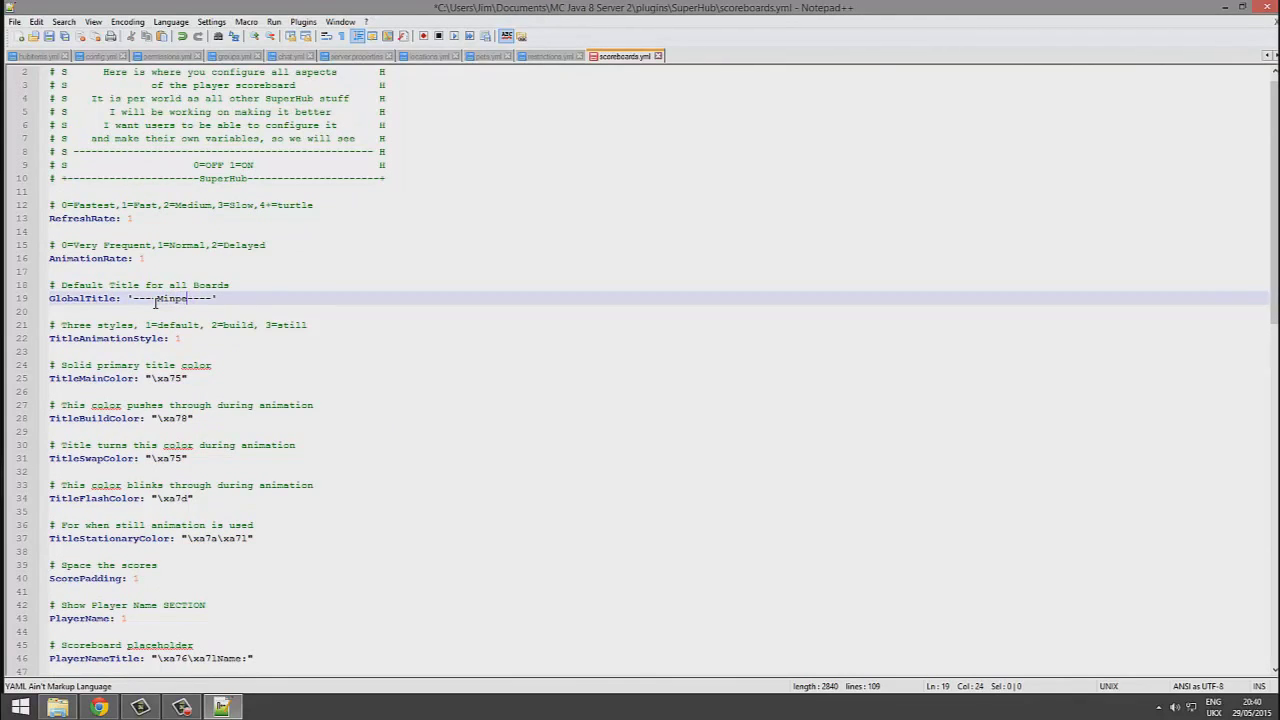
{"action": "type", "text": "x"}
{"action": "key", "text": "ctrl+s"}
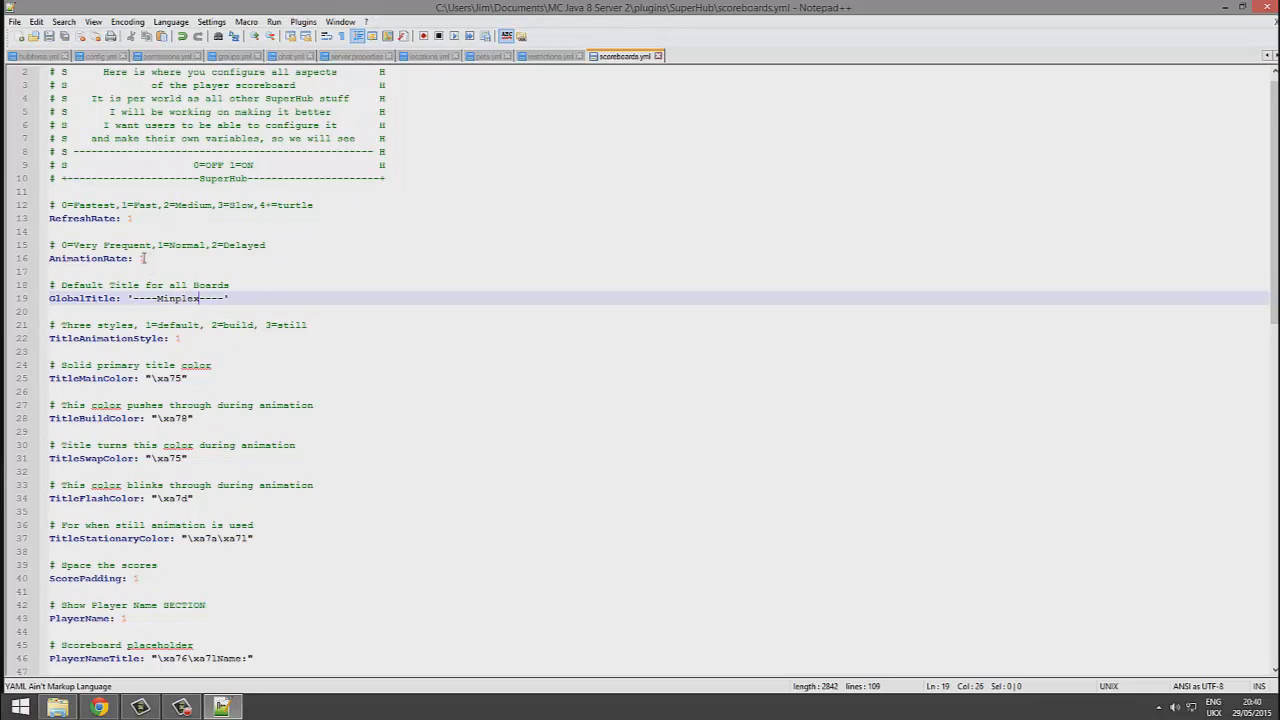
Step: Set AnimationRate to 0 in scoreboards.yml and save the file
{"action": "left_click_drag", "start_coordinate": [146, 258], "coordinate": [109, 248]}
{"action": "left_click", "coordinate": [181, 247]}
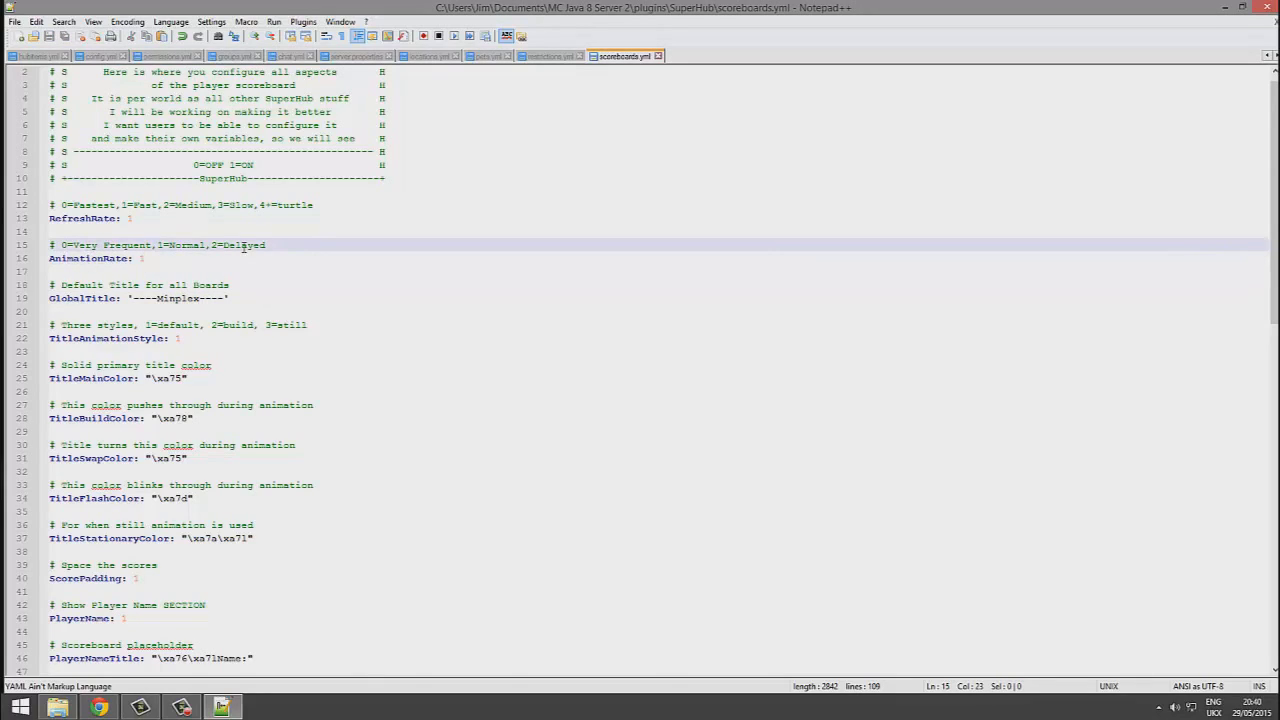
{"action": "left_click", "coordinate": [173, 261]}
{"action": "key", "text": "BackSpace"}
{"action": "type", "text": "0"}
{"action": "key", "text": "ctrl+s"}
Step: Examine the RefreshRate setting and the PlayerNameFormat line with its name prefix comment in scoreboards.yml
{"action": "left_click_drag", "start_coordinate": [210, 206], "coordinate": [190, 215]}
{"action": "left_click", "coordinate": [189, 215]}
{"action": "scroll", "coordinate": [304, 386], "scroll_direction": "down", "scroll_amount": 3}
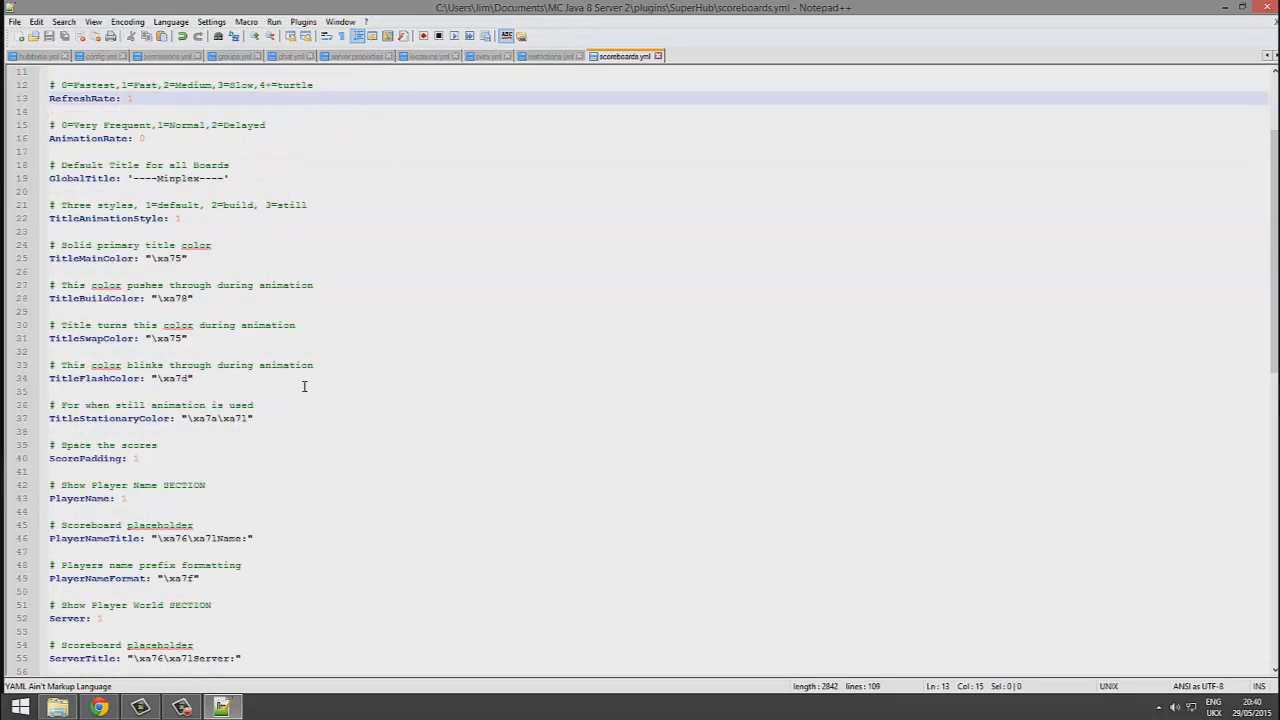
{"action": "left_click", "coordinate": [261, 578]}
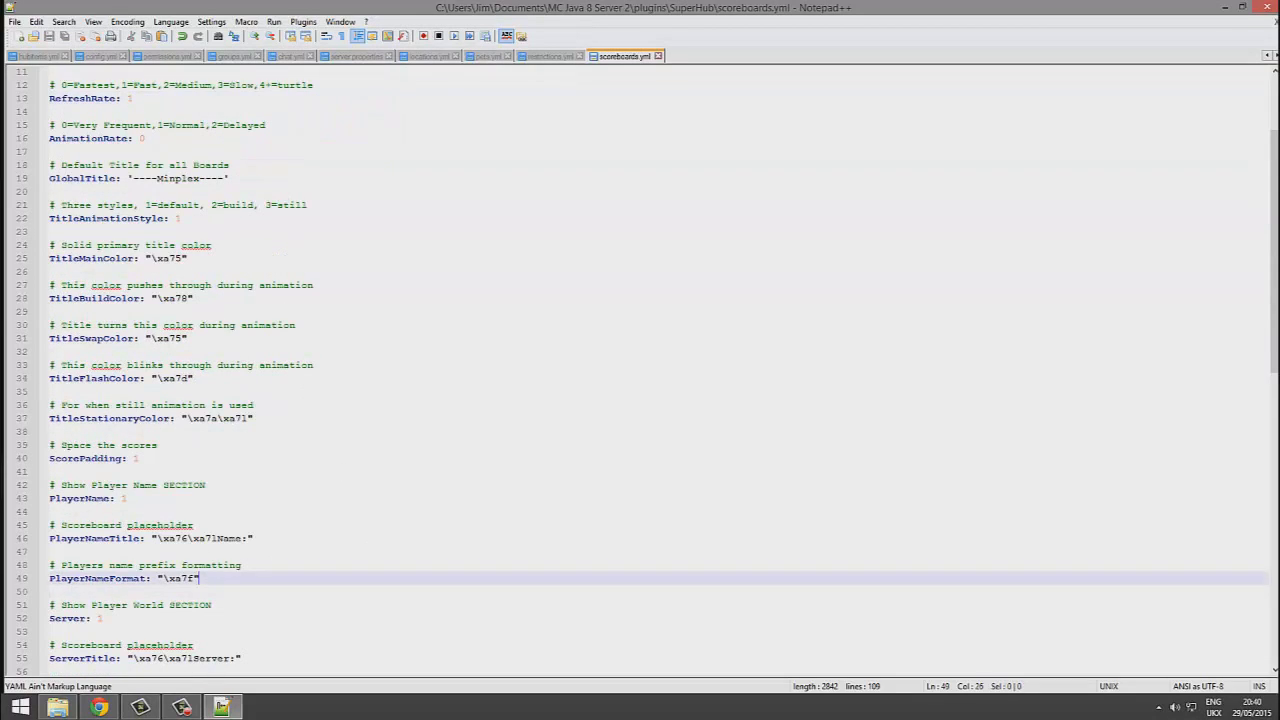
{"action": "key", "text": "shift+Home"}
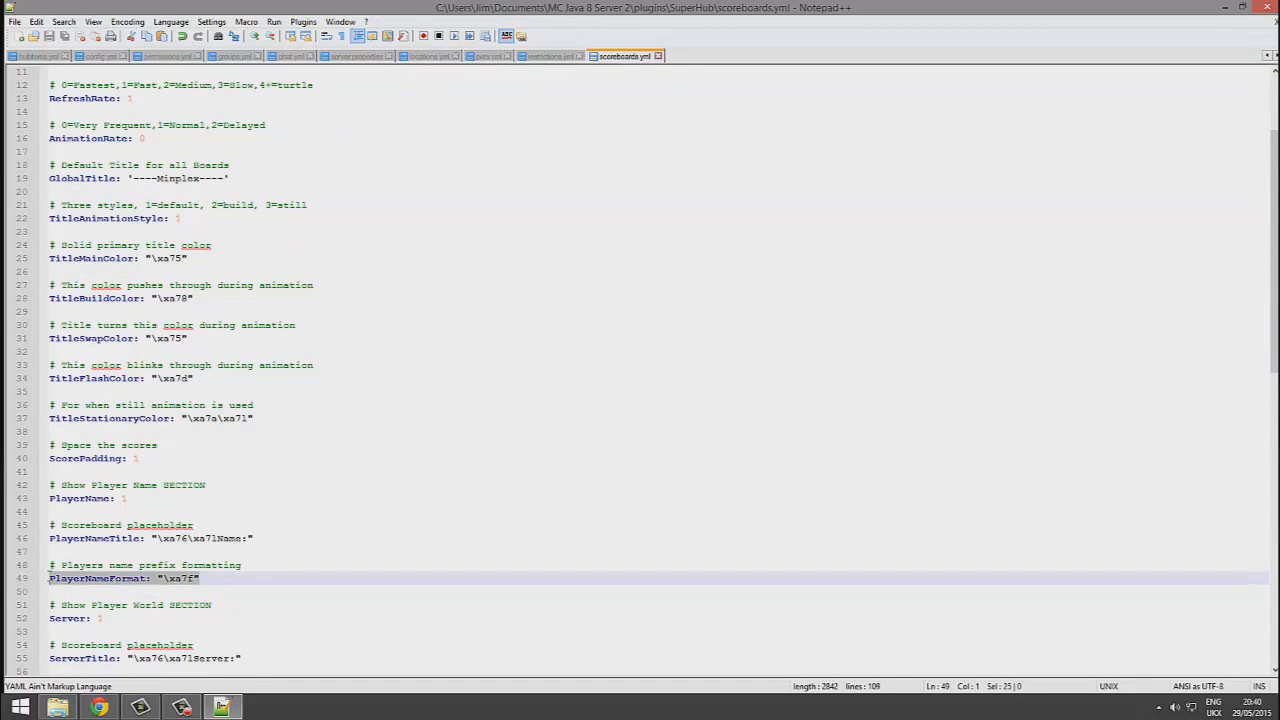
{"action": "left_click_drag", "start_coordinate": [241, 565], "coordinate": [46, 568]}
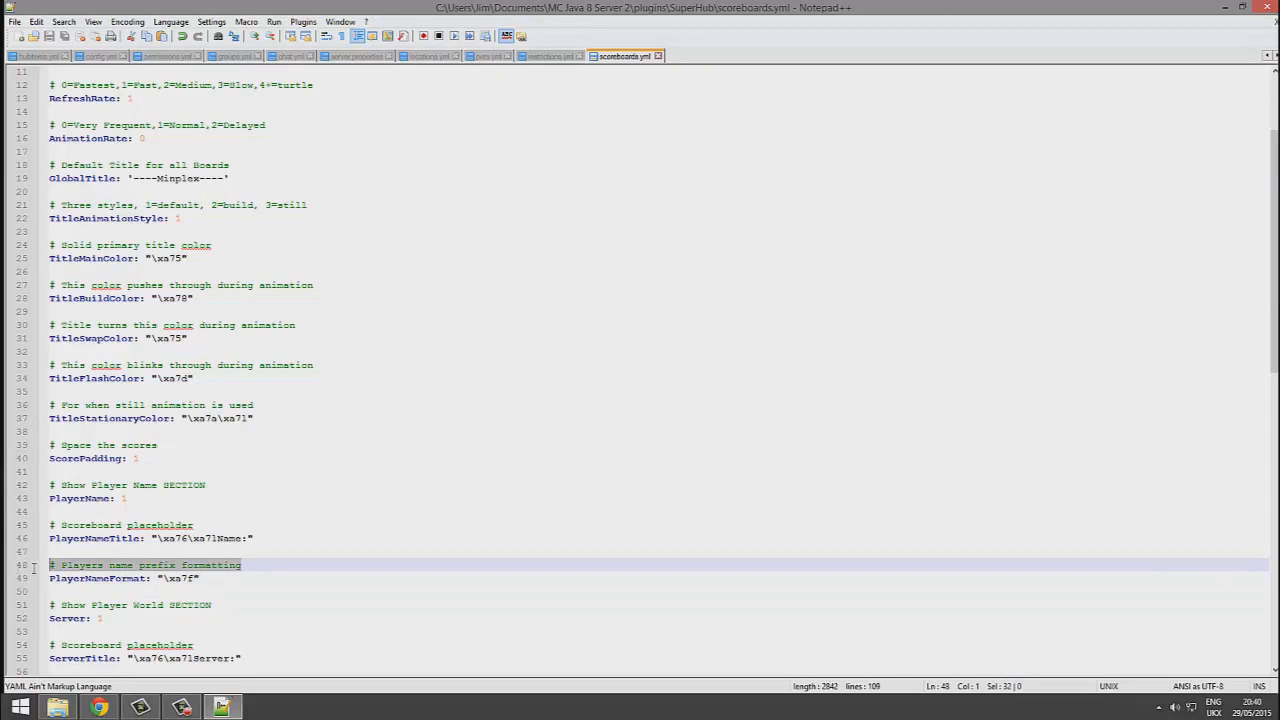
{"action": "key", "text": "Down"}
{"action": "key", "text": "End"}
{"action": "key", "text": "shift+Home"}
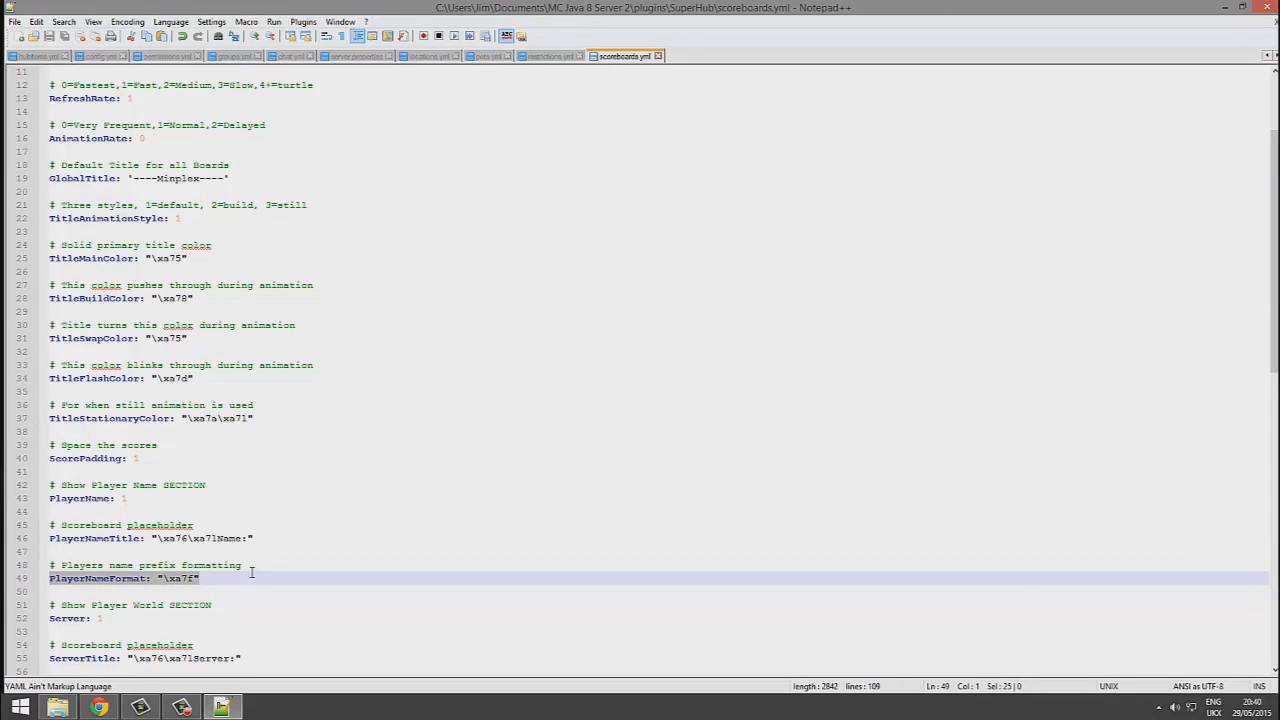
Step: Examine the PlayerNameTitle and PlayerNameFormat lines with their comments in scoreboards.yml
{"action": "key", "text": "End"}
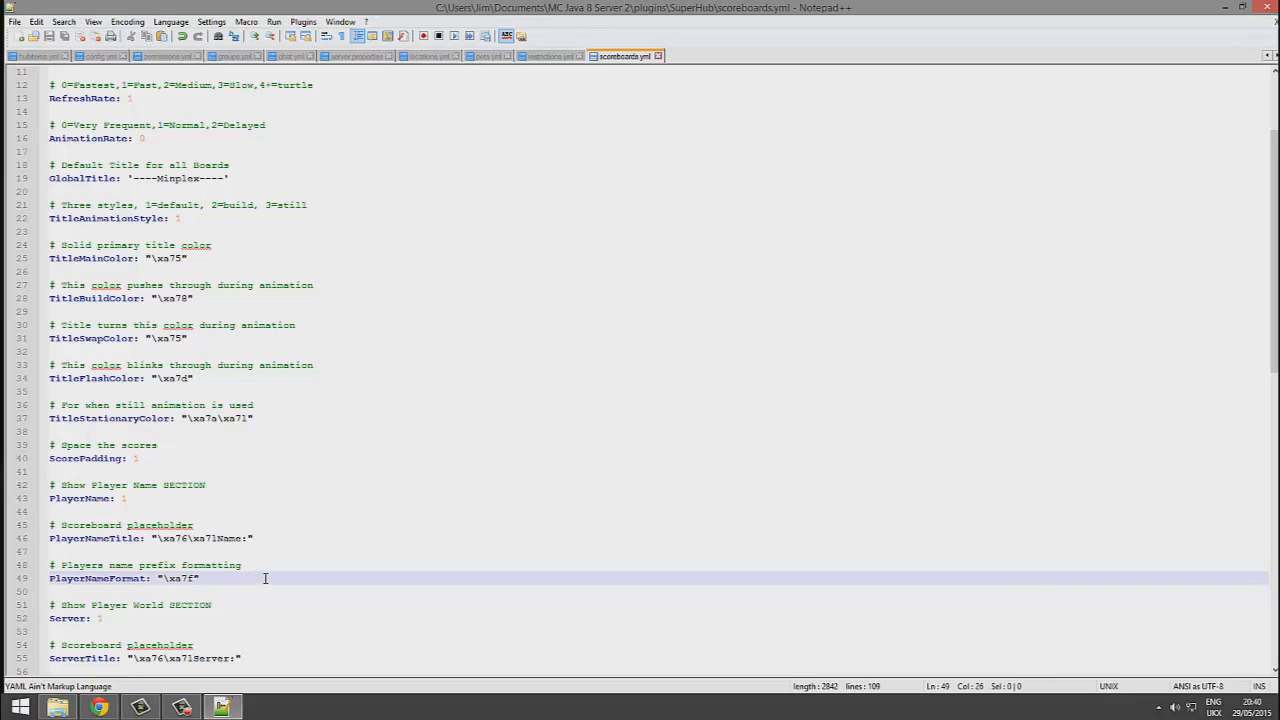
{"action": "key", "text": "shift+Up"}
{"action": "key", "text": "shift+Up"}
{"action": "key", "text": "shift+Up"}
{"action": "key", "text": "shift+Up"}
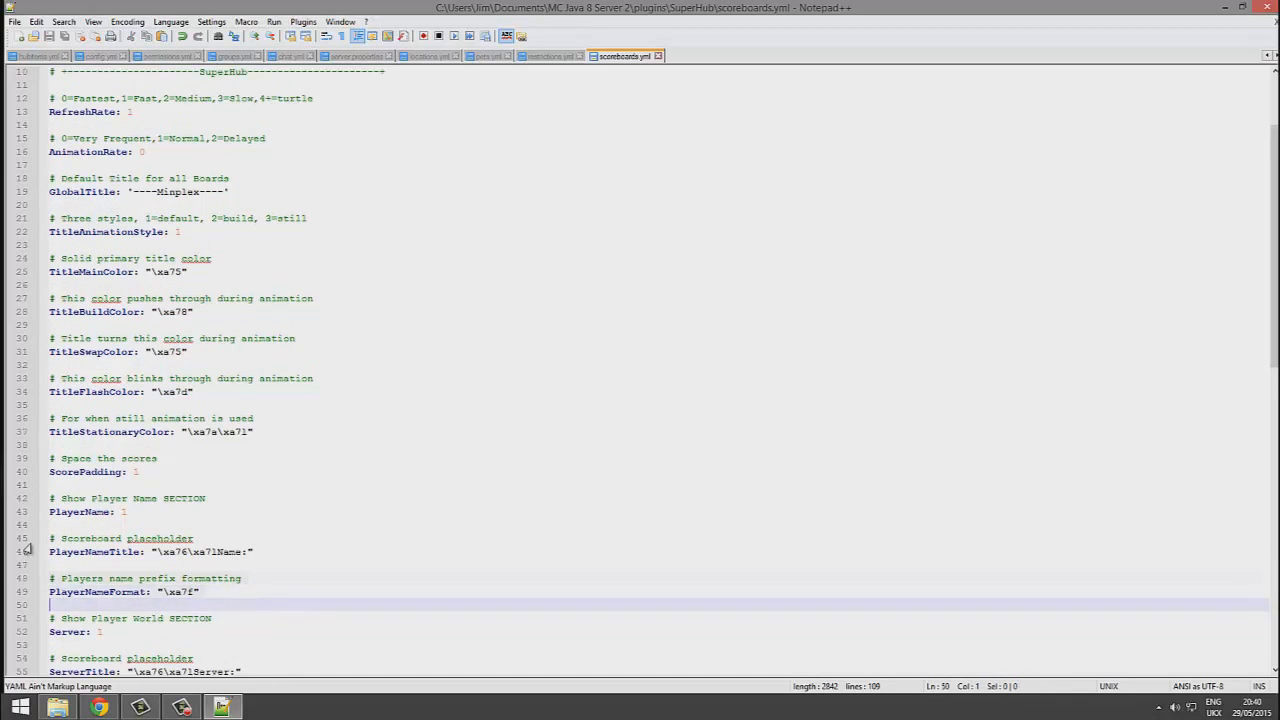
{"action": "key", "text": "shift+Home"}
{"action": "scroll", "coordinate": [299, 555], "scroll_direction": "down", "scroll_amount": 2}
{"action": "scroll", "coordinate": [272, 540], "scroll_direction": "down", "scroll_amount": 1}
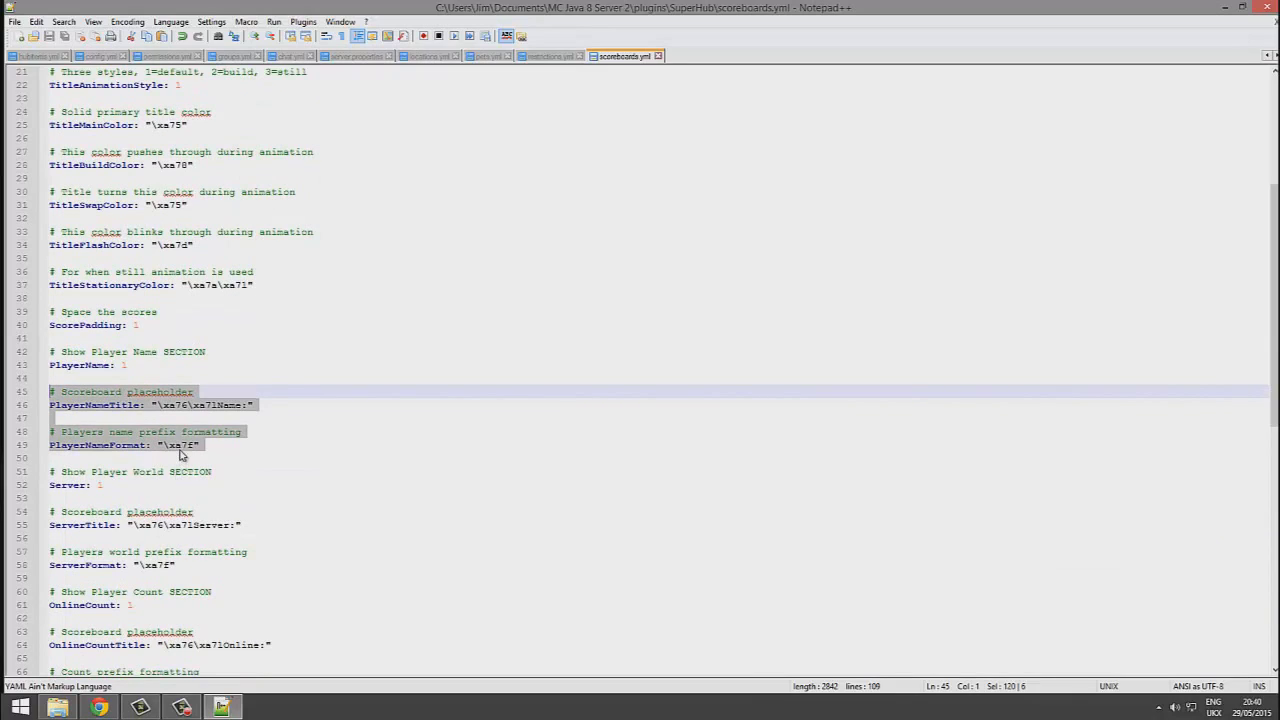
Step: Examine the colour and formatting codes in the PlayerNameFormat, PlayerNameTitle and NewsTitle values of scoreboards.yml
{"action": "left_click_drag", "start_coordinate": [188, 445], "coordinate": [163, 447]}
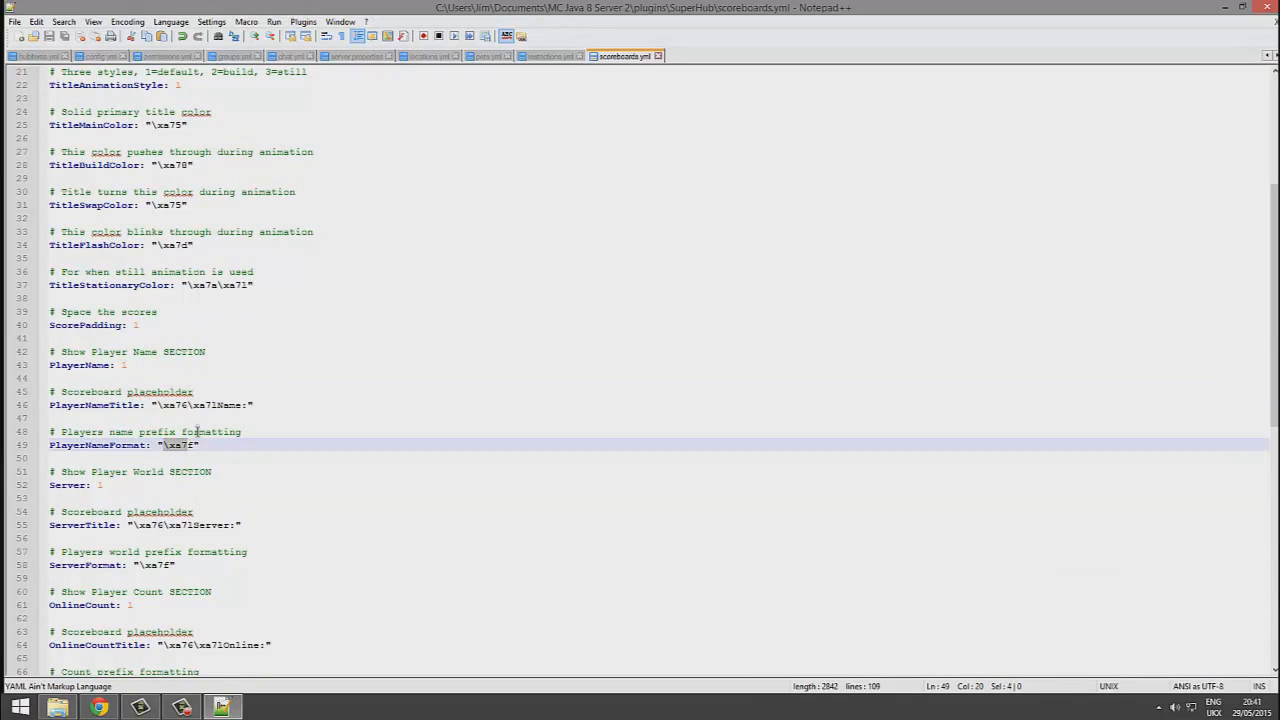
{"action": "left_click", "coordinate": [190, 405]}
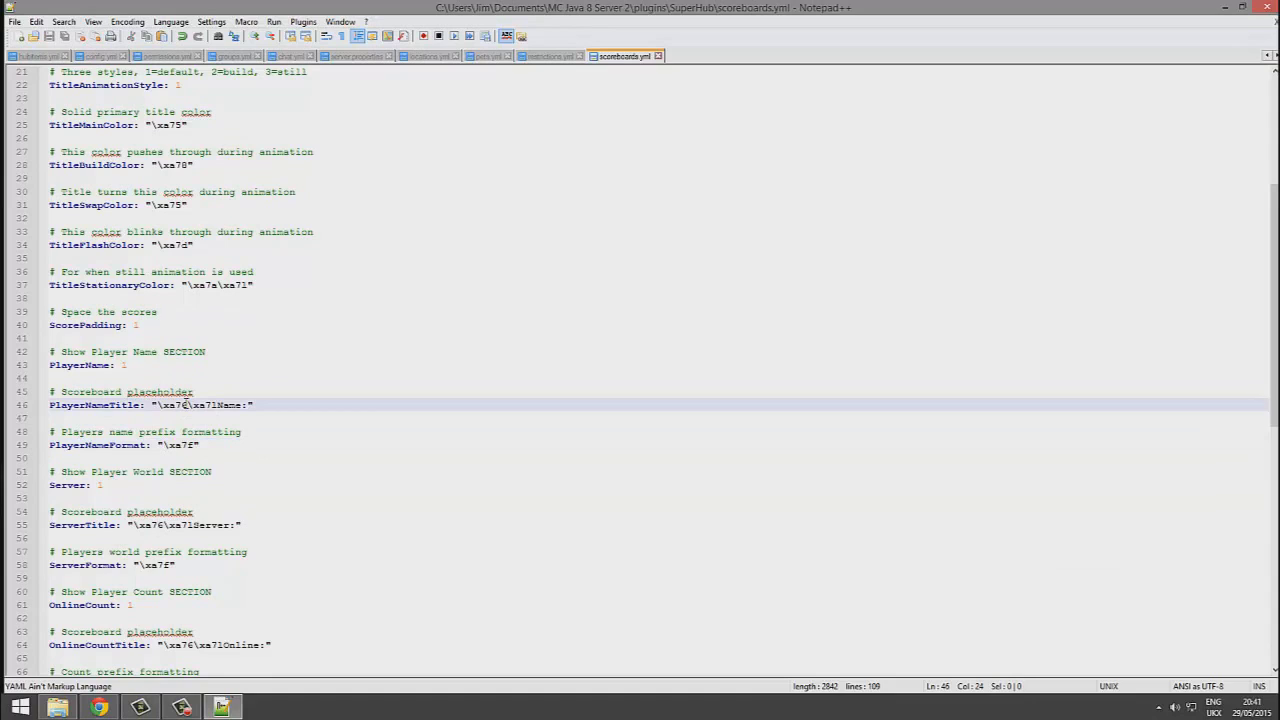
{"action": "left_click_drag", "start_coordinate": [217, 405], "coordinate": [210, 405]}
{"action": "left_click", "coordinate": [254, 405]}
{"action": "scroll", "coordinate": [236, 418], "scroll_direction": "down", "scroll_amount": 5}
{"action": "left_click_drag", "start_coordinate": [177, 551], "coordinate": [153, 551]}
{"action": "scroll", "coordinate": [194, 519], "scroll_direction": "down", "scroll_amount": 4}
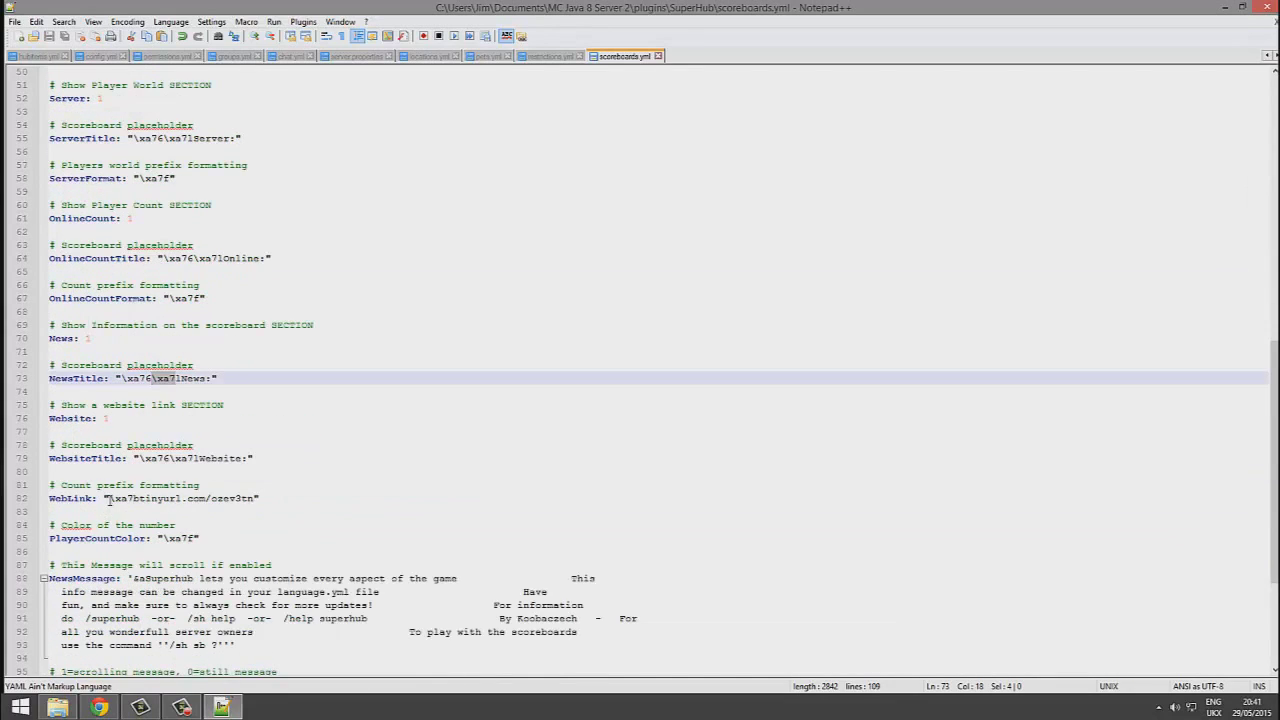
{"action": "left_click_drag", "start_coordinate": [140, 498], "coordinate": [257, 498]}
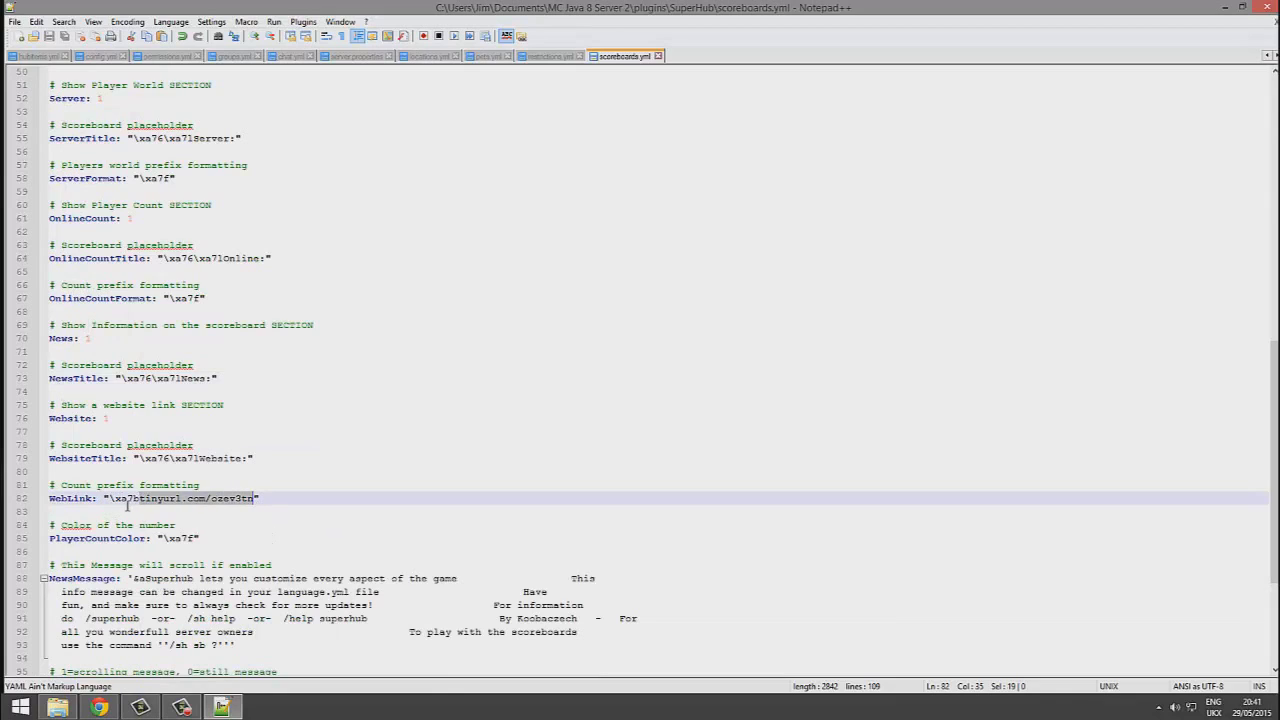
{"action": "key", "text": "Left"}
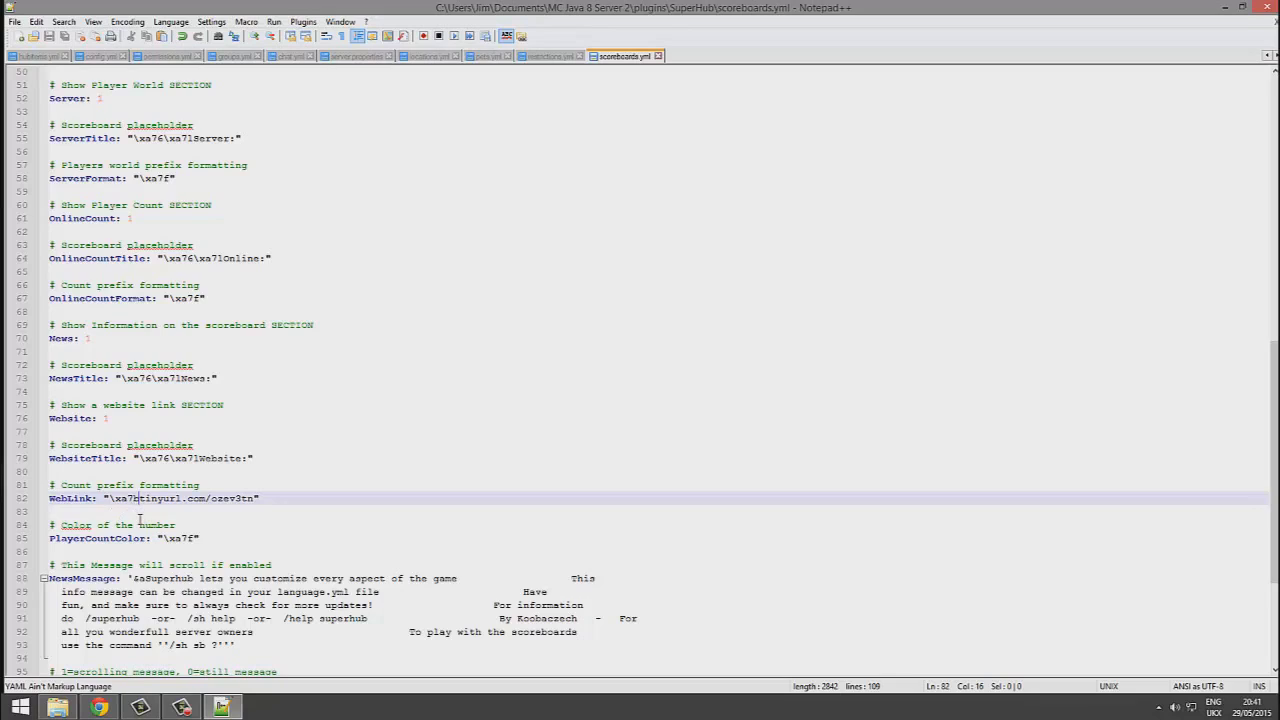
{"action": "left_click_drag", "start_coordinate": [140, 498], "coordinate": [258, 498]}
{"action": "type", "text": "www.you"}
{"action": "type", "text": "tube"}
{"action": "type", "text": ".com"}
{"action": "key", "text": "ctrl+s"}
Step: Examine the multi-line scrolling NewsMessage text and its spacing in scoreboards.yml
{"action": "scroll", "coordinate": [178, 570], "scroll_direction": "down", "scroll_amount": 2}
{"action": "scroll", "coordinate": [360, 497], "scroll_direction": "down", "scroll_amount": 3}
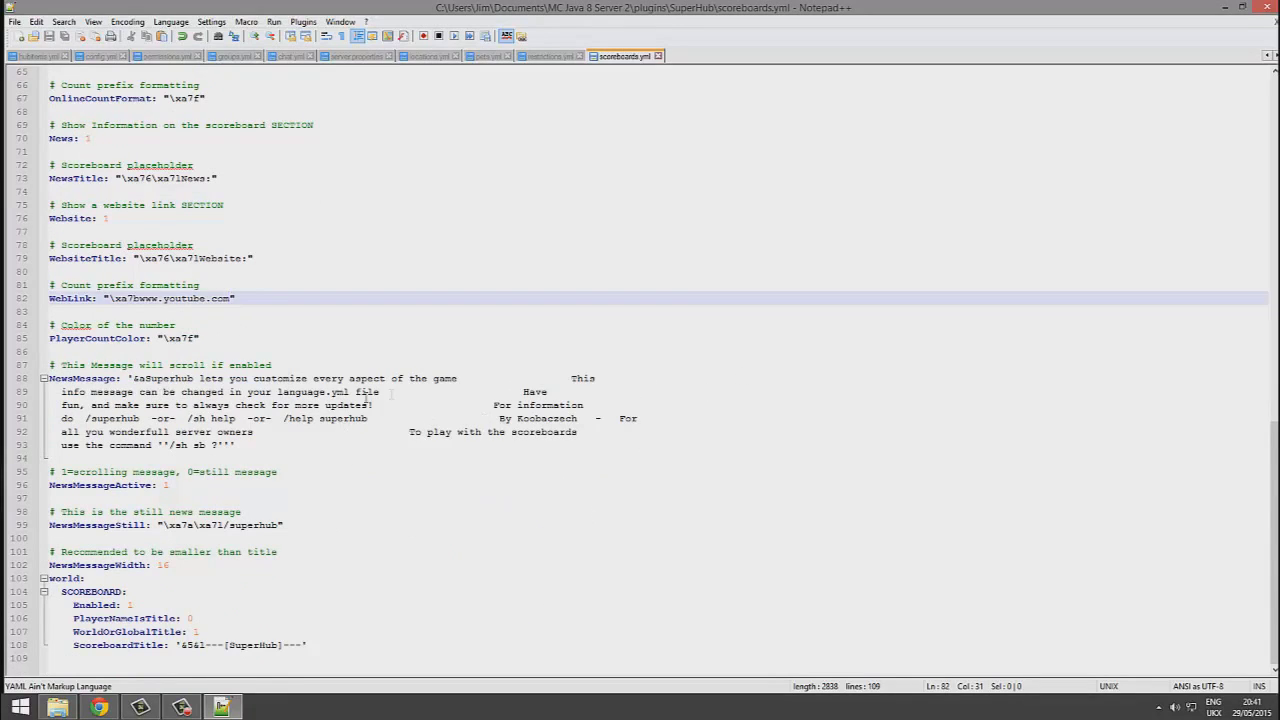
{"action": "left_click_drag", "start_coordinate": [157, 392], "coordinate": [451, 392]}
{"action": "left_click", "coordinate": [688, 396]}
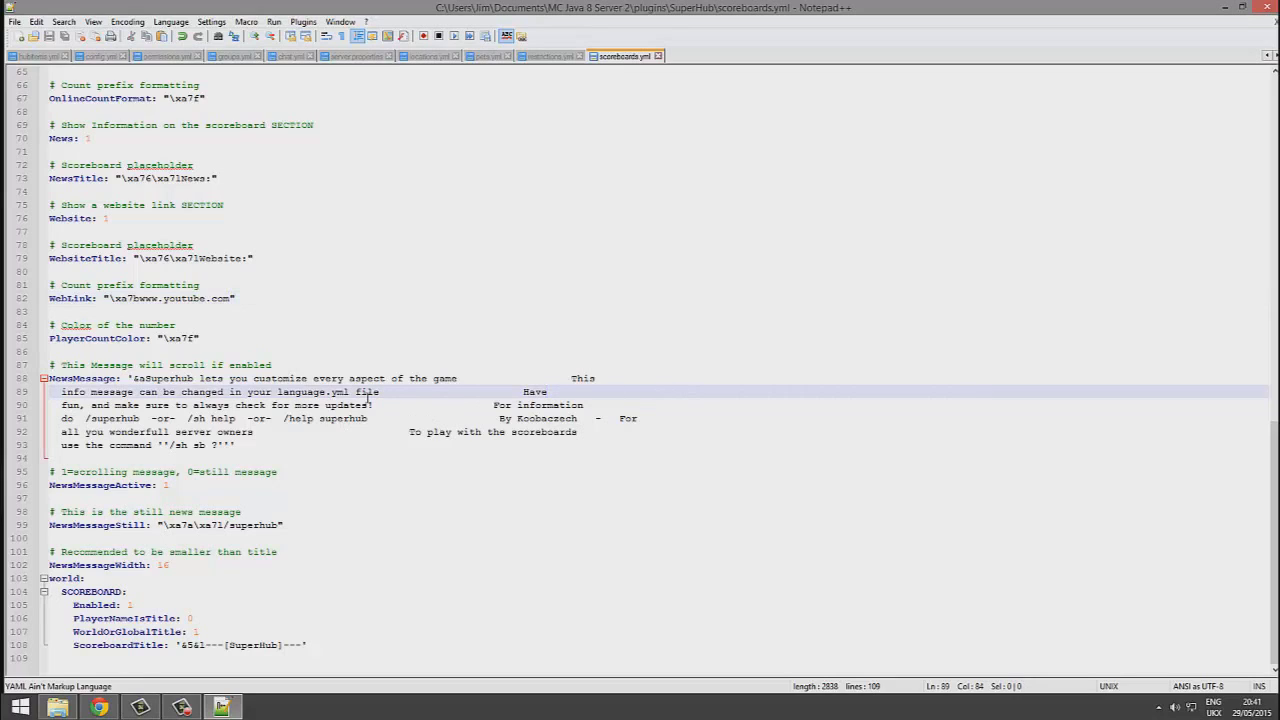
{"action": "triple_click", "coordinate": [84, 432]}
{"action": "left_click", "coordinate": [261, 431]}
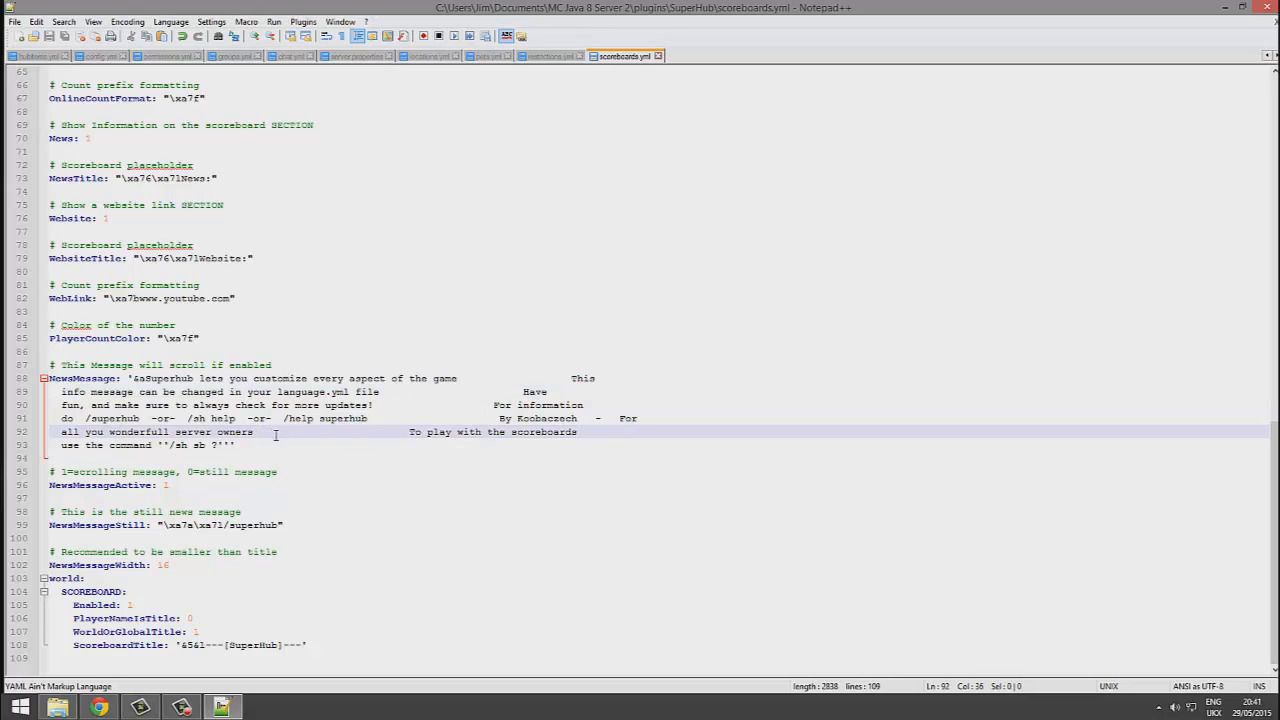
{"action": "key", "text": "Down"}
{"action": "key", "text": "Down"}
{"action": "key", "text": "Down"}
{"action": "key", "text": "Up"}
{"action": "key", "text": "Up"}
{"action": "key", "text": "Up"}
{"action": "key", "text": "Up"}
{"action": "key", "text": "Up"}
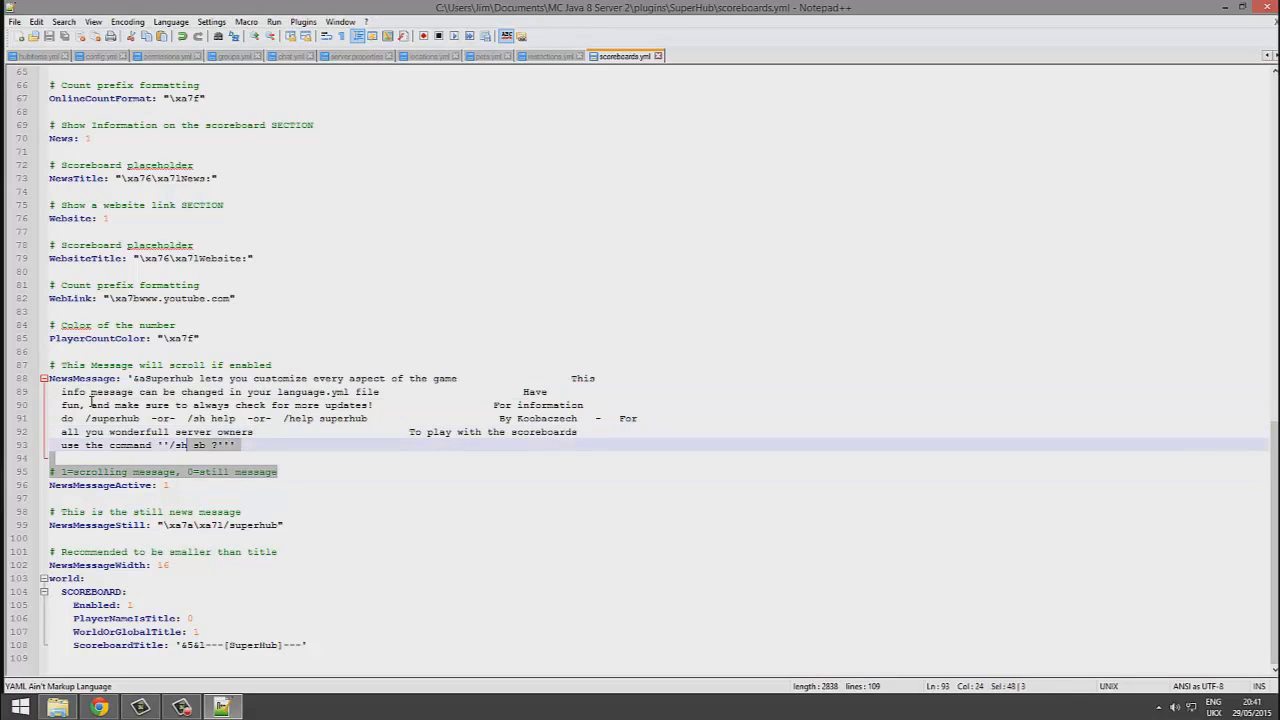
{"action": "key", "text": "Up"}
{"action": "key", "text": "Up"}
{"action": "key", "text": "Up"}
{"action": "left_click", "coordinate": [487, 379]}
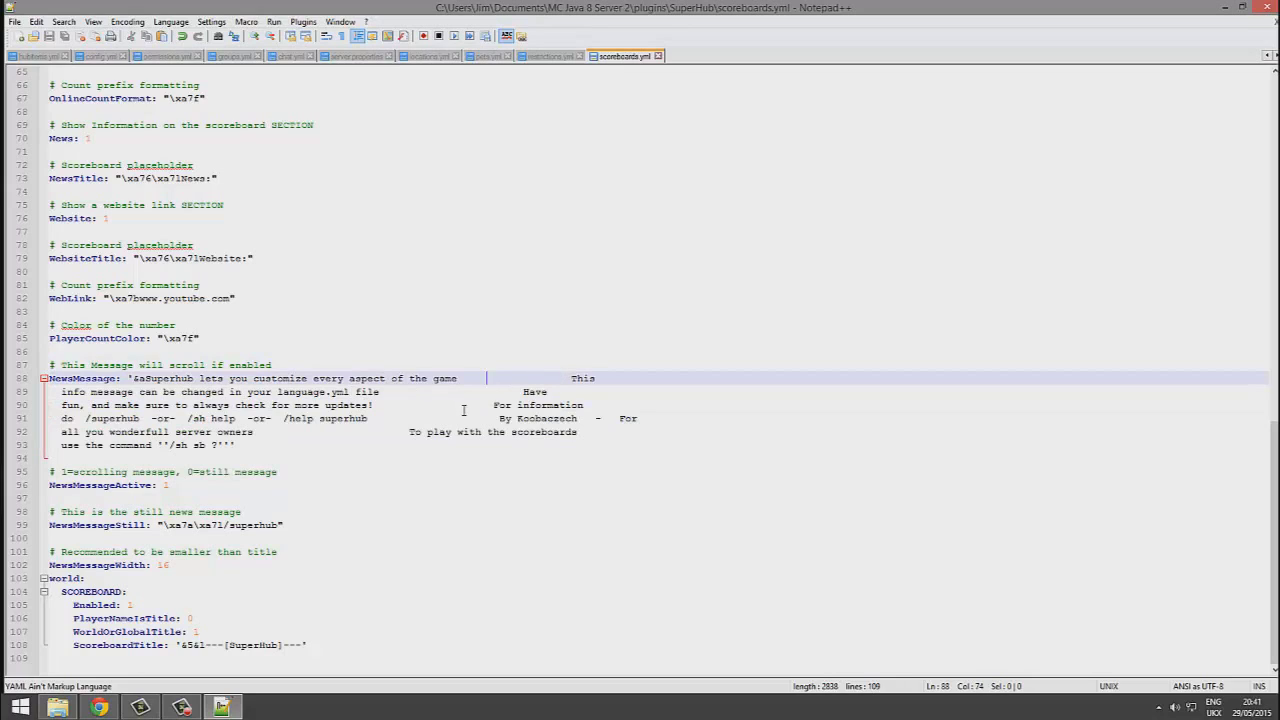
{"action": "left_click_drag", "start_coordinate": [61, 392], "coordinate": [370, 405]}
{"action": "left_click", "coordinate": [370, 543]}
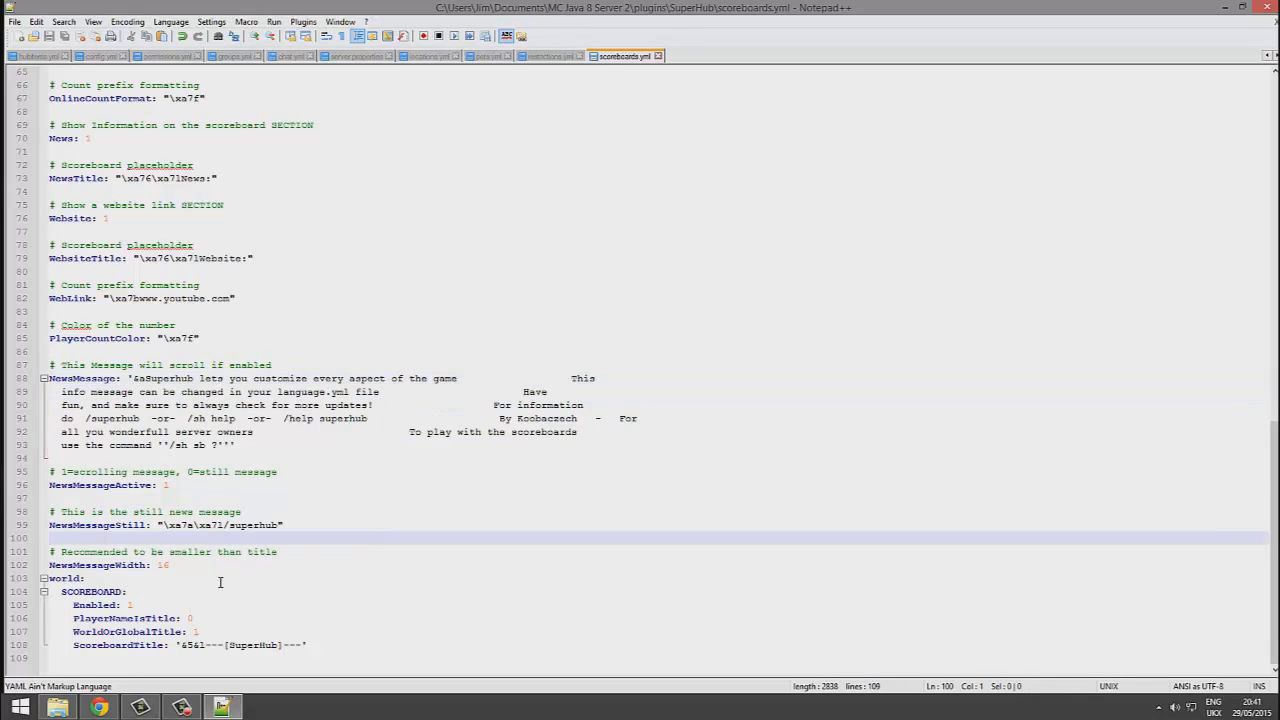
Step: Examine the world SCOREBOARD section, including ScoreboardTitle, PlayerNameIsTitle and Enabled, and close the editor
{"action": "left_click", "coordinate": [210, 661]}
{"action": "left_click", "coordinate": [281, 641]}
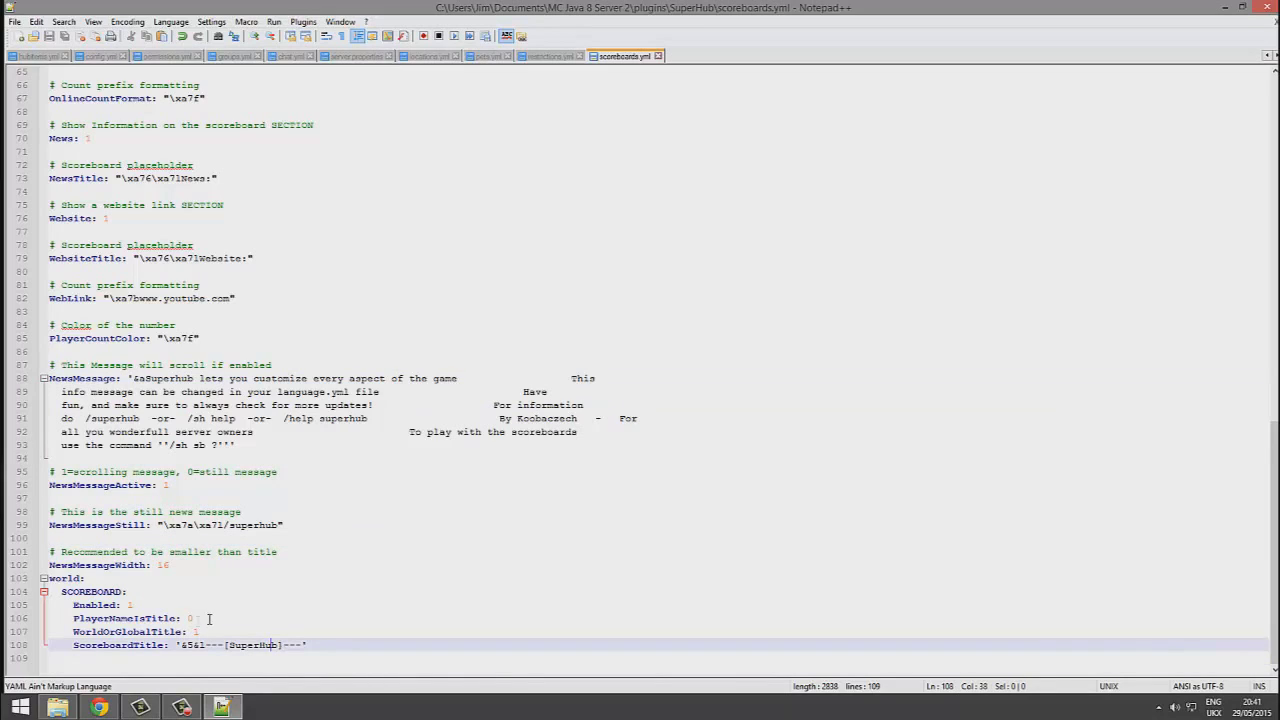
{"action": "left_click_drag", "start_coordinate": [195, 618], "coordinate": [97, 618]}
{"action": "left_click", "coordinate": [122, 606]}
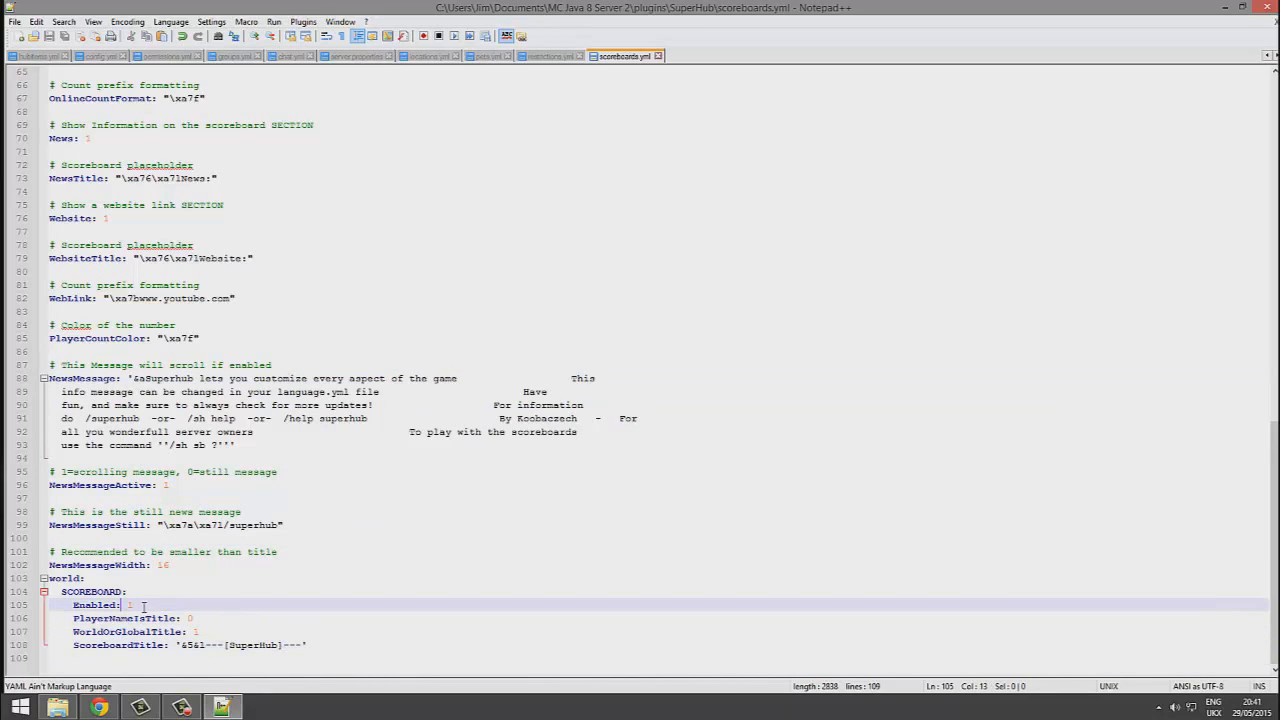
{"action": "left_click", "coordinate": [143, 606]}
{"action": "scroll", "coordinate": [694, 268], "scroll_direction": "up", "scroll_amount": 6}
{"action": "scroll", "coordinate": [840, 207], "scroll_direction": "up", "scroll_amount": 4}
{"action": "left_click", "coordinate": [1265, 6]}
{"action": "left_click_drag", "start_coordinate": [619, 175], "coordinate": [634, 386]}
{"action": "left_click_drag", "start_coordinate": [625, 252], "coordinate": [625, 258]}
{"action": "left_click", "coordinate": [553, 251]}
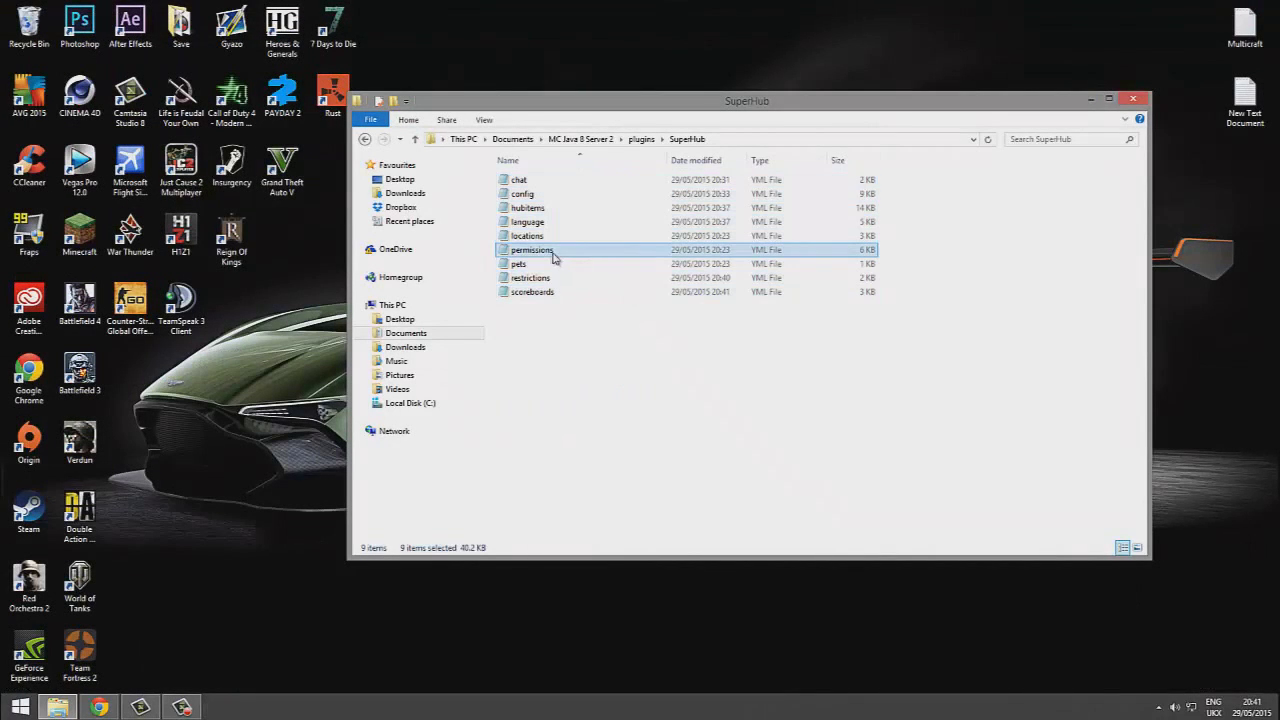
{"action": "right_click", "coordinate": [553, 251]}
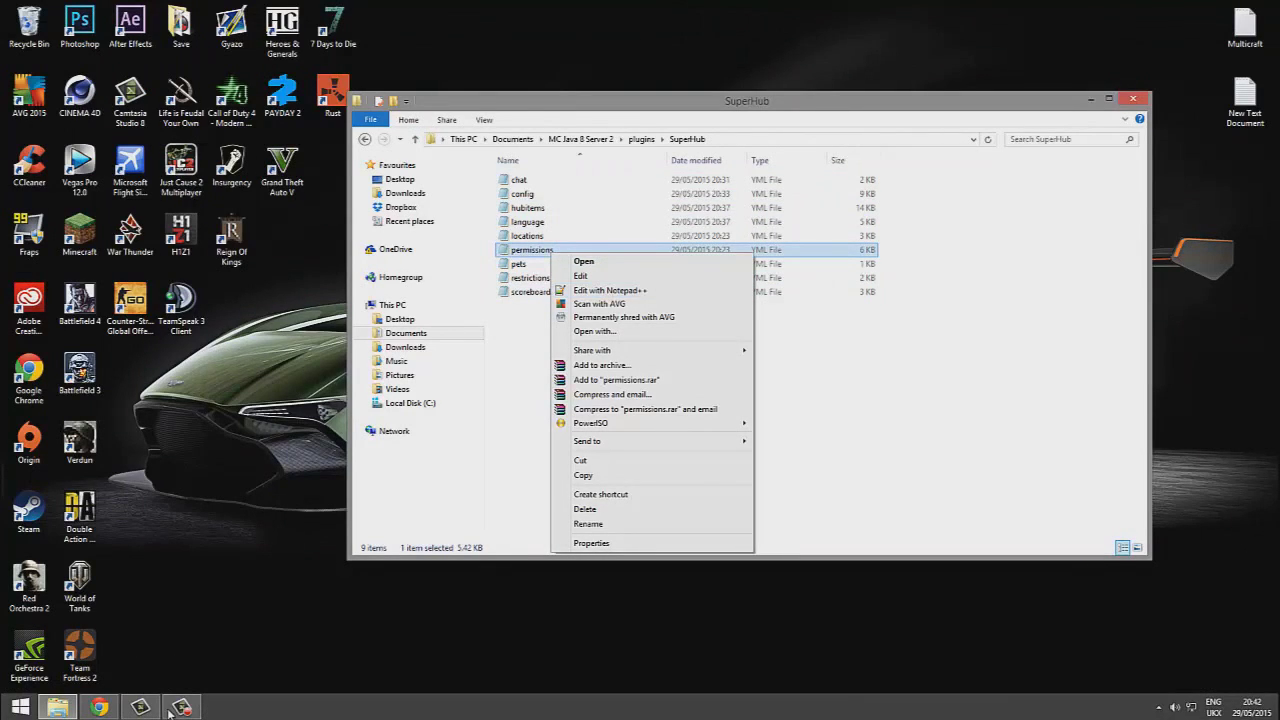
{"action": "left_click", "coordinate": [606, 290]}
{"action": "left_click", "coordinate": [178, 706]}
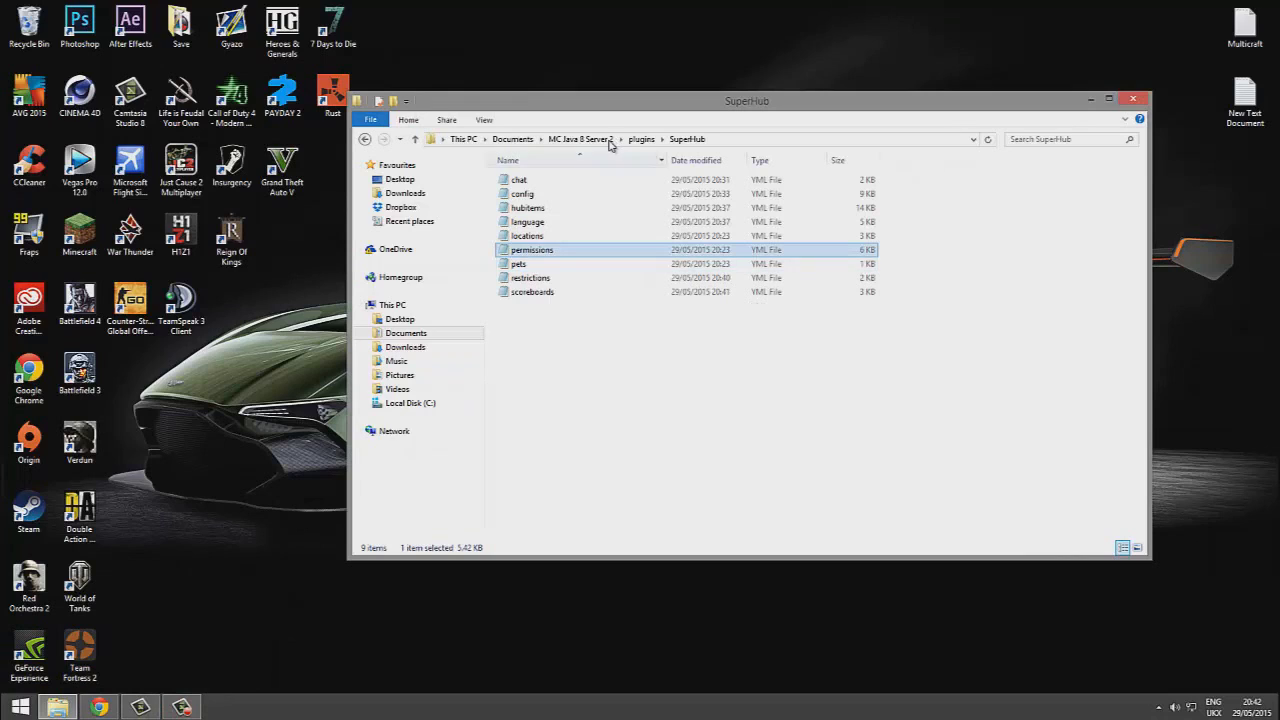
Step: Open hubitems.yml in Notepad++, set the BowPopper Cooldown to 20, save the file, and close the editor
{"action": "left_click", "coordinate": [575, 212]}
{"action": "right_click", "coordinate": [572, 208]}
{"action": "left_click", "coordinate": [615, 246]}
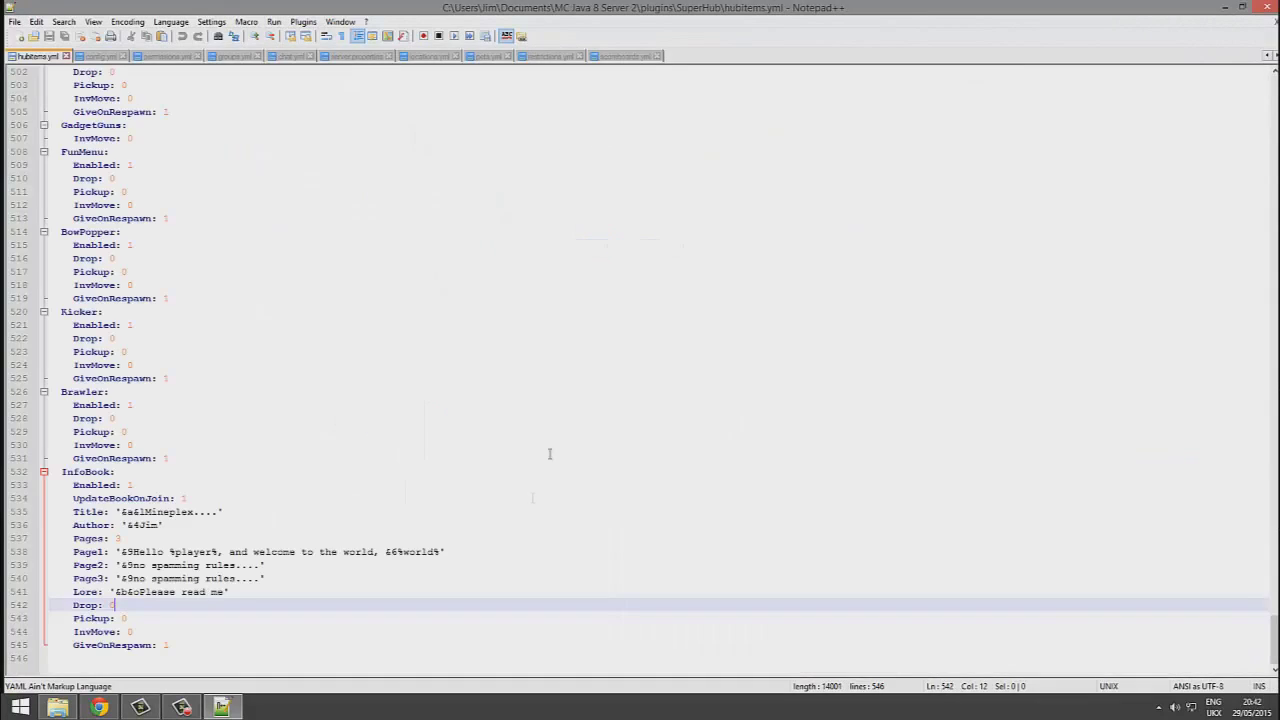
{"action": "scroll", "coordinate": [353, 540], "scroll_direction": "up", "scroll_amount": 6}
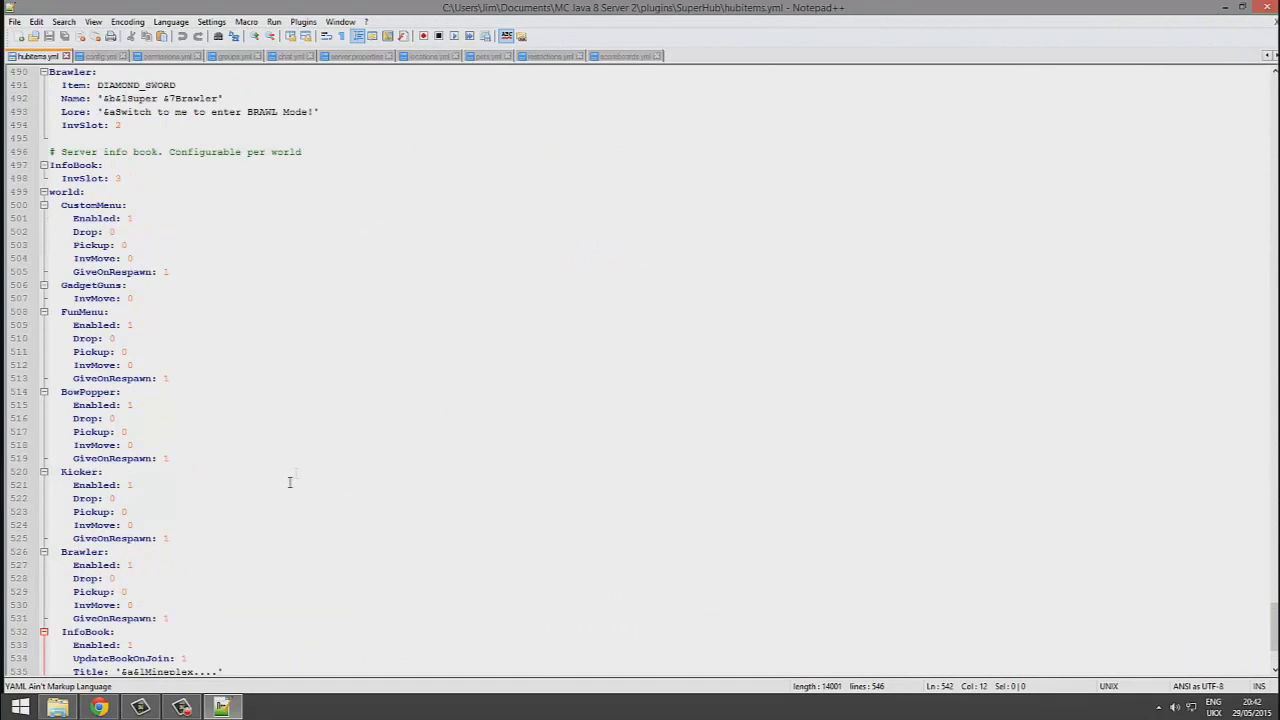
{"action": "scroll", "coordinate": [669, 389], "scroll_direction": "up", "scroll_amount": 12}
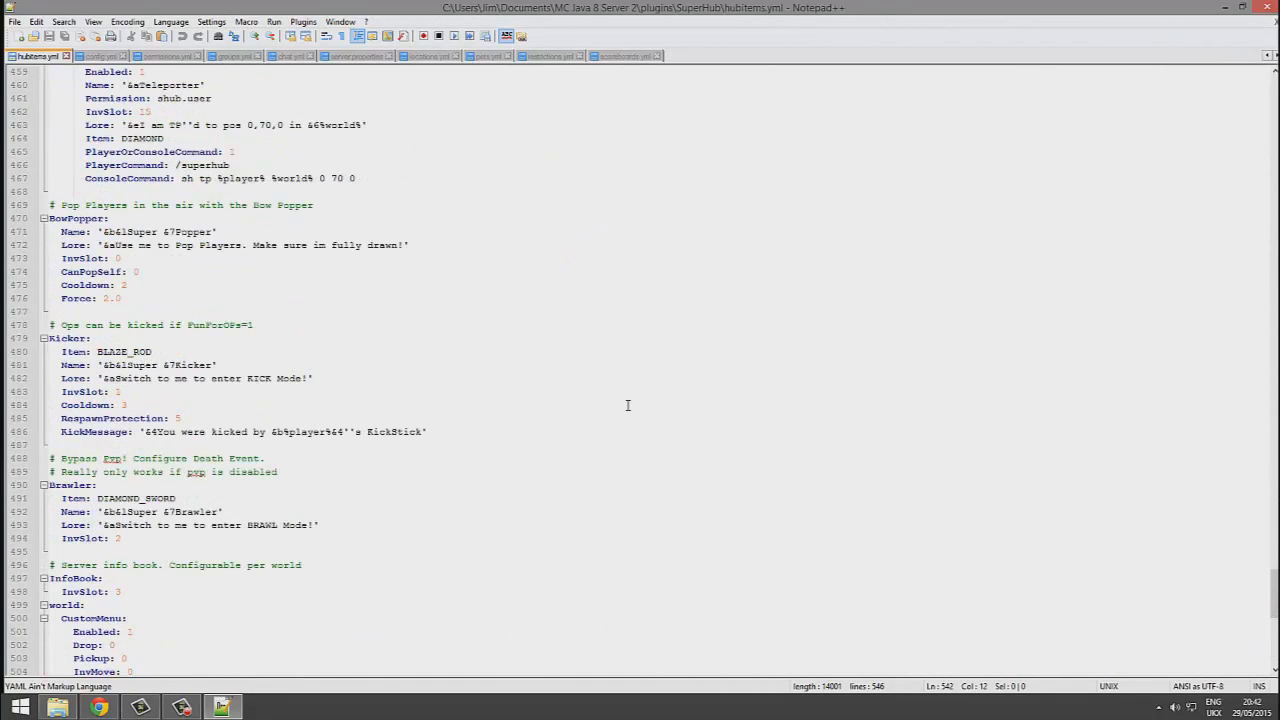
{"action": "scroll", "coordinate": [565, 436], "scroll_direction": "up", "scroll_amount": 2}
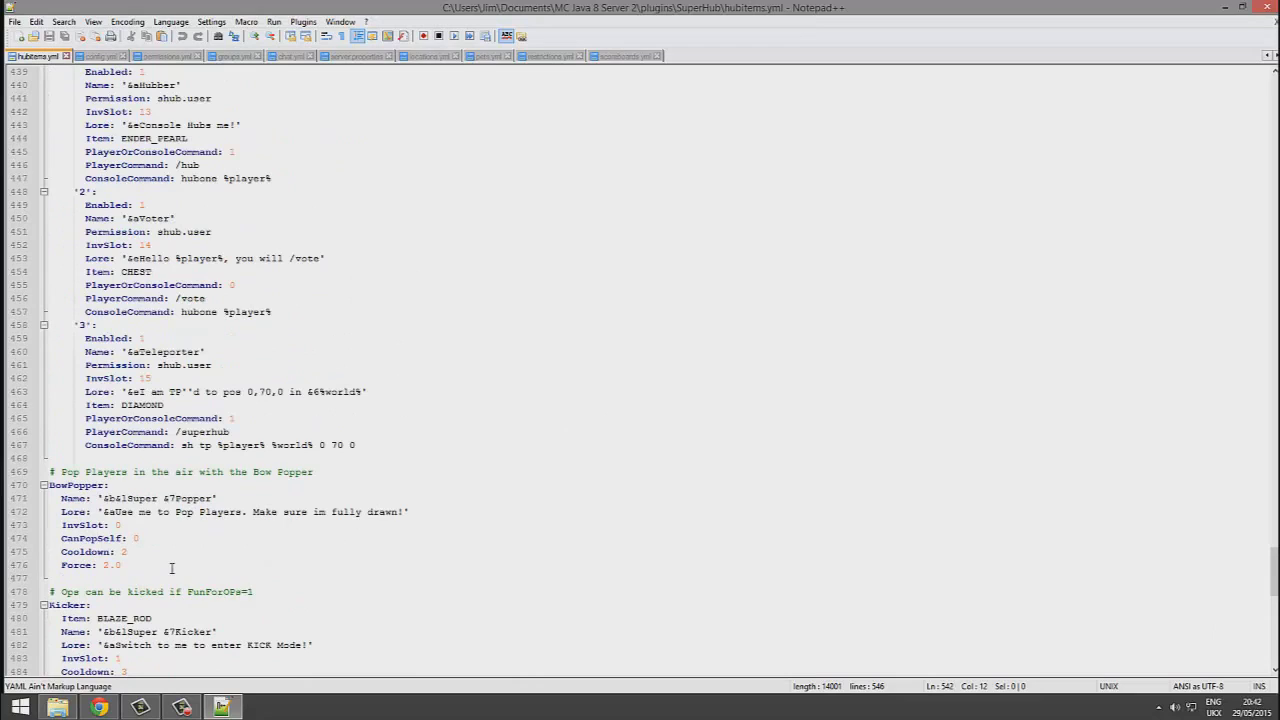
{"action": "left_click", "coordinate": [165, 551]}
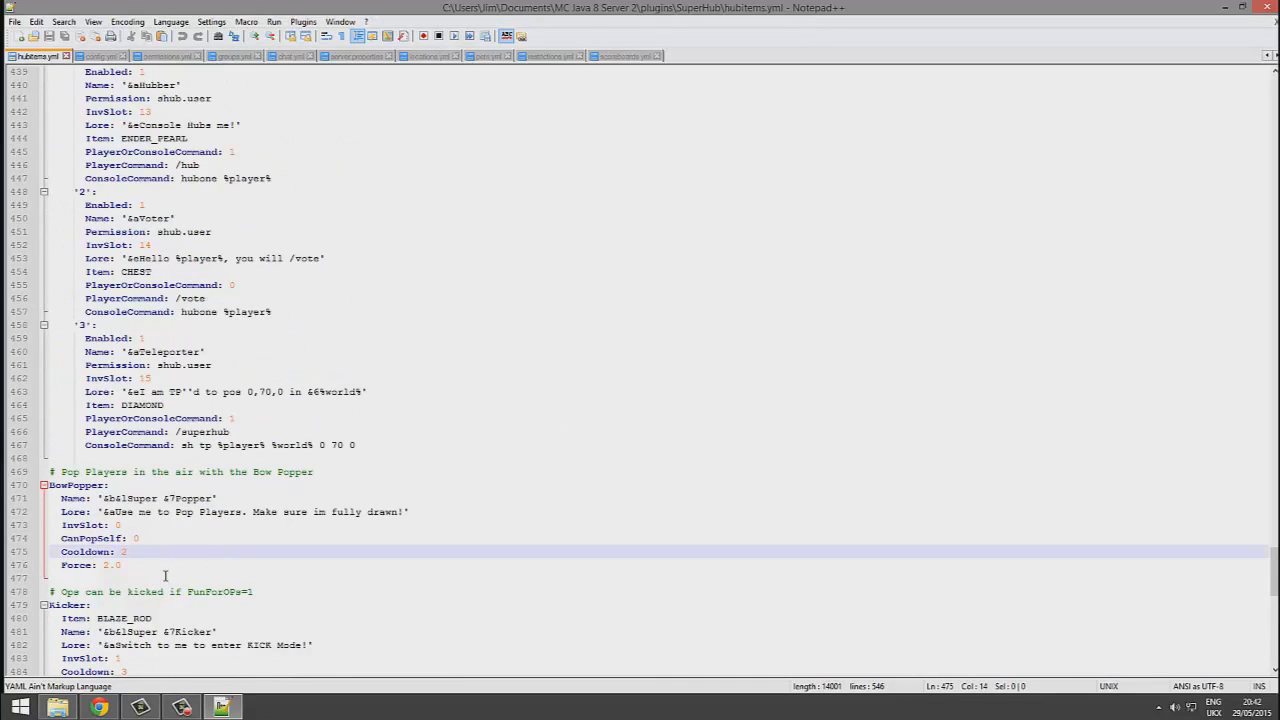
{"action": "key", "text": "BackSpace"}
{"action": "key", "text": "ctrl+s"}
{"action": "scroll", "coordinate": [212, 552], "scroll_direction": "down", "scroll_amount": 2}
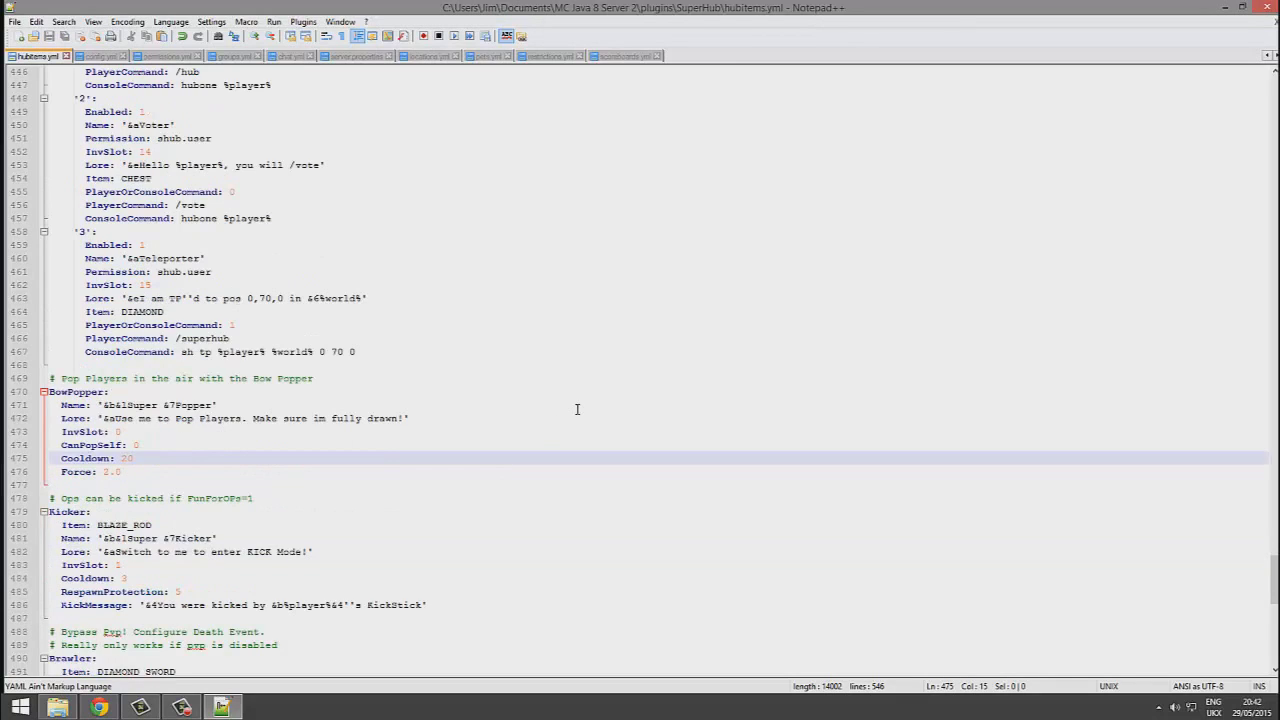
{"action": "left_click", "coordinate": [1265, 6]}
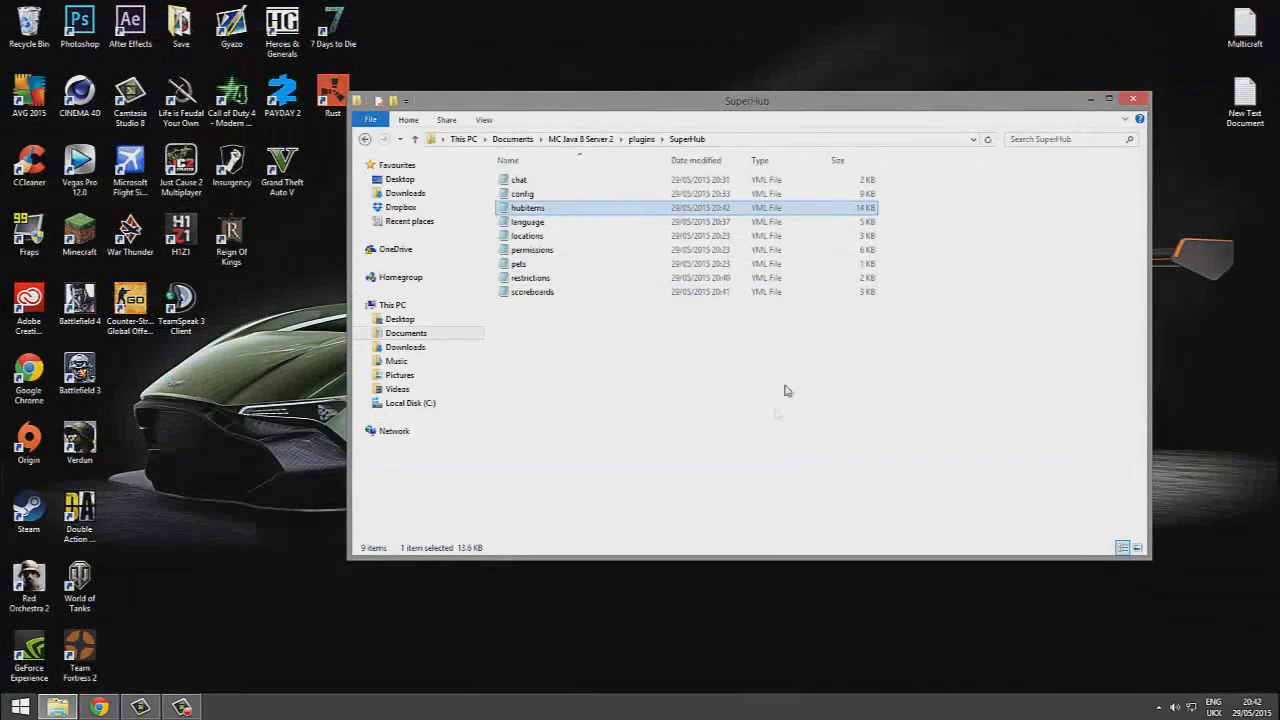
Step: Leave the SuperHub folder and return to the server's plugins folder
{"action": "key", "text": "ctrl+a"}
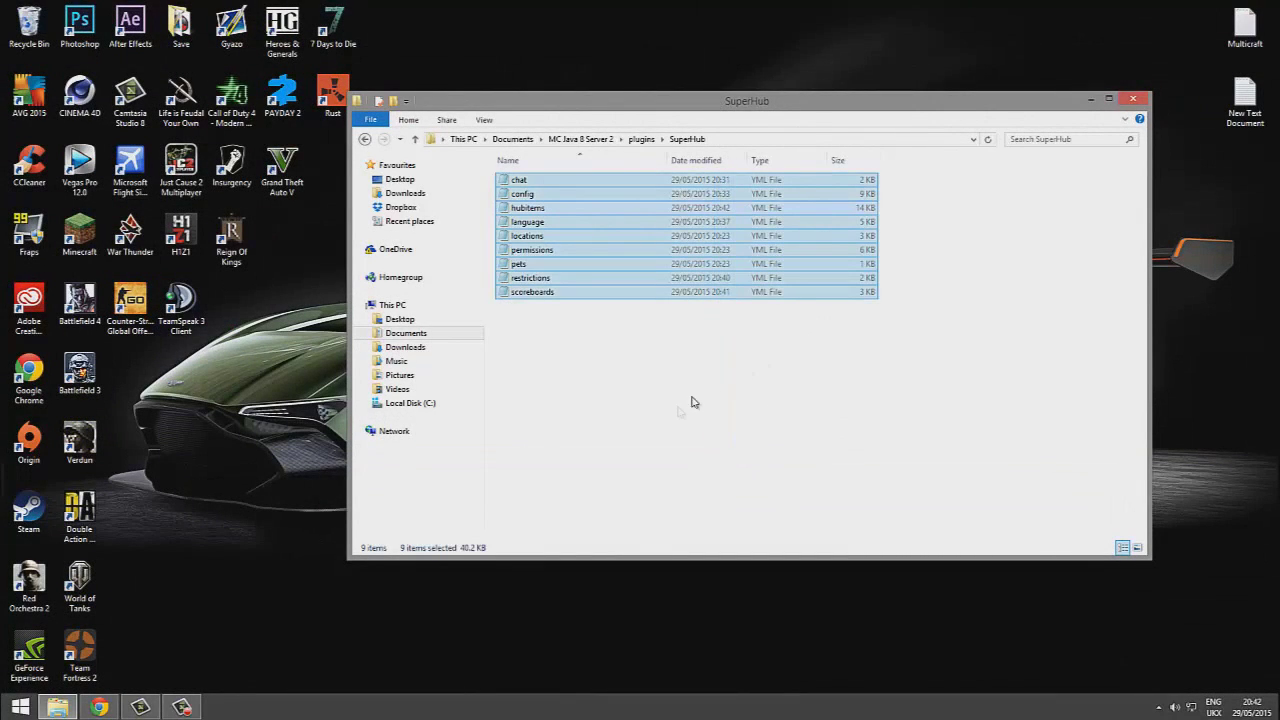
{"action": "left_click_drag", "start_coordinate": [601, 159], "coordinate": [622, 164]}
{"action": "left_click", "coordinate": [632, 139]}
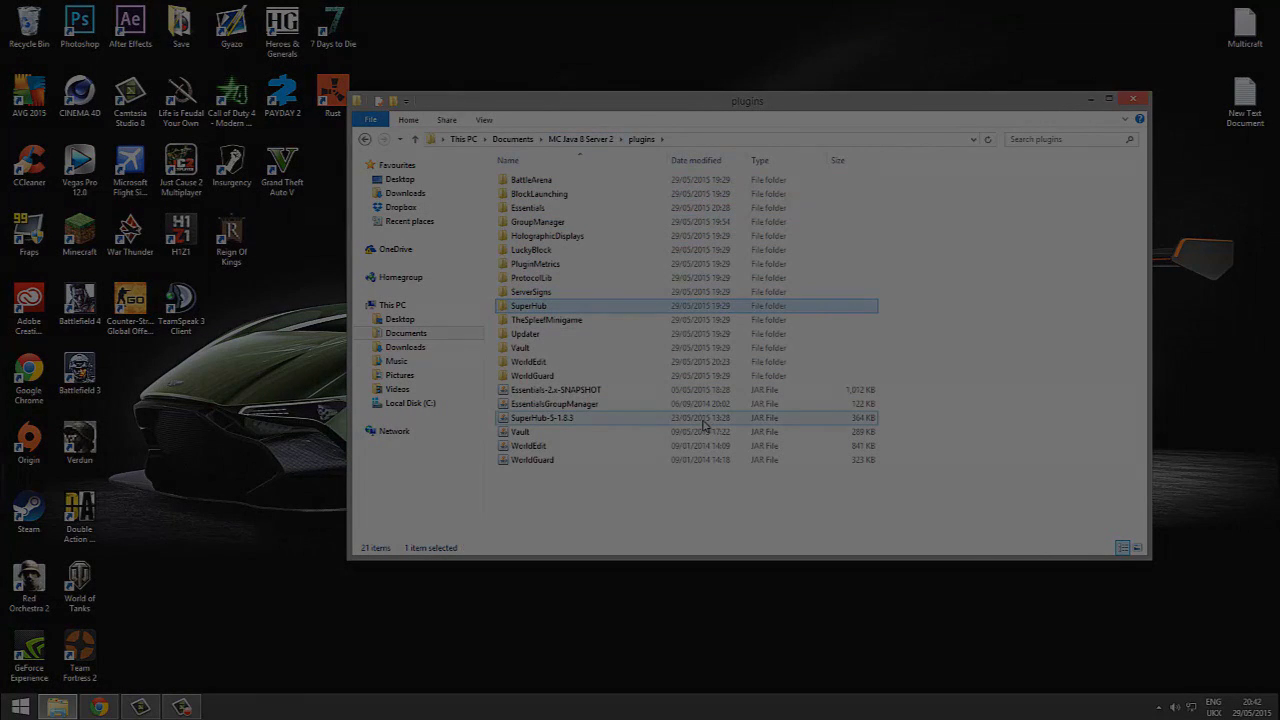